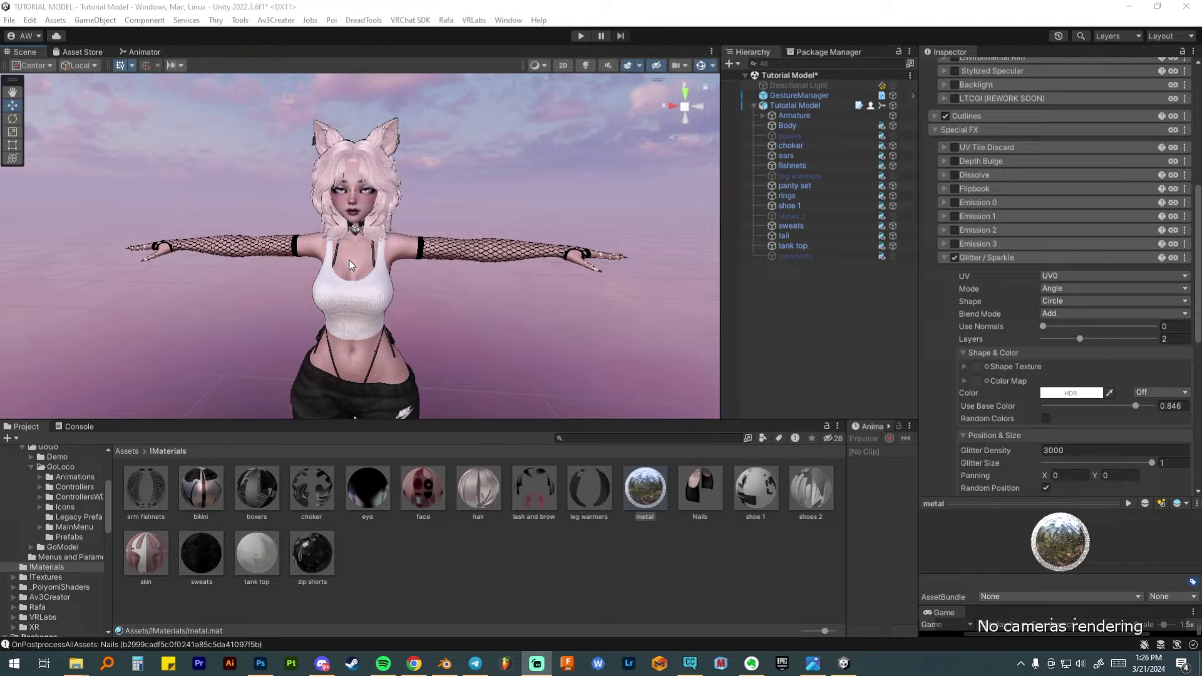
{"action": "middle_click_drag", "start_coordinate": [352, 256], "coordinate": [375, 239]}
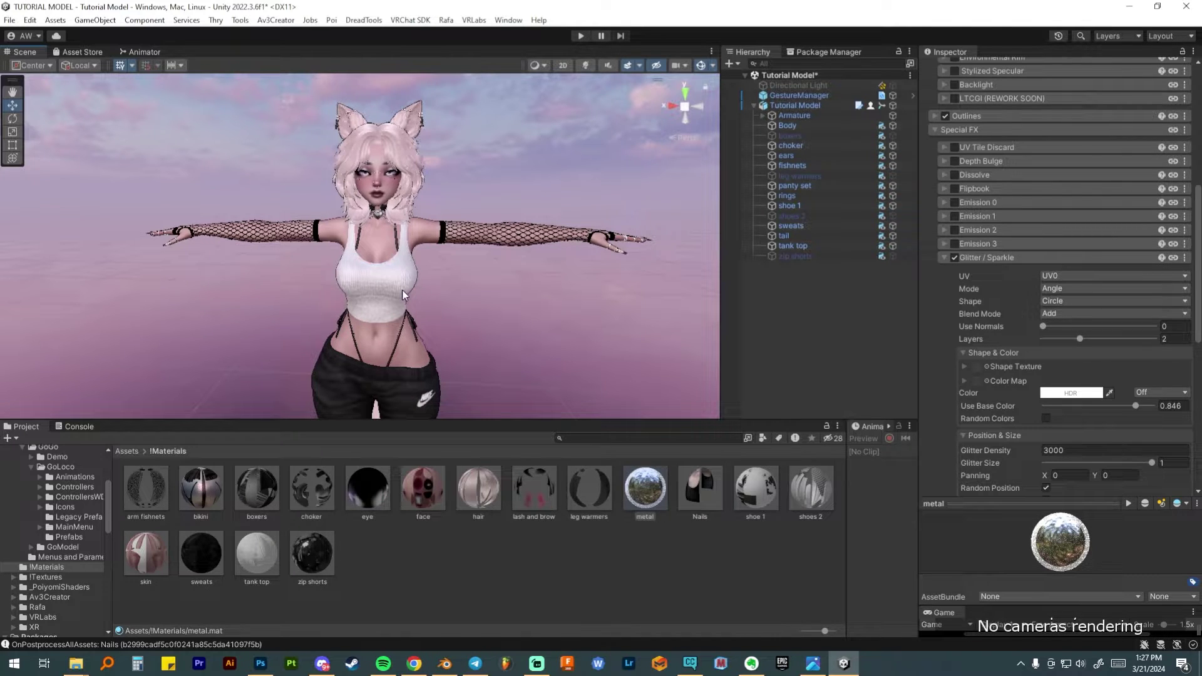
{"action": "mouse_move", "coordinate": [402, 291]}
{"action": "right_mouse_down"}
{"action": "mouse_move", "coordinate": [401, 307]}
{"action": "mouse_move", "coordinate": [389, 292]}
{"action": "right_mouse_up"}
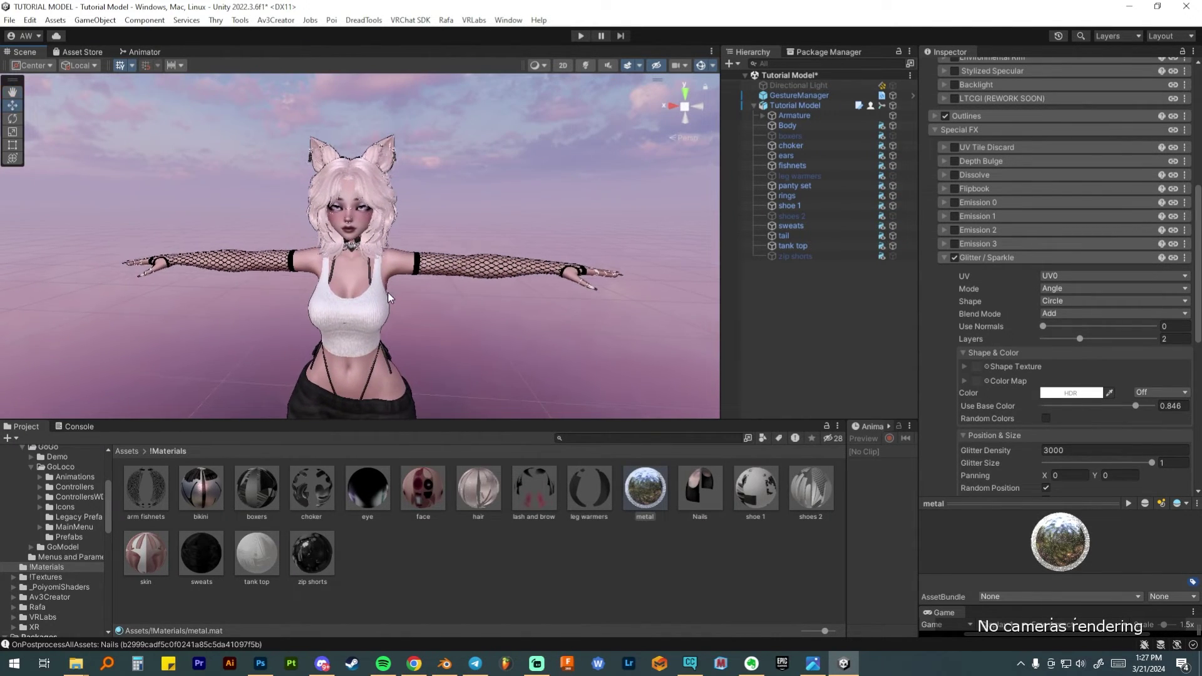
{"action": "scroll", "coordinate": [388, 291], "scroll_direction": "up", "scroll_amount": 2}
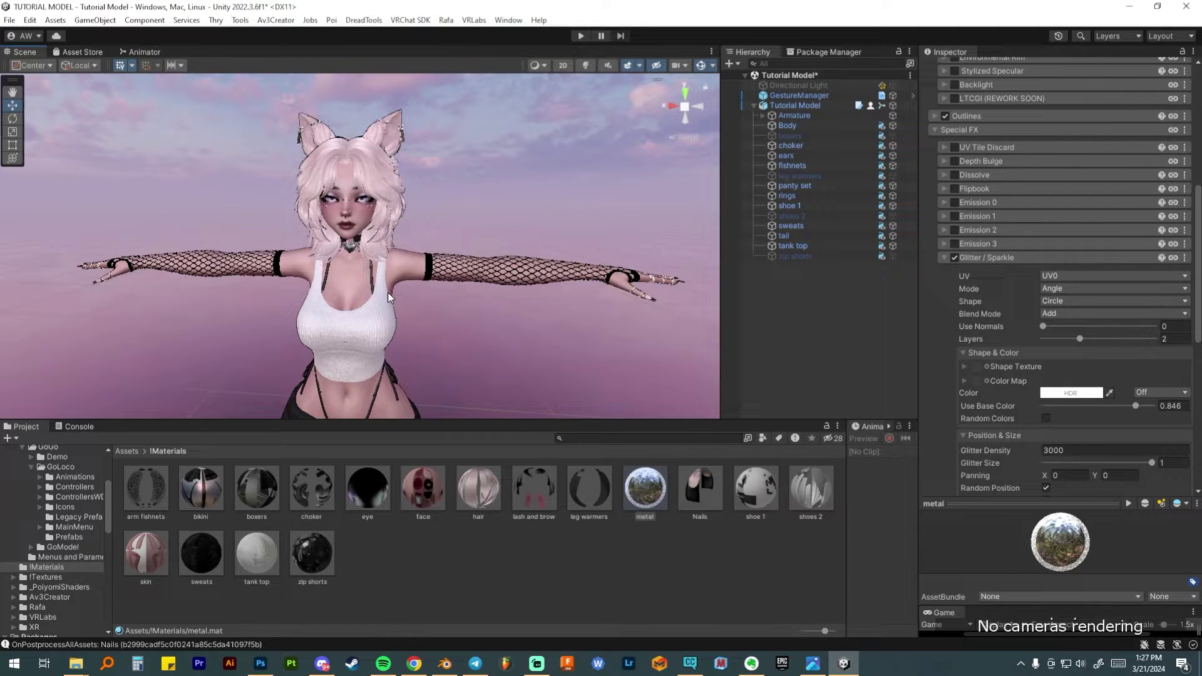
{"action": "right_click_drag", "start_coordinate": [379, 344], "coordinate": [253, 160]}
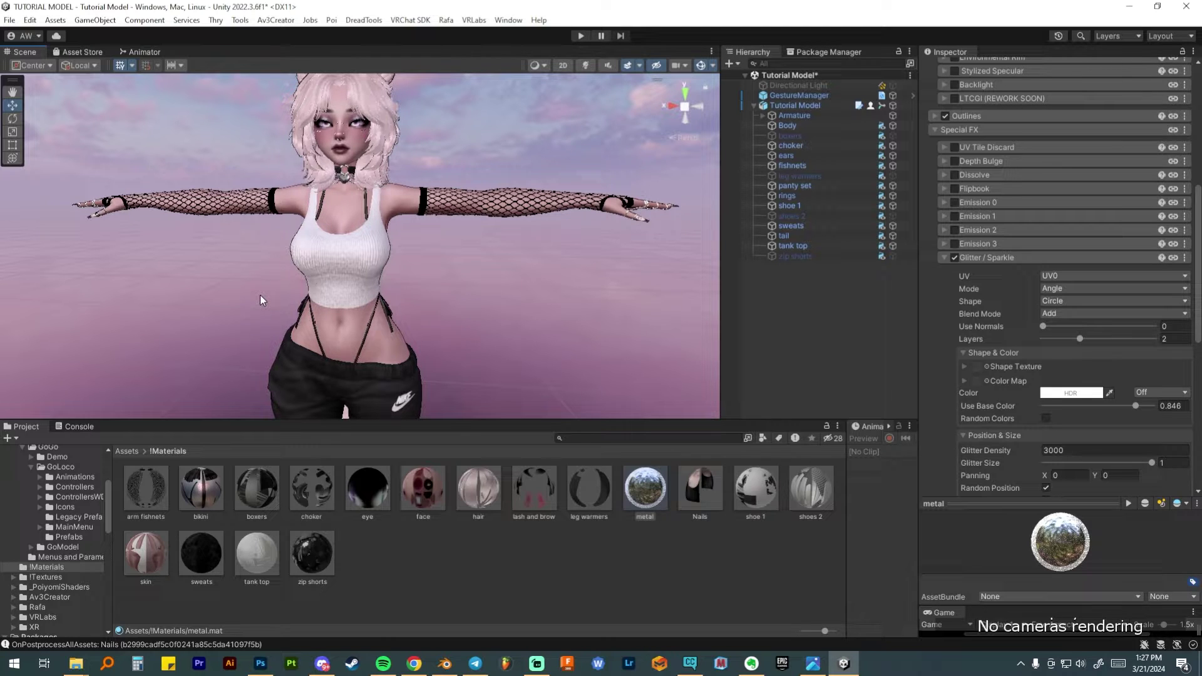
{"action": "scroll", "coordinate": [338, 269], "scroll_direction": "up", "scroll_amount": 2}
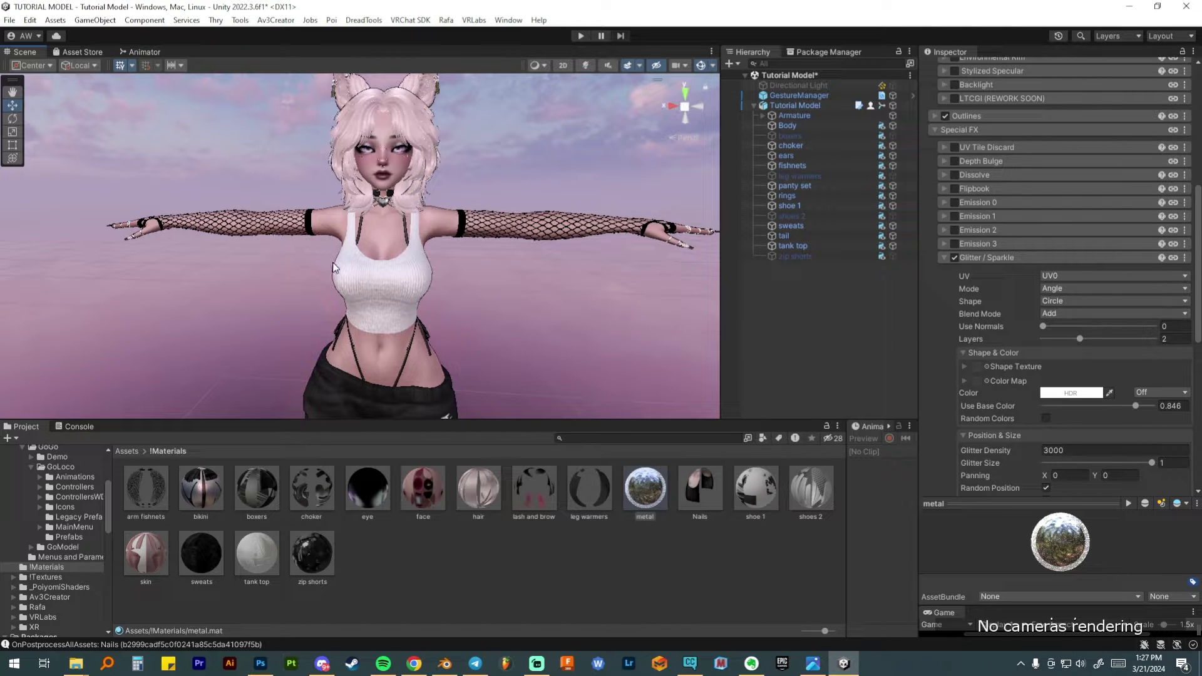
{"action": "scroll", "coordinate": [332, 262], "scroll_direction": "up", "scroll_amount": 2}
{"action": "middle_click_drag", "start_coordinate": [449, 272], "coordinate": [422, 284]}
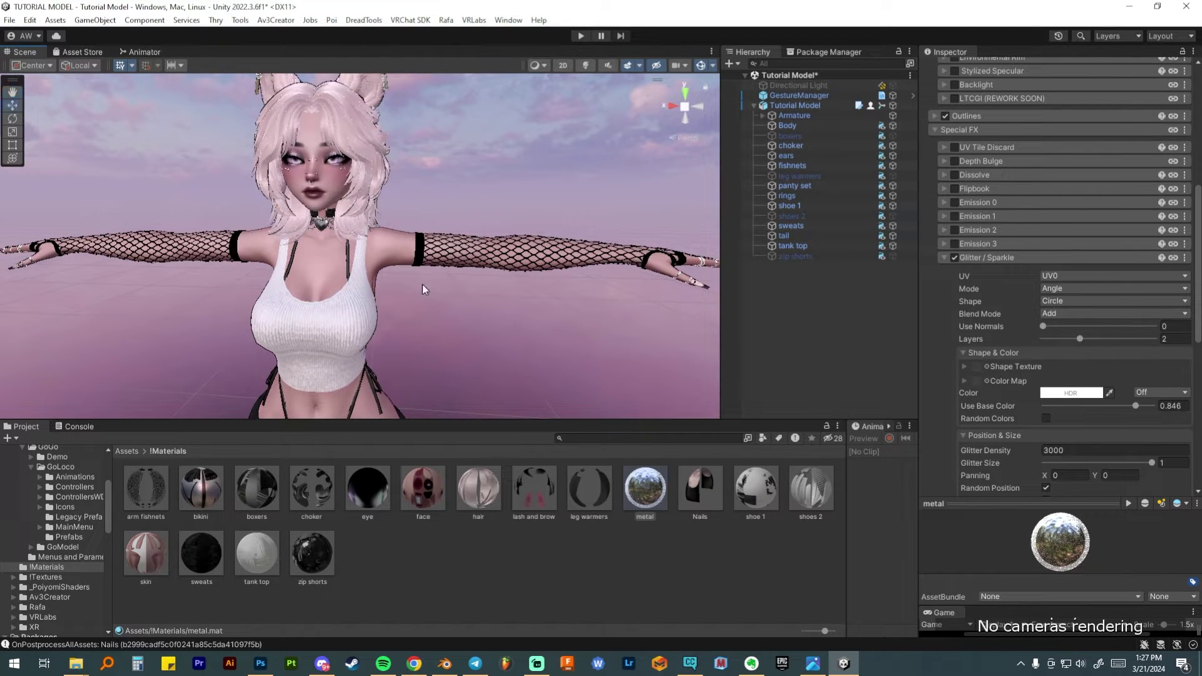
{"action": "scroll", "coordinate": [420, 295], "scroll_direction": "down", "scroll_amount": 1}
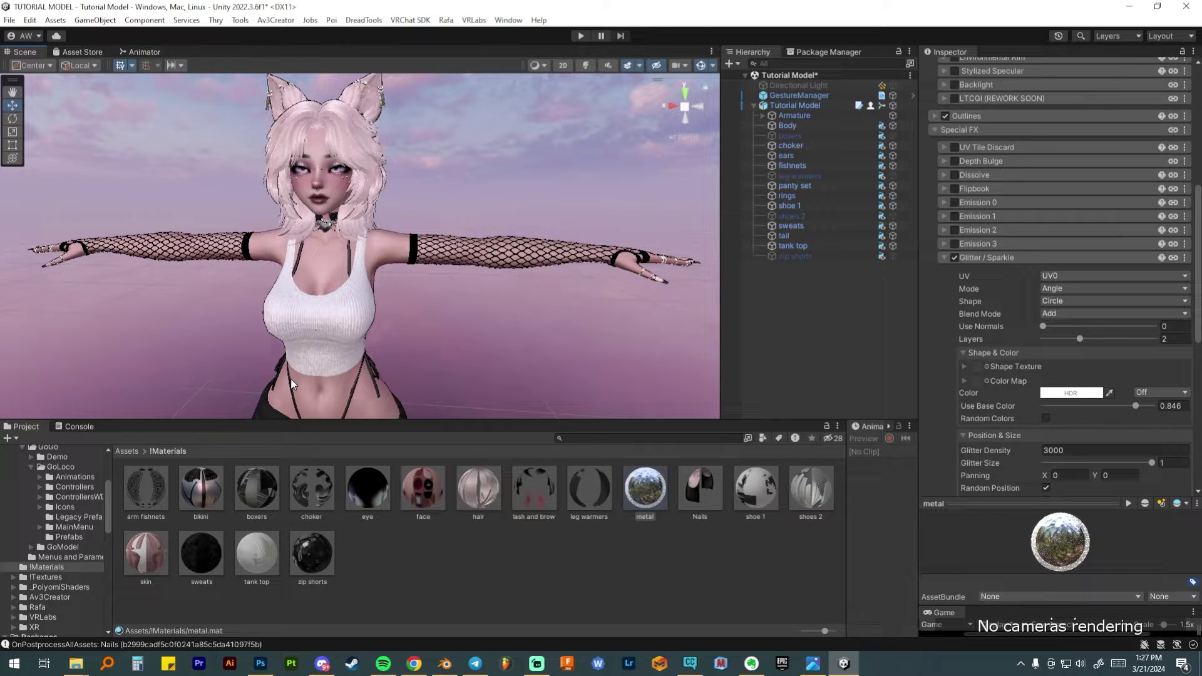
Duplicate the skin material in the !Materials folder and reselect the original skin material.
{"action": "left_click", "coordinate": [151, 550]}
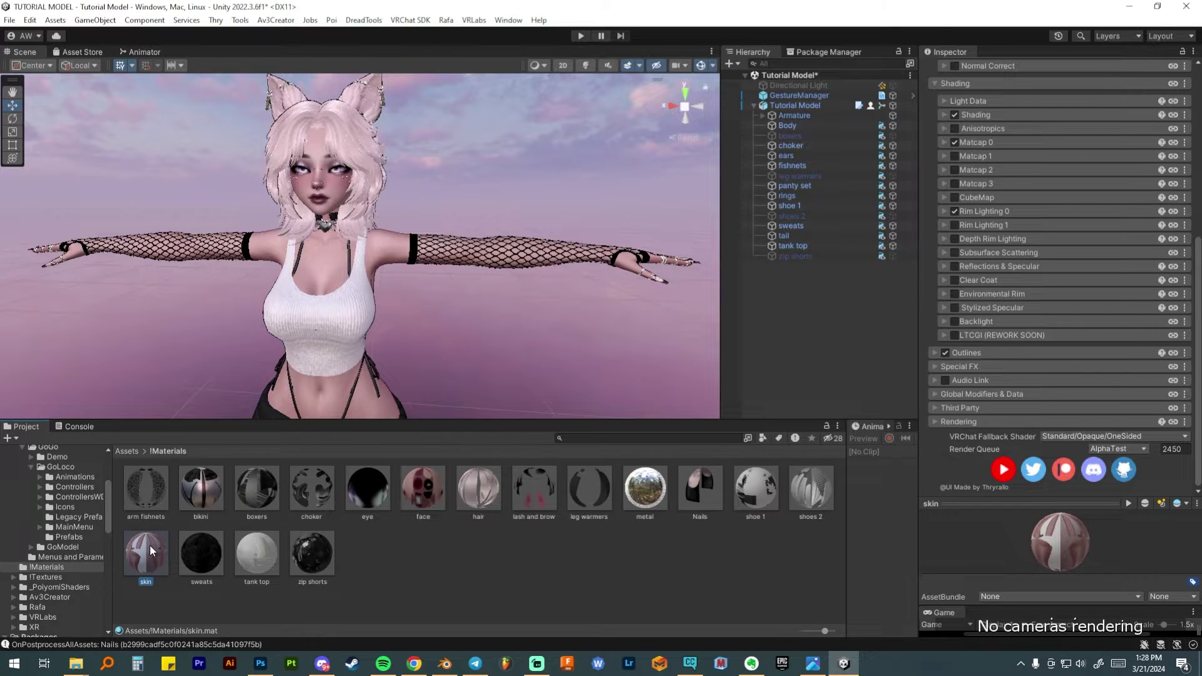
{"action": "key", "text": "ctrl+d"}
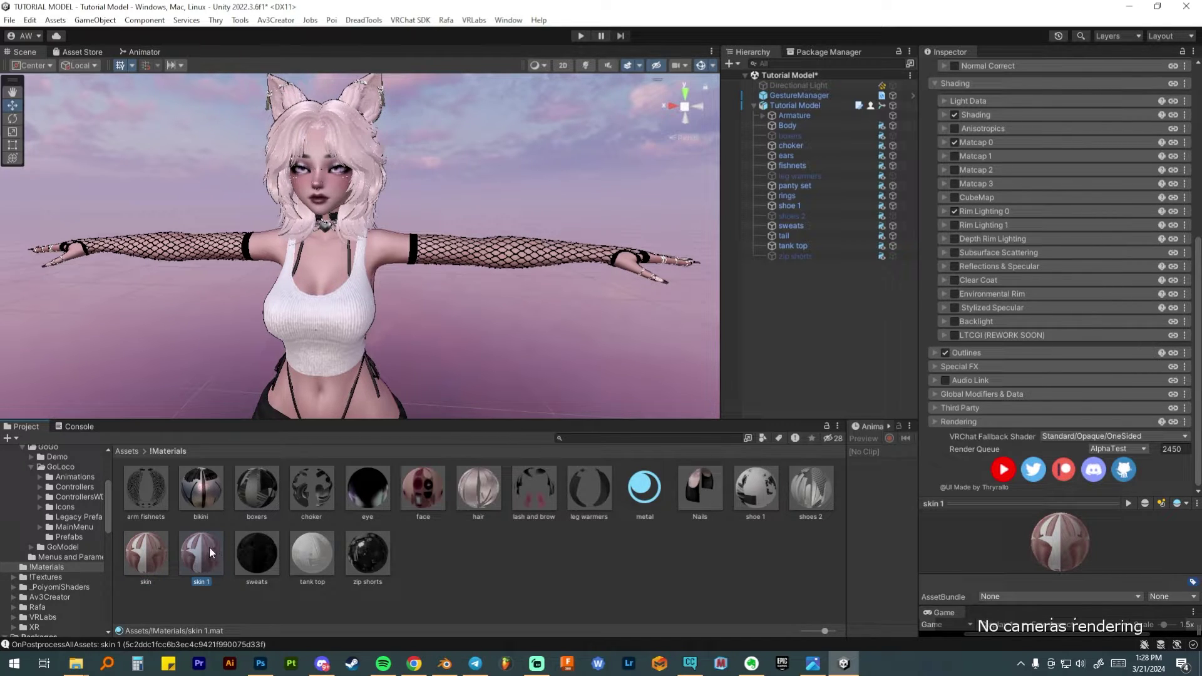
{"action": "left_click", "coordinate": [143, 554]}
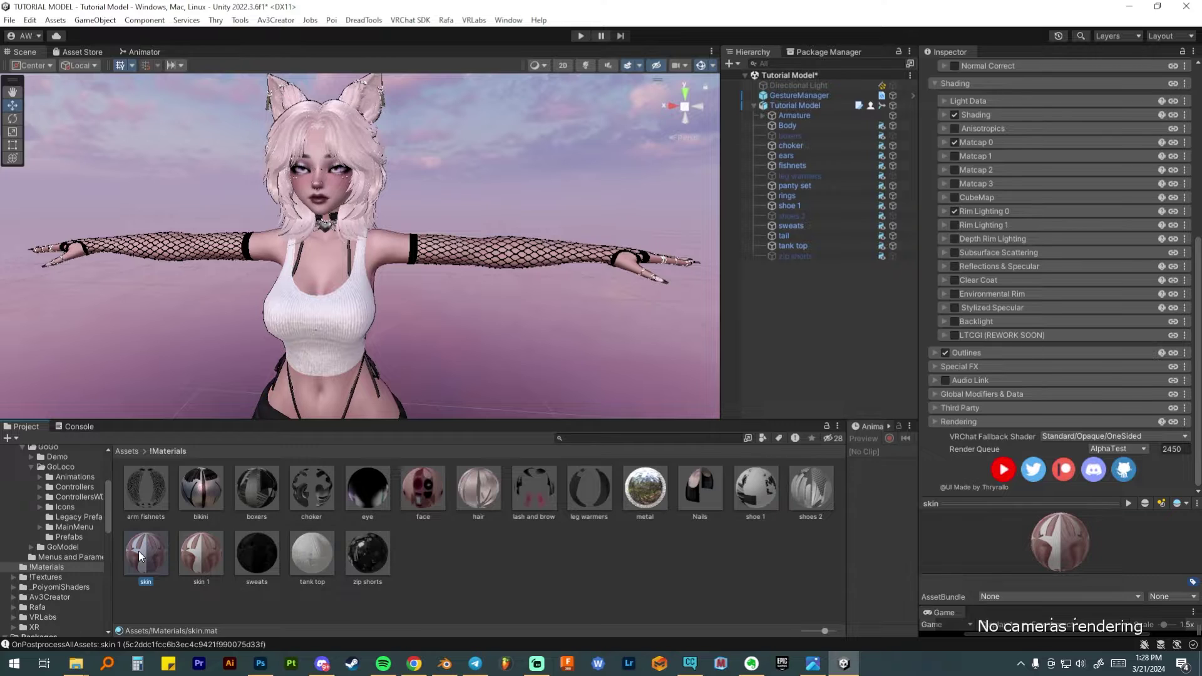
Enable Details on the skin material and assign the tattoo mask texture as its Detail Mask.
{"action": "scroll", "coordinate": [1008, 317], "scroll_direction": "up", "scroll_amount": 5}
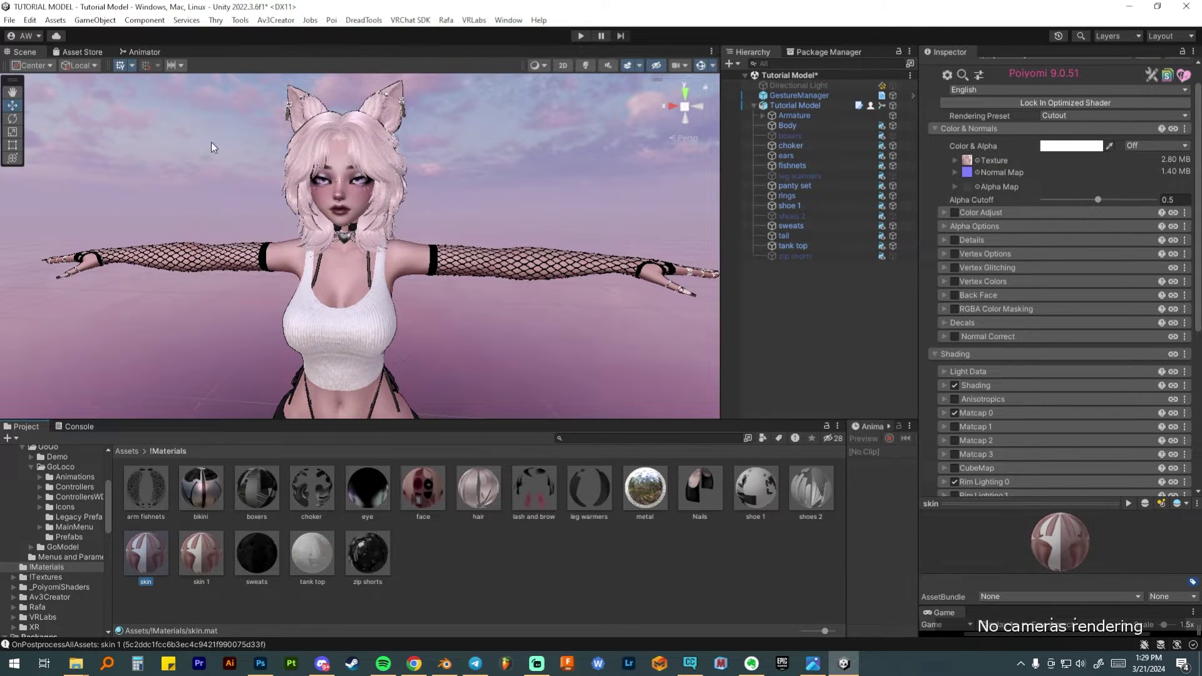
{"action": "left_click", "coordinate": [955, 241]}
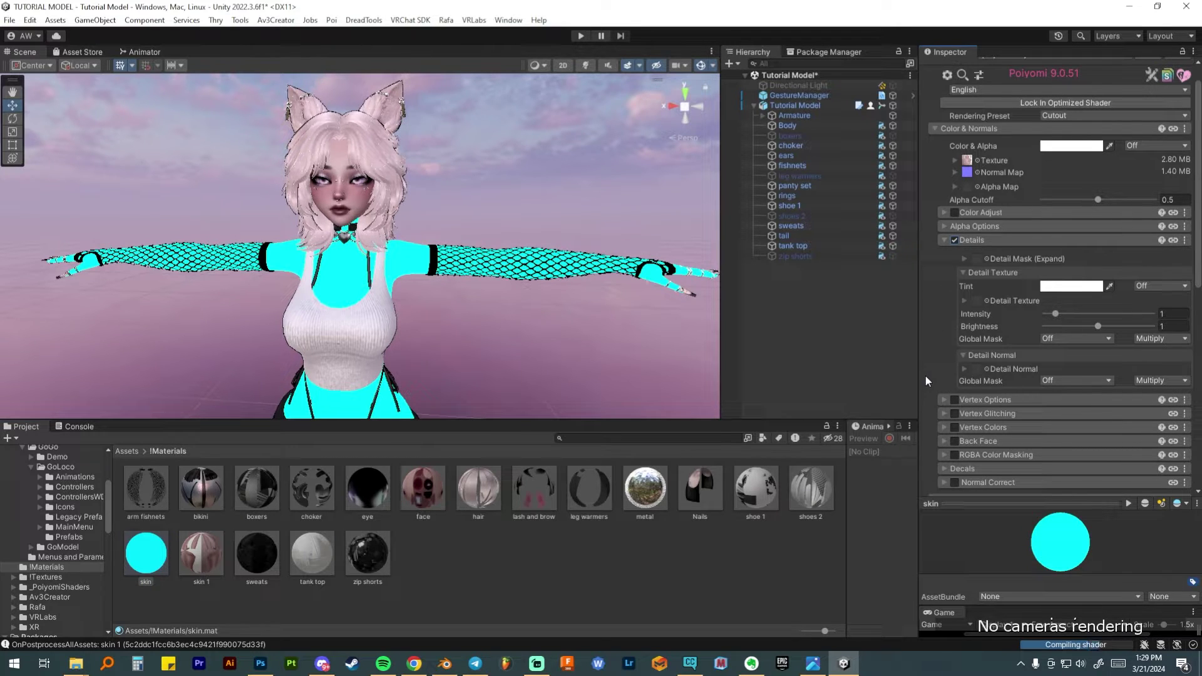
{"action": "left_click", "coordinate": [986, 258]}
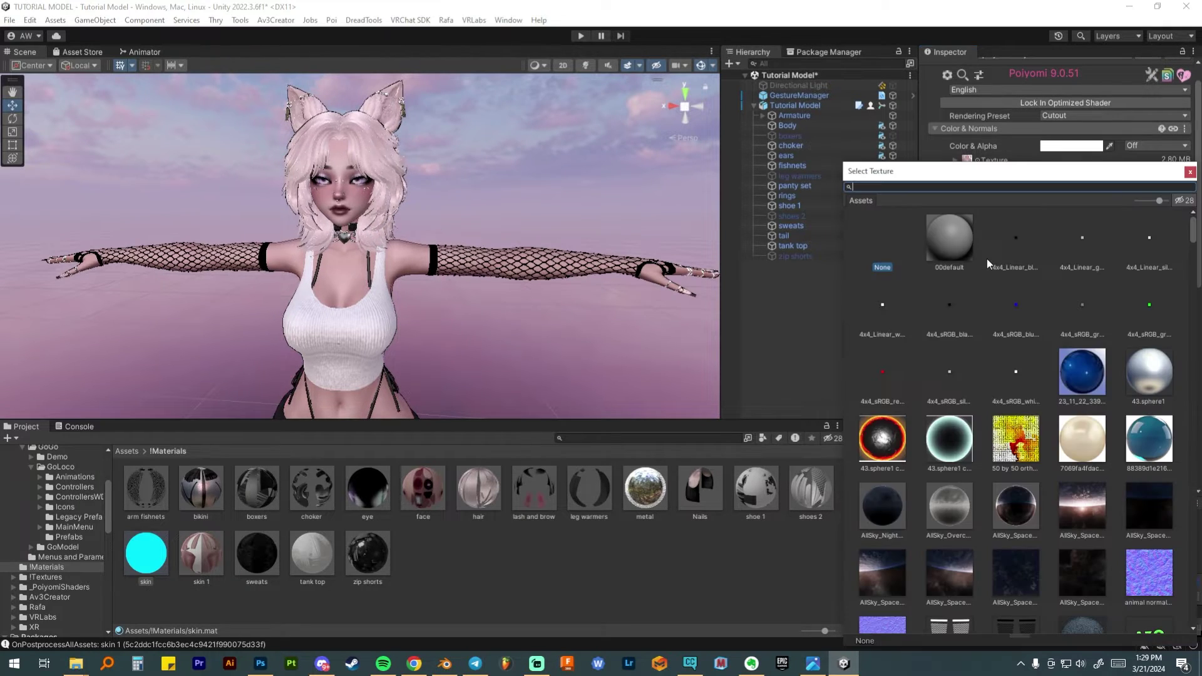
{"action": "type", "text": "tatt"}
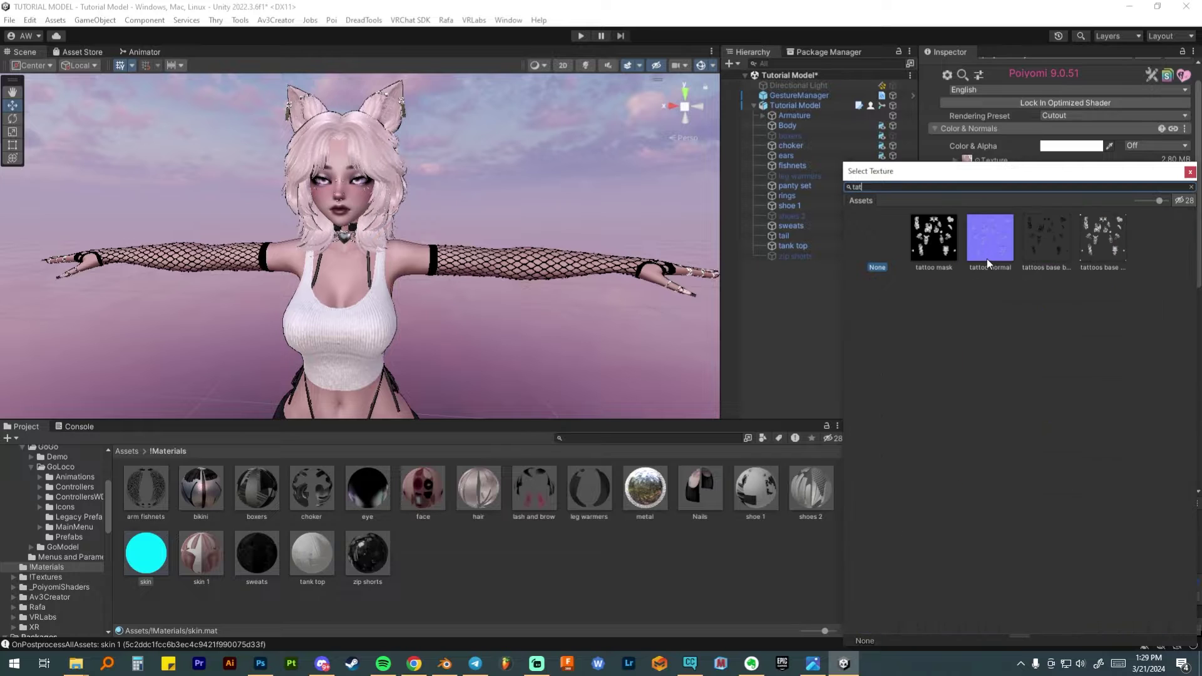
{"action": "double_click", "coordinate": [933, 240]}
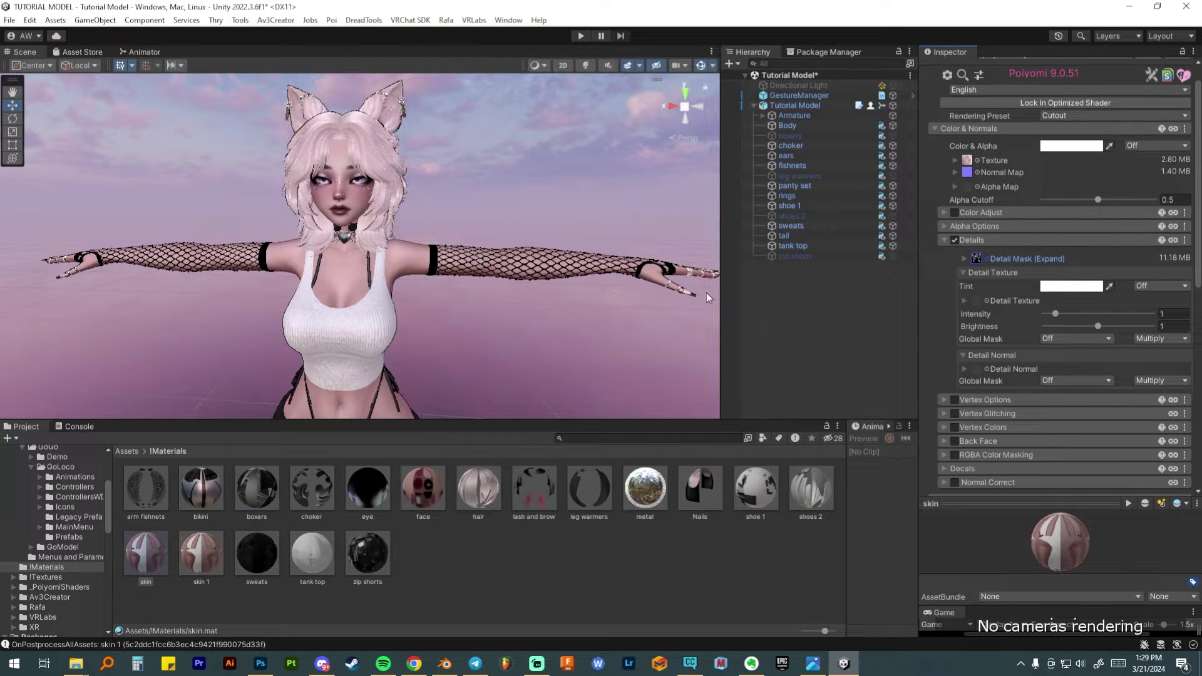
Compare tattoos base black and tattoos base white as the skin's Detail Texture and choose tattoos base white.
{"action": "left_click", "coordinate": [986, 300]}
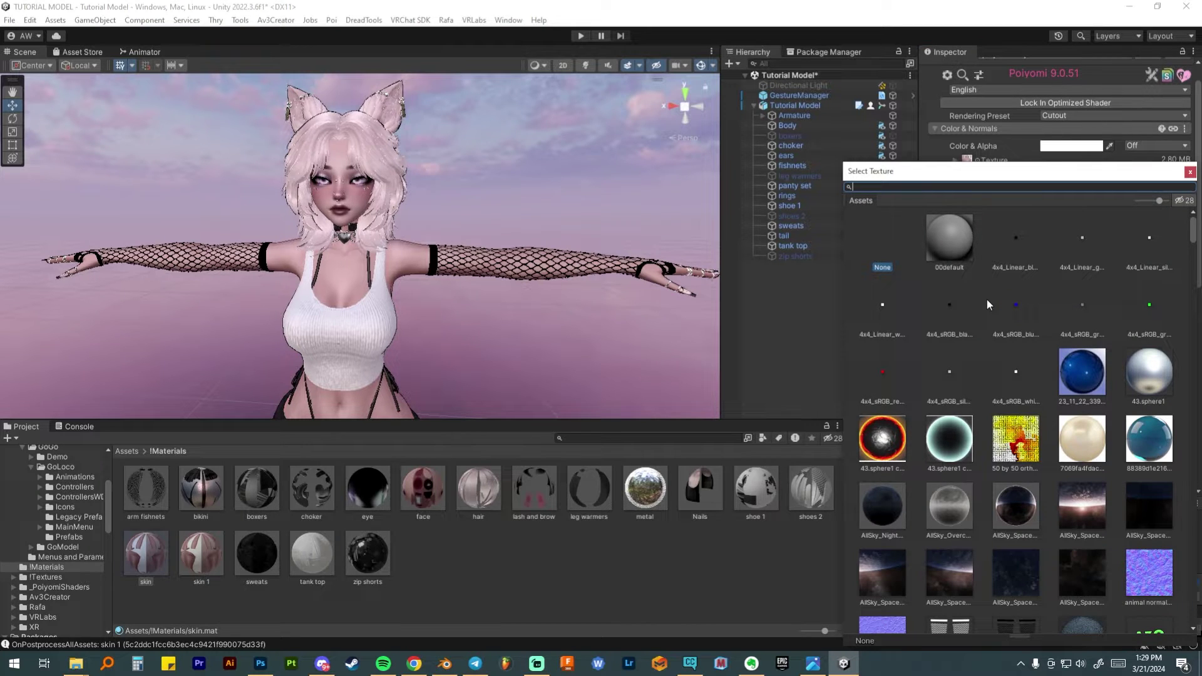
{"action": "type", "text": "tatt"}
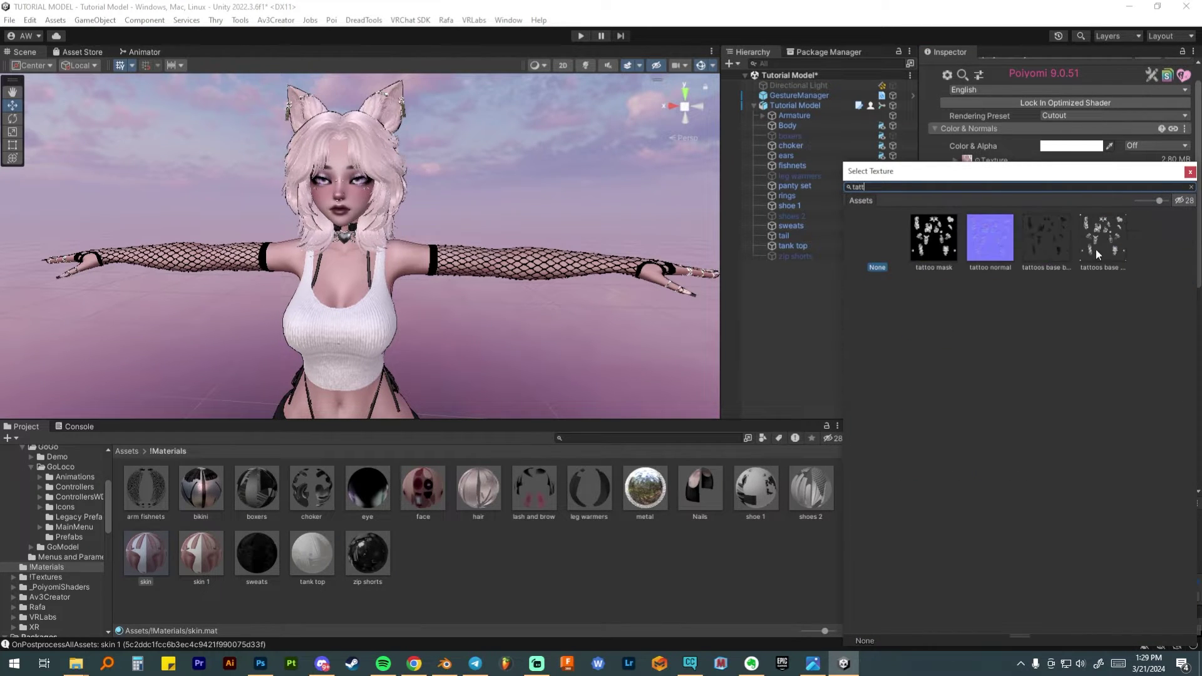
{"action": "left_click", "coordinate": [1095, 249]}
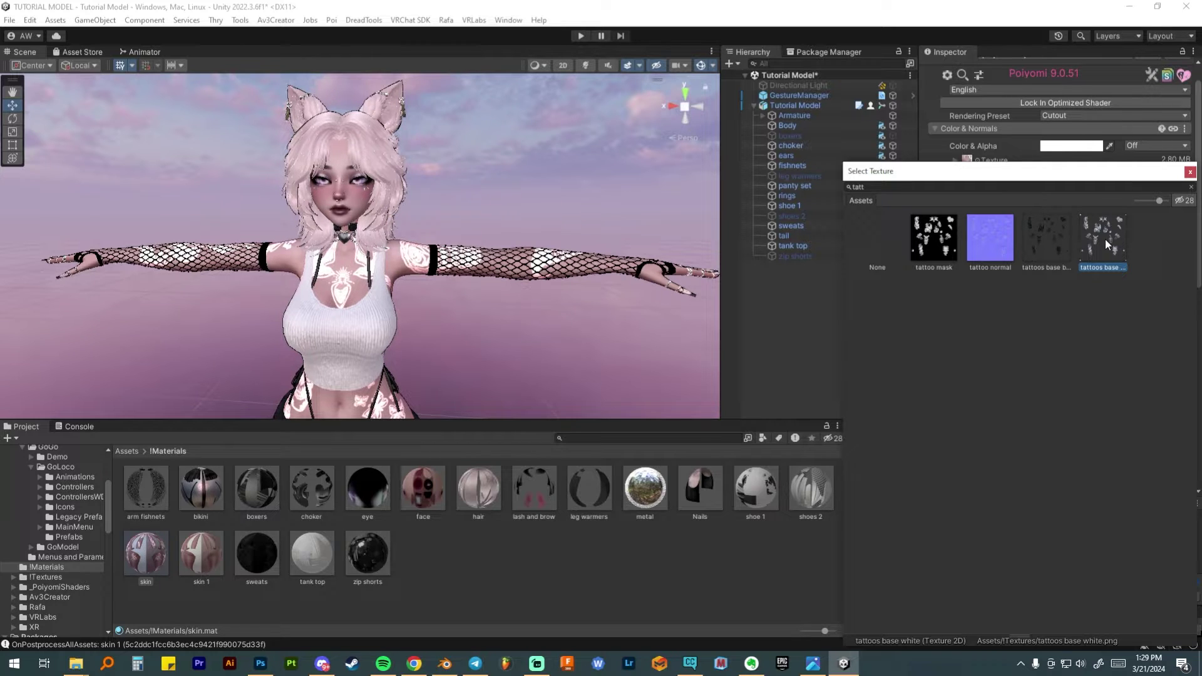
{"action": "left_click", "coordinate": [1061, 250]}
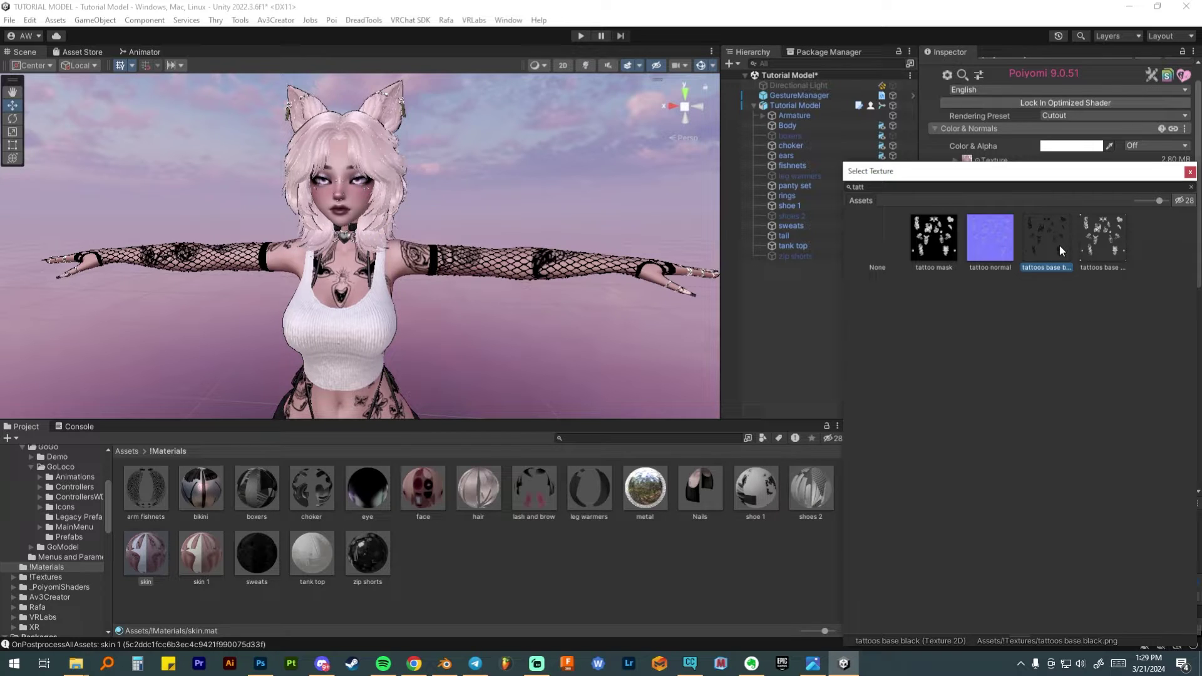
{"action": "left_click", "coordinate": [1101, 249]}
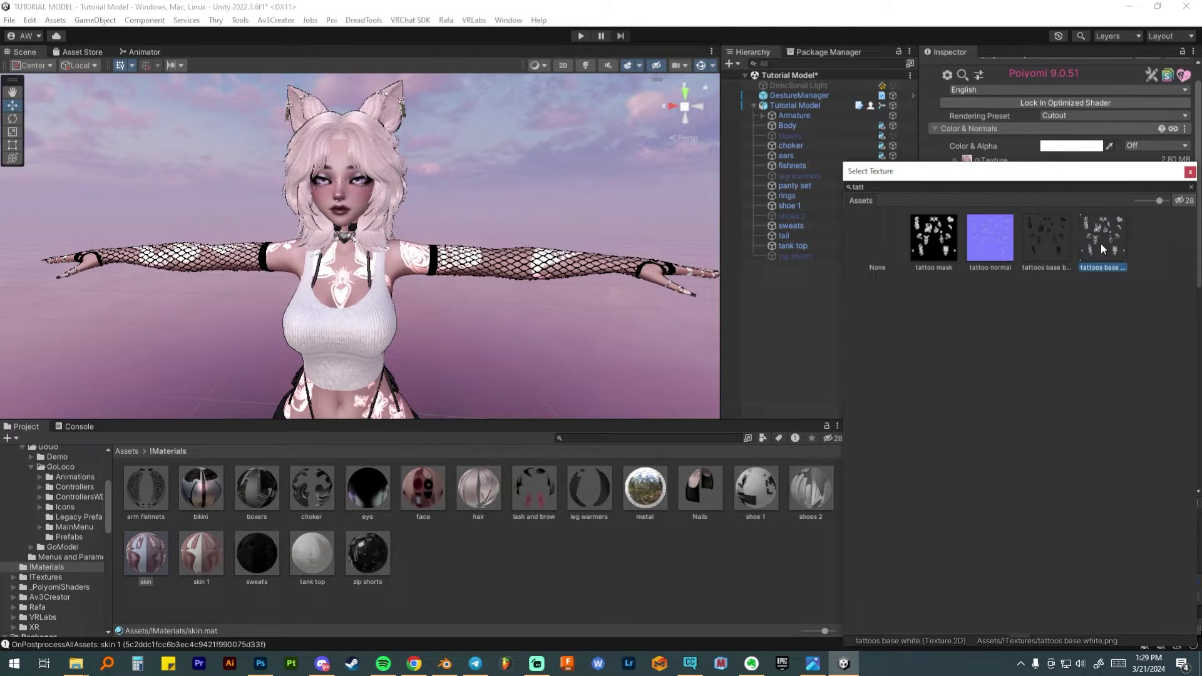
{"action": "left_click", "coordinate": [1047, 249]}
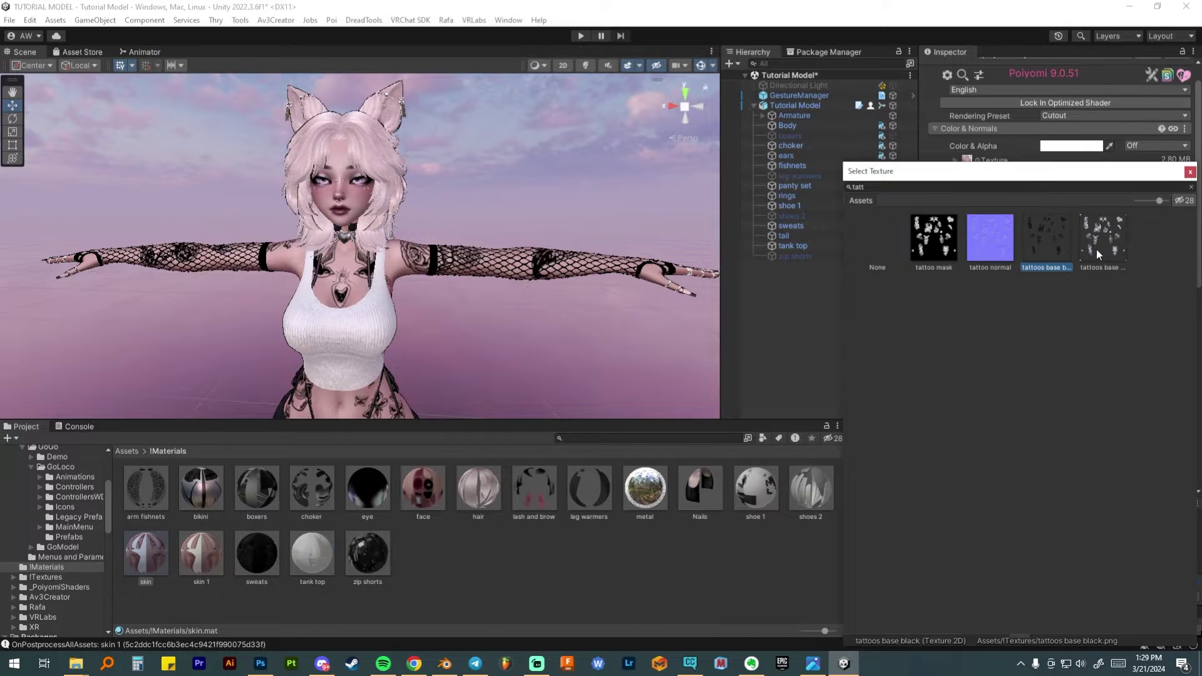
{"action": "left_click", "coordinate": [1096, 250]}
{"action": "left_click", "coordinate": [1053, 246]}
{"action": "left_click", "coordinate": [1101, 248]}
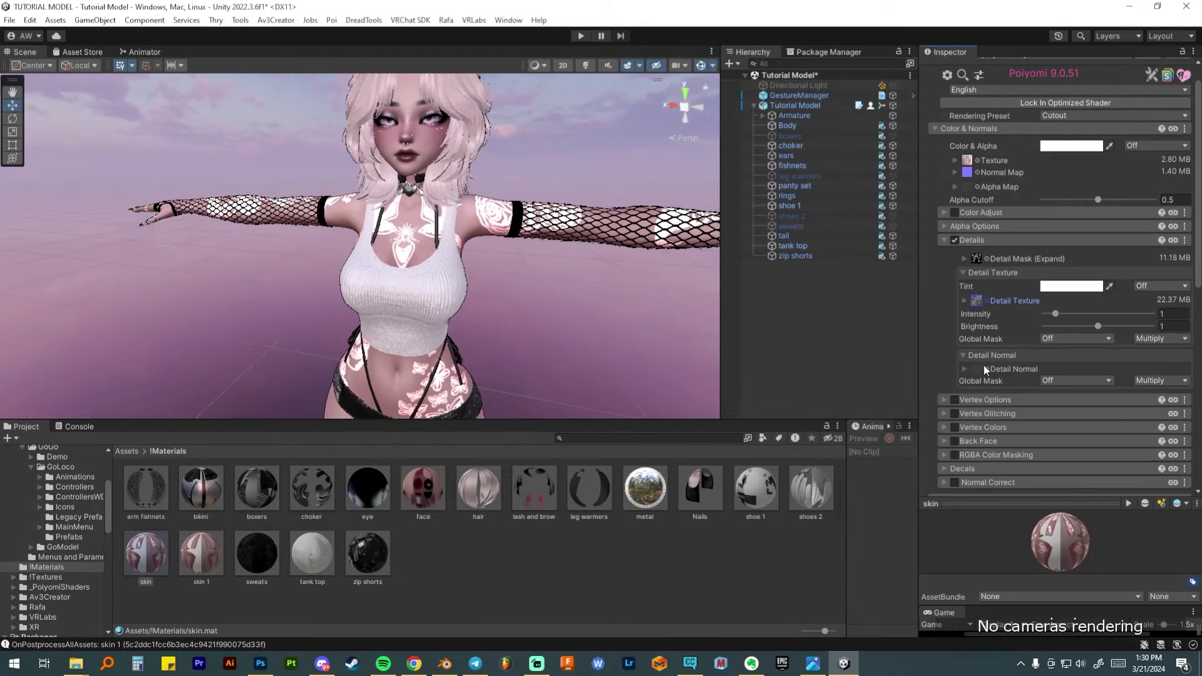
Assign the tattoo normal texture as the skin's Detail Normal and fix it to be marked as a normal map.
{"action": "left_click", "coordinate": [984, 367]}
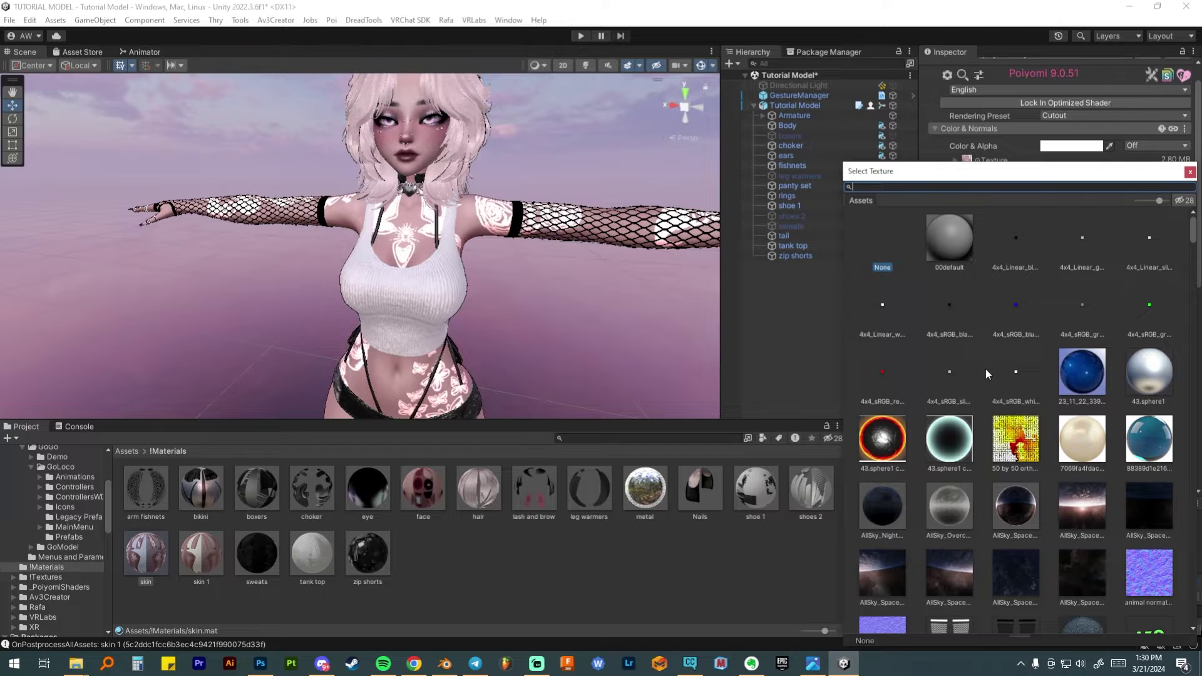
{"action": "type", "text": "tat"}
{"action": "left_click", "coordinate": [993, 238]}
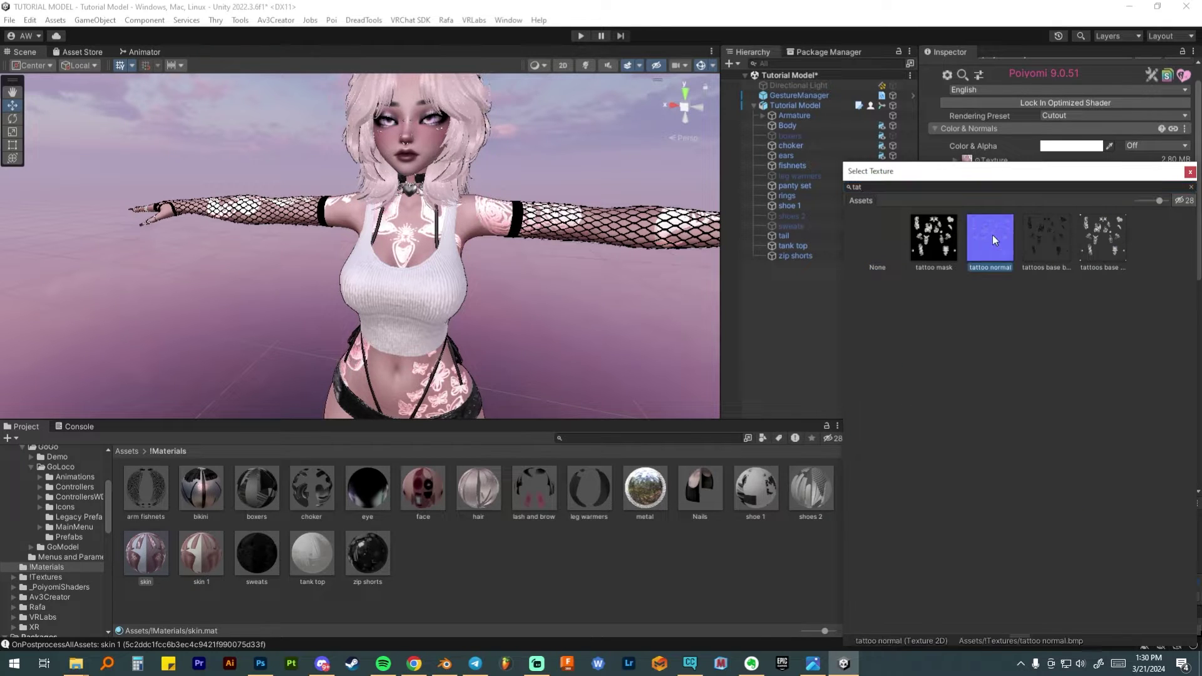
{"action": "double_click", "coordinate": [989, 239]}
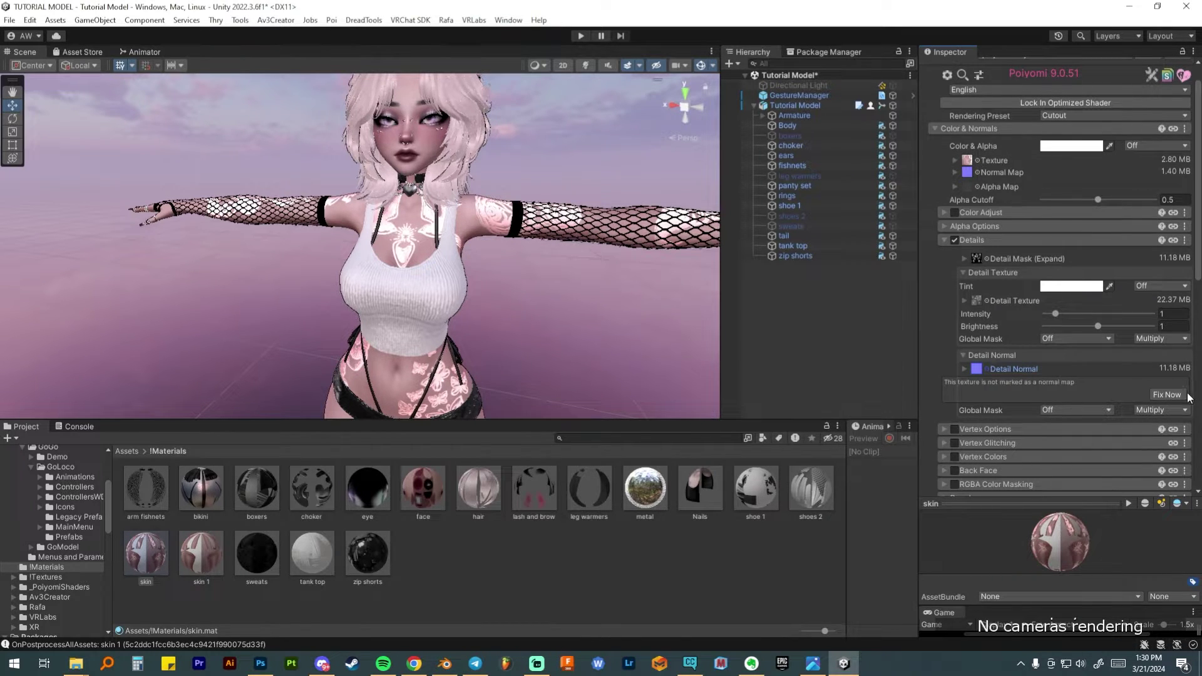
{"action": "left_click", "coordinate": [1167, 395]}
Clear the skin's Detail Texture to None and examine the tattoo normal map on the avatar's waist and chest.
{"action": "scroll", "coordinate": [696, 276], "scroll_direction": "up", "scroll_amount": 10}
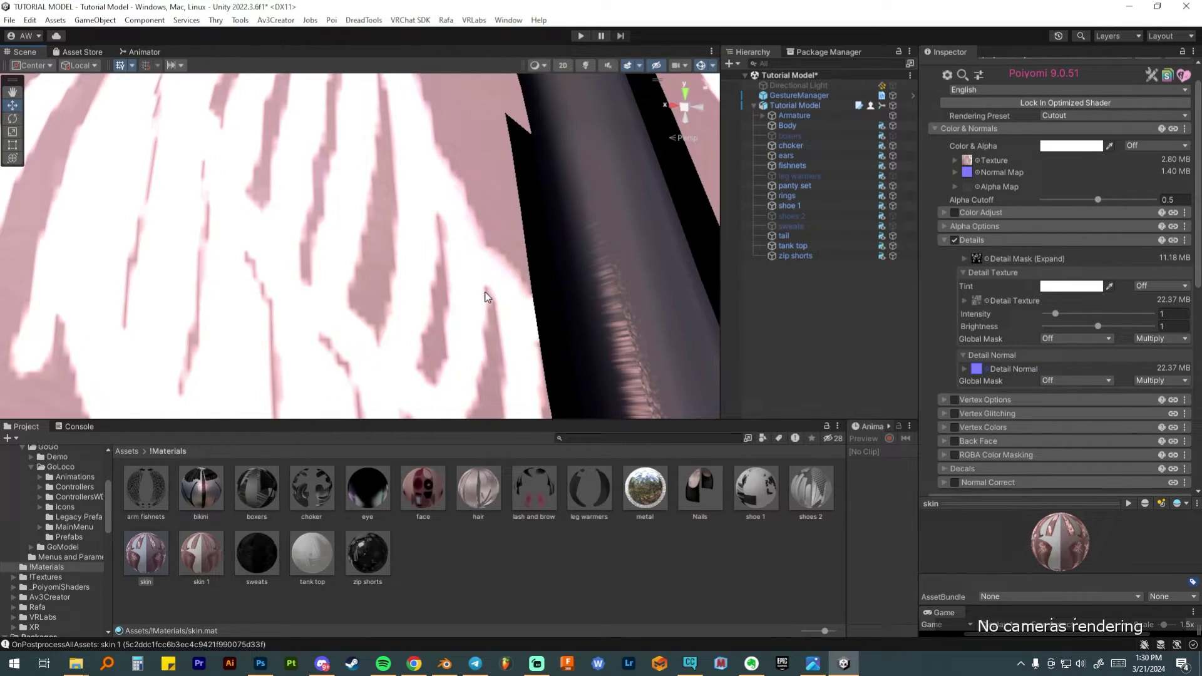
{"action": "scroll", "coordinate": [487, 297], "scroll_direction": "down", "scroll_amount": 5}
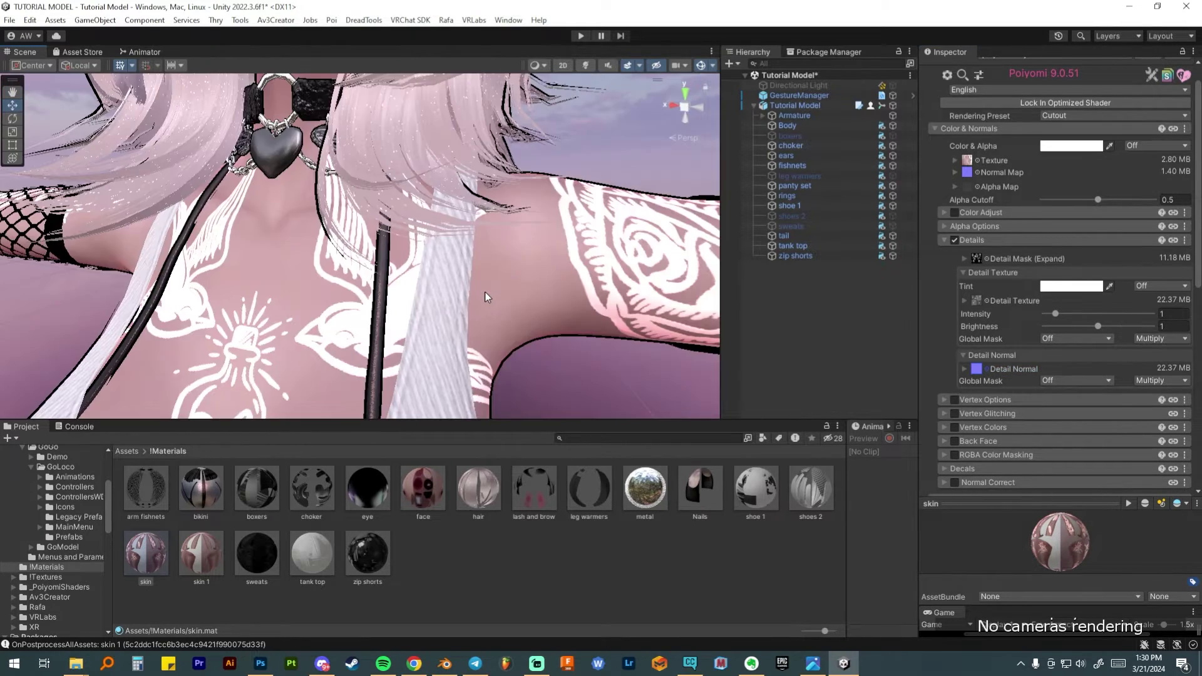
{"action": "mouse_move", "coordinate": [485, 301]}
{"action": "right_mouse_down"}
{"action": "mouse_move", "coordinate": [476, 310]}
{"action": "mouse_move", "coordinate": [461, 299]}
{"action": "right_mouse_up"}
{"action": "middle_click_drag", "start_coordinate": [462, 299], "coordinate": [480, 225]}
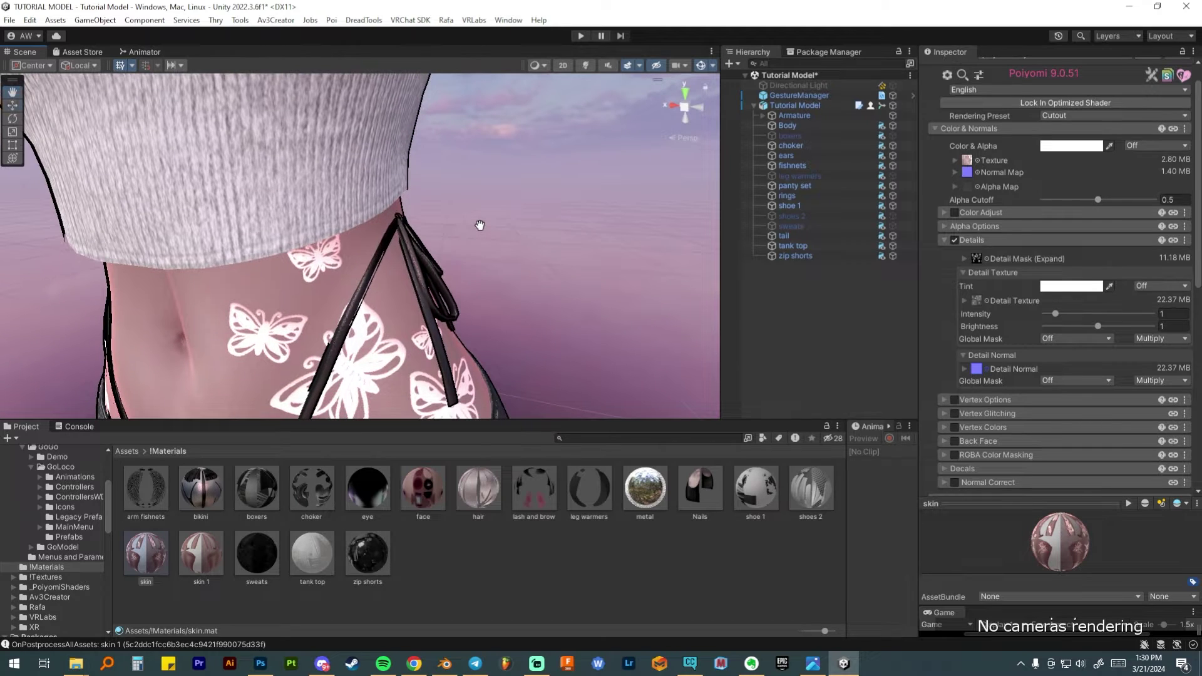
{"action": "left_click", "coordinate": [987, 300]}
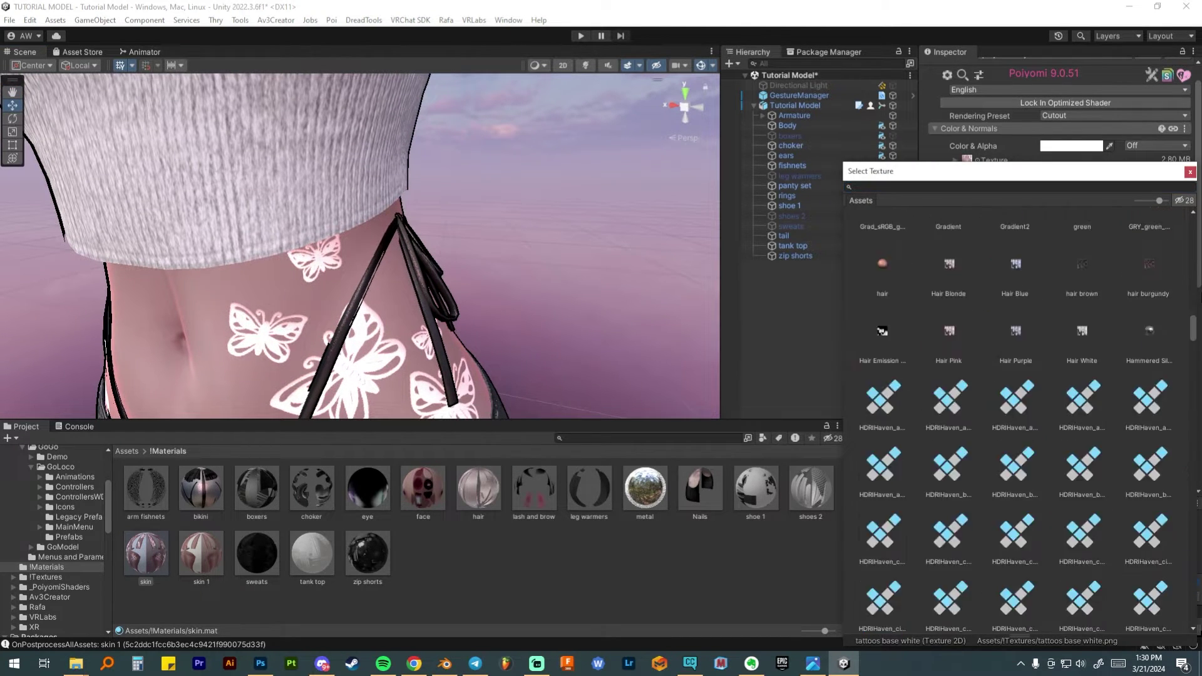
{"action": "scroll", "coordinate": [926, 238], "scroll_direction": "up", "scroll_amount": 5}
{"action": "left_click", "coordinate": [886, 233]}
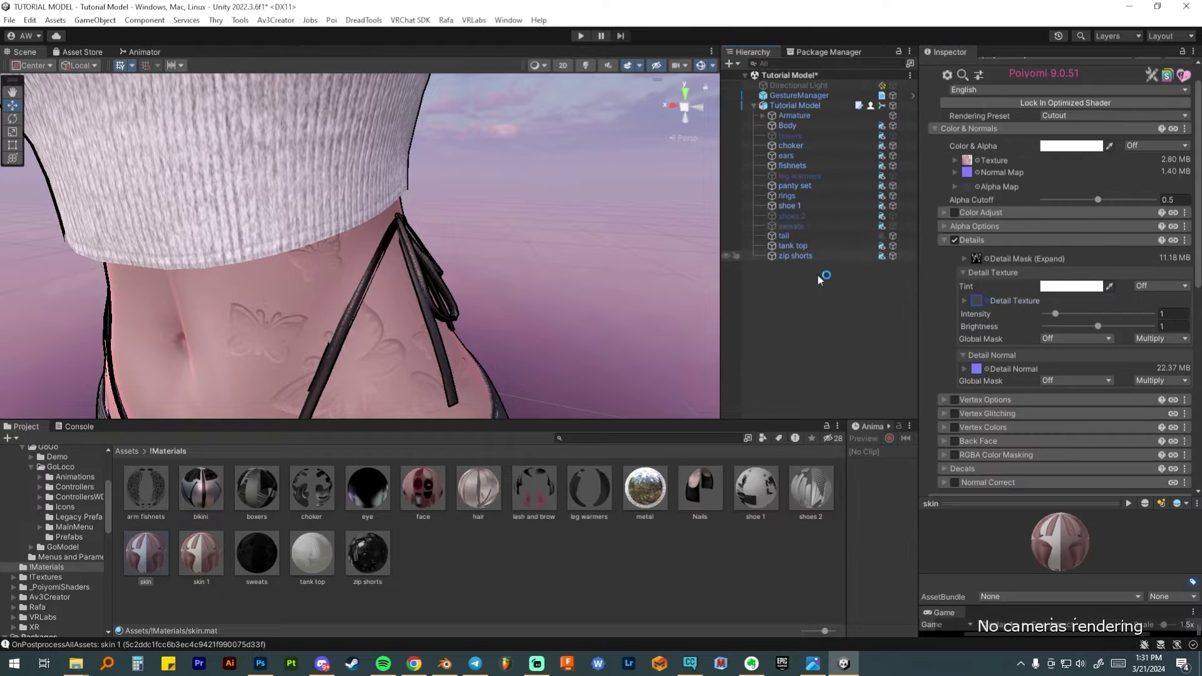
{"action": "middle_click_drag", "start_coordinate": [333, 271], "coordinate": [333, 363]}
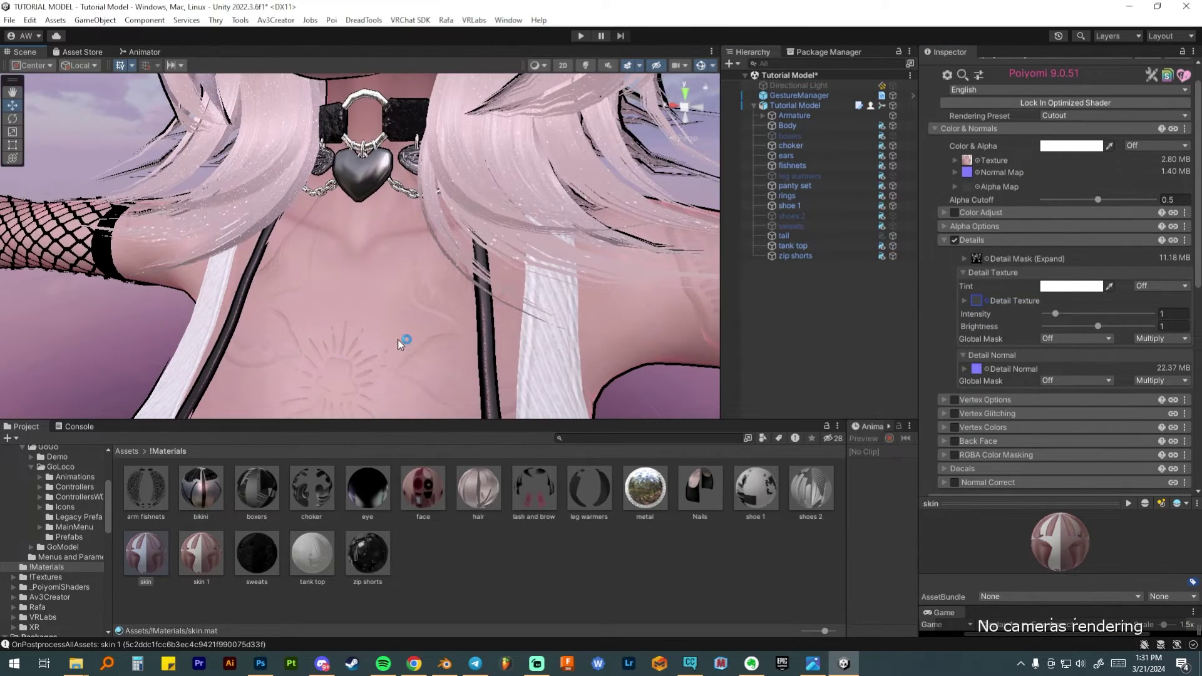
{"action": "middle_click_drag", "start_coordinate": [397, 340], "coordinate": [423, 357]}
{"action": "scroll", "coordinate": [392, 272], "scroll_direction": "up", "scroll_amount": 2}
{"action": "scroll", "coordinate": [387, 278], "scroll_direction": "down", "scroll_amount": 2}
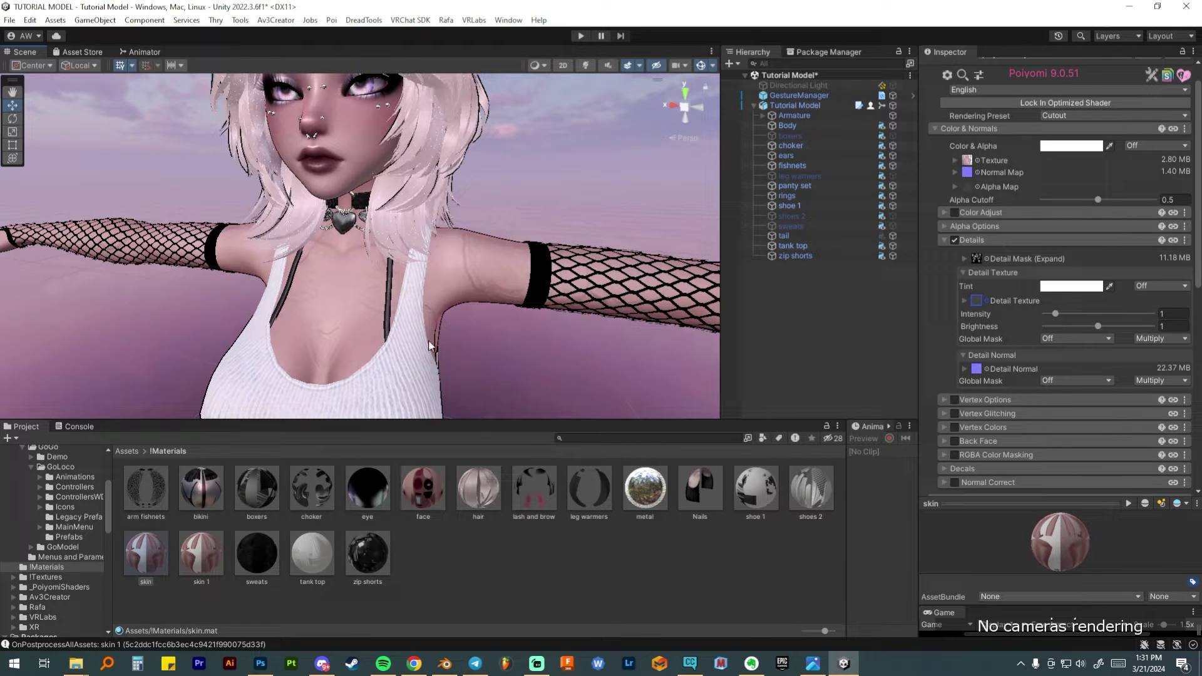
Assign tattoos base white as the skin material's Detail Texture.
{"action": "left_click", "coordinate": [977, 161]}
{"action": "type", "text": "tatt"}
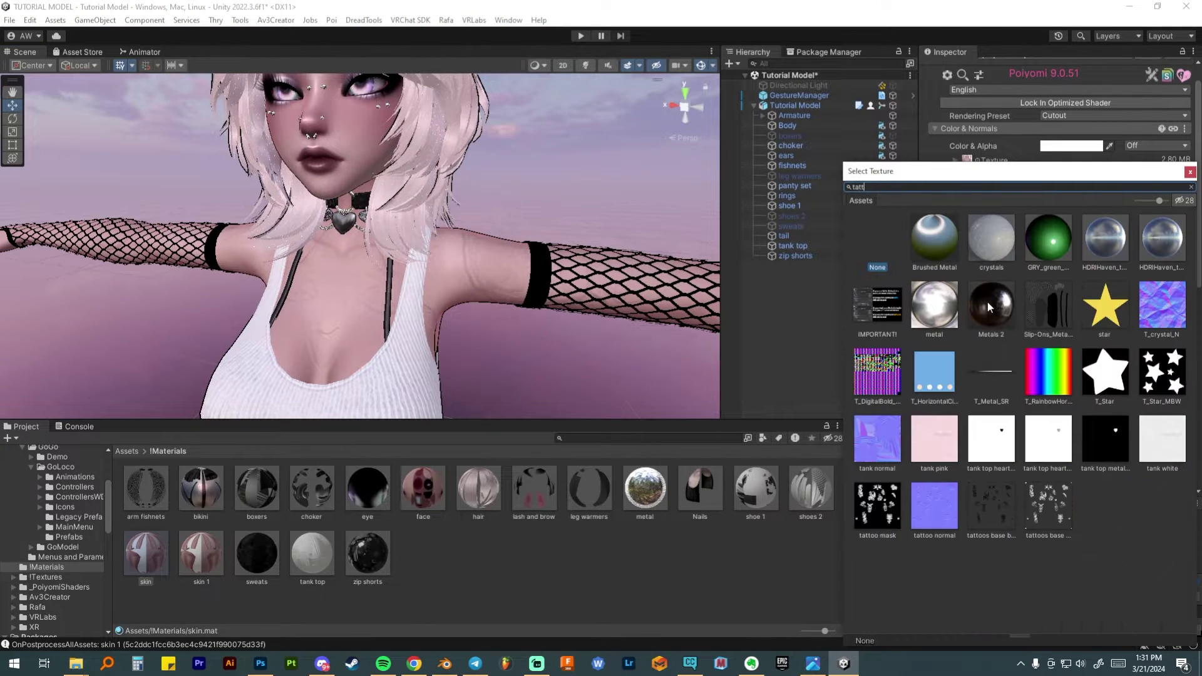
{"action": "double_click", "coordinate": [1050, 236]}
Enable Matcap 1 in the skin material's Shading section and assign the tattoo mask texture as its Mask.
{"action": "scroll", "coordinate": [1002, 345], "scroll_direction": "down", "scroll_amount": 10}
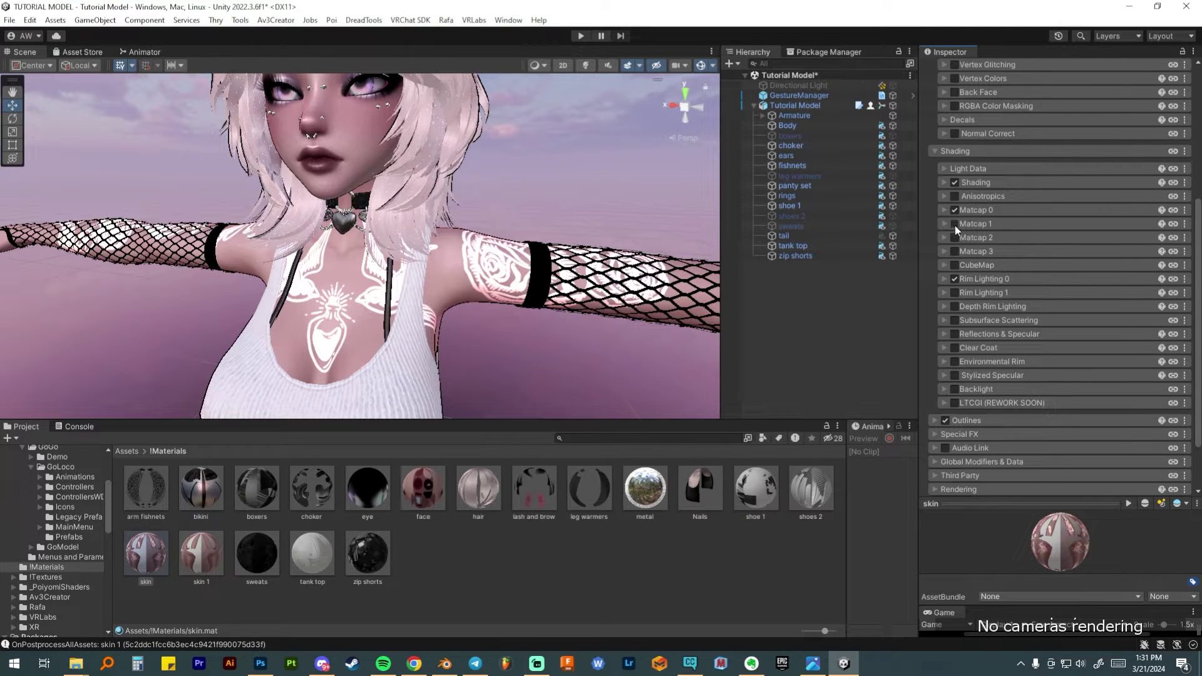
{"action": "left_click", "coordinate": [955, 225]}
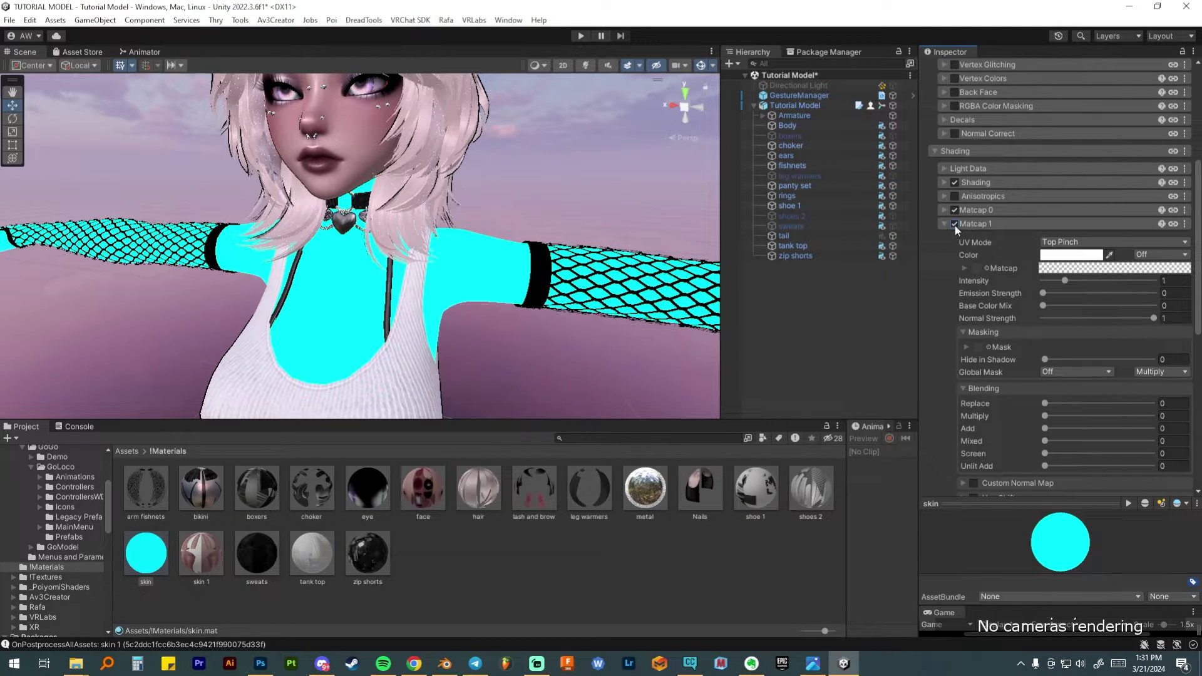
{"action": "left_click", "coordinate": [989, 347]}
{"action": "type", "text": "tatt"}
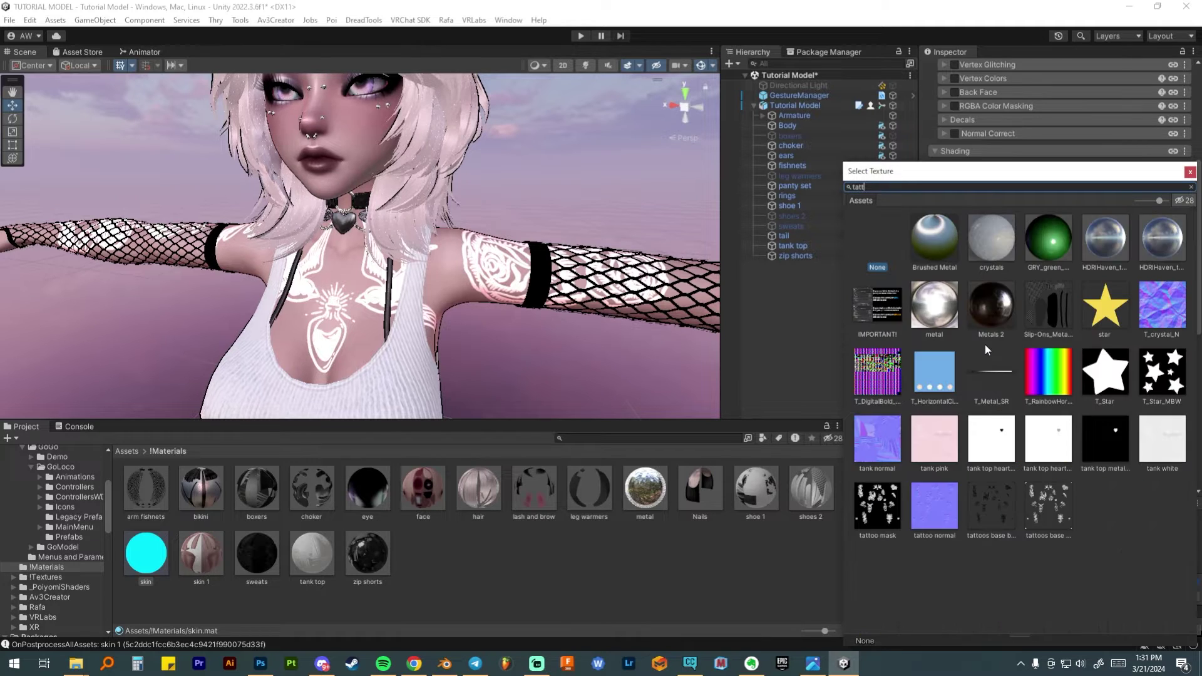
{"action": "double_click", "coordinate": [931, 232]}
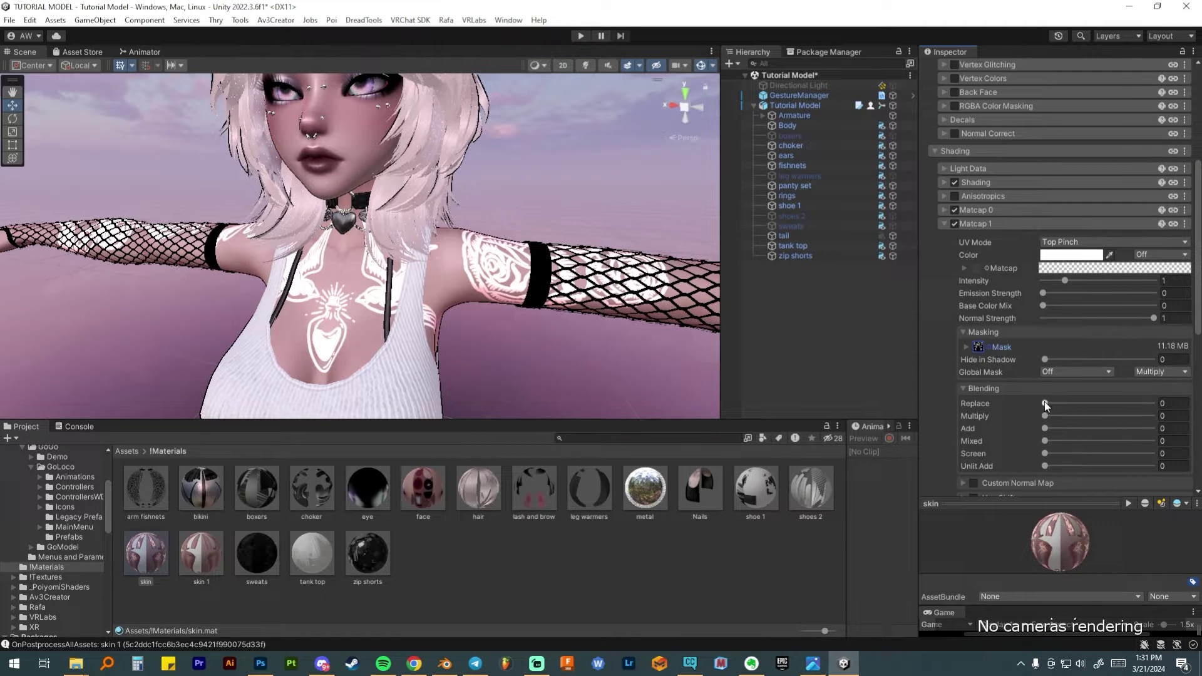
Set Matcap 1's Replace blending to 1 and assign the glossy dark blue sphere texture as its Matcap.
{"action": "left_click_drag", "start_coordinate": [1045, 404], "coordinate": [1155, 404]}
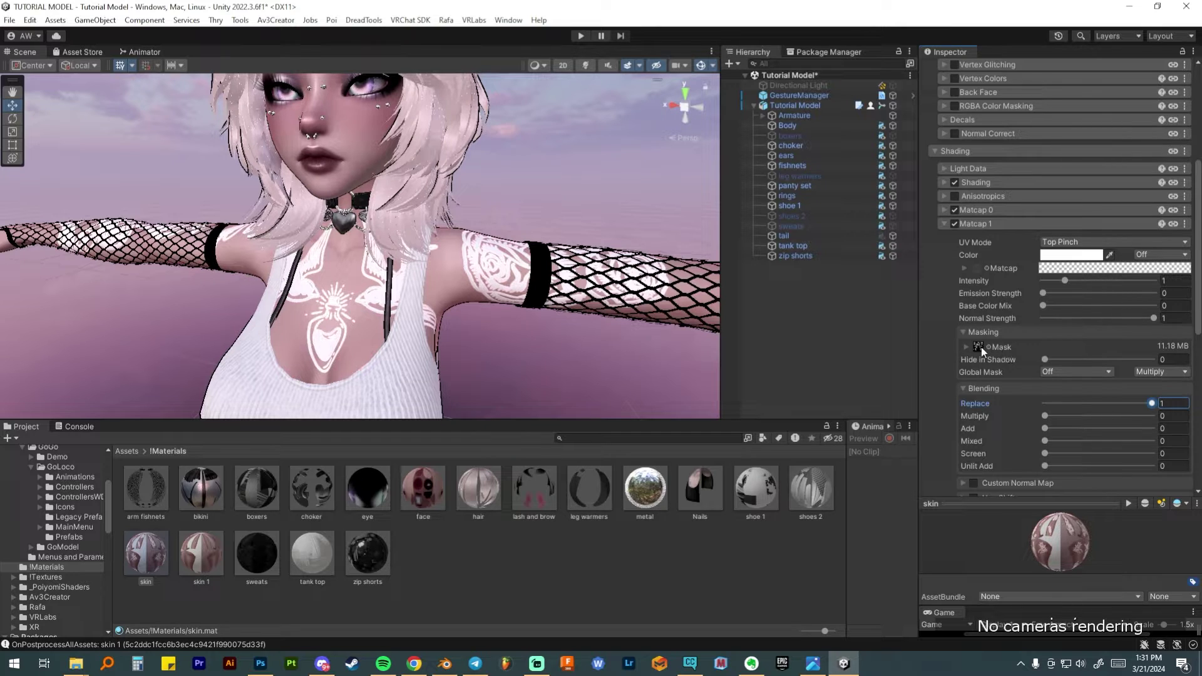
{"action": "left_click", "coordinate": [987, 268]}
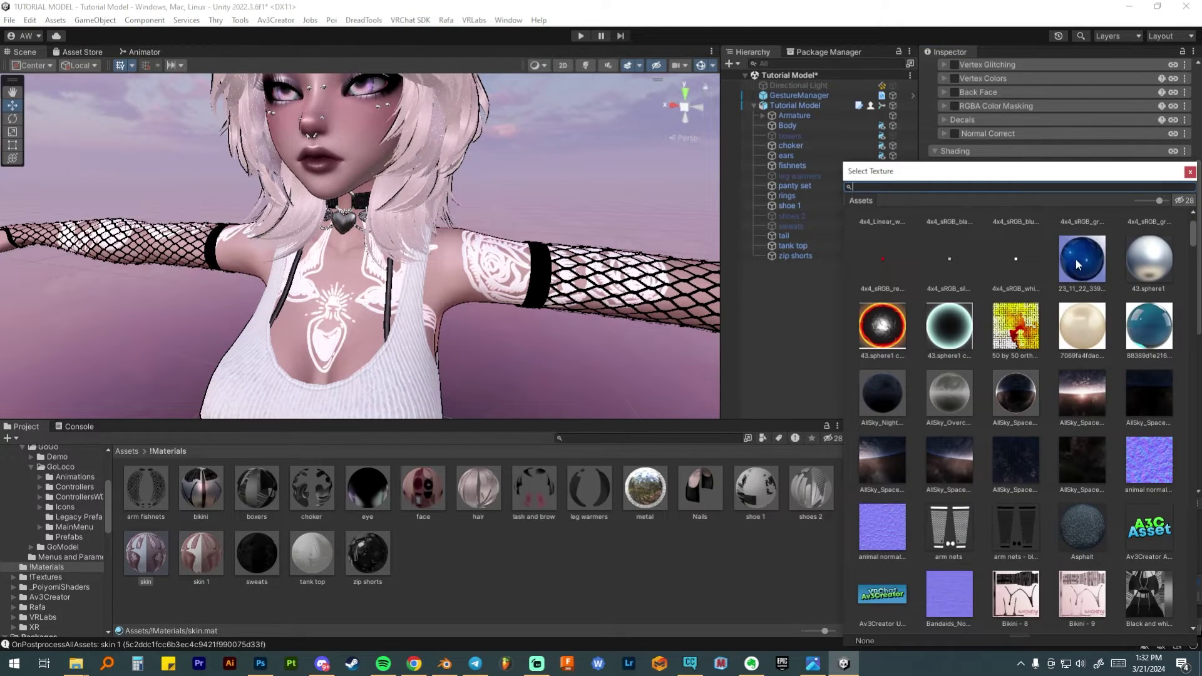
{"action": "left_click", "coordinate": [1075, 259]}
{"action": "middle_click_drag", "start_coordinate": [441, 310], "coordinate": [423, 413]}
{"action": "scroll", "coordinate": [1036, 292], "scroll_direction": "up", "scroll_amount": 2}
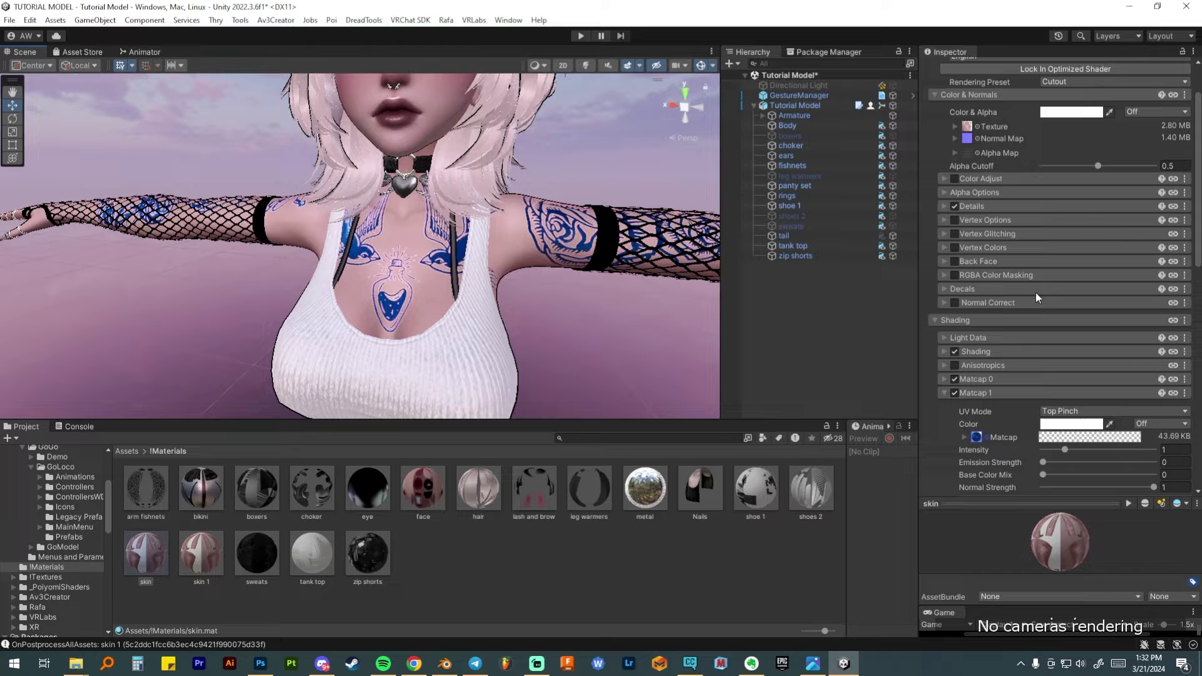
Clear the skin's Detail Texture to None and examine the blue matcap tattoos on the chest and arms.
{"action": "left_click", "coordinate": [1004, 207]}
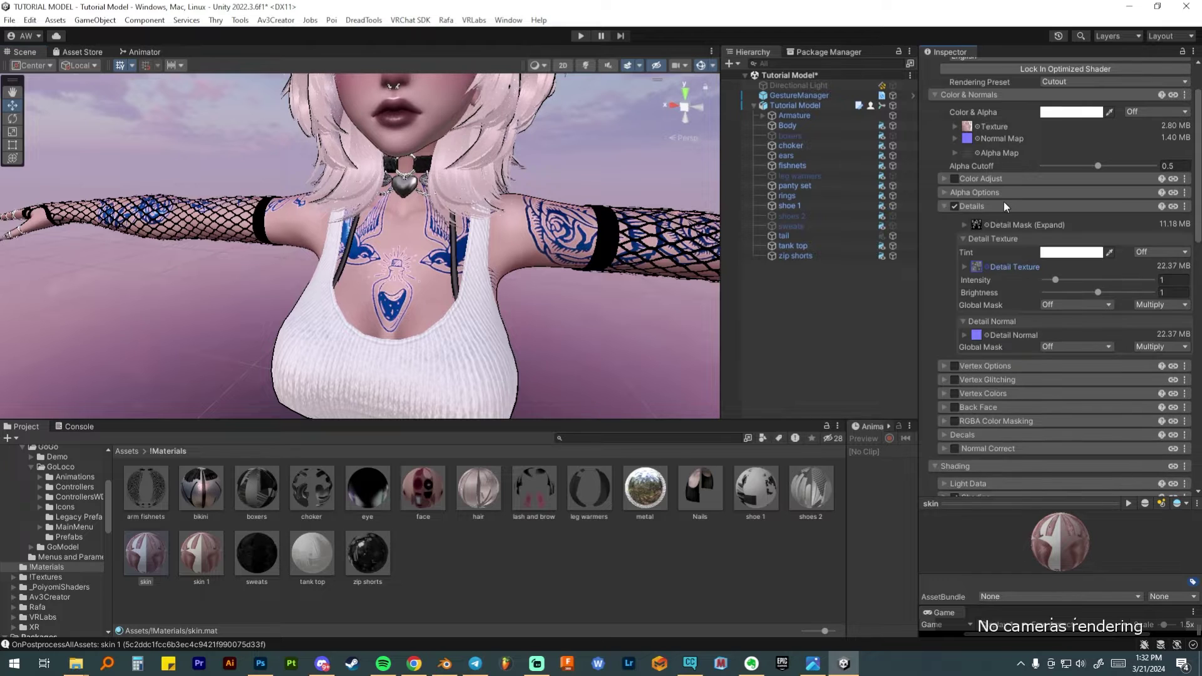
{"action": "left_click", "coordinate": [987, 266]}
{"action": "left_click_drag", "start_coordinate": [1193, 610], "coordinate": [1193, 225]}
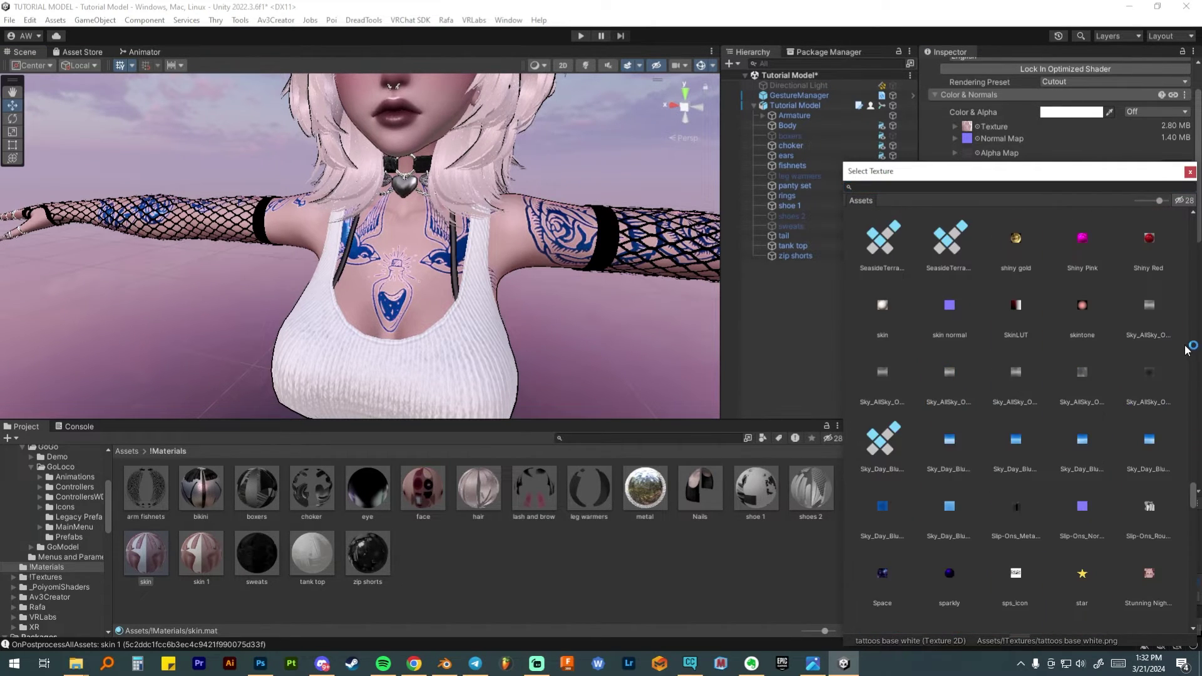
{"action": "left_click", "coordinate": [893, 235]}
{"action": "double_click", "coordinate": [893, 235]}
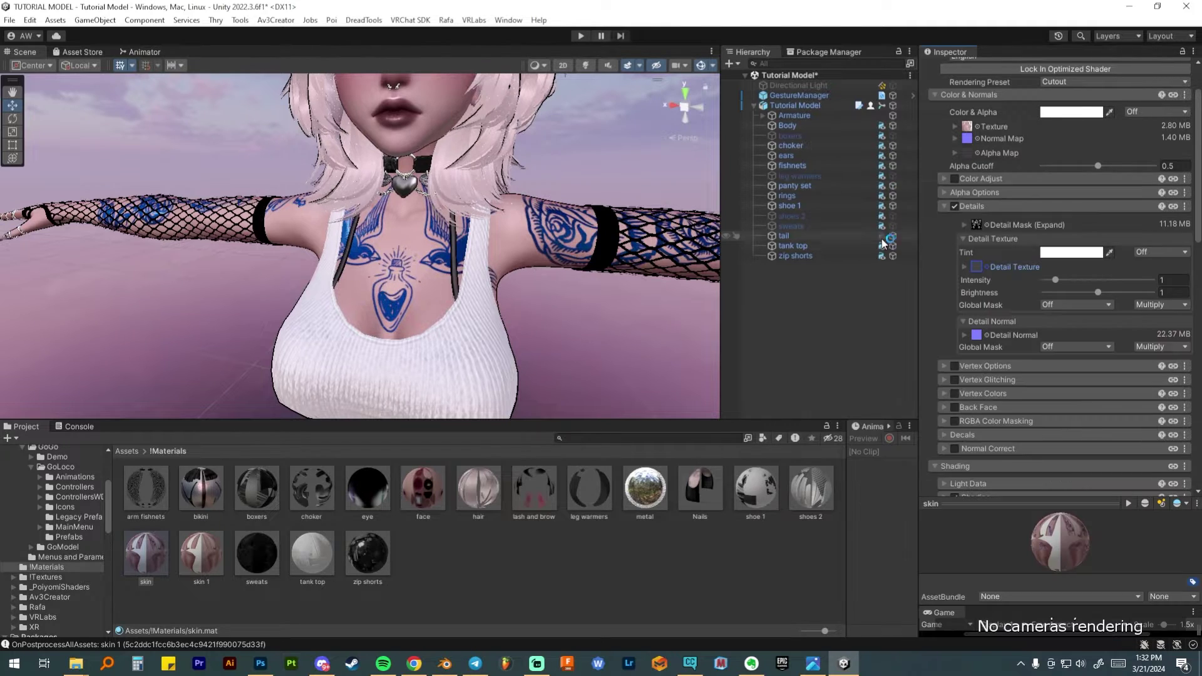
{"action": "scroll", "coordinate": [426, 332], "scroll_direction": "up", "scroll_amount": 5}
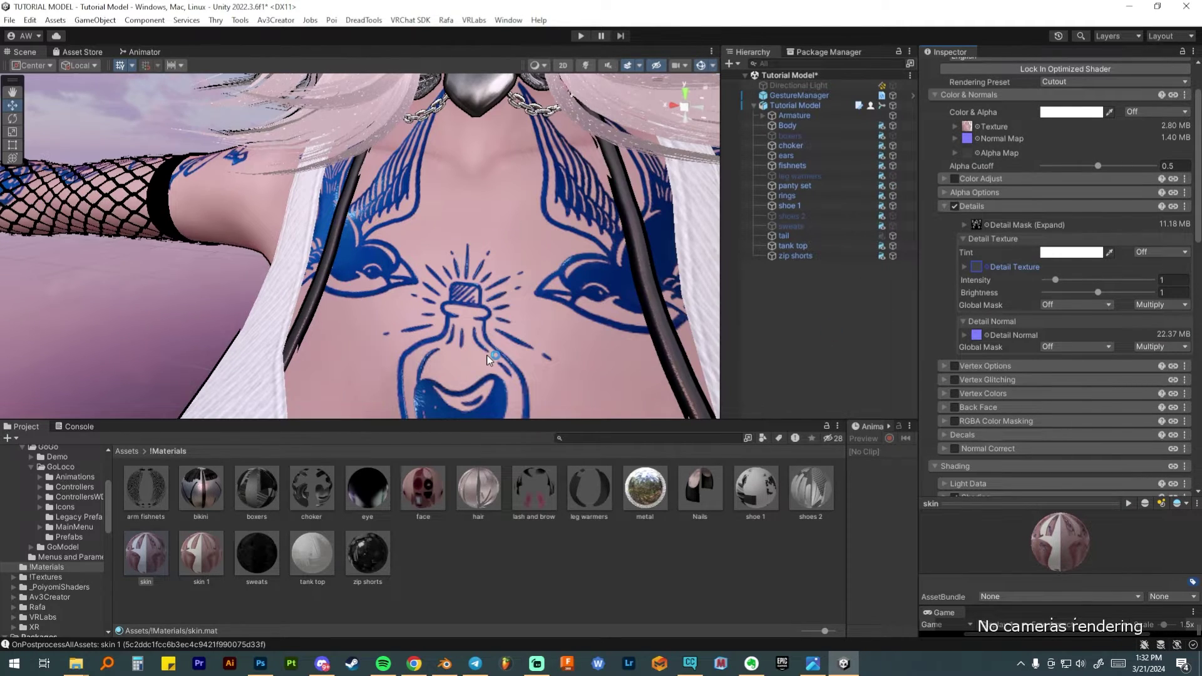
{"action": "middle_click_drag", "start_coordinate": [354, 271], "coordinate": [473, 207]}
{"action": "scroll", "coordinate": [471, 213], "scroll_direction": "down", "scroll_amount": 5}
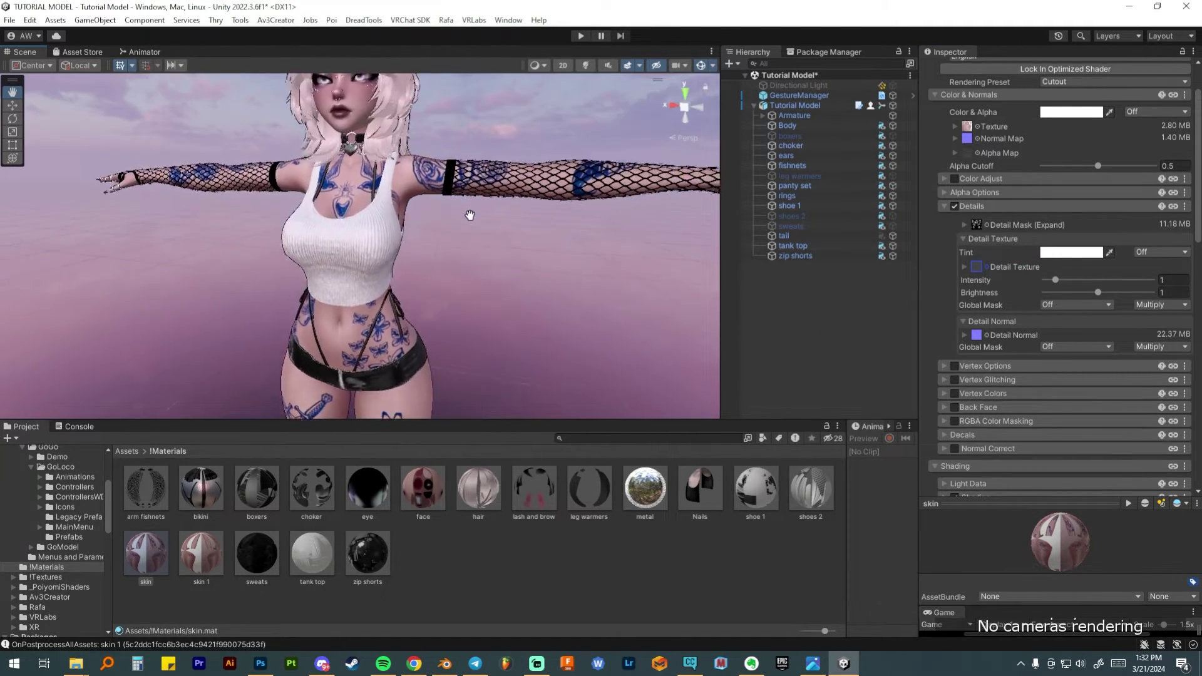
{"action": "scroll", "coordinate": [469, 216], "scroll_direction": "up", "scroll_amount": 6}
{"action": "middle_click_drag", "start_coordinate": [468, 255], "coordinate": [471, 262]}
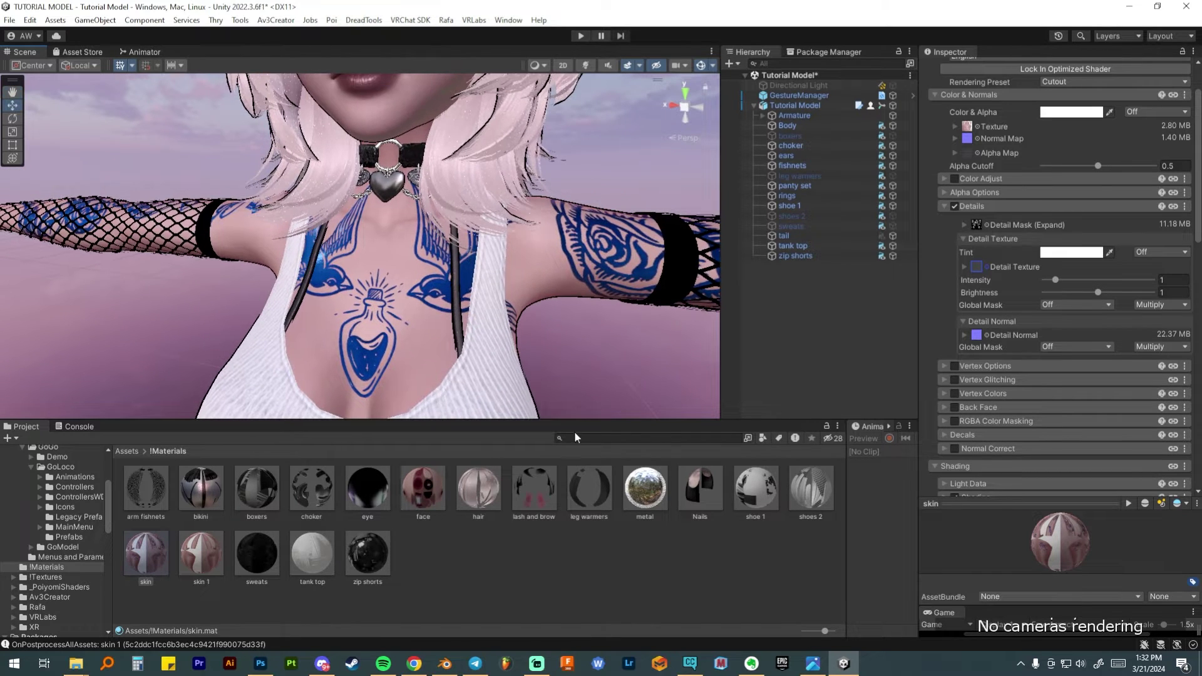
Reset the skin material's Matcap 1 section to its defaults.
{"action": "left_click", "coordinate": [1001, 206]}
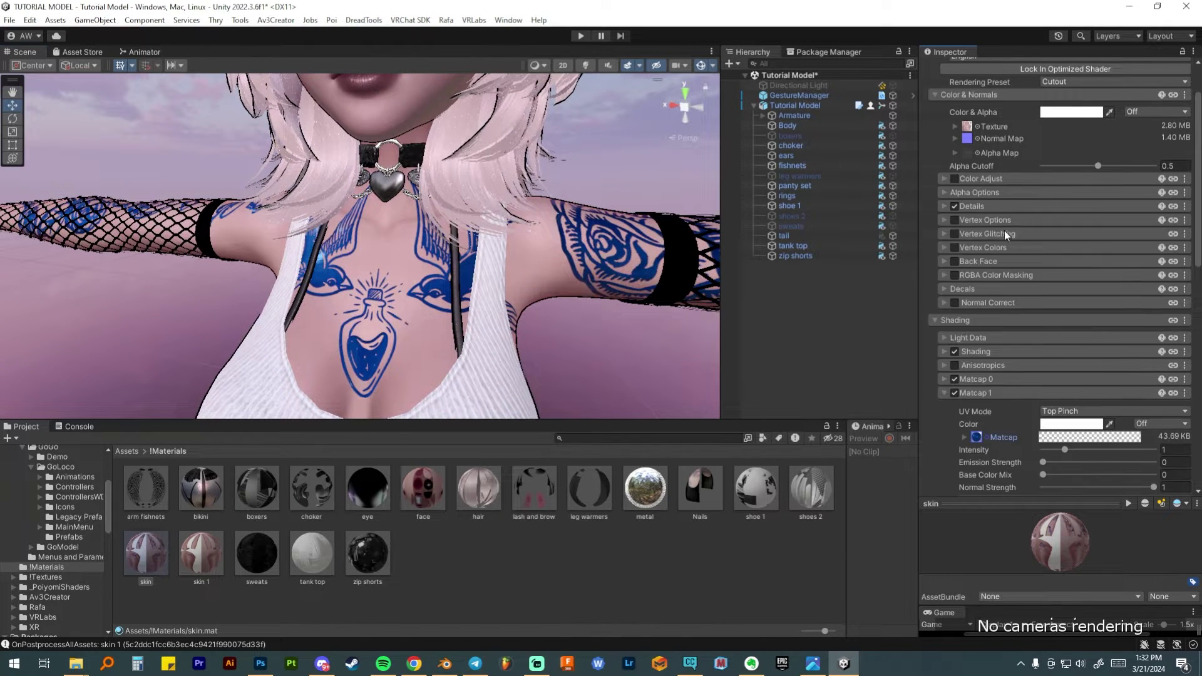
{"action": "scroll", "coordinate": [979, 388], "scroll_direction": "down", "scroll_amount": 3}
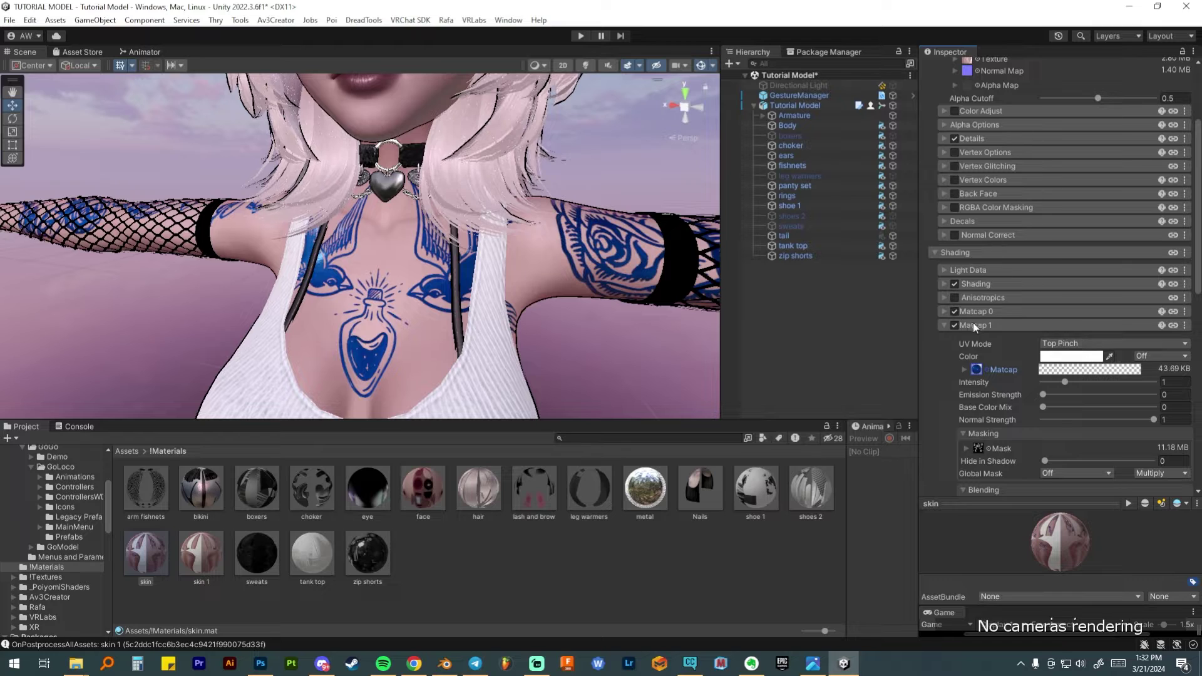
{"action": "left_click", "coordinate": [1184, 325]}
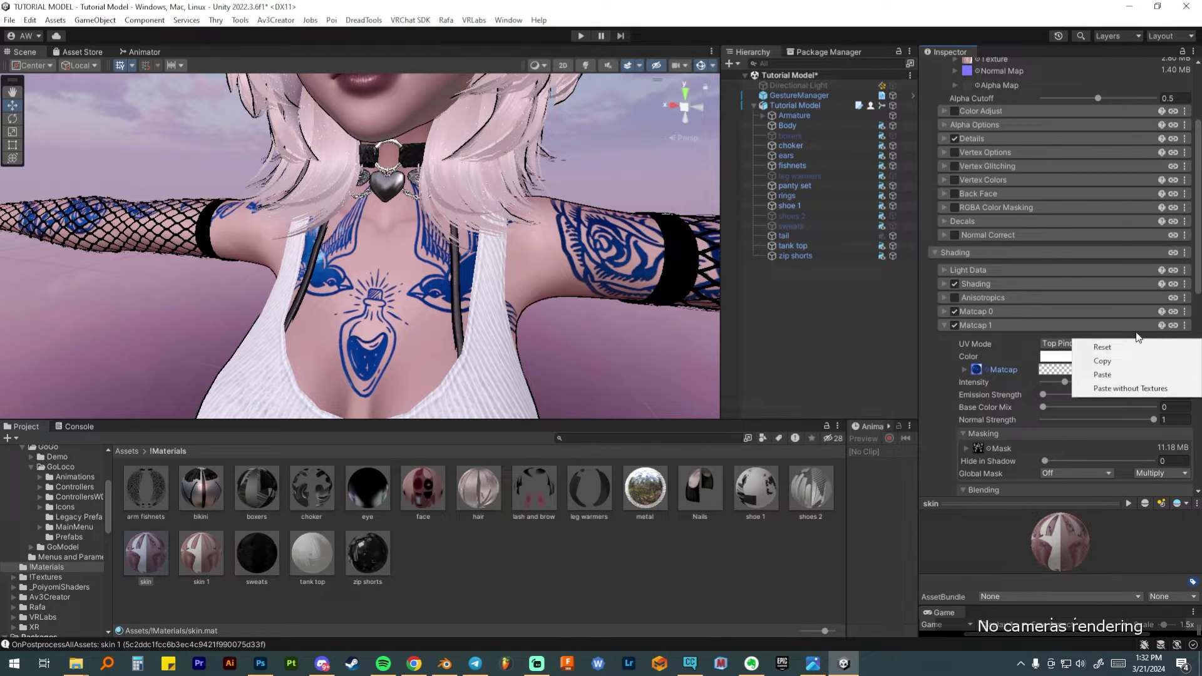
{"action": "left_click", "coordinate": [1104, 346]}
{"action": "left_click", "coordinate": [980, 328]}
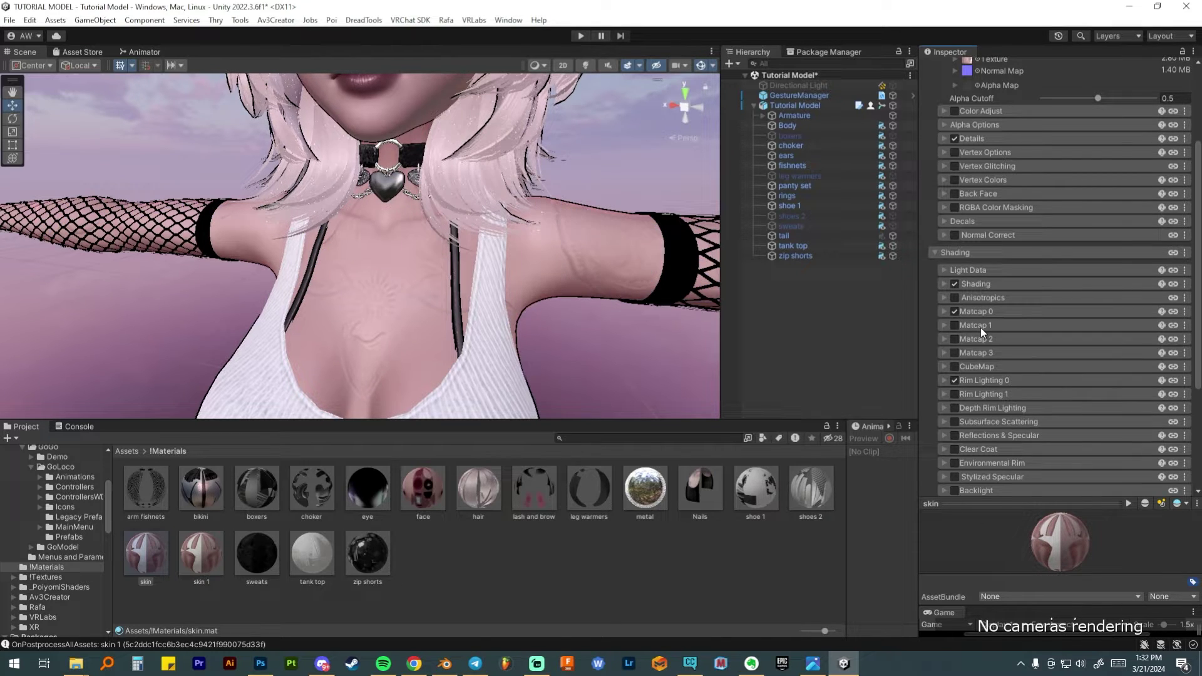
Enable CubeMap in the skin material's Shading section and assign the tattoo mask texture as its Mask.
{"action": "left_click", "coordinate": [957, 367]}
{"action": "scroll", "coordinate": [990, 390], "scroll_direction": "down", "scroll_amount": 2}
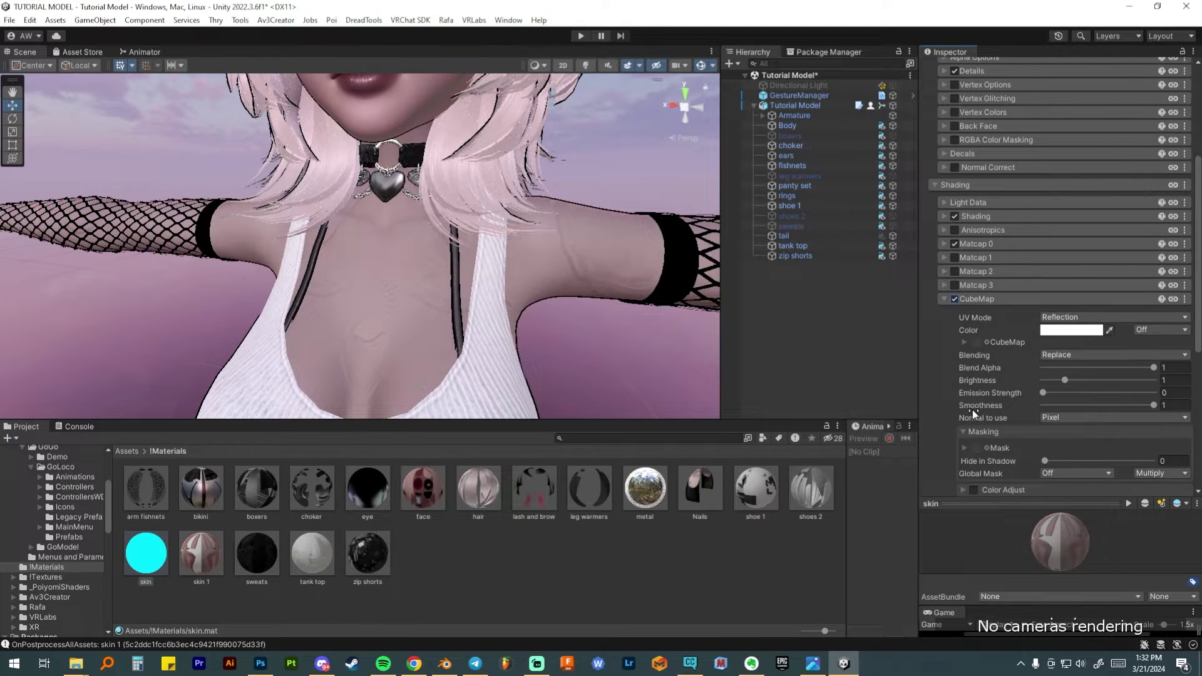
{"action": "scroll", "coordinate": [961, 417], "scroll_direction": "down", "scroll_amount": 1}
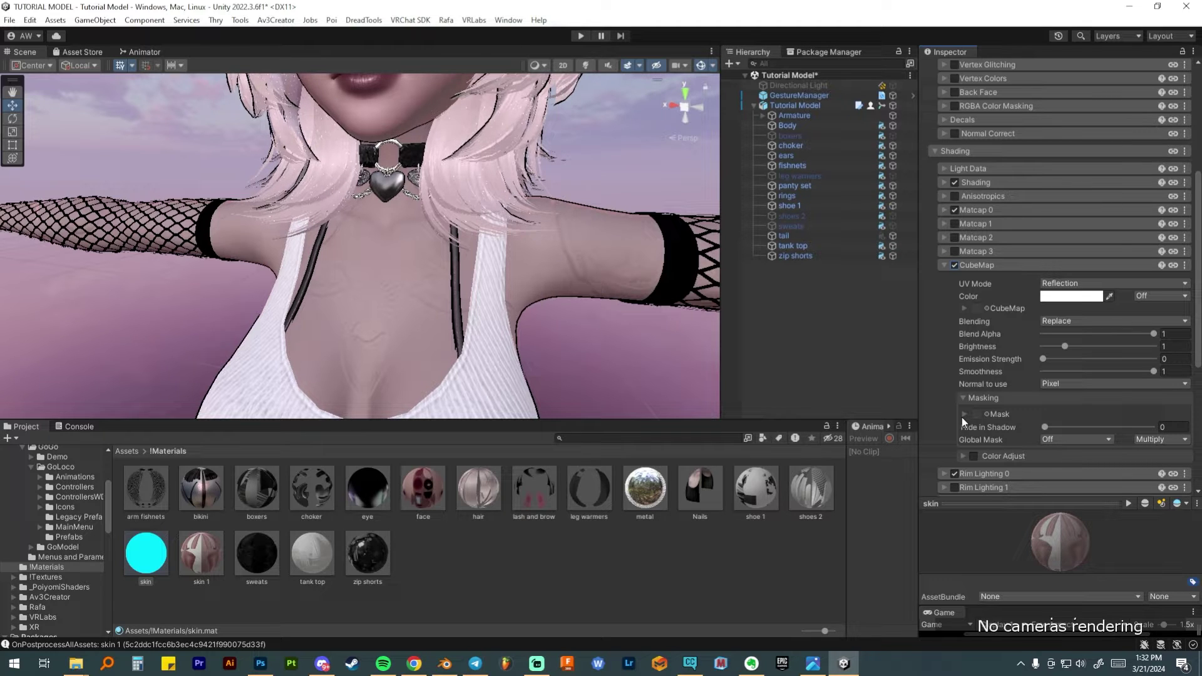
{"action": "left_click", "coordinate": [986, 413]}
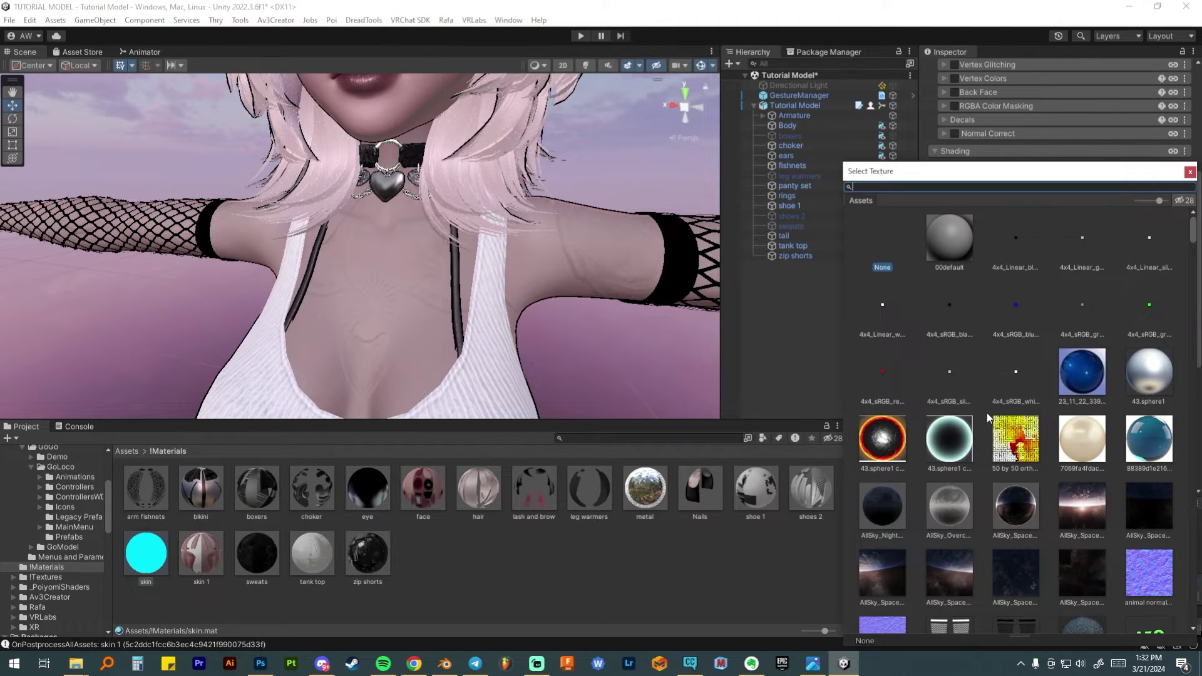
{"action": "type", "text": "tat"}
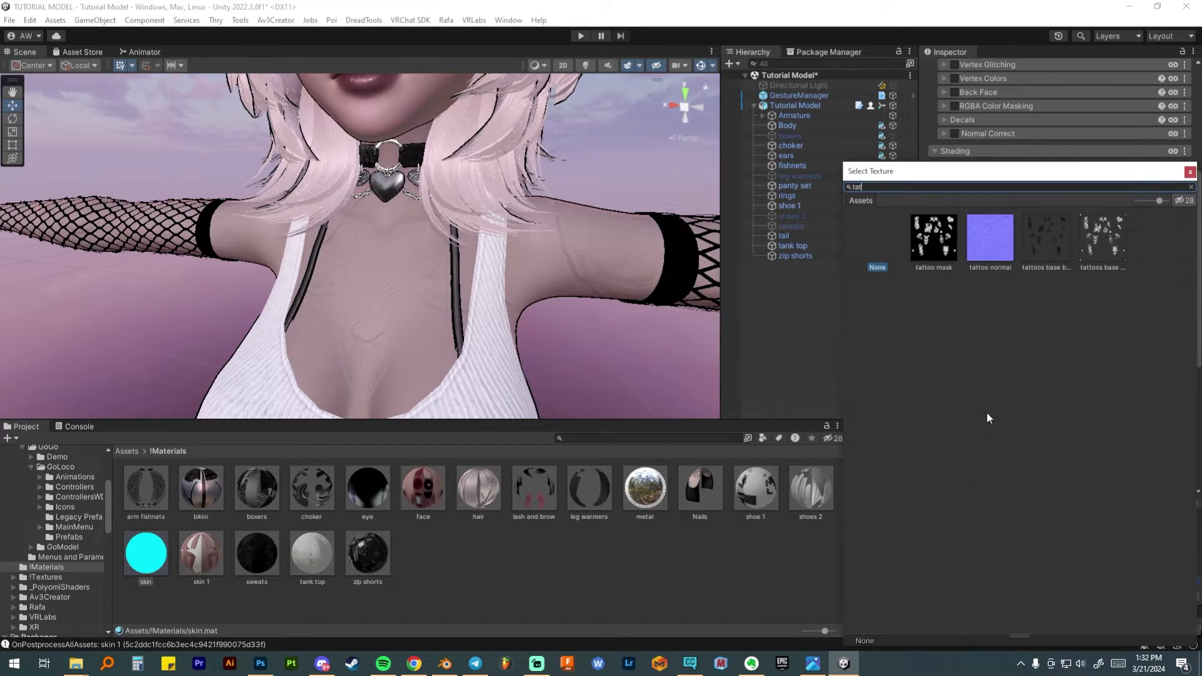
{"action": "double_click", "coordinate": [948, 243]}
Try Cubemap 17 and Cubemap 13 as the skin's CubeMap texture and examine the tattoos on the avatar.
{"action": "scroll", "coordinate": [1005, 385], "scroll_direction": "down", "scroll_amount": 1}
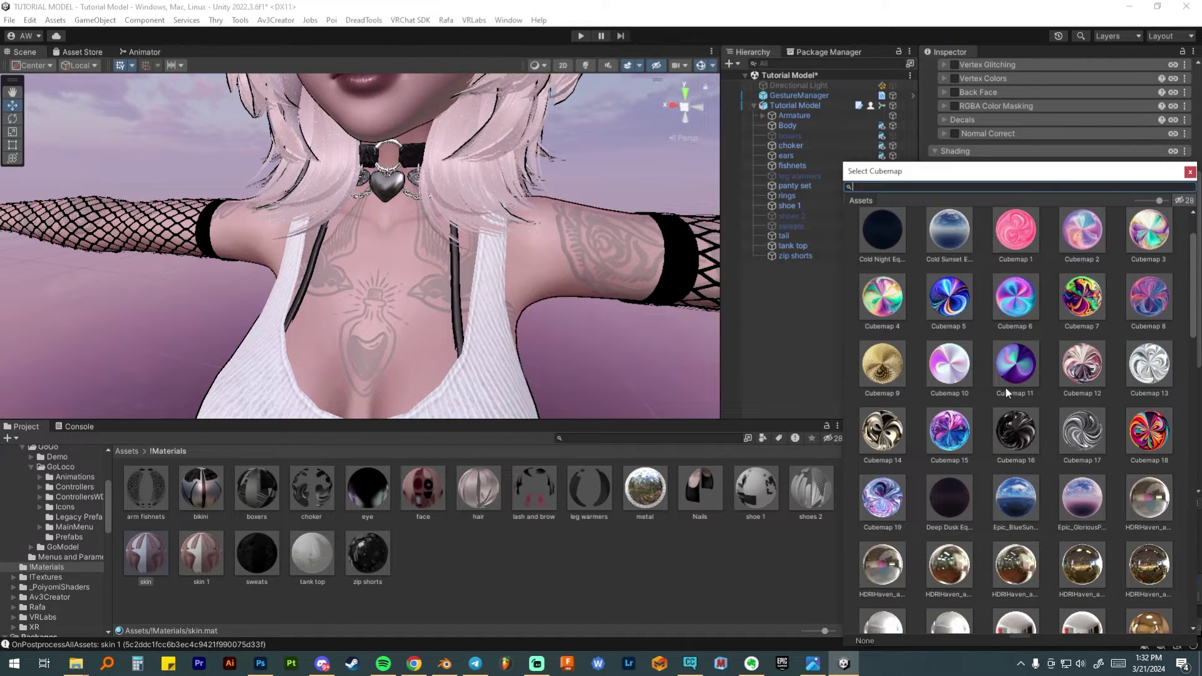
{"action": "left_click", "coordinate": [1087, 442]}
{"action": "left_click", "coordinate": [1145, 374]}
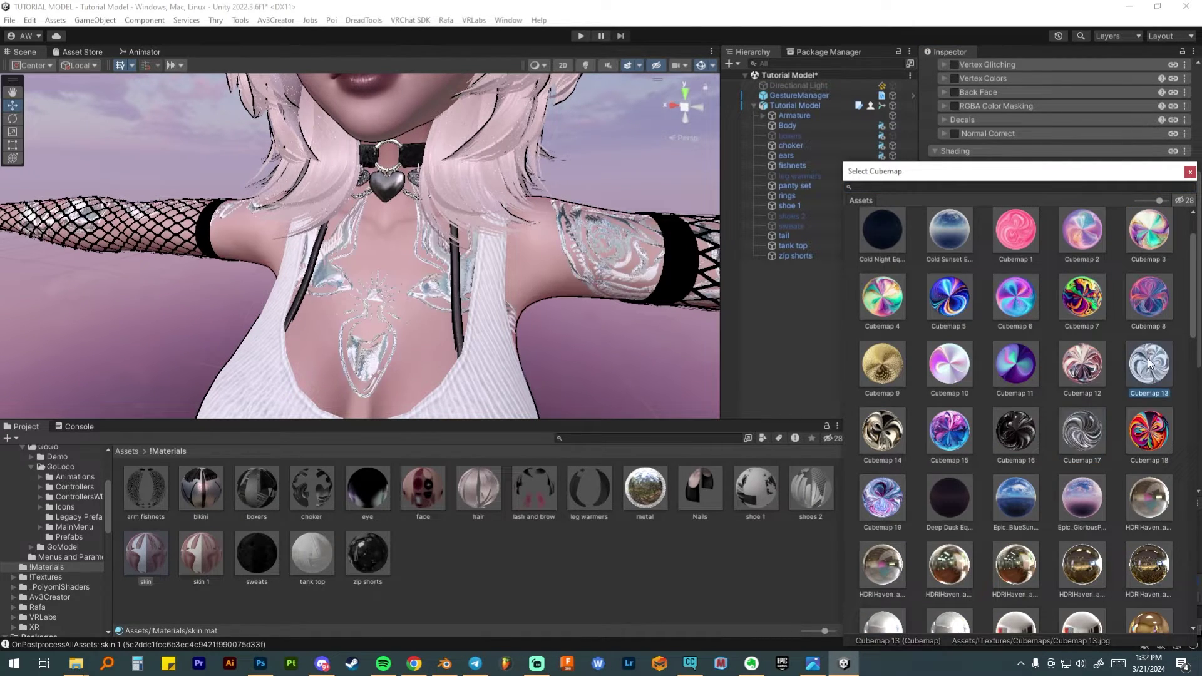
{"action": "scroll", "coordinate": [1101, 411], "scroll_direction": "down", "scroll_amount": 2}
{"action": "scroll", "coordinate": [525, 380], "scroll_direction": "down", "scroll_amount": 3}
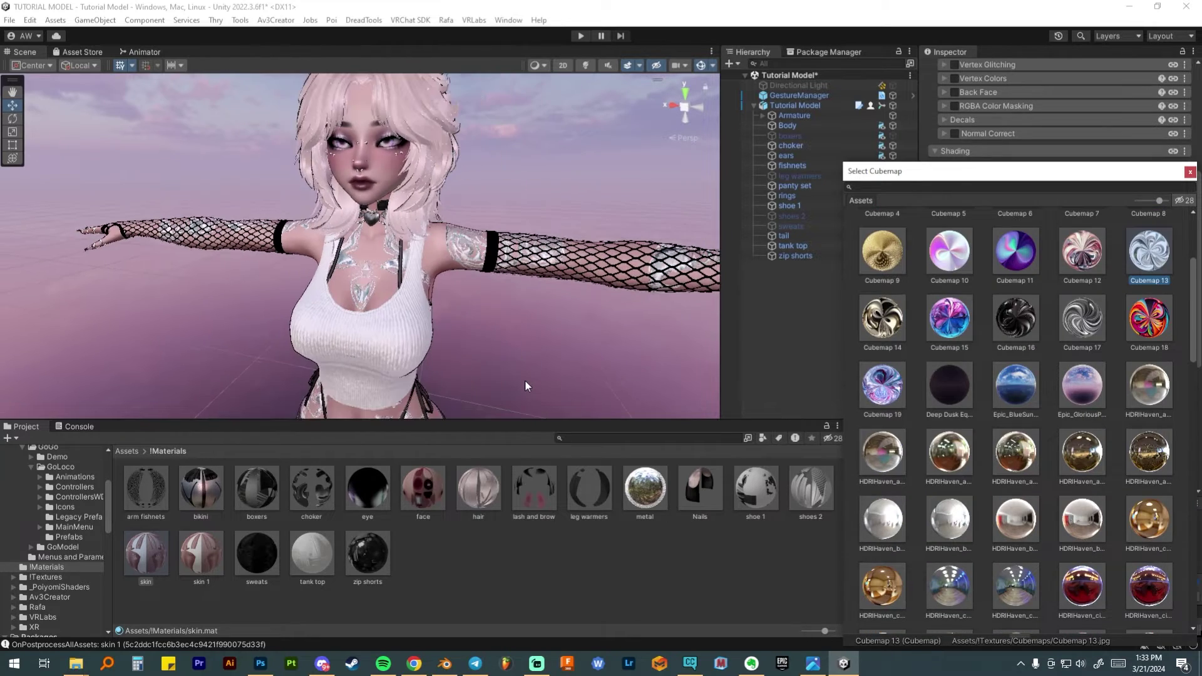
{"action": "middle_click_drag", "start_coordinate": [524, 379], "coordinate": [524, 351]}
{"action": "scroll", "coordinate": [524, 352], "scroll_direction": "up", "scroll_amount": 3}
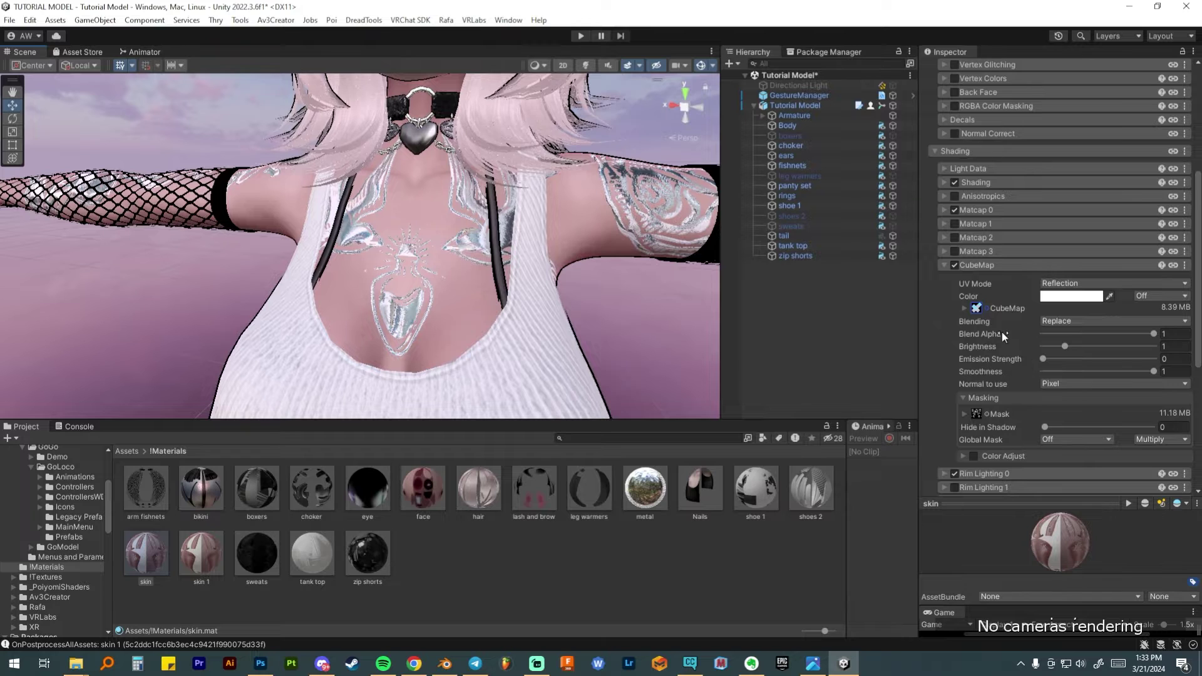
Compare several dark HDRIHaven studio cubemaps on the tattoos and choose HDRIHaven_studio_small_07_1k_128 as the skin's CubeMap texture.
{"action": "left_click", "coordinate": [987, 308]}
{"action": "scroll", "coordinate": [1025, 392], "scroll_direction": "down", "scroll_amount": 3}
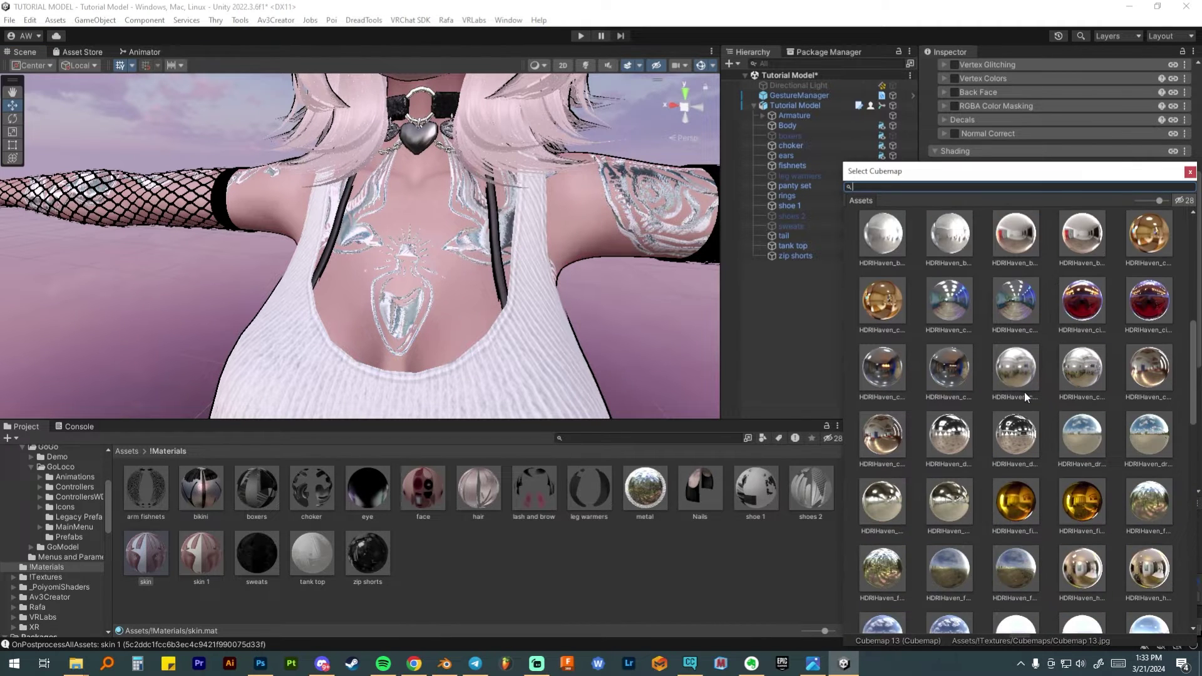
{"action": "scroll", "coordinate": [1025, 392], "scroll_direction": "down", "scroll_amount": 10}
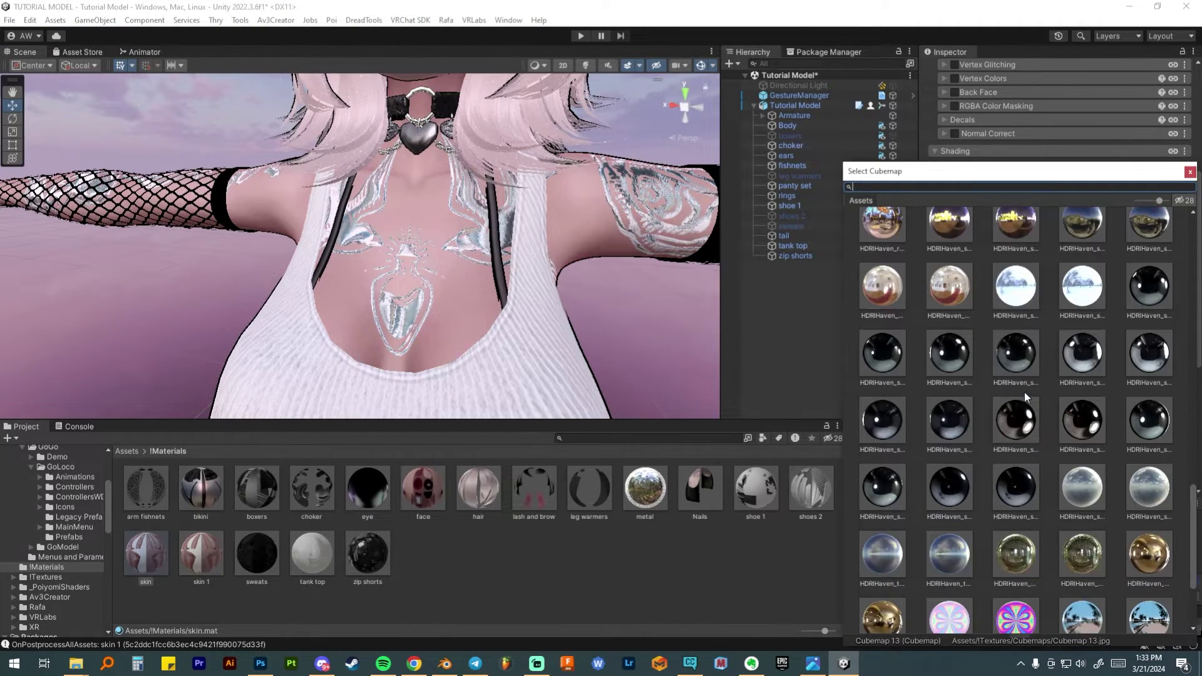
{"action": "scroll", "coordinate": [1025, 392], "scroll_direction": "down", "scroll_amount": 2}
{"action": "left_click", "coordinate": [1149, 383]}
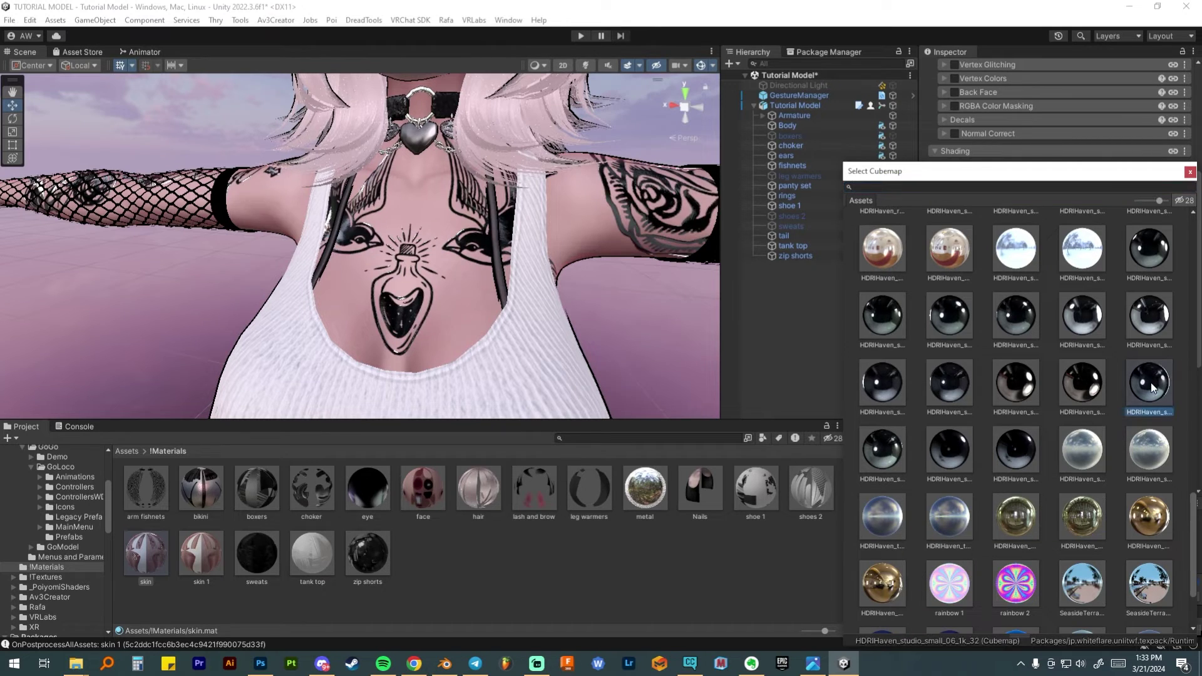
{"action": "left_click", "coordinate": [1153, 325]}
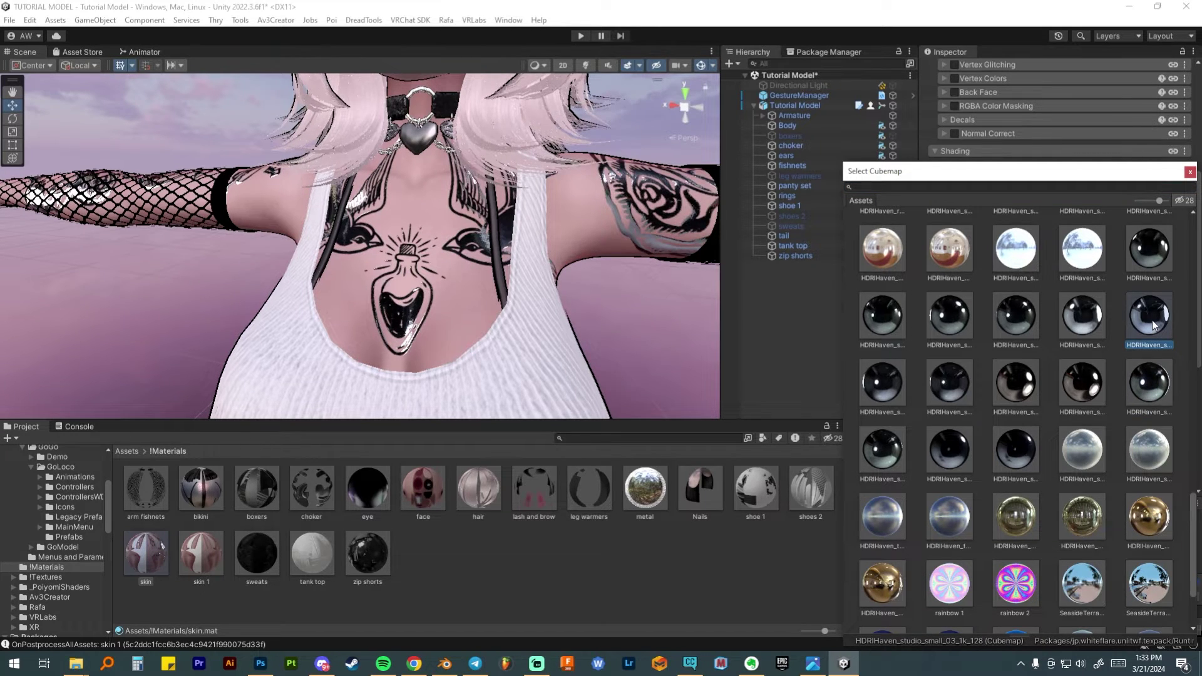
{"action": "left_click", "coordinate": [1016, 449]}
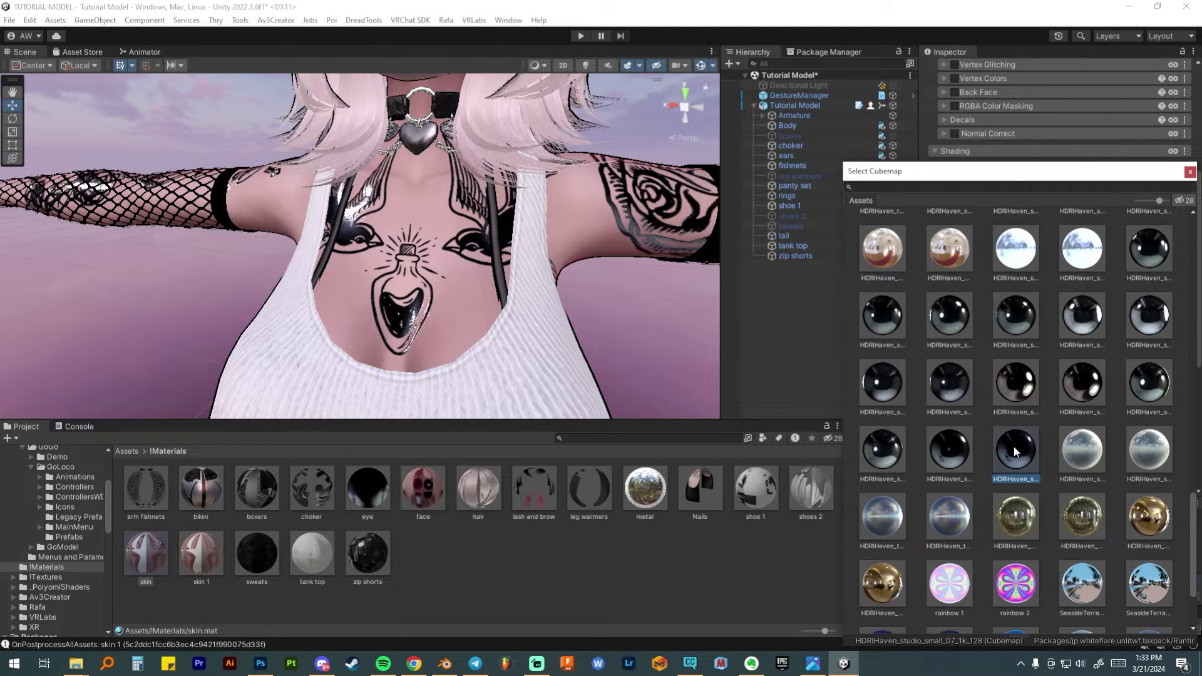
{"action": "double_click", "coordinate": [1016, 450]}
{"action": "scroll", "coordinate": [555, 346], "scroll_direction": "down", "scroll_amount": 3}
{"action": "mouse_move", "coordinate": [510, 268]}
{"action": "middle_mouse_down"}
{"action": "mouse_move", "coordinate": [470, 166]}
{"action": "mouse_move", "coordinate": [473, 113]}
{"action": "mouse_move", "coordinate": [499, 308]}
{"action": "mouse_move", "coordinate": [529, 244]}
{"action": "mouse_move", "coordinate": [521, 266]}
{"action": "middle_mouse_up"}
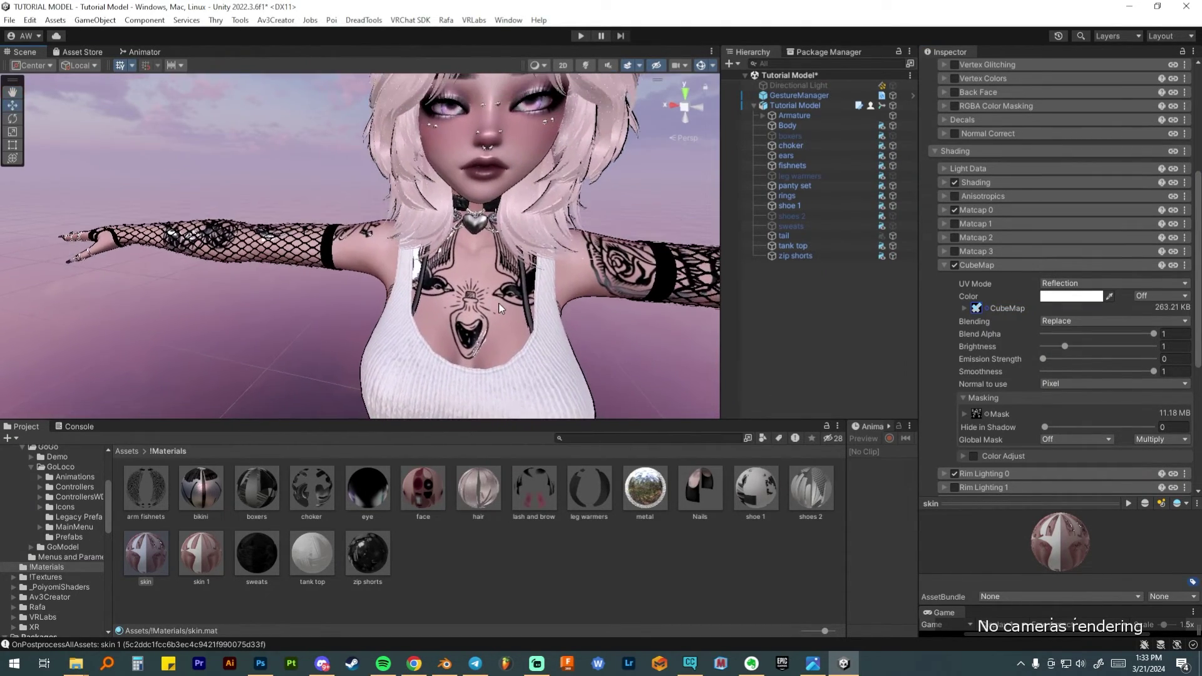
{"action": "scroll", "coordinate": [499, 308], "scroll_direction": "down", "scroll_amount": 3}
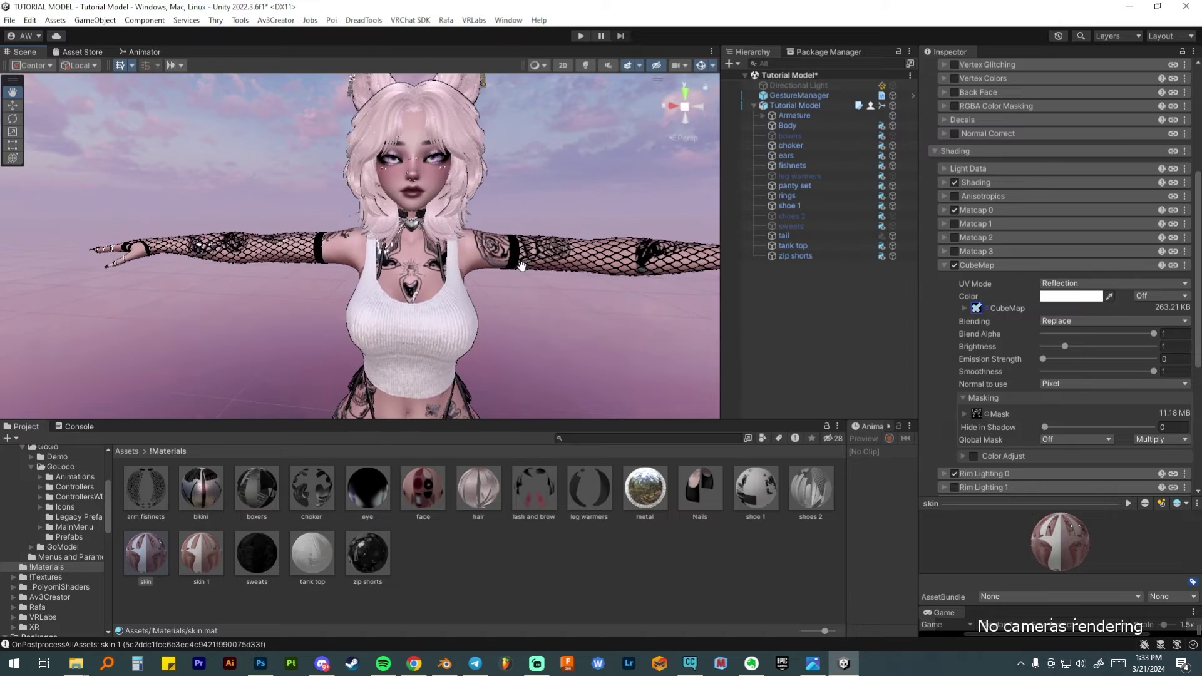
Collapse the skin material's CubeMap settings and enable Emission 0 in its Special FX section.
{"action": "left_click", "coordinate": [1018, 268]}
{"action": "scroll", "coordinate": [1016, 304], "scroll_direction": "down", "scroll_amount": 2}
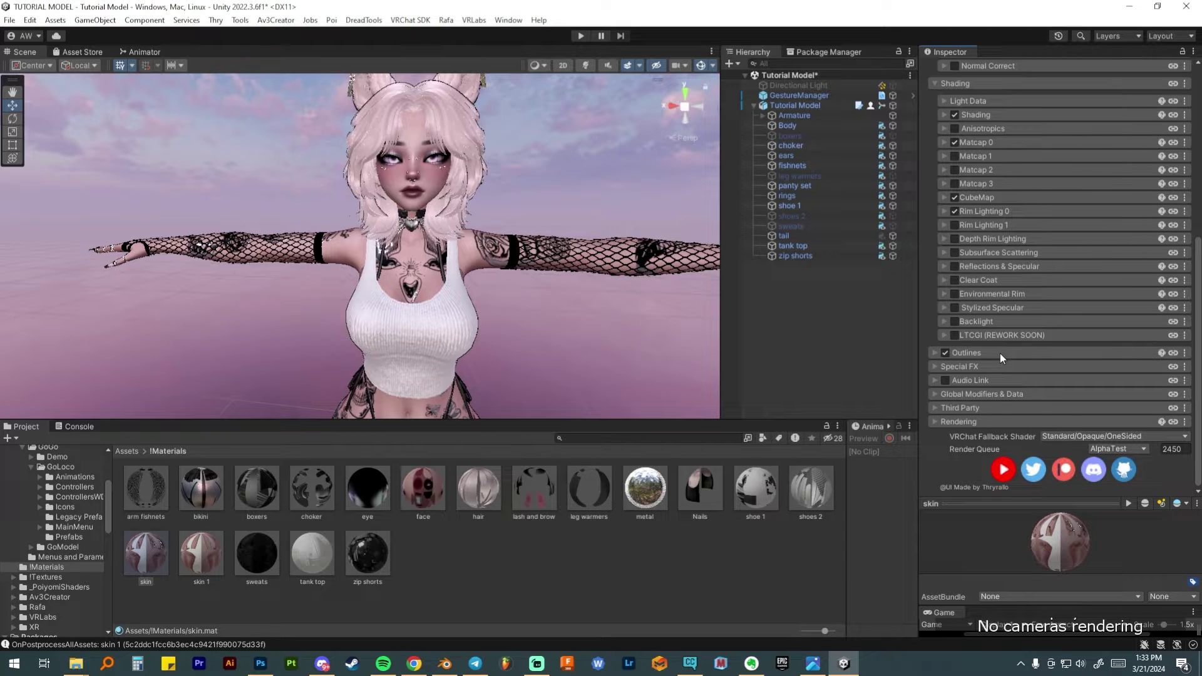
{"action": "left_click", "coordinate": [964, 367]}
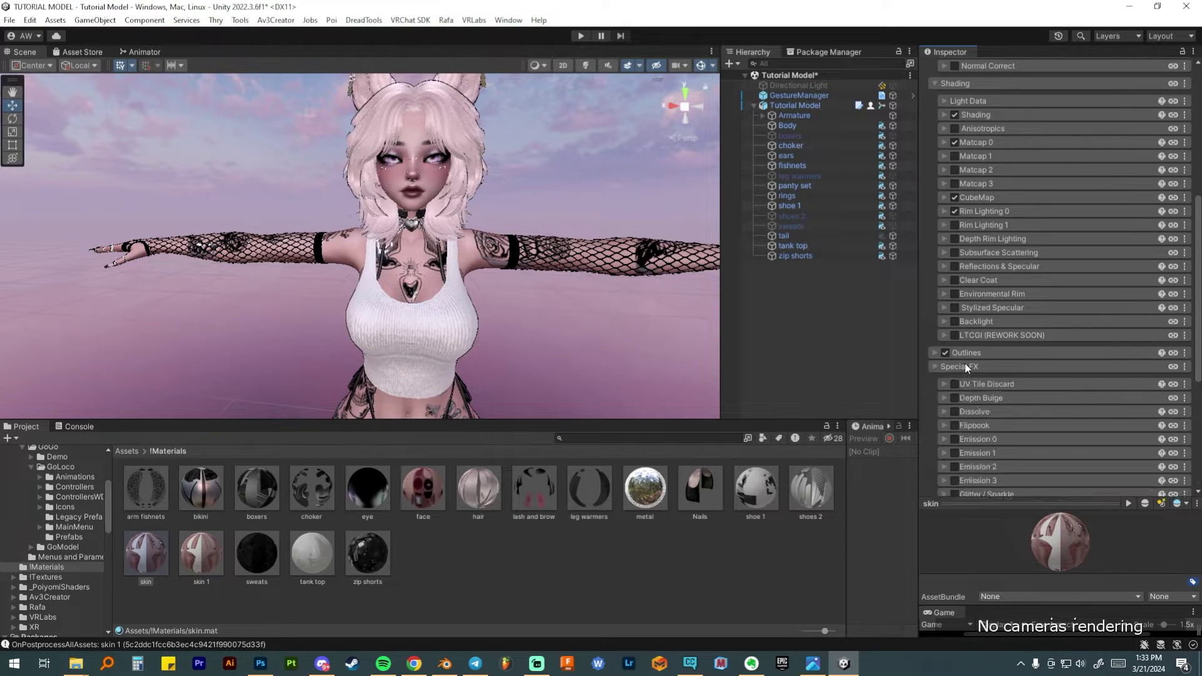
{"action": "scroll", "coordinate": [971, 369], "scroll_direction": "down", "scroll_amount": 1}
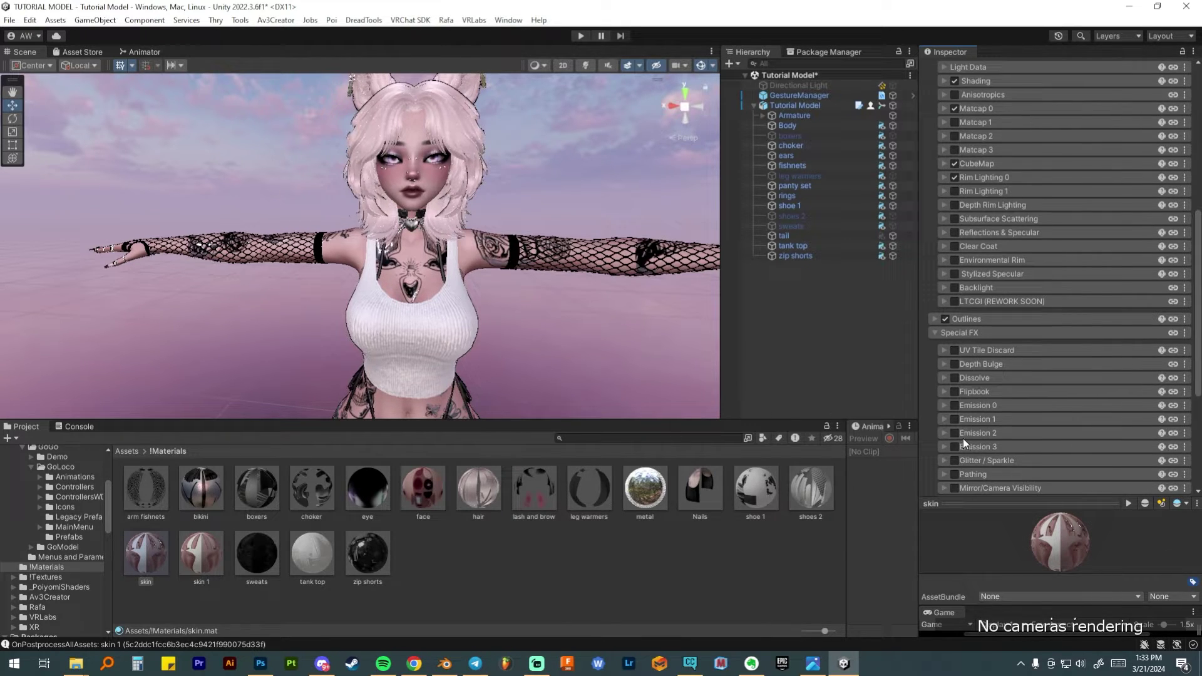
{"action": "left_click", "coordinate": [954, 406]}
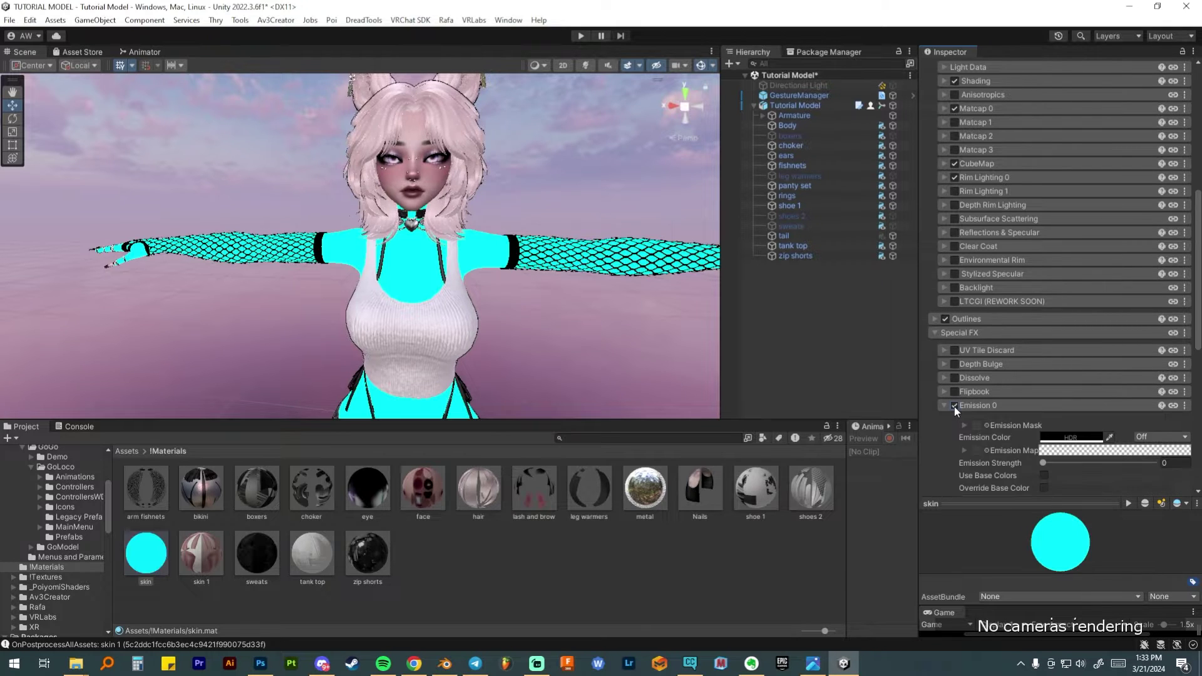
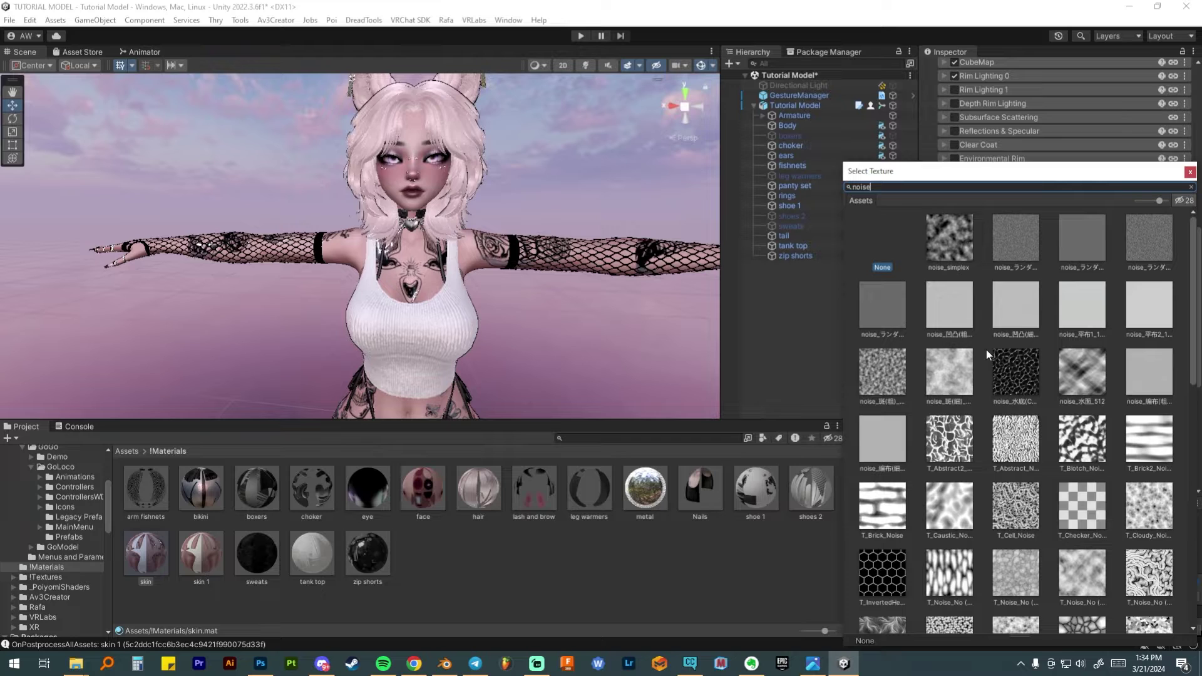
Choose the noise texture T_Noise_No (15) as the Emission Map of the skin's Emission 0.
{"action": "scroll", "coordinate": [986, 373], "scroll_direction": "down", "scroll_amount": 3}
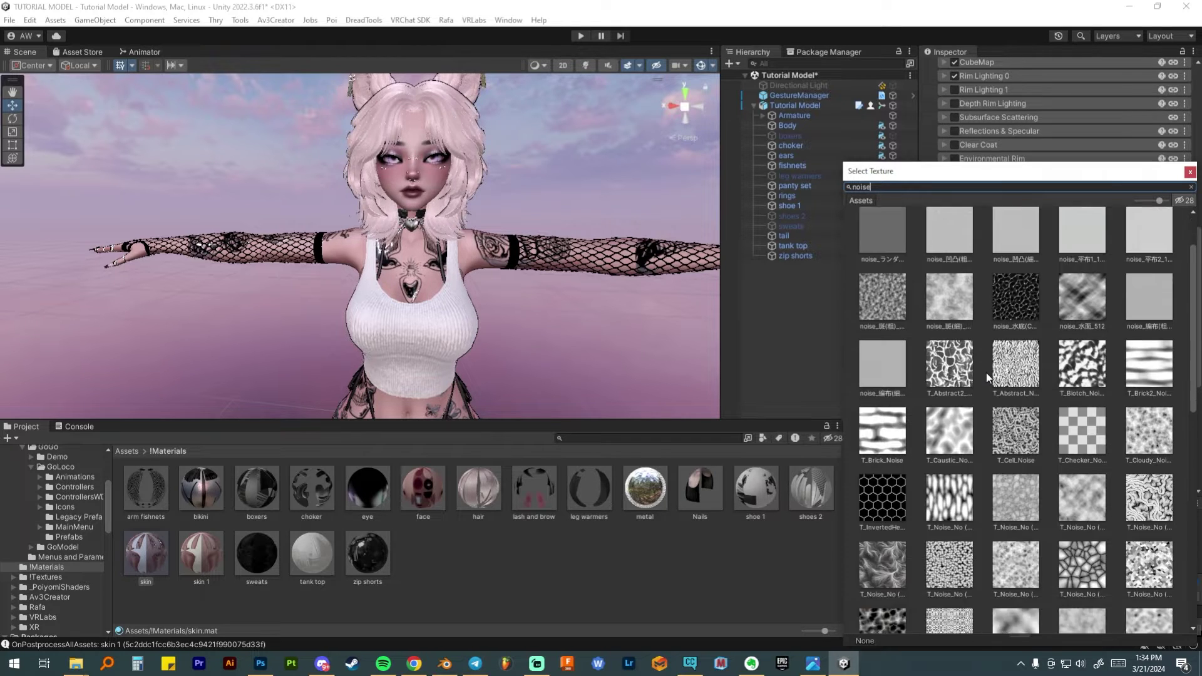
{"action": "scroll", "coordinate": [987, 373], "scroll_direction": "down", "scroll_amount": 4}
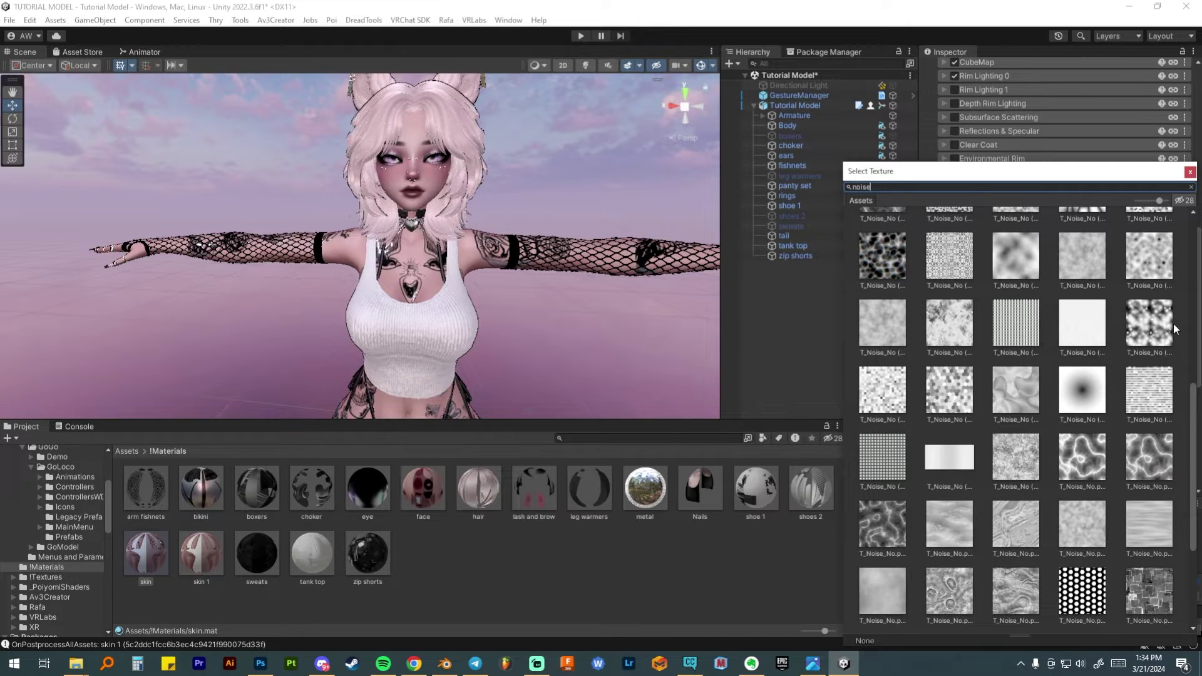
{"action": "left_click", "coordinate": [1155, 321]}
{"action": "double_click", "coordinate": [1149, 324]}
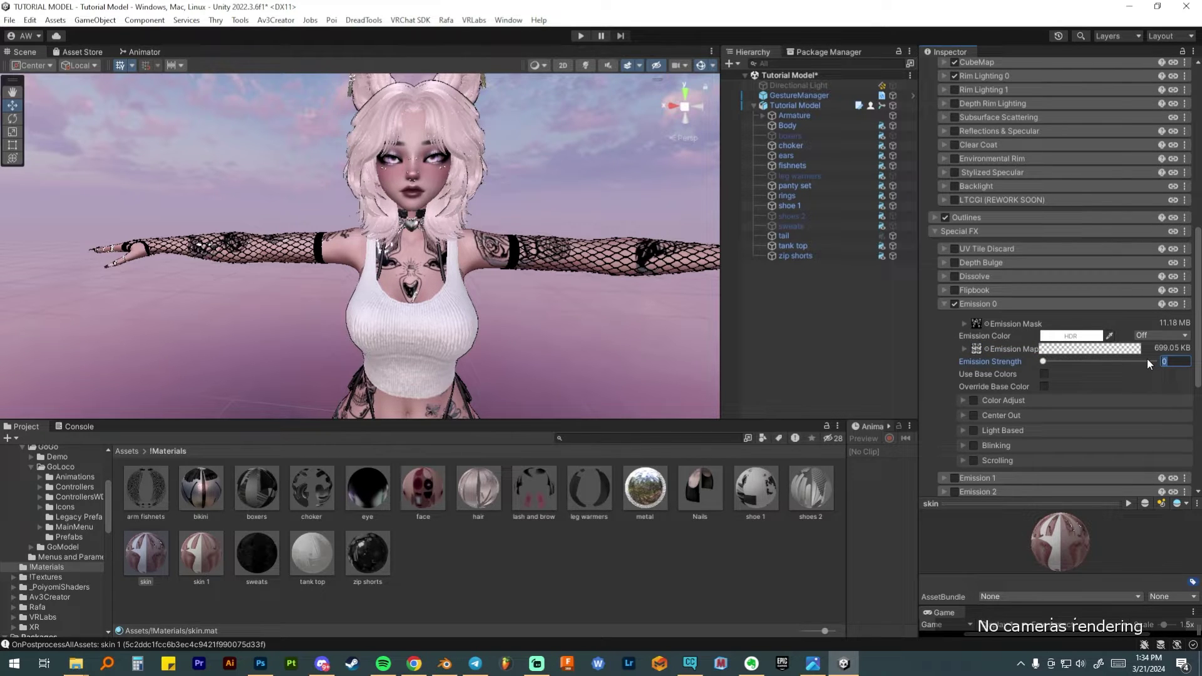
Set the skin's Emission Strength to 0.3 and inspect the leg tattoos up close.
{"action": "type", "text": "0.3"}
{"action": "key", "text": "Return"}
{"action": "middle_click_drag", "start_coordinate": [536, 254], "coordinate": [352, 301]}
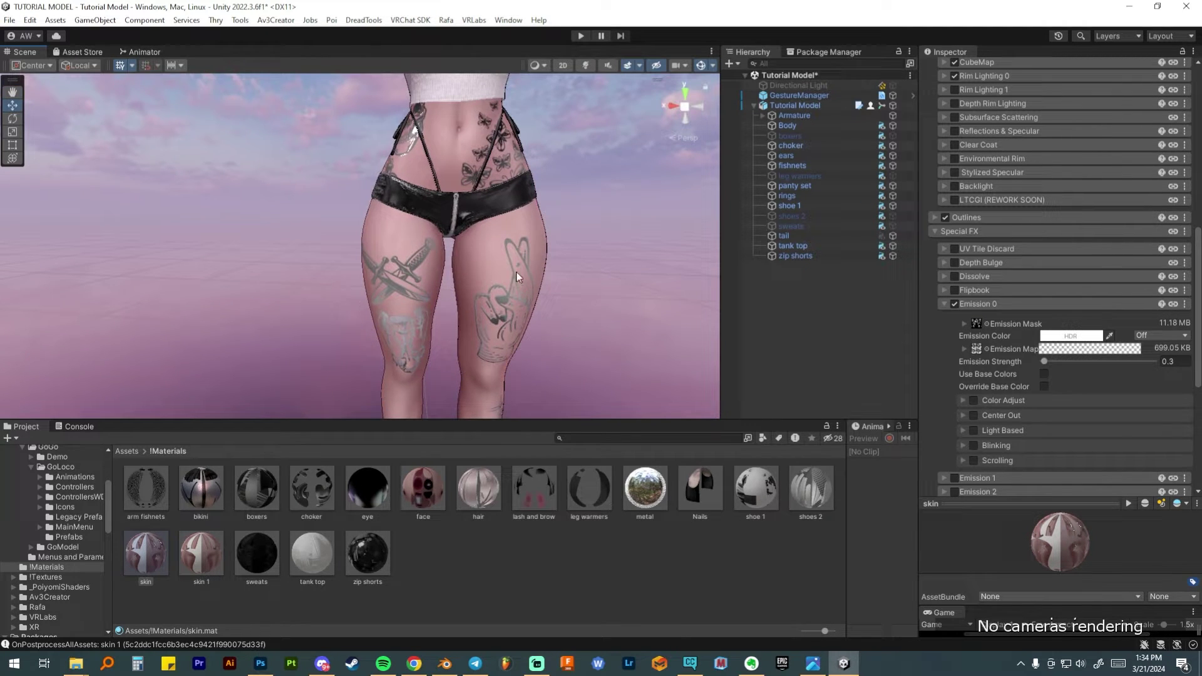
{"action": "scroll", "coordinate": [517, 276], "scroll_direction": "up", "scroll_amount": 4}
{"action": "middle_click_drag", "start_coordinate": [486, 253], "coordinate": [459, 241]}
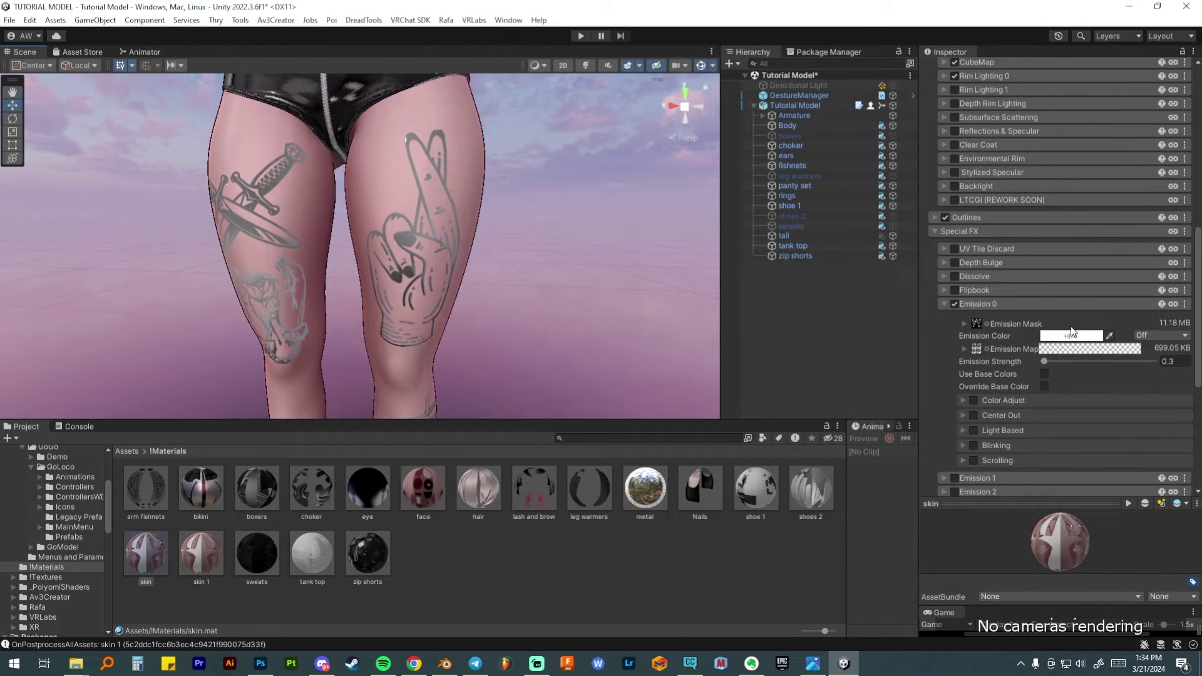
Enable Center Out for Emission 0 and view the effect on the leg, torso and arm tattoos.
{"action": "left_click", "coordinate": [974, 416]}
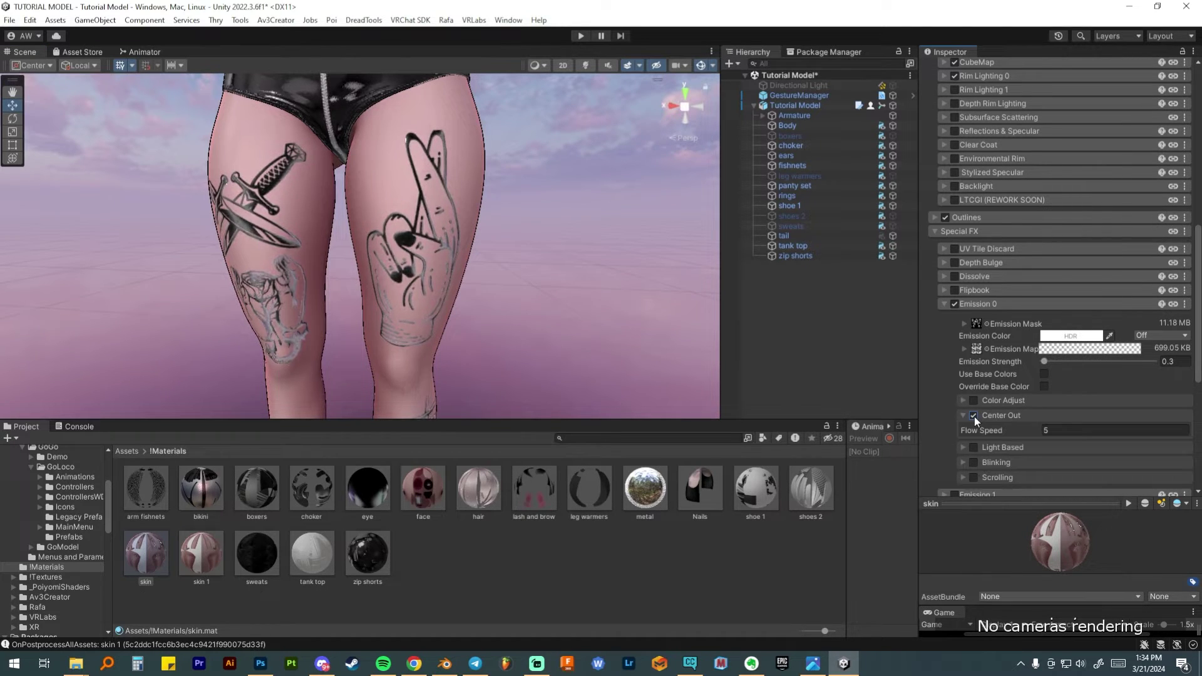
{"action": "scroll", "coordinate": [570, 315], "scroll_direction": "down", "scroll_amount": 2}
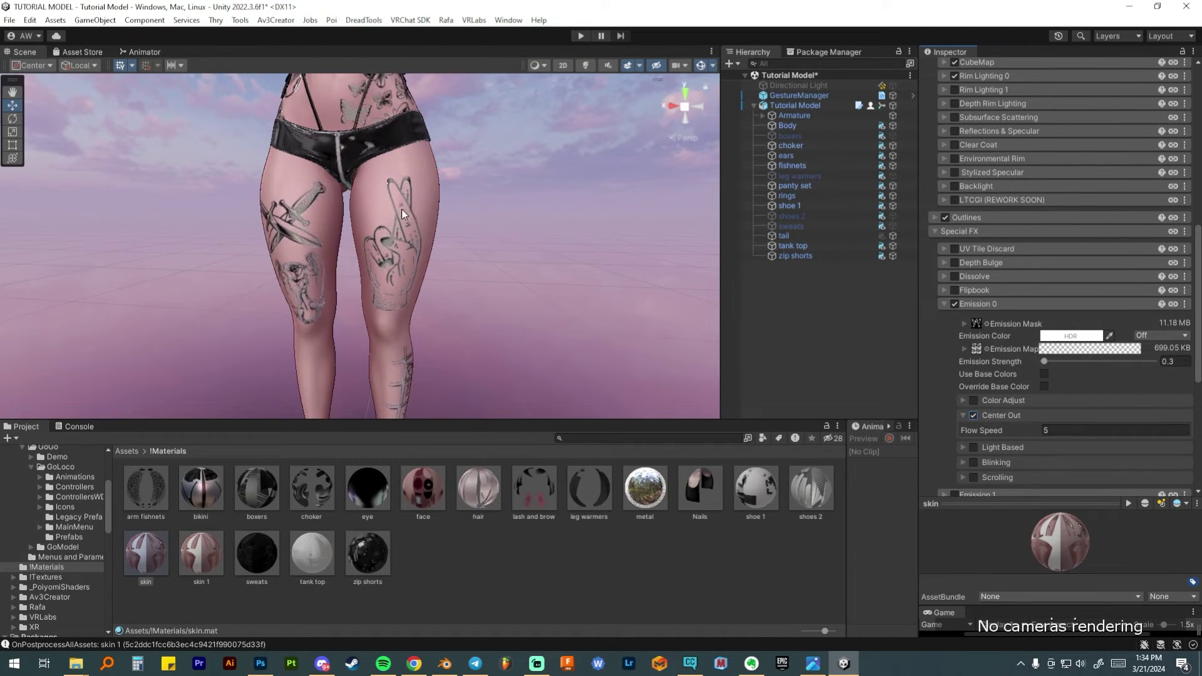
{"action": "middle_click_drag", "start_coordinate": [401, 209], "coordinate": [332, 312]}
{"action": "middle_click_drag", "start_coordinate": [362, 240], "coordinate": [394, 294]}
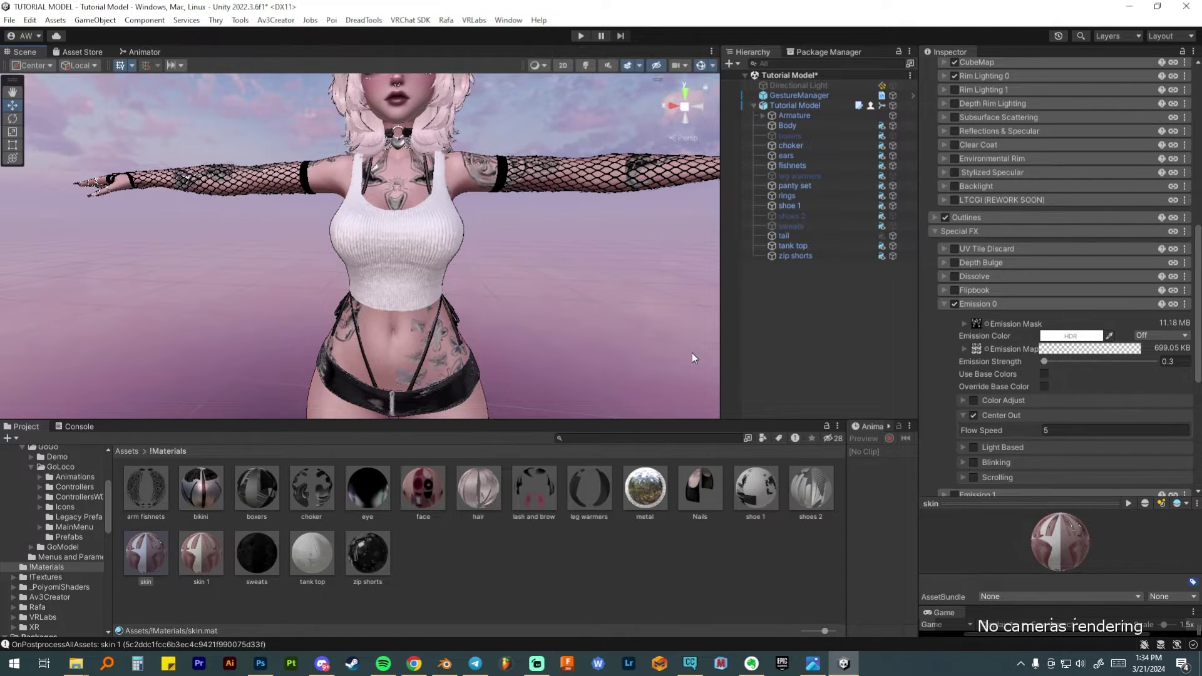
Set the Center Out Flow Speed to 2 and check the animation on the avatar's tattoos.
{"action": "left_click", "coordinate": [1056, 430]}
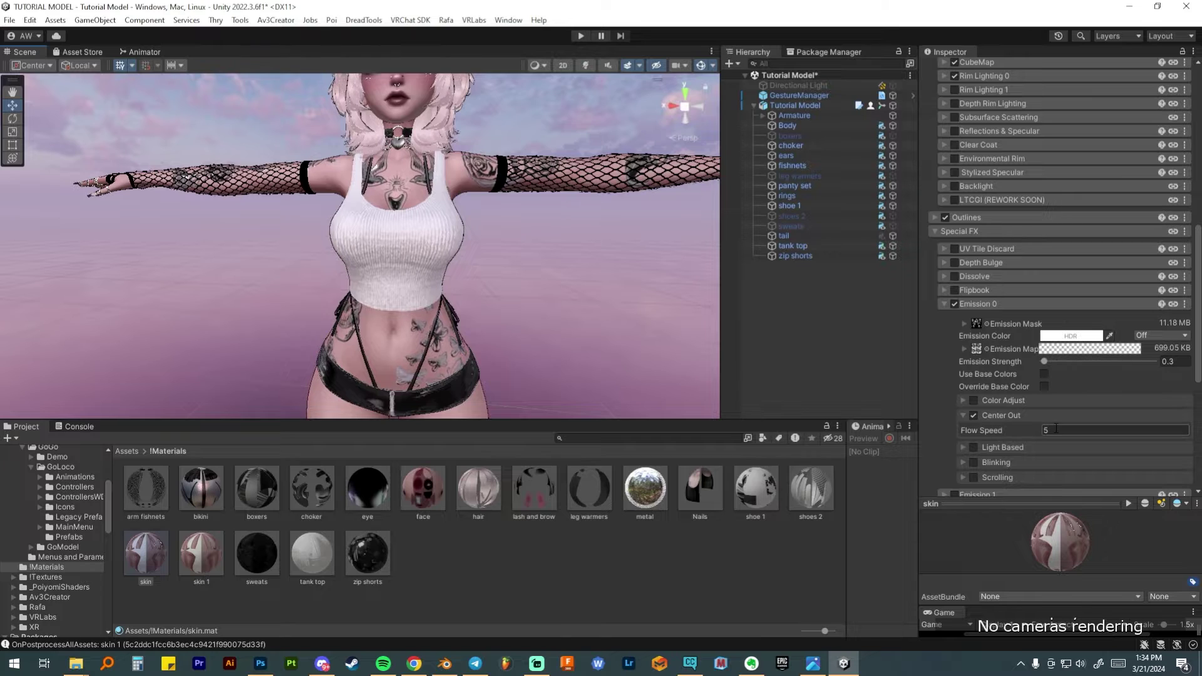
{"action": "type", "text": "3"}
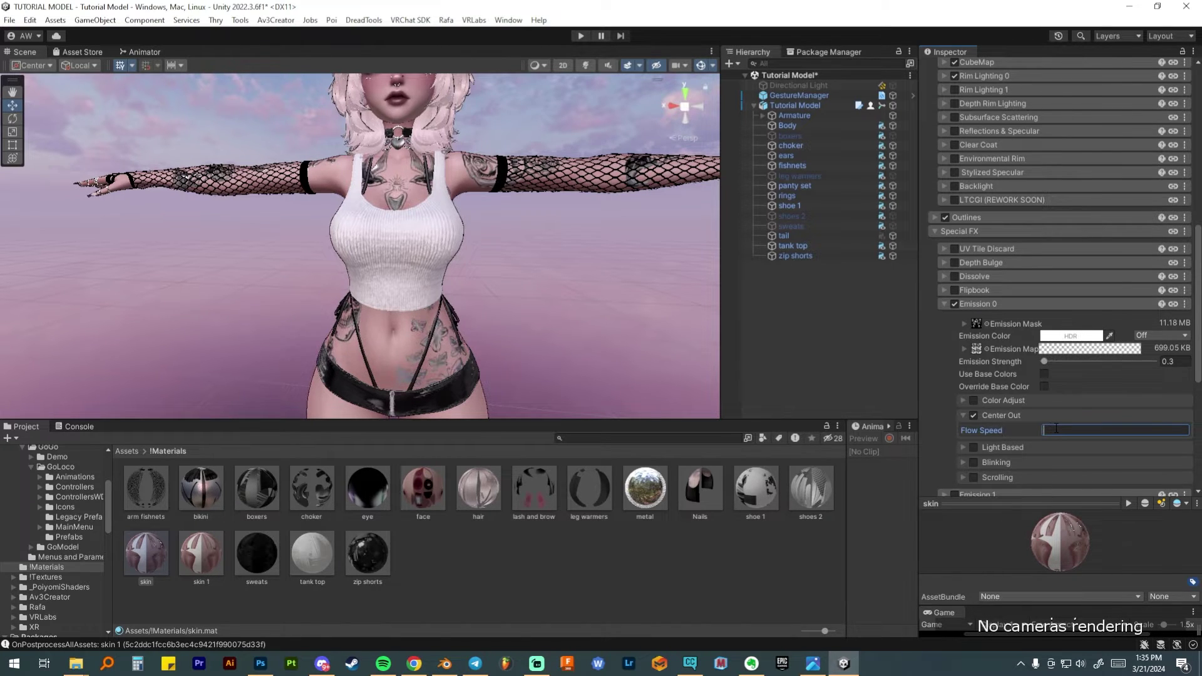
{"action": "key", "text": "BackSpace"}
{"action": "type", "text": "2"}
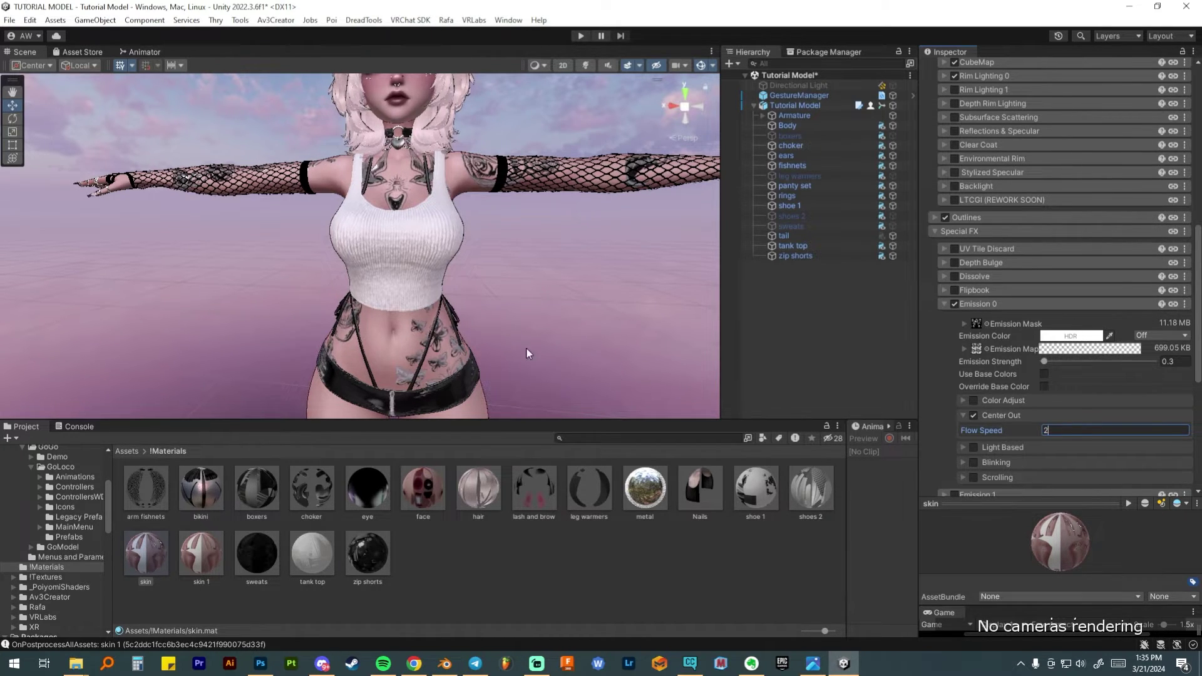
{"action": "scroll", "coordinate": [505, 333], "scroll_direction": "down", "scroll_amount": 2}
{"action": "middle_click_drag", "start_coordinate": [505, 333], "coordinate": [497, 237]}
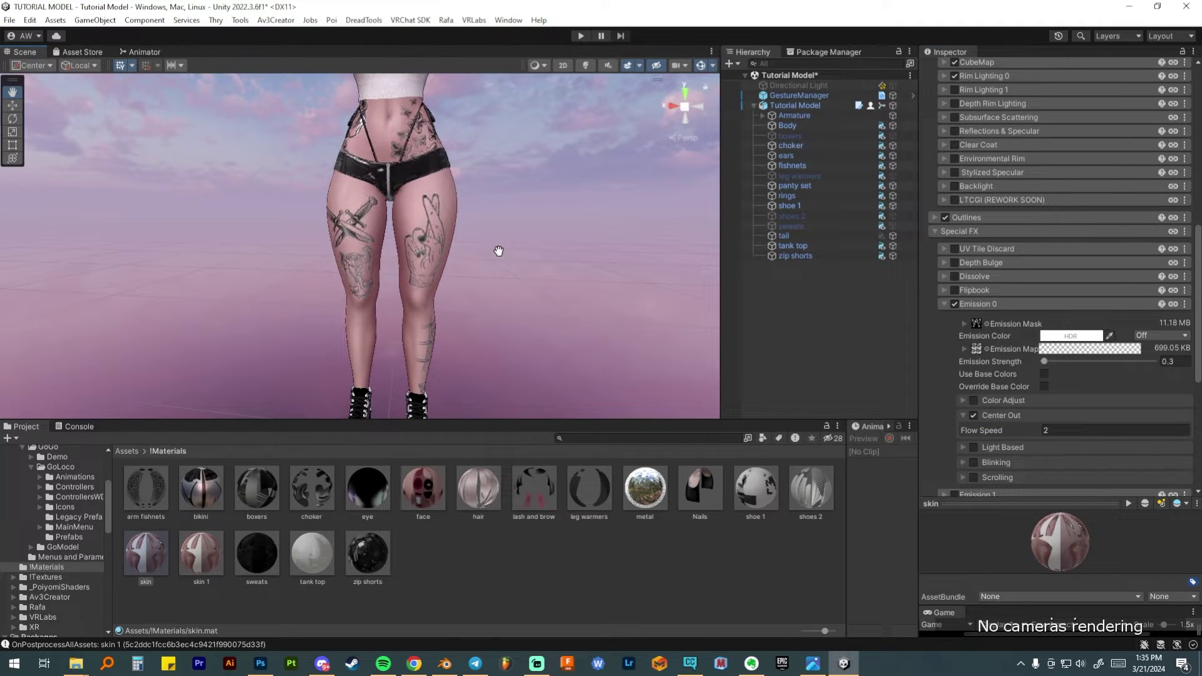
Replace the Emission Map with the noise texture T_Noise_No (8) and check it on the leg tattoos.
{"action": "left_click", "coordinate": [987, 349]}
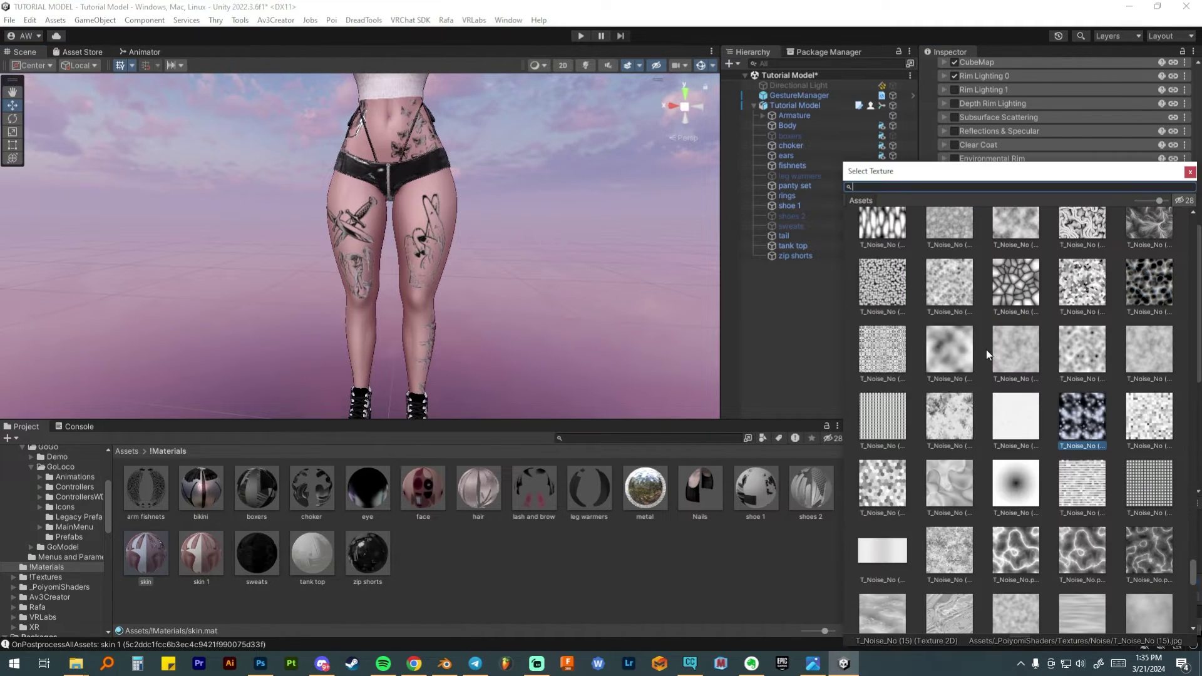
{"action": "left_click", "coordinate": [1147, 289]}
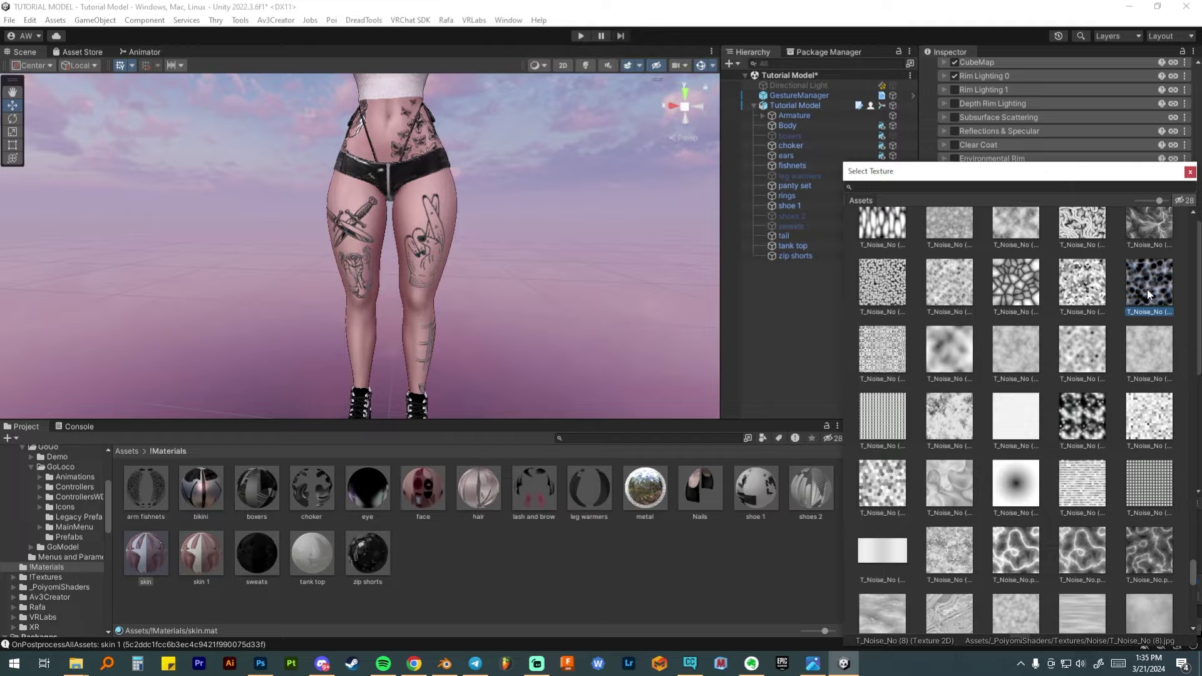
{"action": "scroll", "coordinate": [438, 223], "scroll_direction": "up", "scroll_amount": 5}
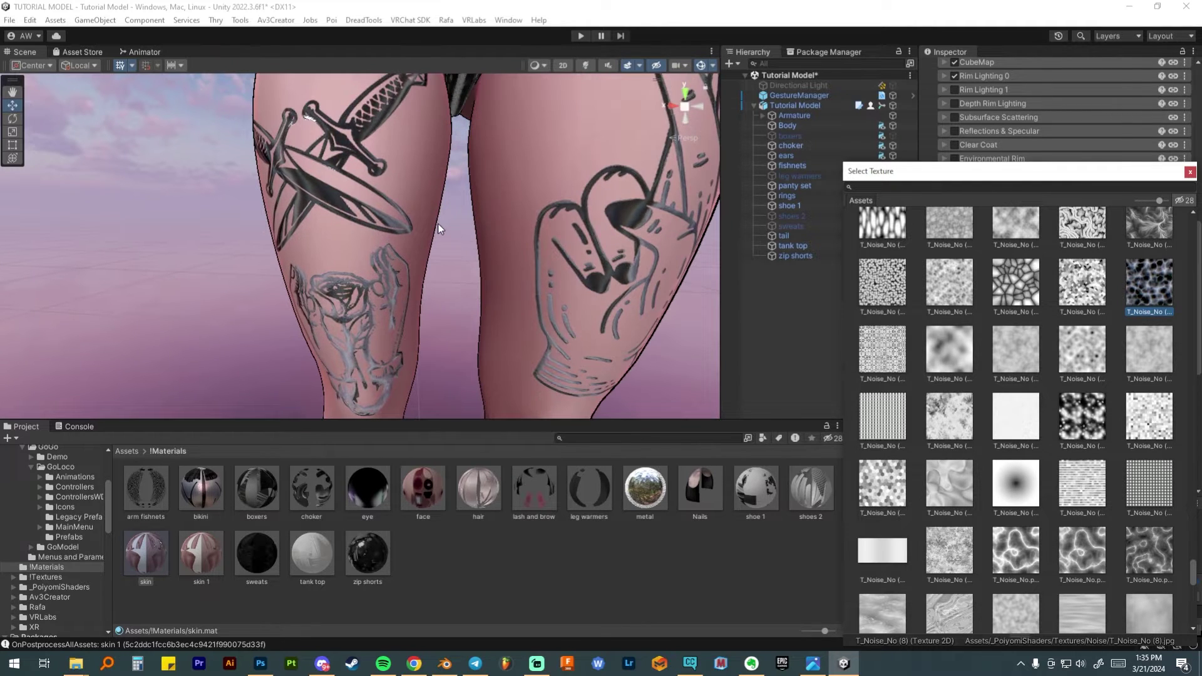
{"action": "scroll", "coordinate": [438, 223], "scroll_direction": "down", "scroll_amount": 5}
{"action": "mouse_move", "coordinate": [438, 223]}
{"action": "middle_mouse_down"}
{"action": "mouse_move", "coordinate": [413, 279]}
{"action": "mouse_move", "coordinate": [419, 295]}
{"action": "mouse_move", "coordinate": [447, 264]}
{"action": "mouse_move", "coordinate": [448, 206]}
{"action": "middle_mouse_up"}
{"action": "scroll", "coordinate": [412, 275], "scroll_direction": "up", "scroll_amount": 5}
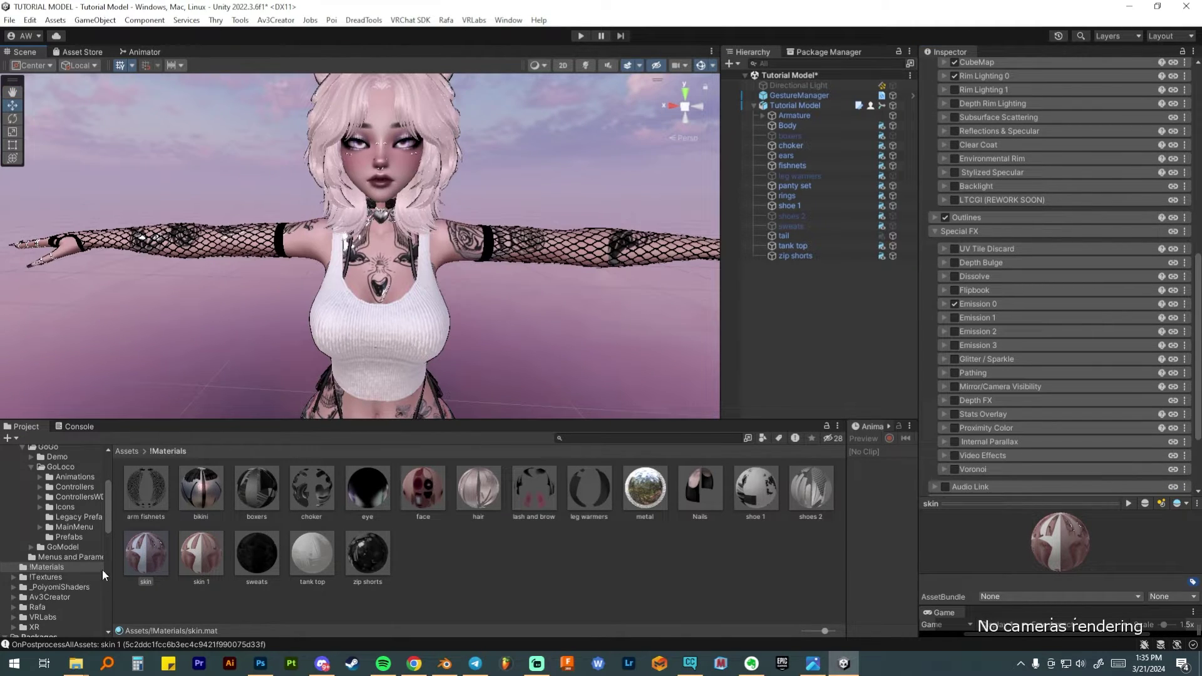
{"action": "scroll", "coordinate": [434, 273], "scroll_direction": "down", "scroll_amount": 3}
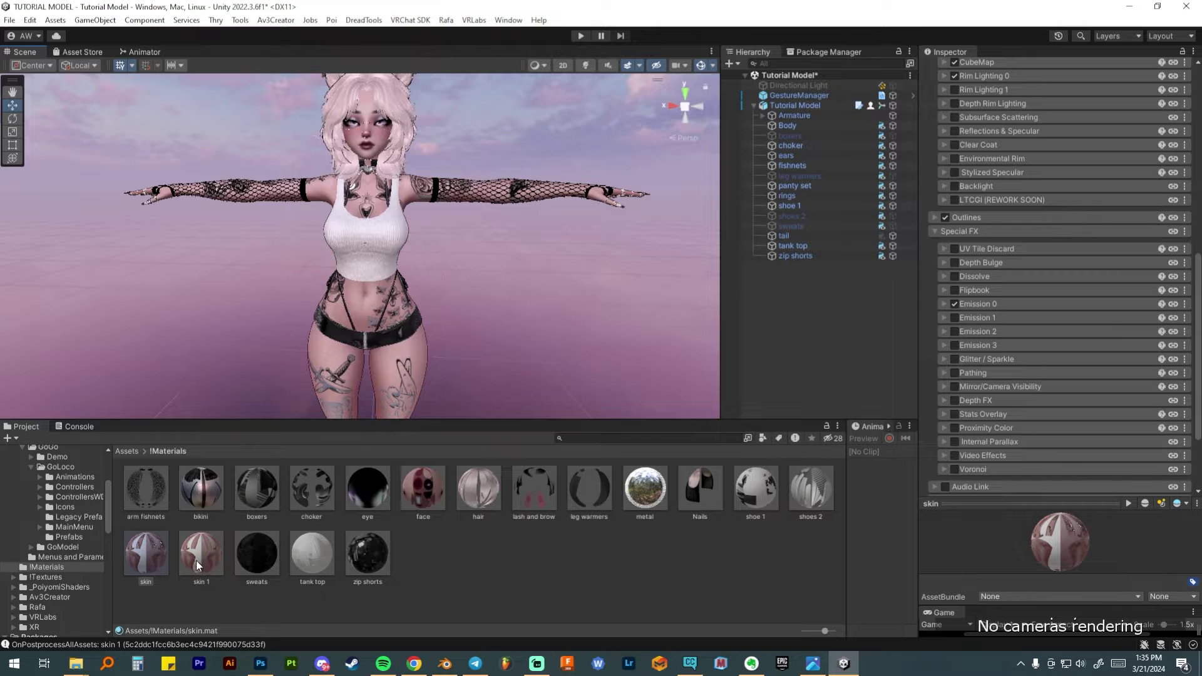
{"action": "mouse_move", "coordinate": [201, 554]}
{"action": "left_mouse_down"}
{"action": "mouse_move", "coordinate": [231, 445]}
{"action": "mouse_move", "coordinate": [327, 362]}
{"action": "mouse_move", "coordinate": [281, 367]}
{"action": "mouse_move", "coordinate": [321, 376]}
{"action": "mouse_move", "coordinate": [194, 479]}
{"action": "mouse_move", "coordinate": [200, 562]}
{"action": "left_mouse_up"}
{"action": "scroll", "coordinate": [382, 279], "scroll_direction": "down", "scroll_amount": 3}
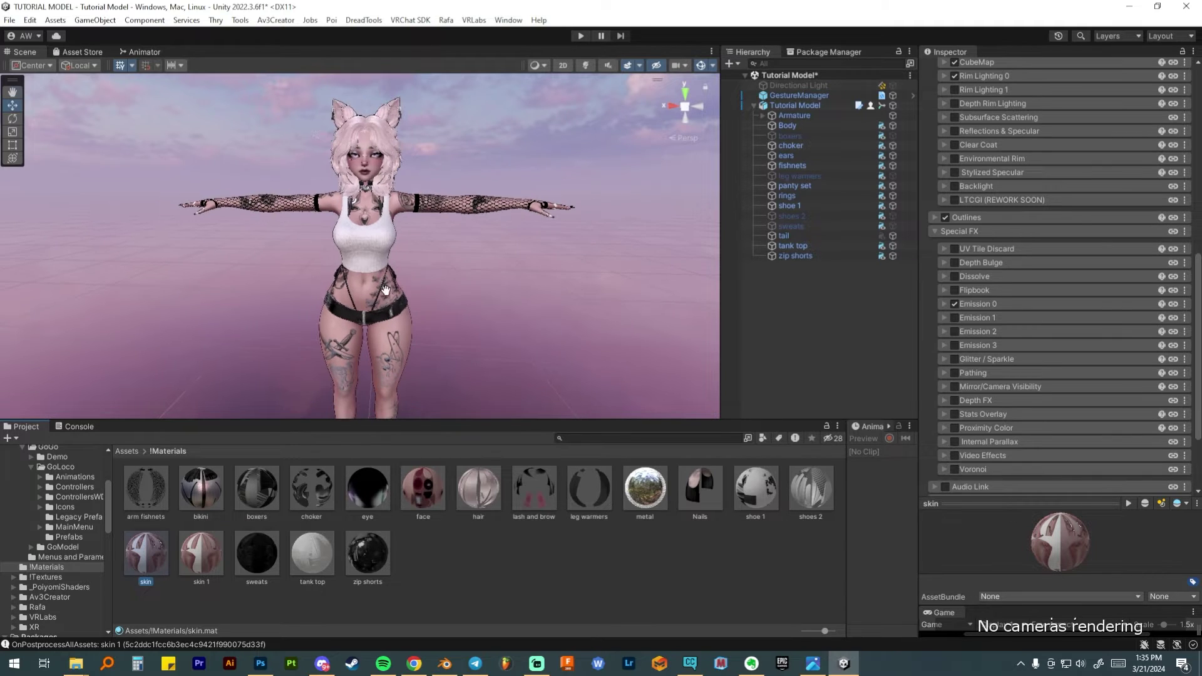
{"action": "scroll", "coordinate": [385, 281], "scroll_direction": "up", "scroll_amount": 1}
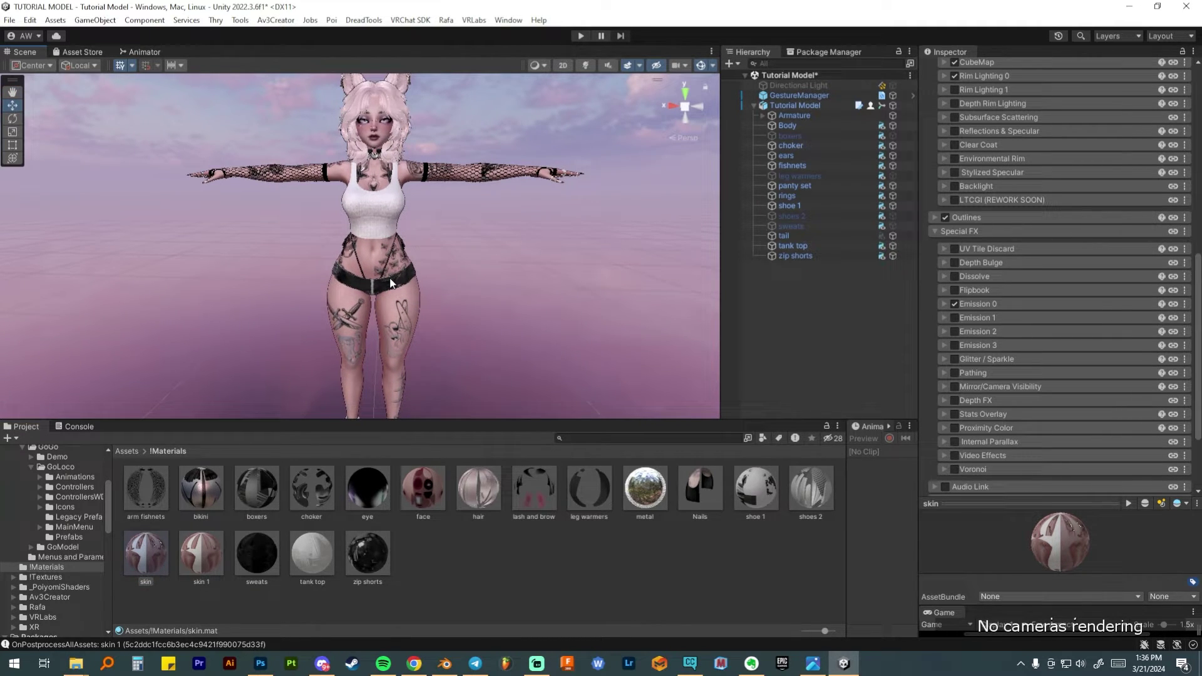
Collapse the skin material's Shading section and bring the avatar's face and upper body into view.
{"action": "scroll", "coordinate": [1000, 343], "scroll_direction": "up", "scroll_amount": 2}
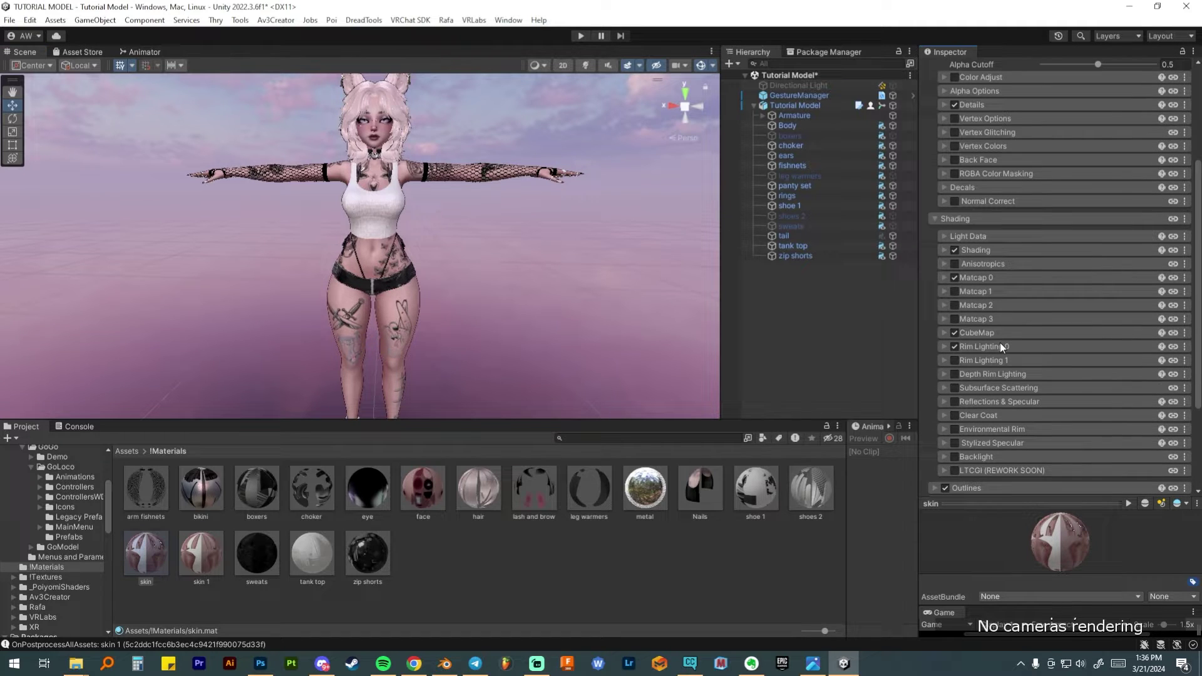
{"action": "left_click", "coordinate": [983, 220]}
{"action": "scroll", "coordinate": [381, 381], "scroll_direction": "up", "scroll_amount": 2}
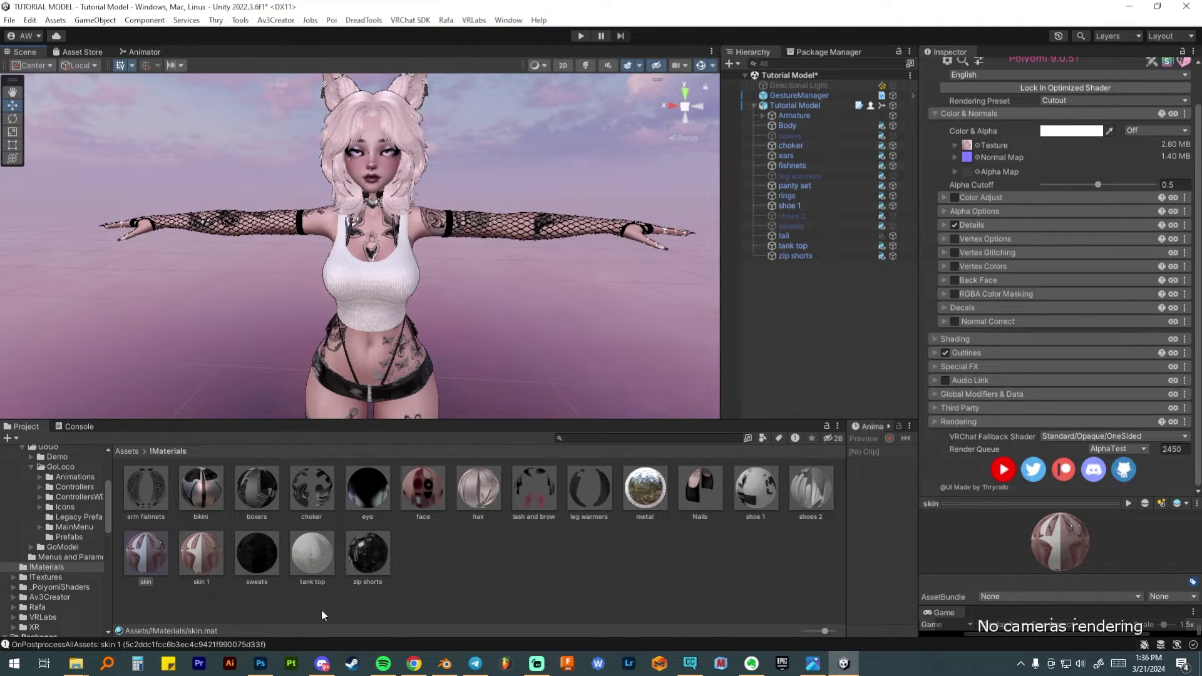
{"action": "left_click_drag", "start_coordinate": [376, 351], "coordinate": [396, 332], "text": "alt"}
{"action": "mouse_move", "coordinate": [396, 332]}
{"action": "middle_mouse_down"}
{"action": "mouse_move", "coordinate": [404, 287]}
{"action": "mouse_move", "coordinate": [404, 322]}
{"action": "middle_mouse_up"}
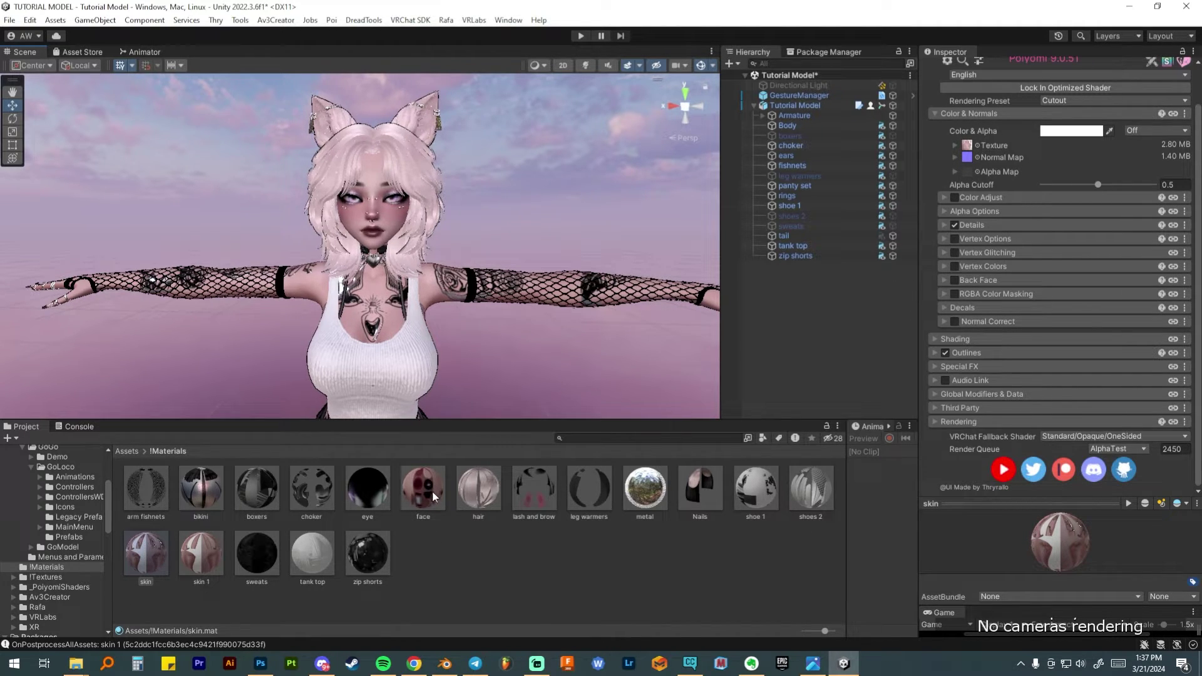
Expand the face material's Color & Normals section and locate its main texture in the project files.
{"action": "left_click", "coordinate": [413, 486]}
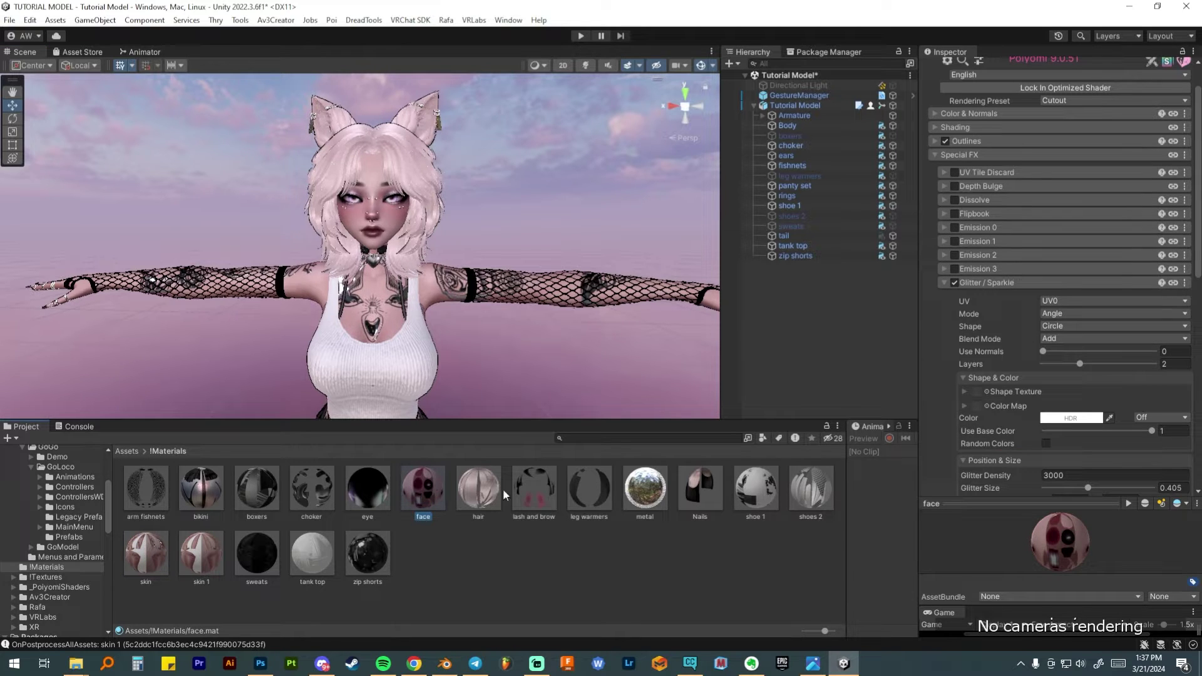
{"action": "scroll", "coordinate": [1010, 379], "scroll_direction": "up", "scroll_amount": 2}
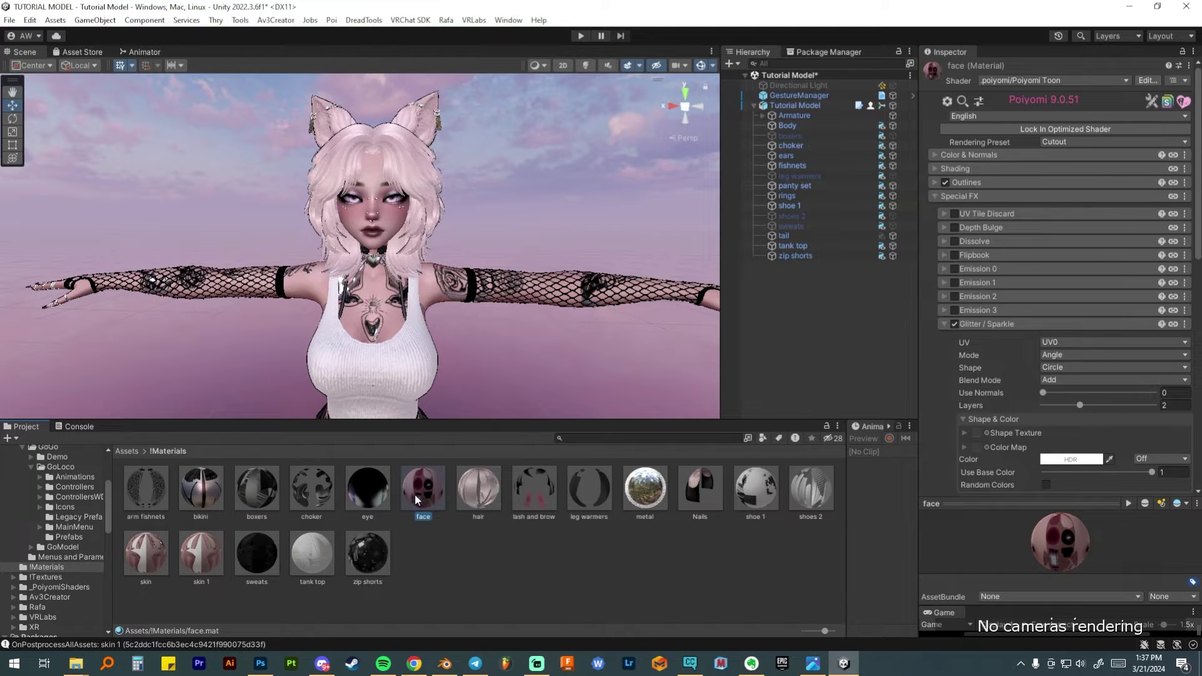
{"action": "left_click", "coordinate": [958, 159]}
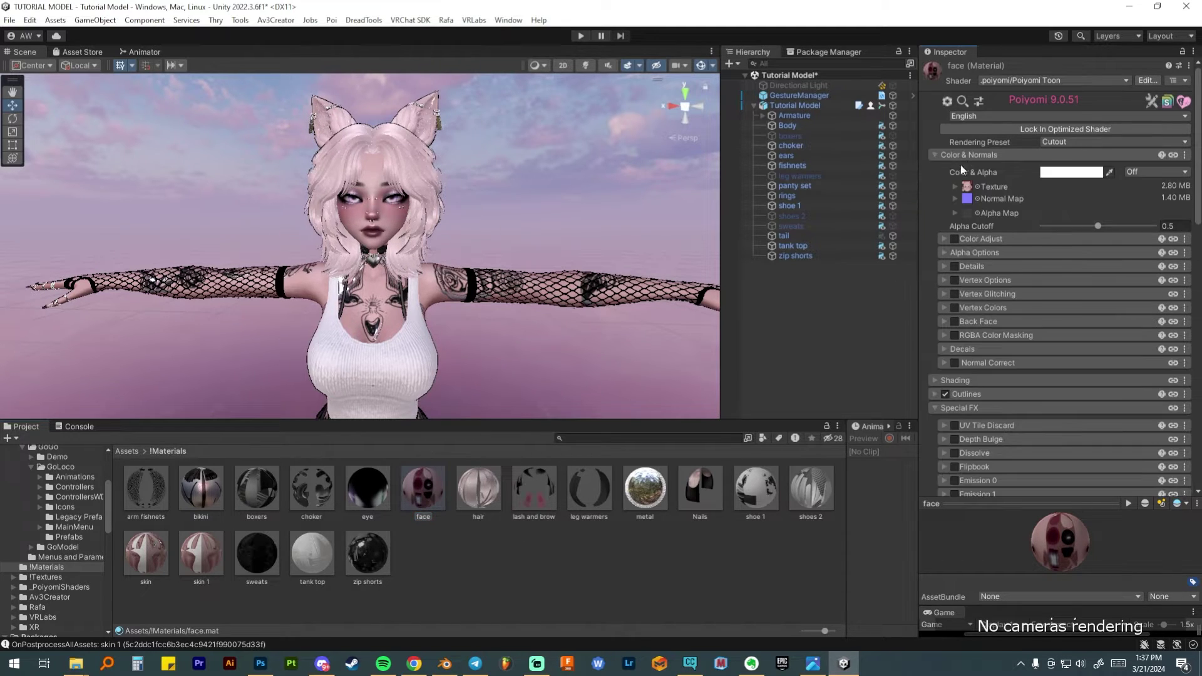
{"action": "left_click", "coordinate": [968, 189]}
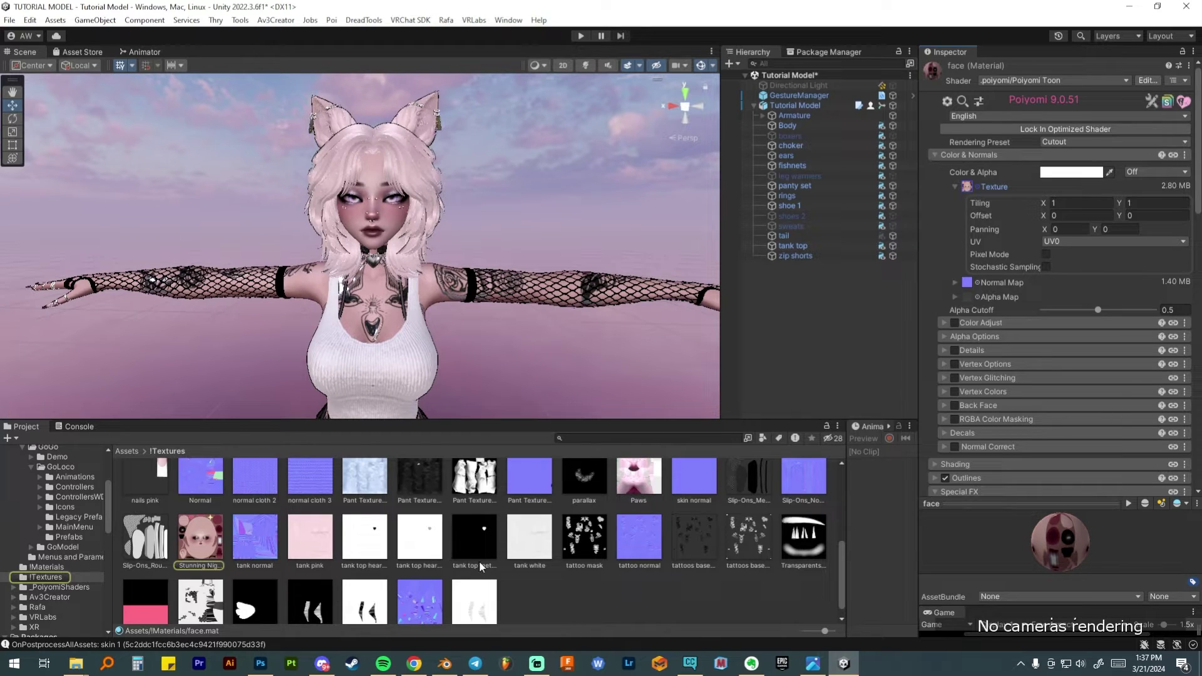
Duplicate the Stunning Night Face Texture 1 image and name the copy "face skin mask".
{"action": "left_click", "coordinate": [198, 537]}
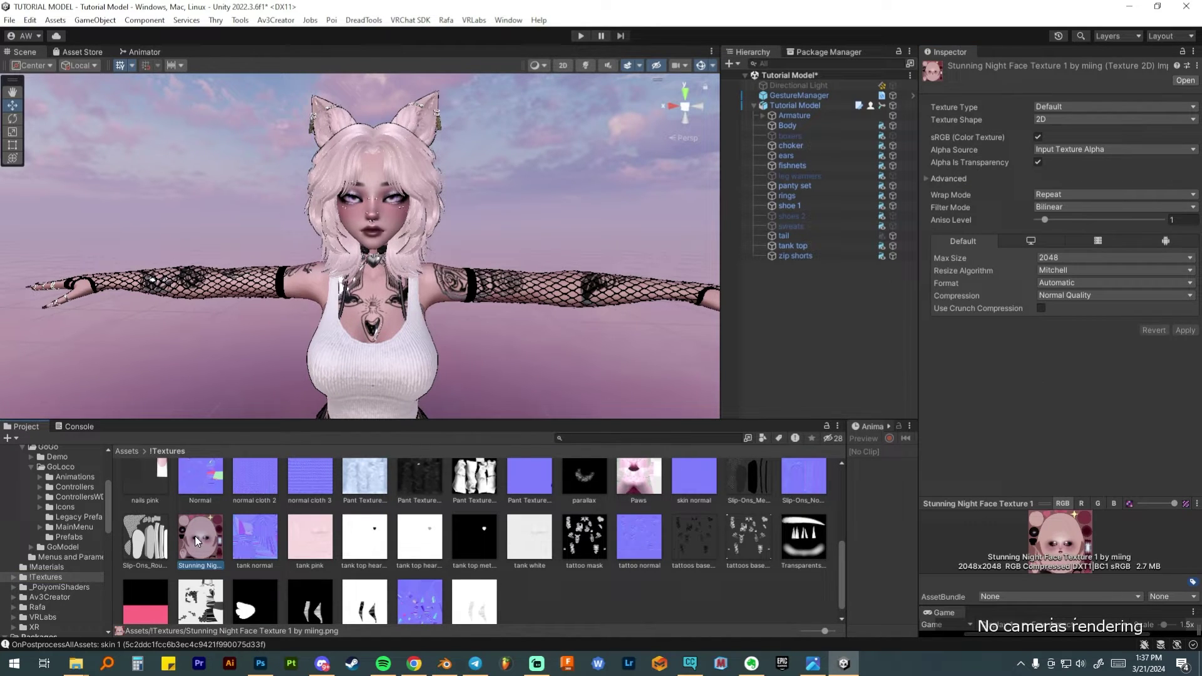
{"action": "key", "text": "ctrl+d"}
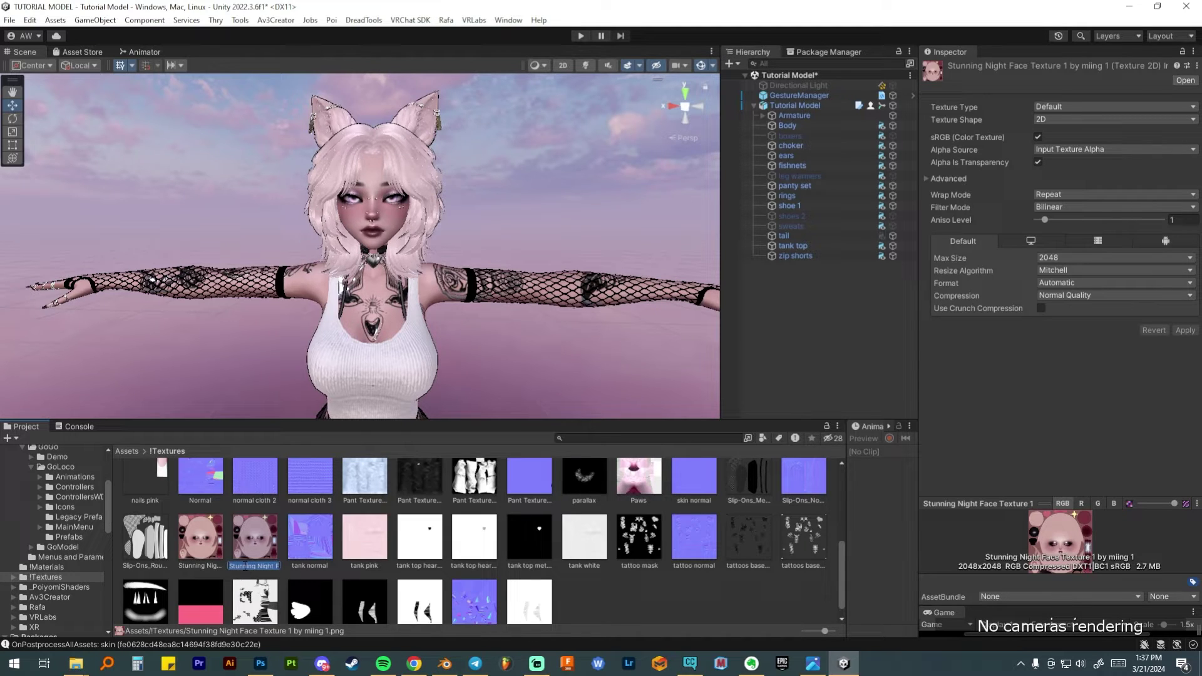
{"action": "type", "text": "face sk"}
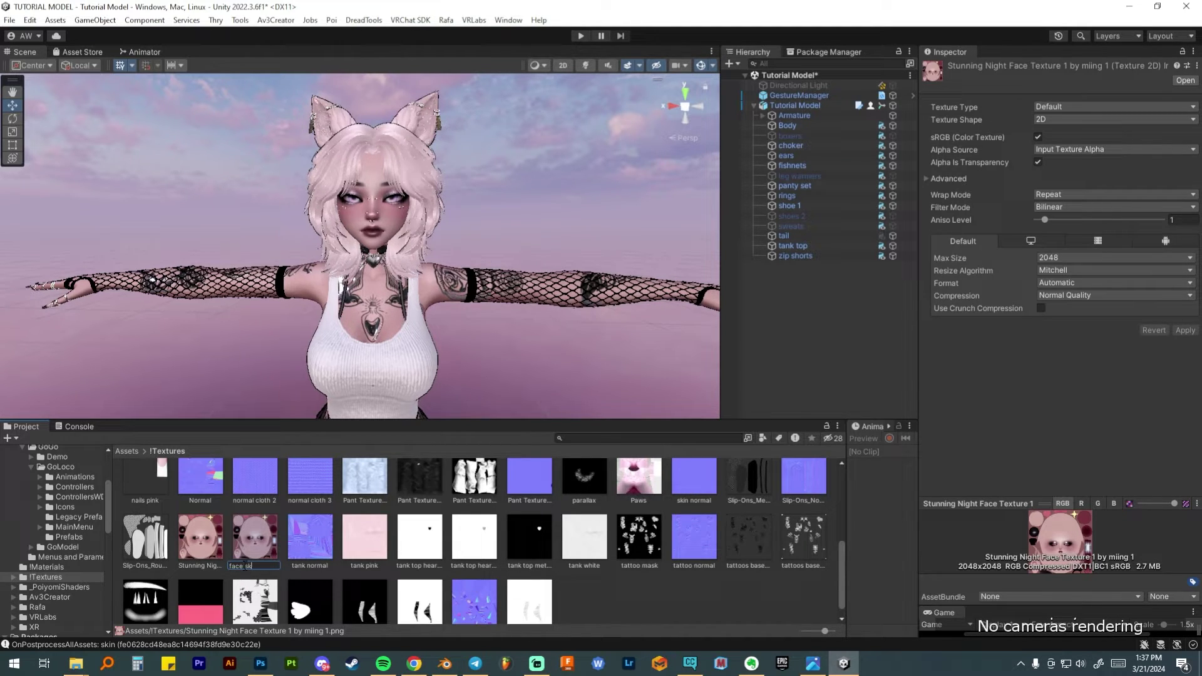
{"action": "type", "text": "in mask"}
{"action": "key", "text": "Return"}
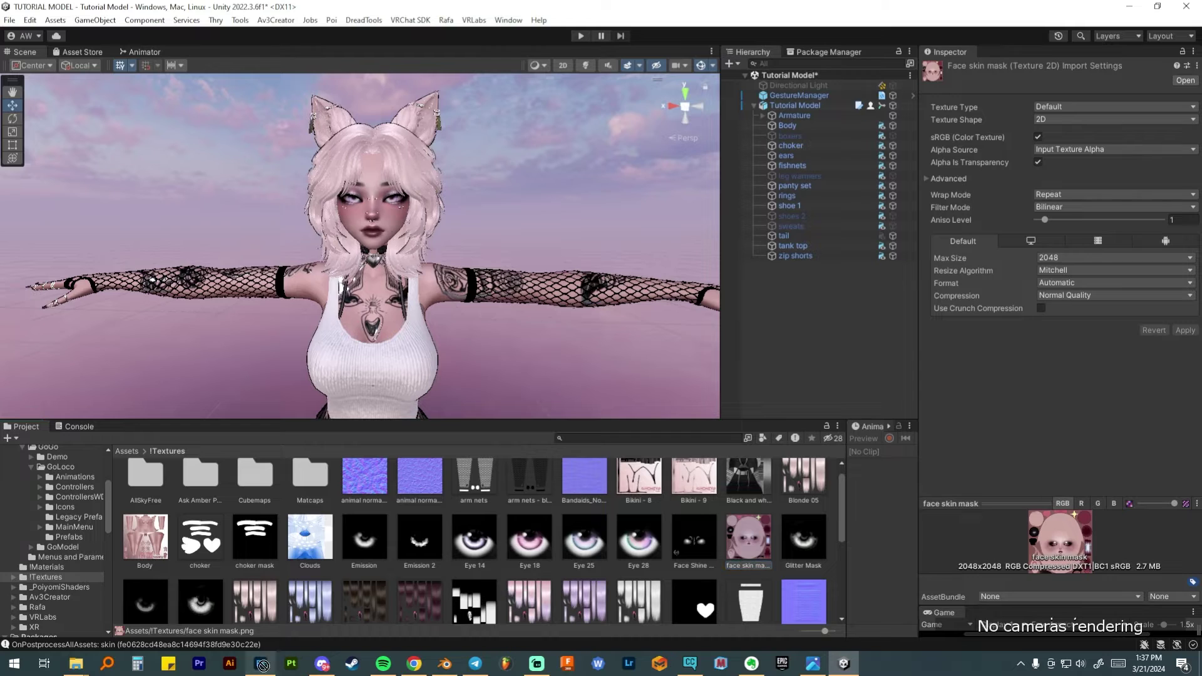
Switch to Photoshop and quick-select the face, ear and surrounding skin areas of face skin mask.png with a 300 px brush.
{"action": "left_click", "coordinate": [263, 664]}
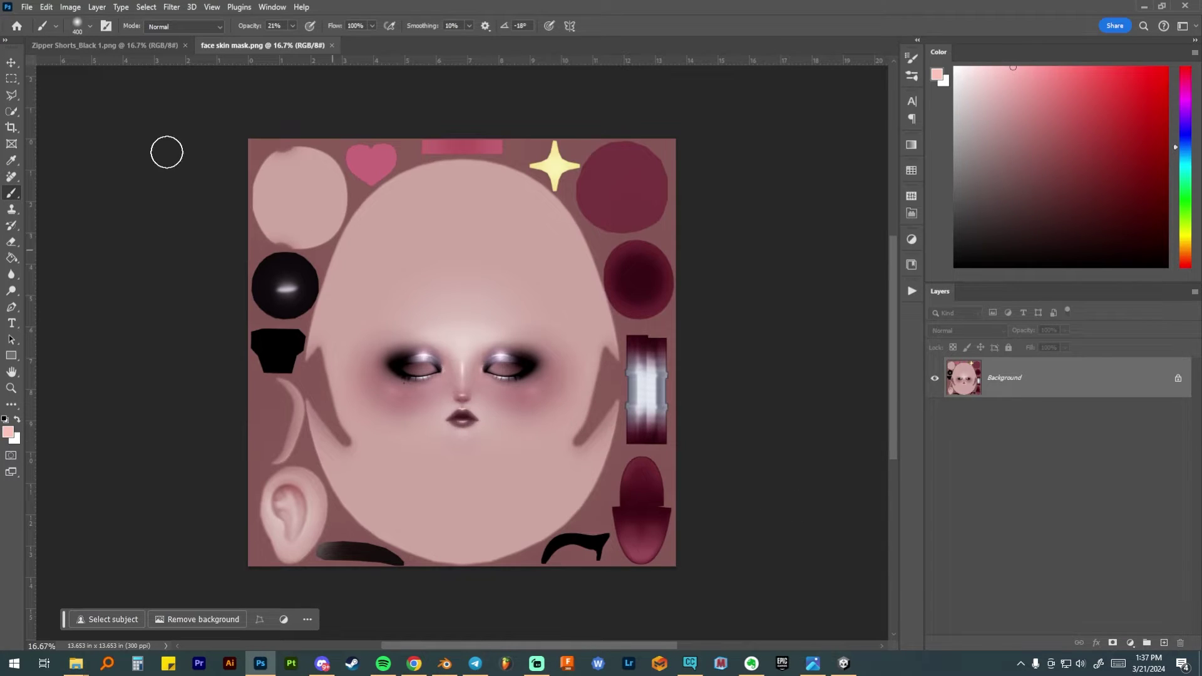
{"action": "left_click", "coordinate": [11, 111]}
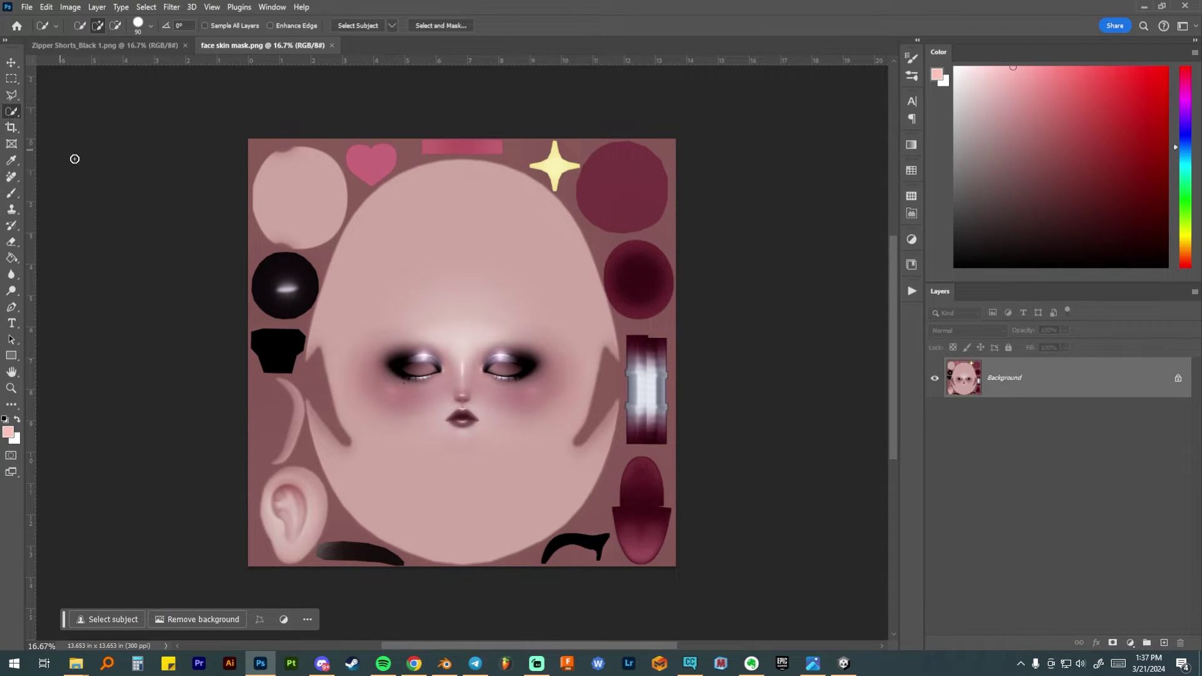
{"action": "key", "text": "bracketright"}
{"action": "key", "text": "bracketright"}
{"action": "key", "text": "bracketright"}
{"action": "key", "text": "bracketright"}
{"action": "key", "text": "bracketright"}
{"action": "key", "text": "bracketright"}
{"action": "key", "text": "bracketright"}
{"action": "left_click", "coordinate": [288, 496]}
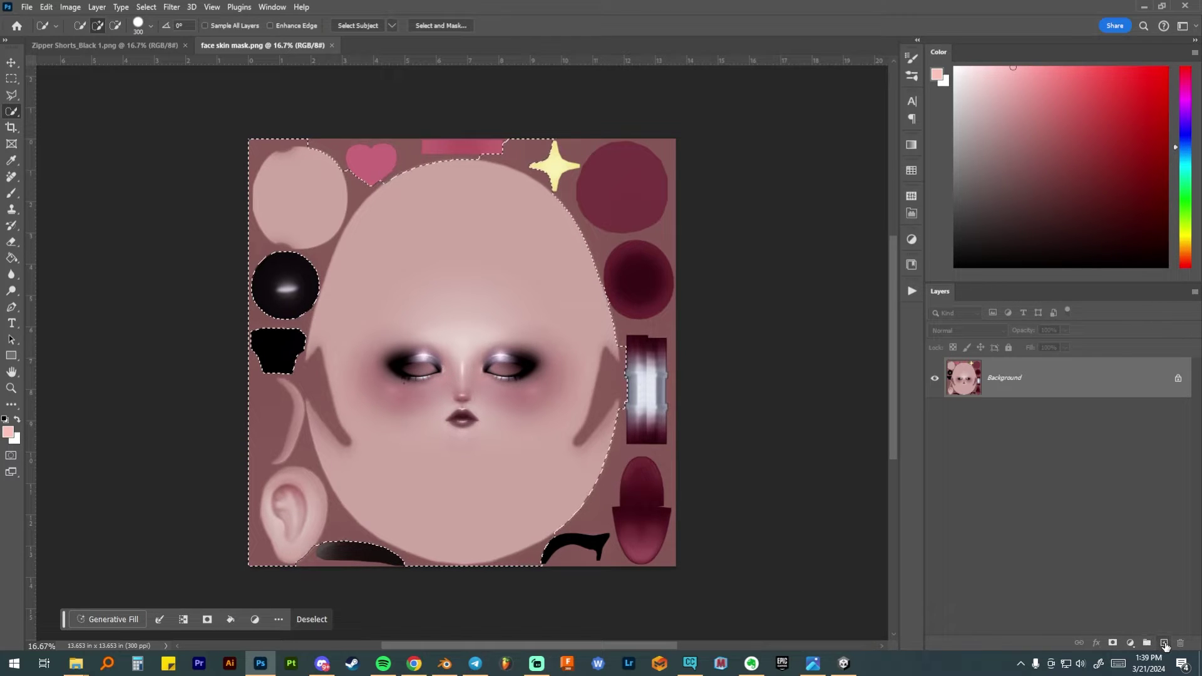
Add a new layer, fill the selected skin area with white and deselect it.
{"action": "left_click", "coordinate": [1164, 643]}
{"action": "key", "text": "g"}
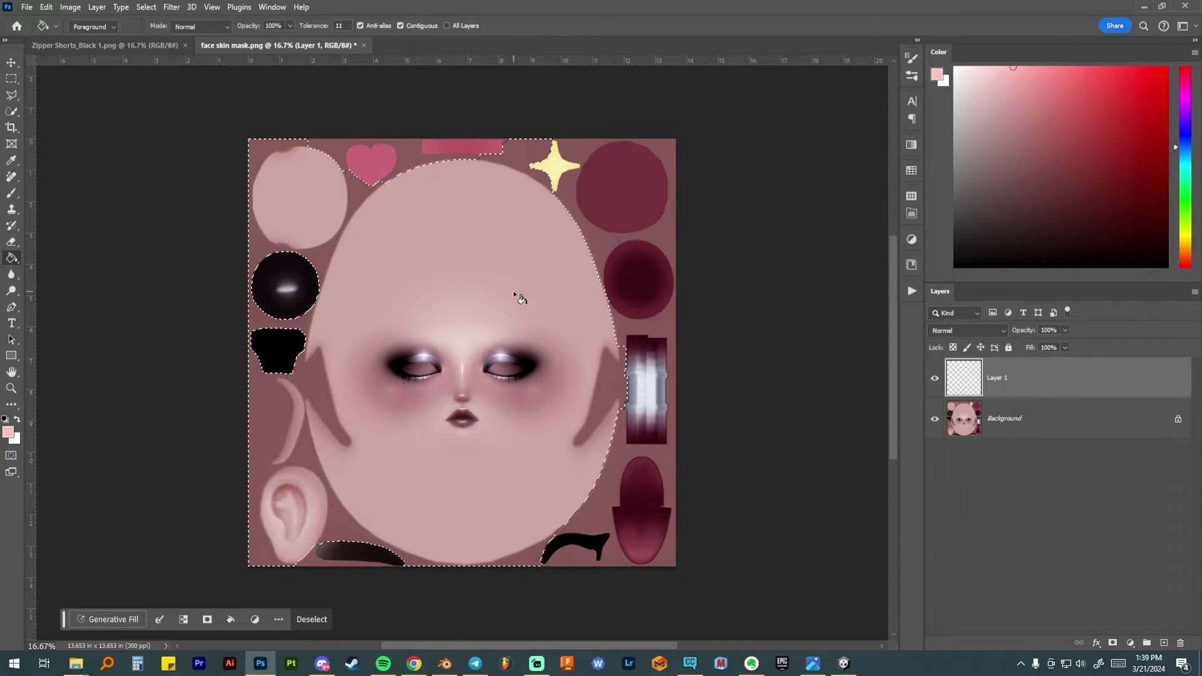
{"action": "left_click", "coordinate": [501, 297]}
{"action": "left_click", "coordinate": [648, 376], "text": "alt"}
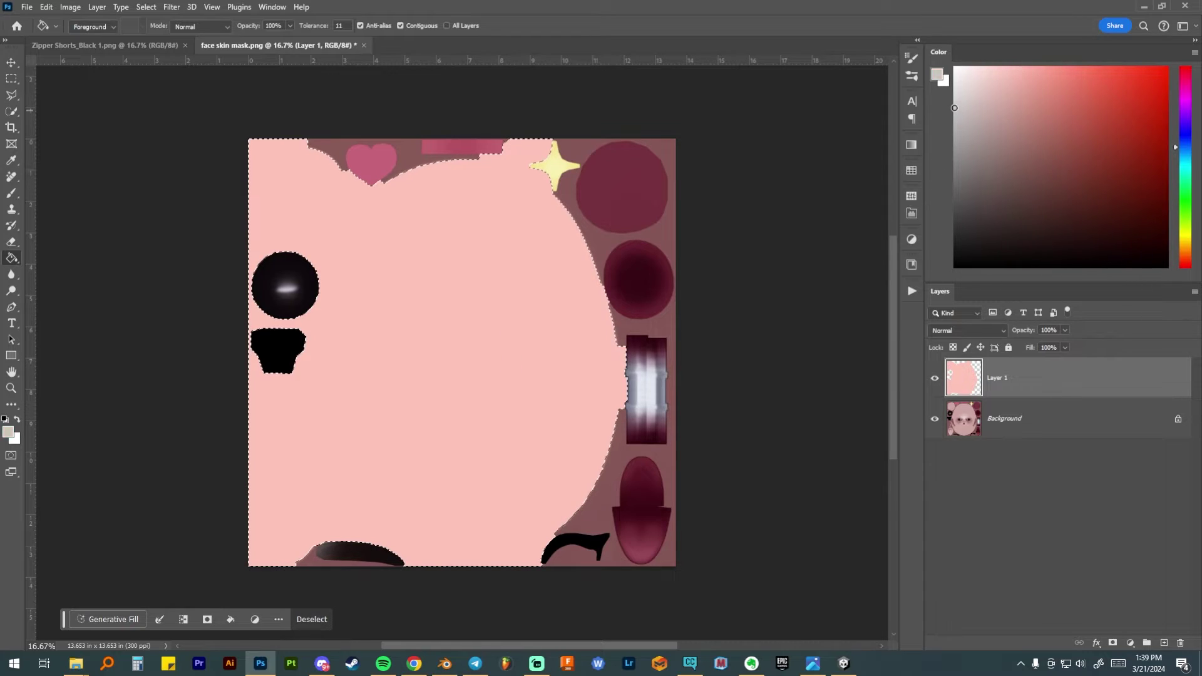
{"action": "key", "text": "alt+BackSpace"}
{"action": "key", "text": "ctrl+d"}
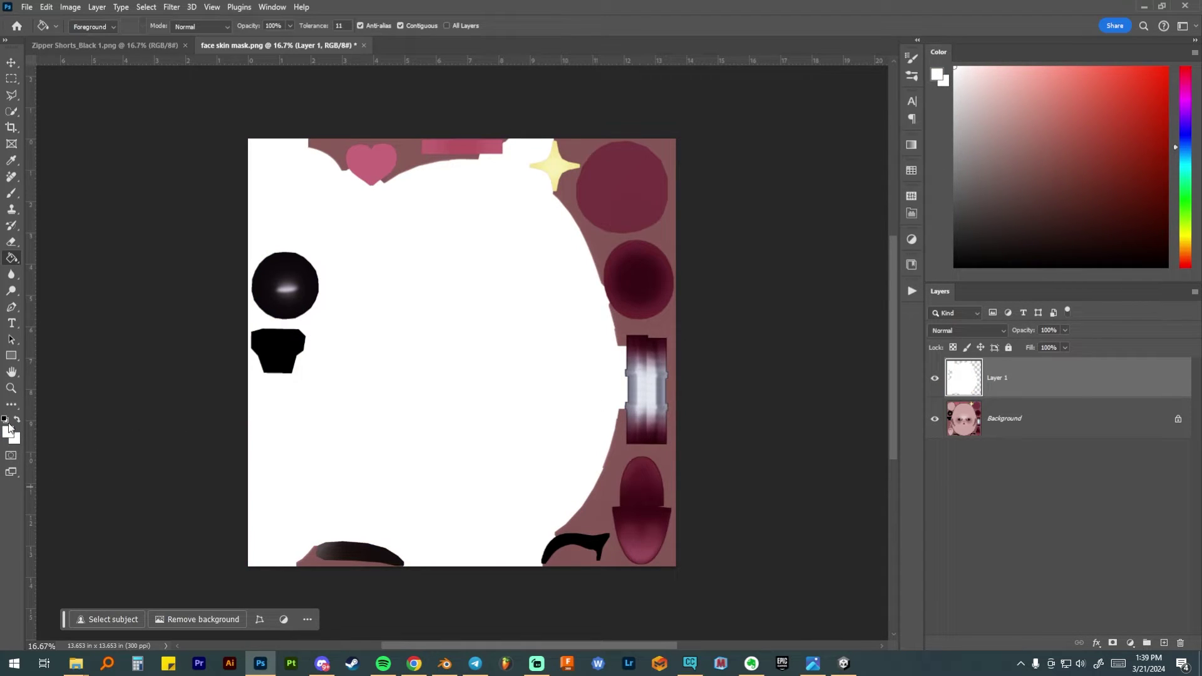
Fill all remaining non-skin areas of the mask layer with black.
{"action": "key", "text": "d"}
{"action": "left_click", "coordinate": [368, 564]}
{"action": "left_click", "coordinate": [648, 478]}
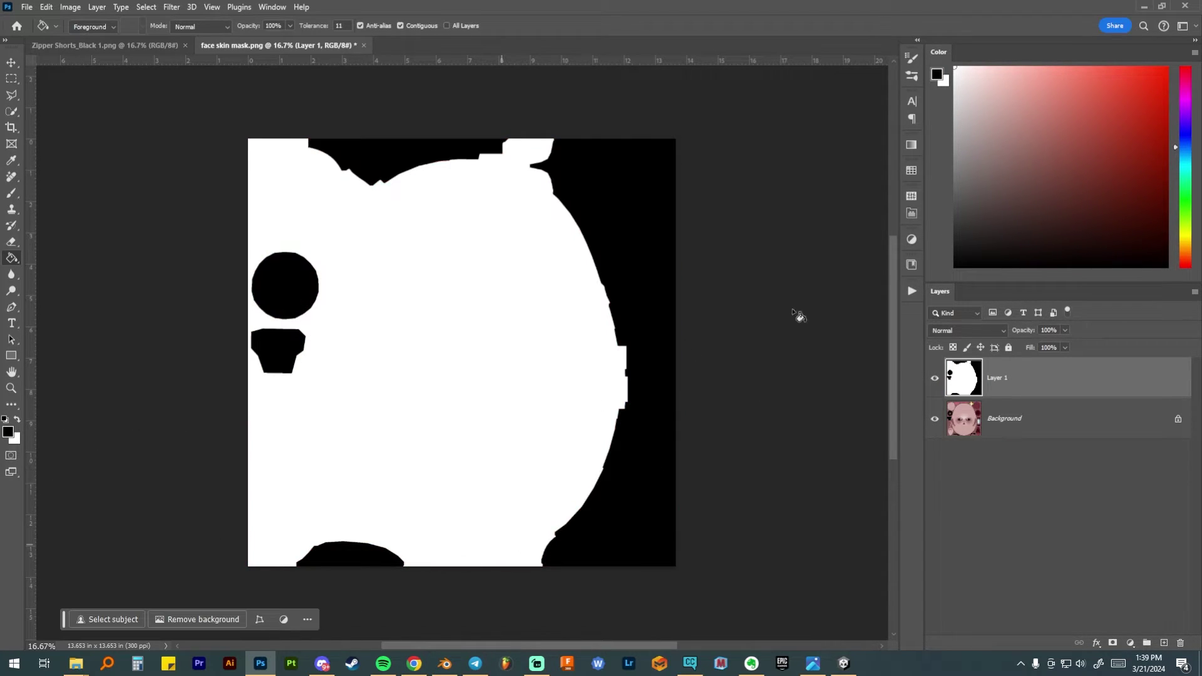
Merge the visible layers, save the face skin mask image and switch back to Unity.
{"action": "right_click", "coordinate": [998, 388]}
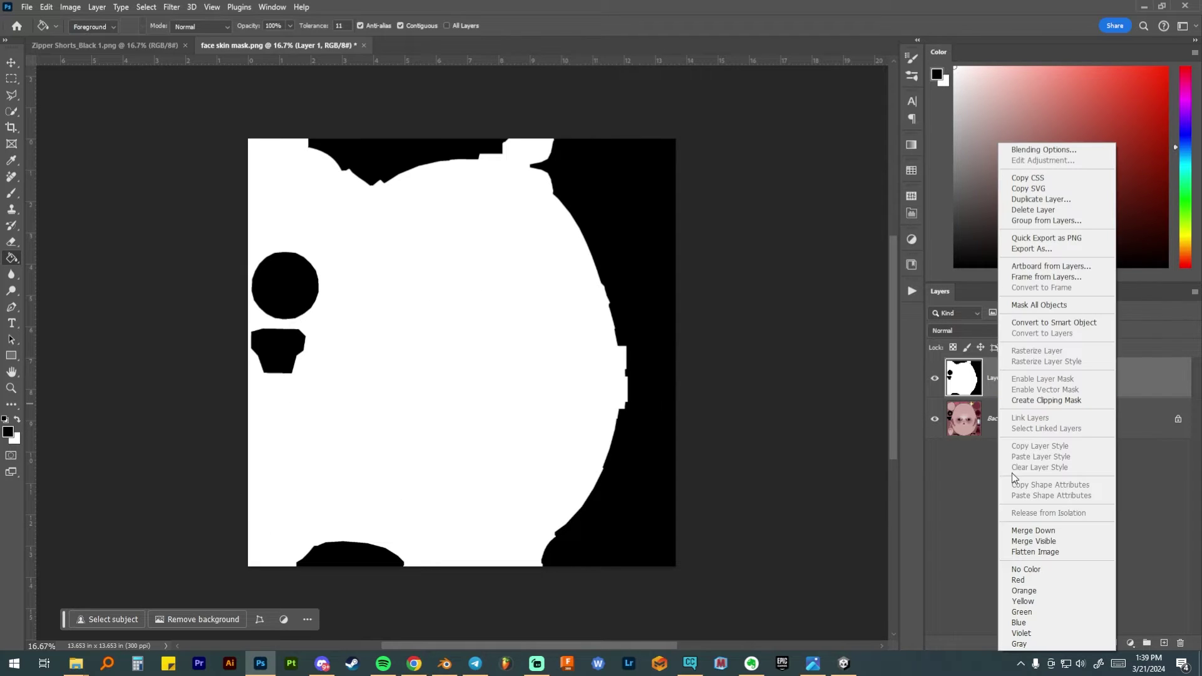
{"action": "left_click", "coordinate": [1040, 542]}
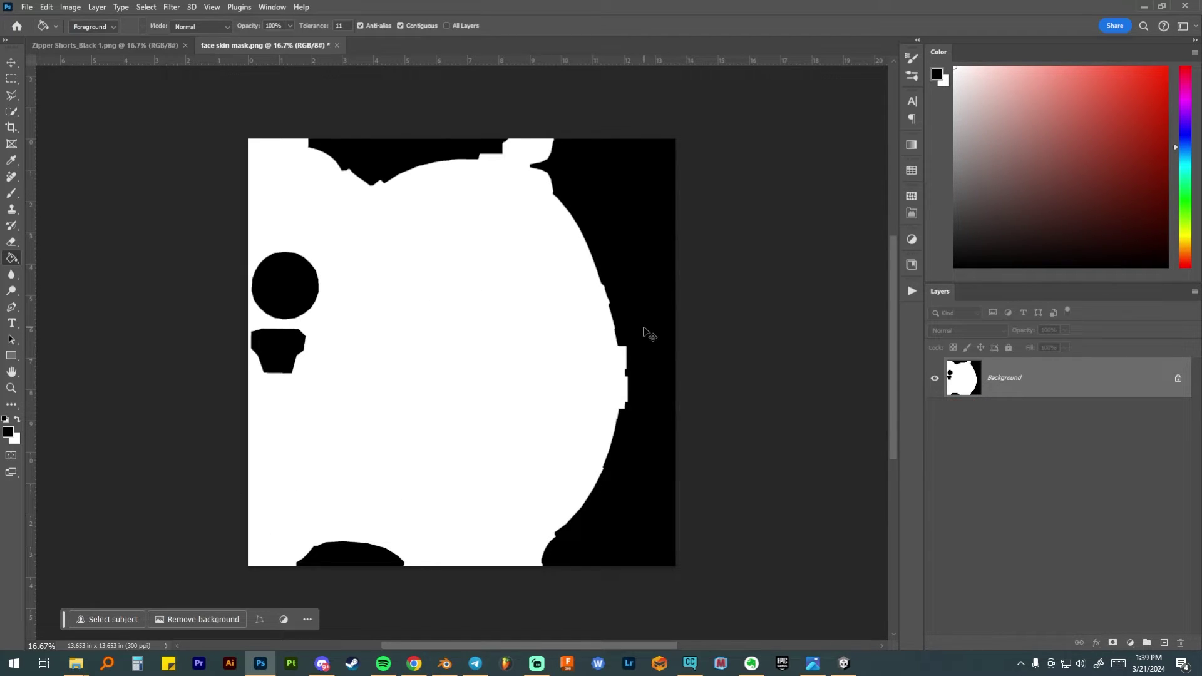
{"action": "key", "text": "ctrl+s"}
{"action": "key", "text": "alt+Tab"}
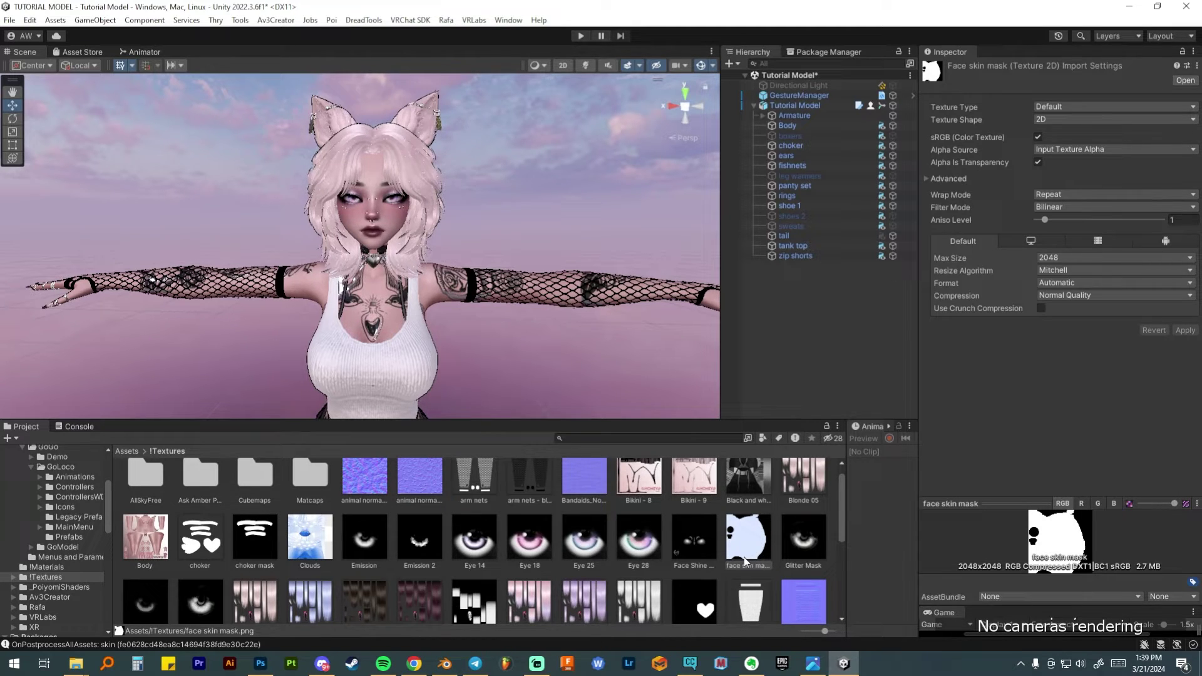
Select the skin, skin 1 and face materials together in the !Materials folder and expand their Decals section.
{"action": "left_click", "coordinate": [47, 566]}
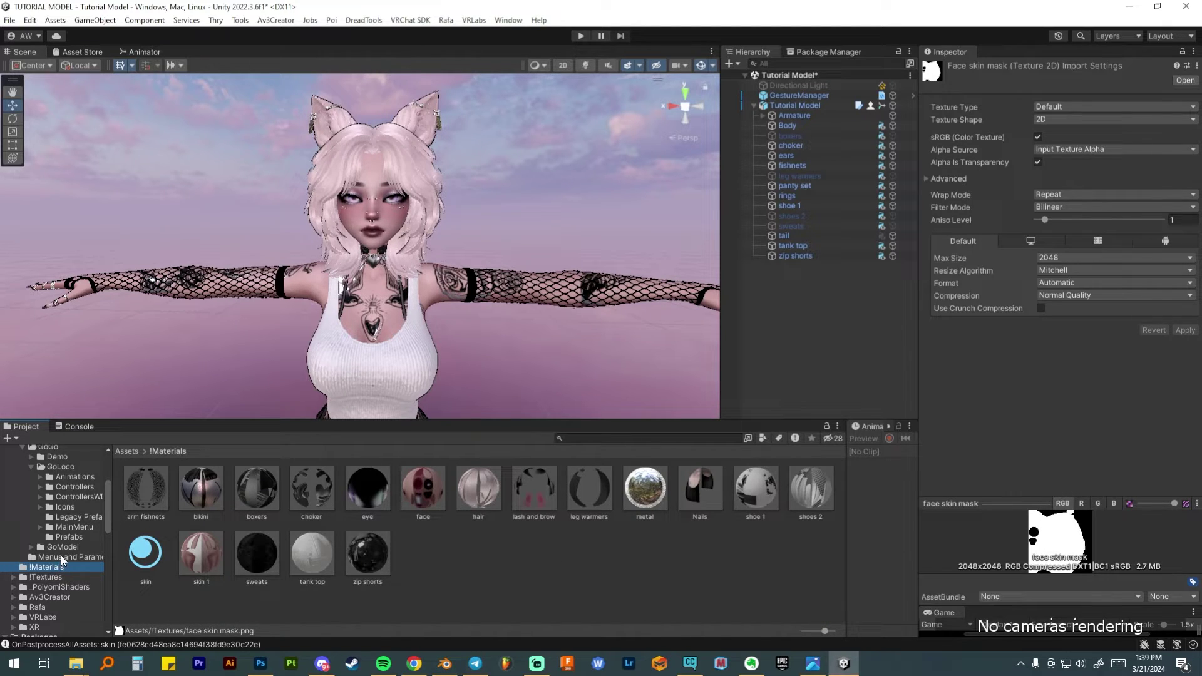
{"action": "left_click", "coordinate": [212, 551]}
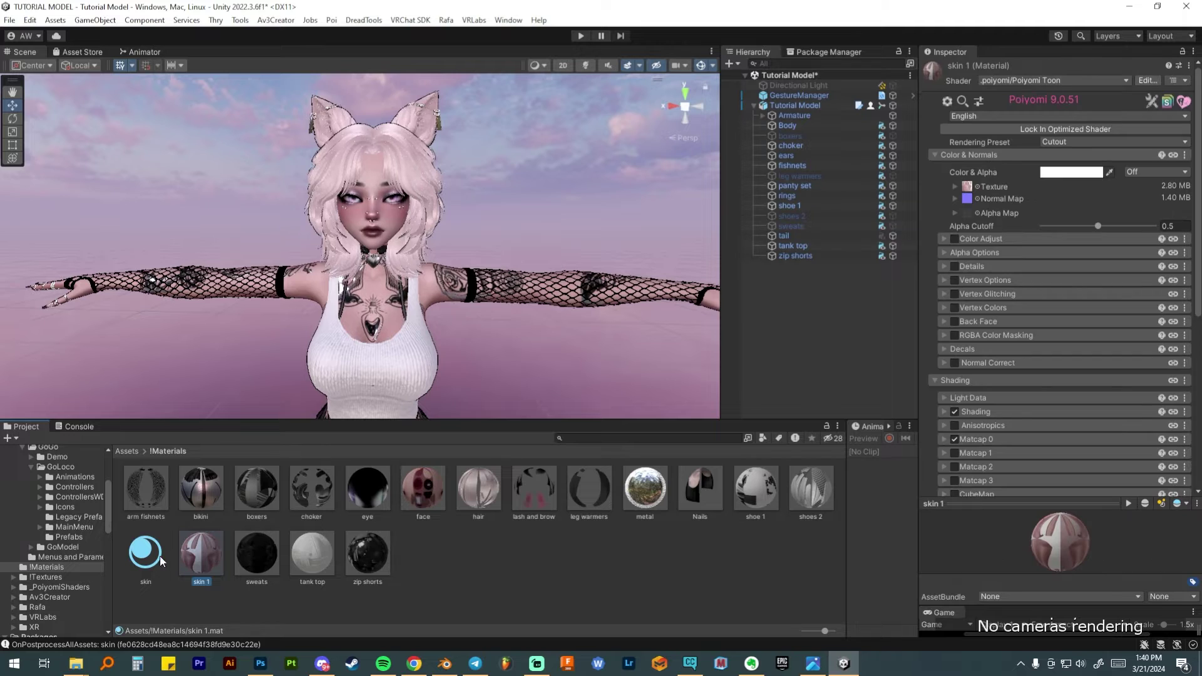
{"action": "left_click", "coordinate": [158, 554], "text": "ctrl"}
{"action": "left_click", "coordinate": [428, 489], "text": "ctrl"}
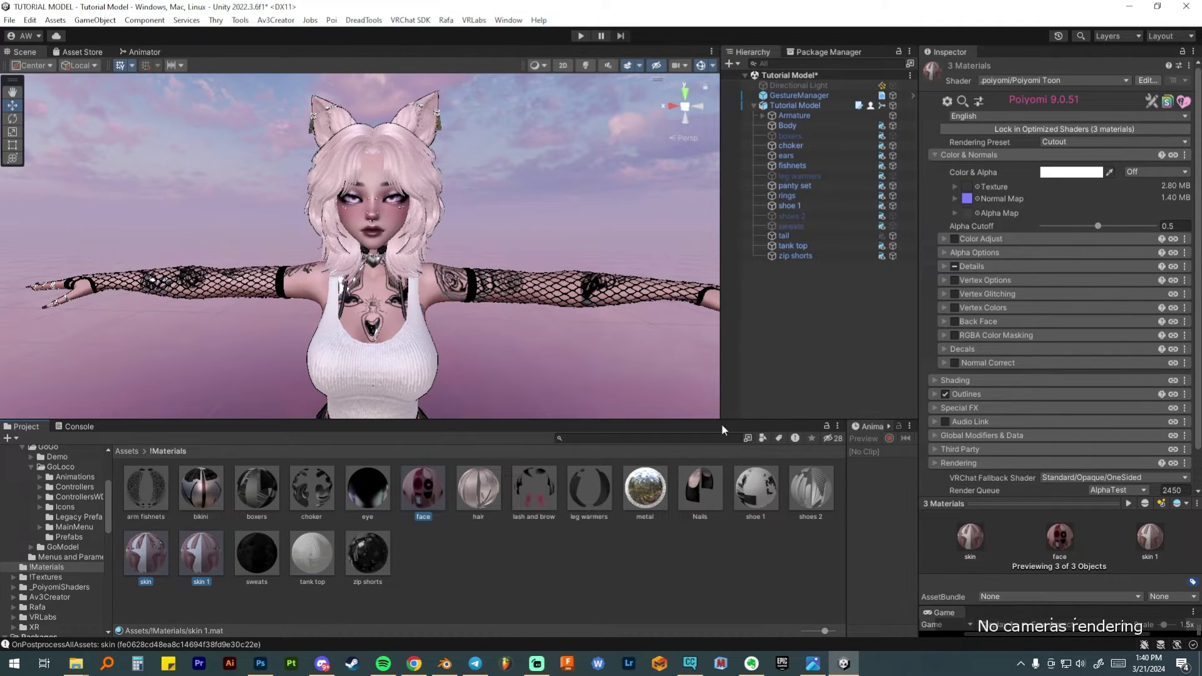
{"action": "left_click", "coordinate": [944, 349]}
{"action": "scroll", "coordinate": [945, 350], "scroll_direction": "down", "scroll_amount": 3}
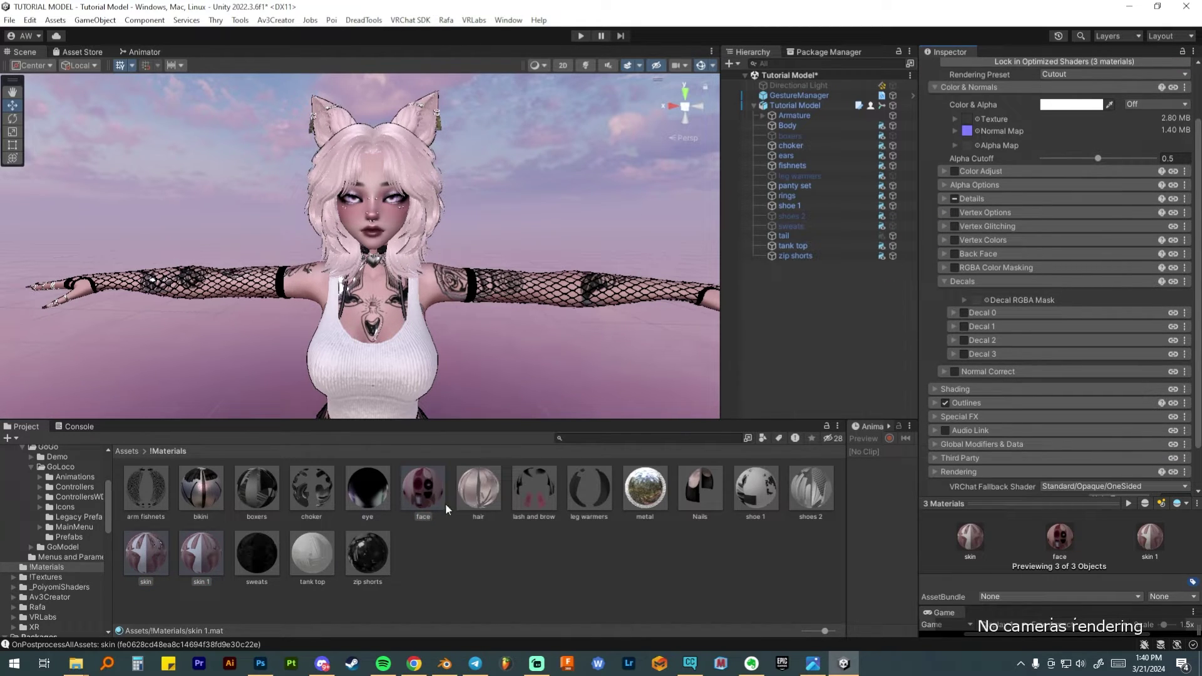
Assign the face skin mask texture as the Decal RGBA Mask of the face material only.
{"action": "left_click", "coordinate": [425, 492]}
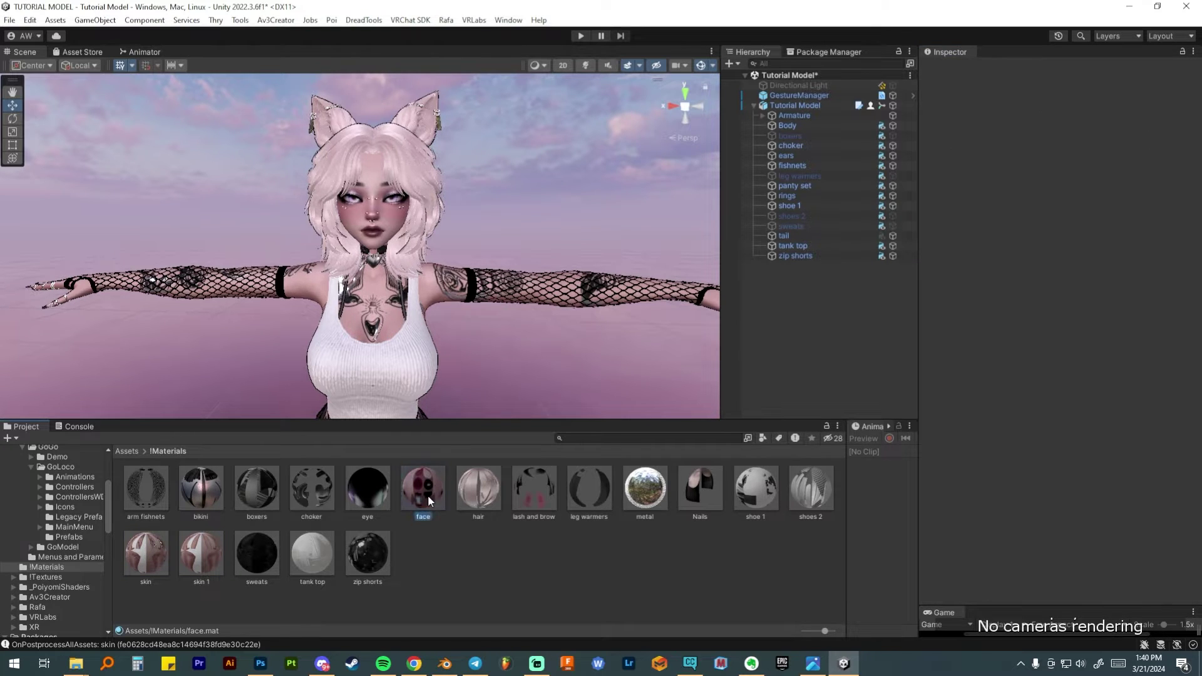
{"action": "left_click", "coordinate": [986, 367]}
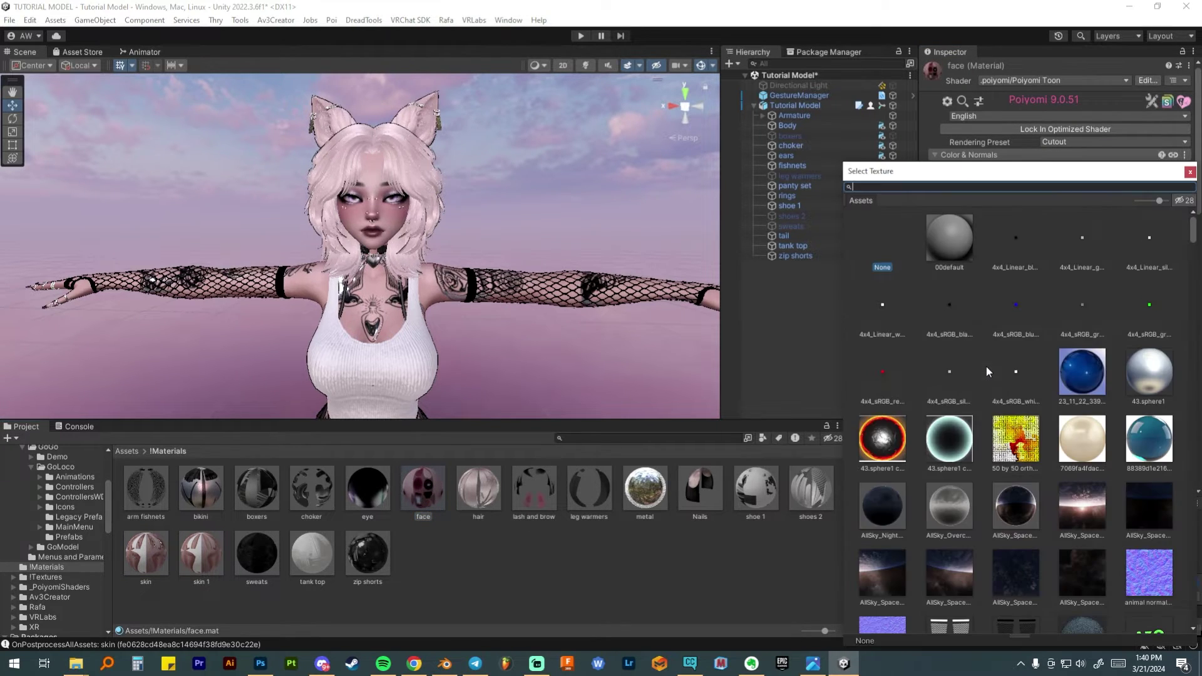
{"action": "double_click", "coordinate": [986, 368]}
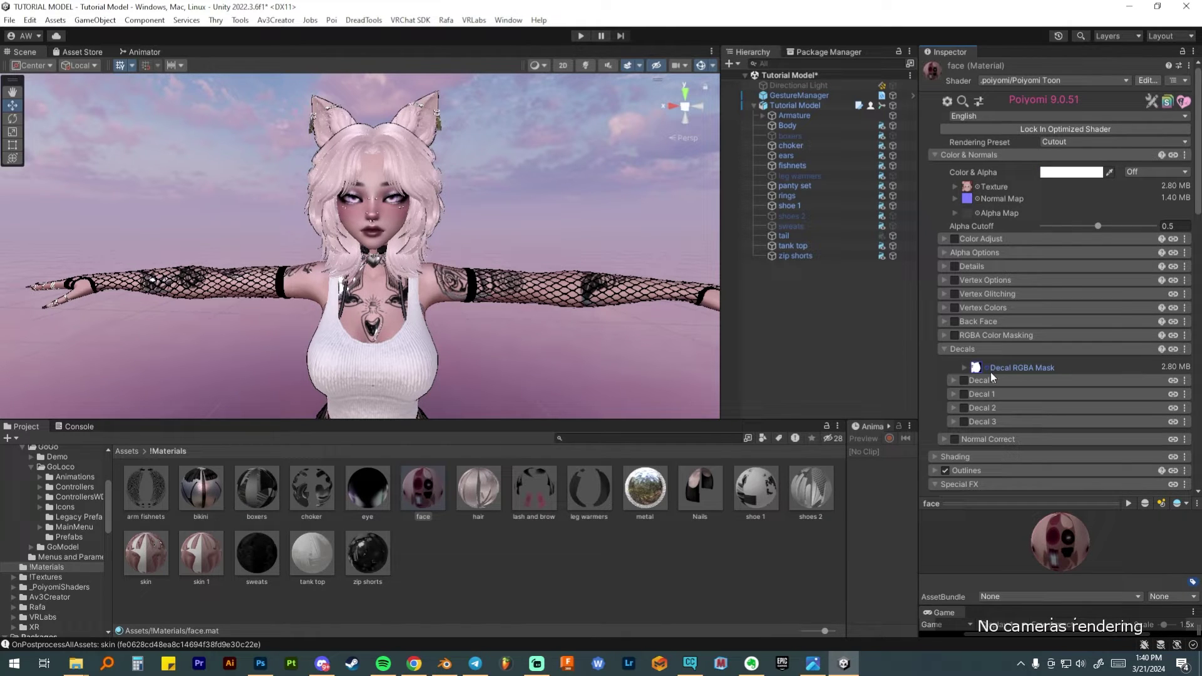
Select the face, skin and skin 1 materials together and enable Decal 0 on all three.
{"action": "left_click", "coordinate": [423, 492]}
{"action": "left_click", "coordinate": [201, 552], "text": "ctrl"}
{"action": "left_click", "coordinate": [146, 552], "text": "ctrl"}
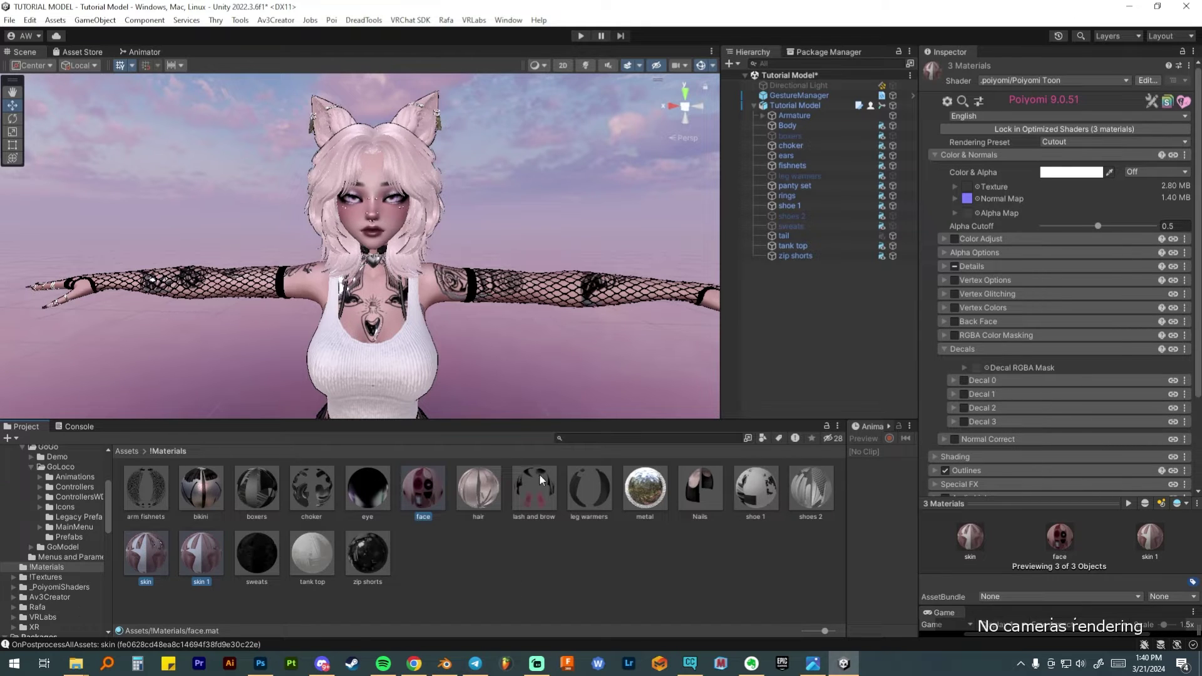
{"action": "left_click", "coordinate": [992, 380]}
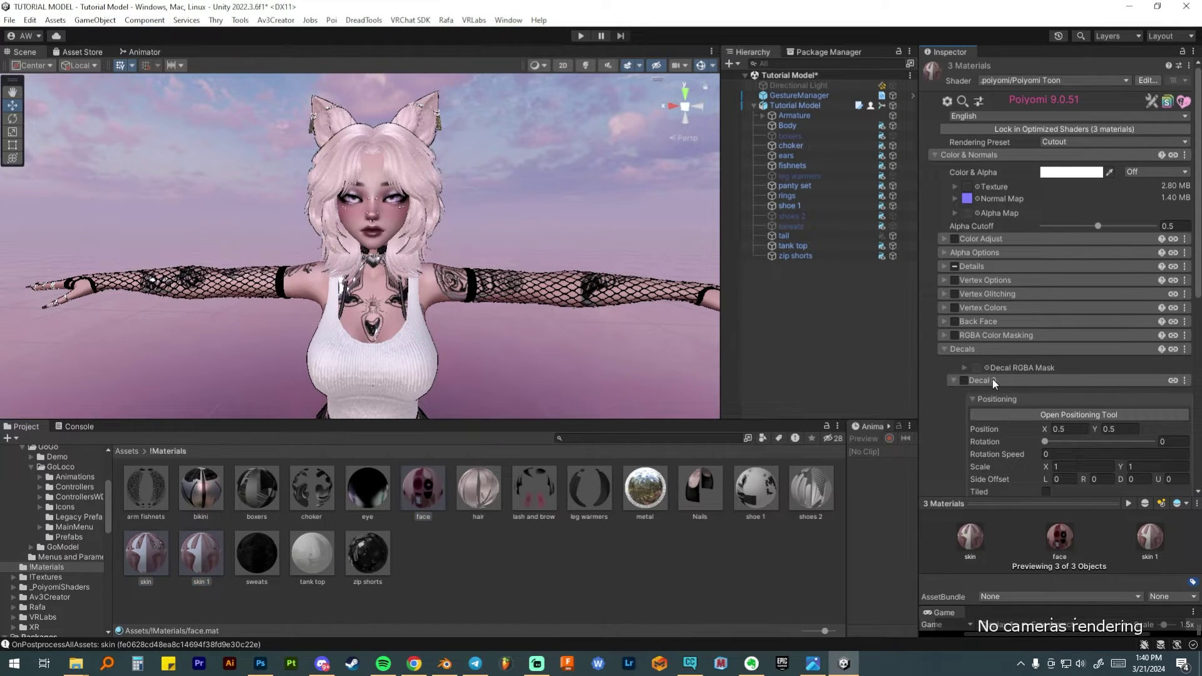
{"action": "scroll", "coordinate": [993, 378], "scroll_direction": "down", "scroll_amount": 3}
{"action": "left_click", "coordinate": [964, 313]}
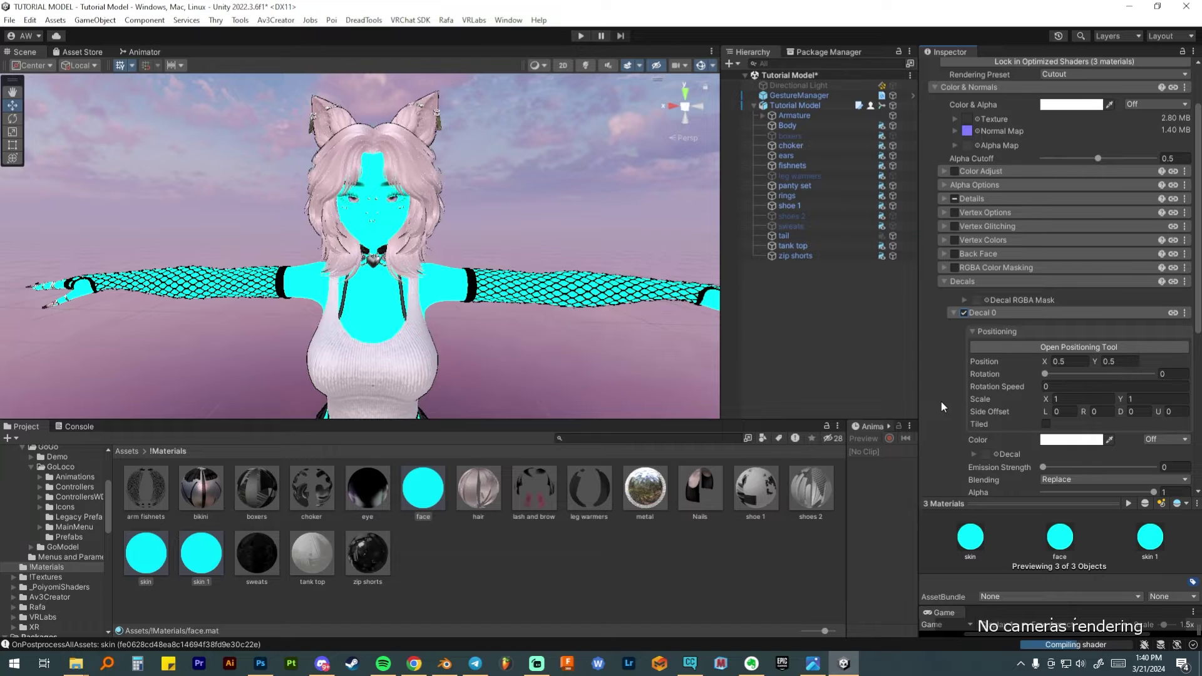
Check the decal on the avatar's face and upper body, and set Decal 0's blending mode to Multiply.
{"action": "scroll", "coordinate": [419, 238], "scroll_direction": "down", "scroll_amount": 3}
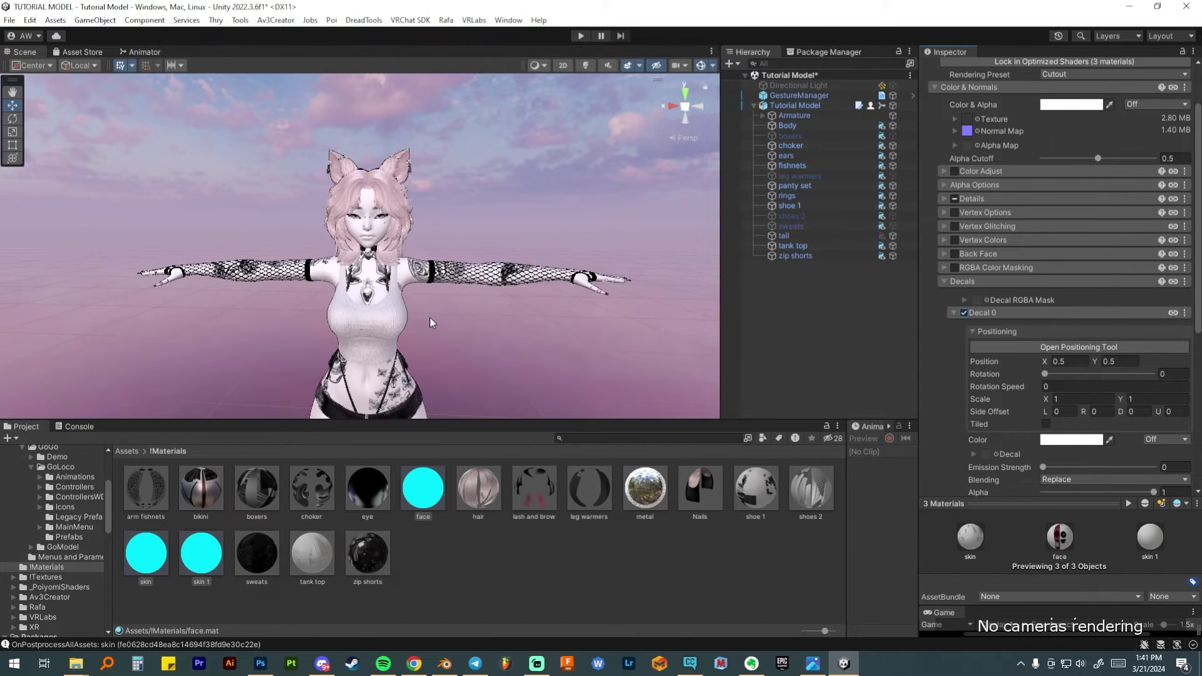
{"action": "scroll", "coordinate": [418, 238], "scroll_direction": "up", "scroll_amount": 6}
{"action": "middle_click_drag", "start_coordinate": [418, 263], "coordinate": [418, 197]}
{"action": "scroll", "coordinate": [418, 198], "scroll_direction": "down", "scroll_amount": 5}
{"action": "scroll", "coordinate": [416, 282], "scroll_direction": "up", "scroll_amount": 7}
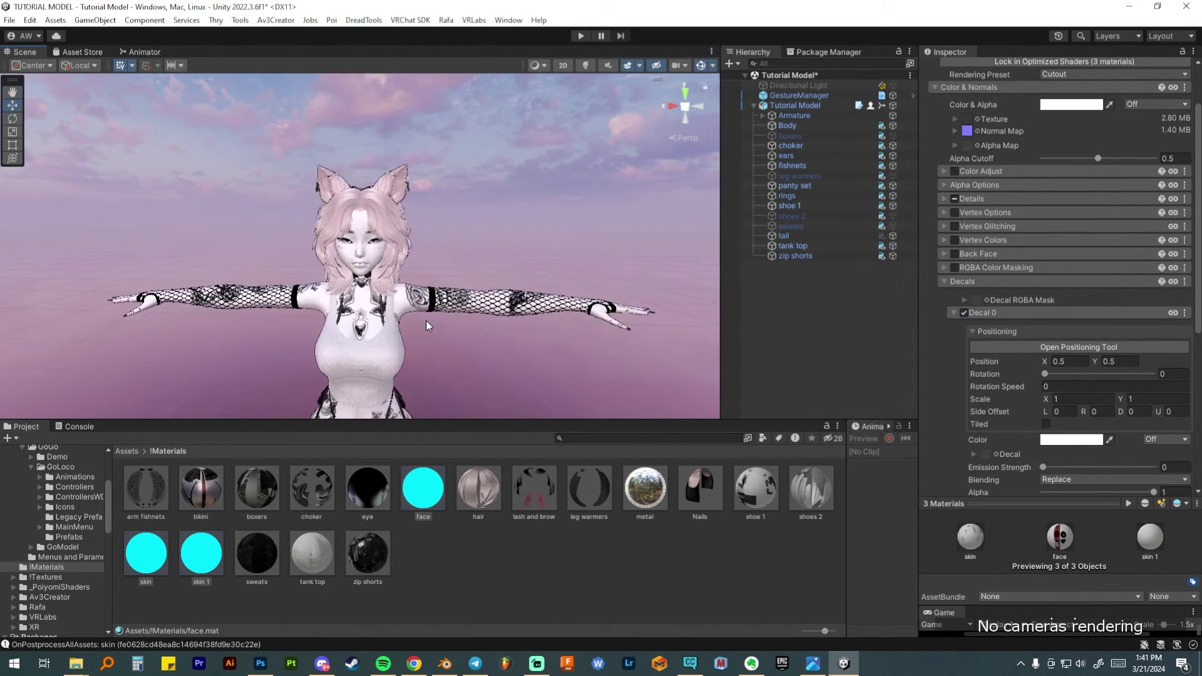
{"action": "middle_click_drag", "start_coordinate": [426, 327], "coordinate": [341, 380]}
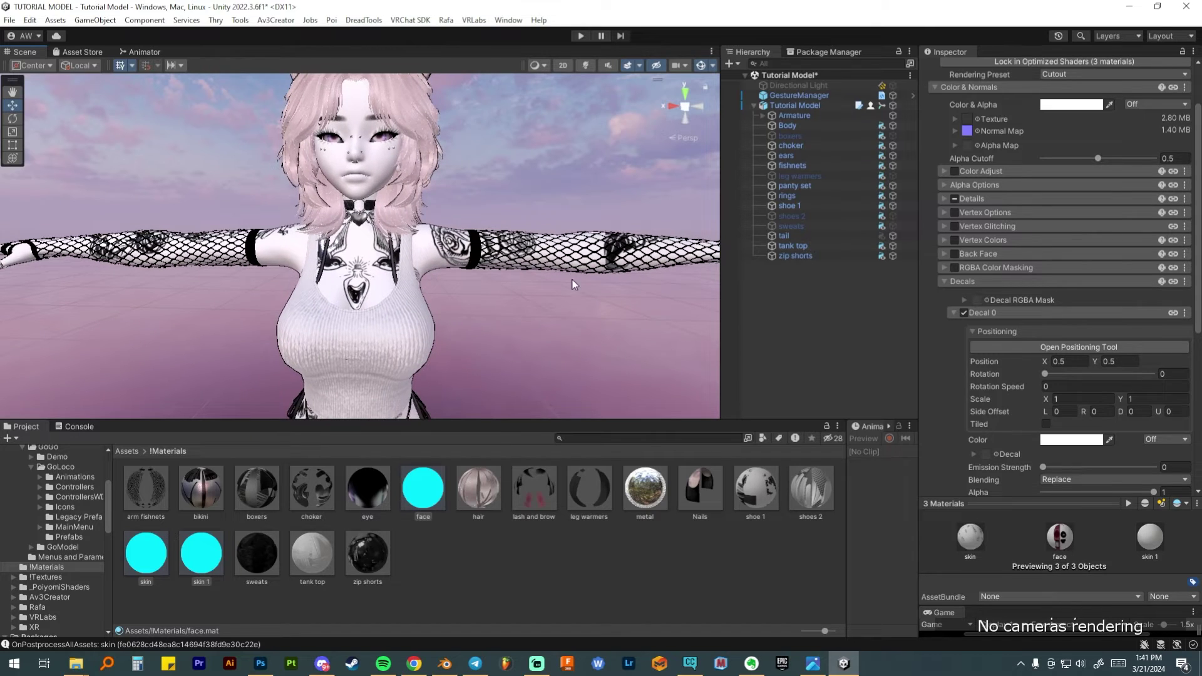
{"action": "middle_click_drag", "start_coordinate": [444, 273], "coordinate": [441, 306]}
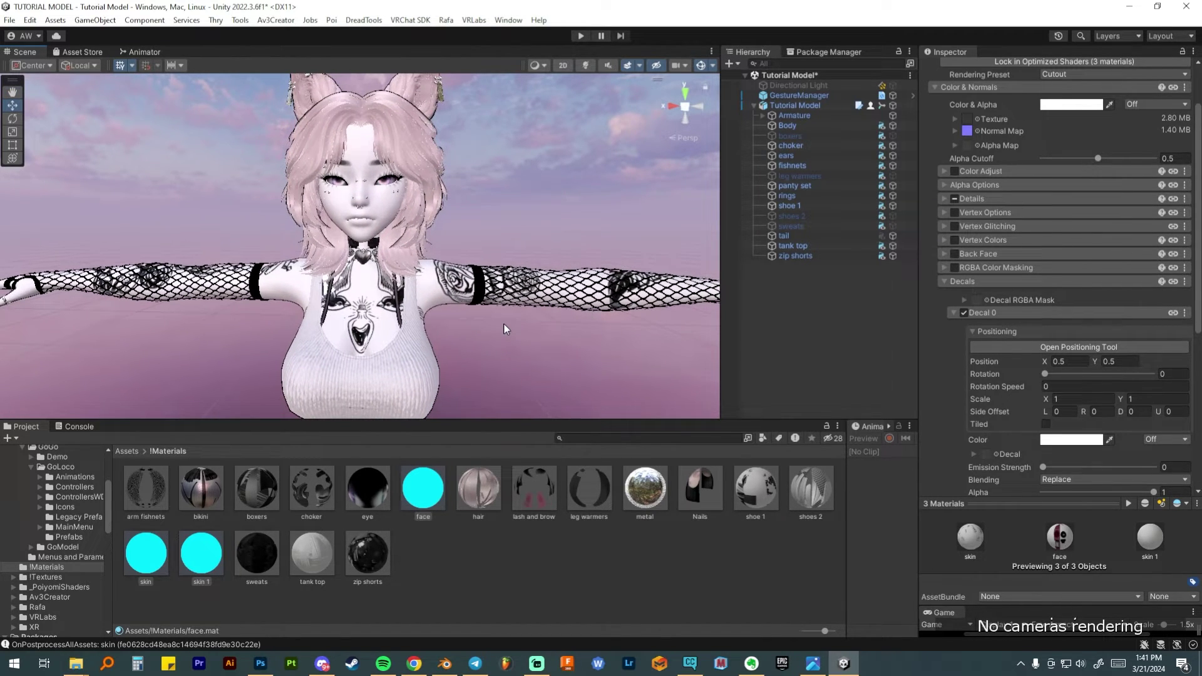
{"action": "scroll", "coordinate": [1011, 407], "scroll_direction": "down", "scroll_amount": 2}
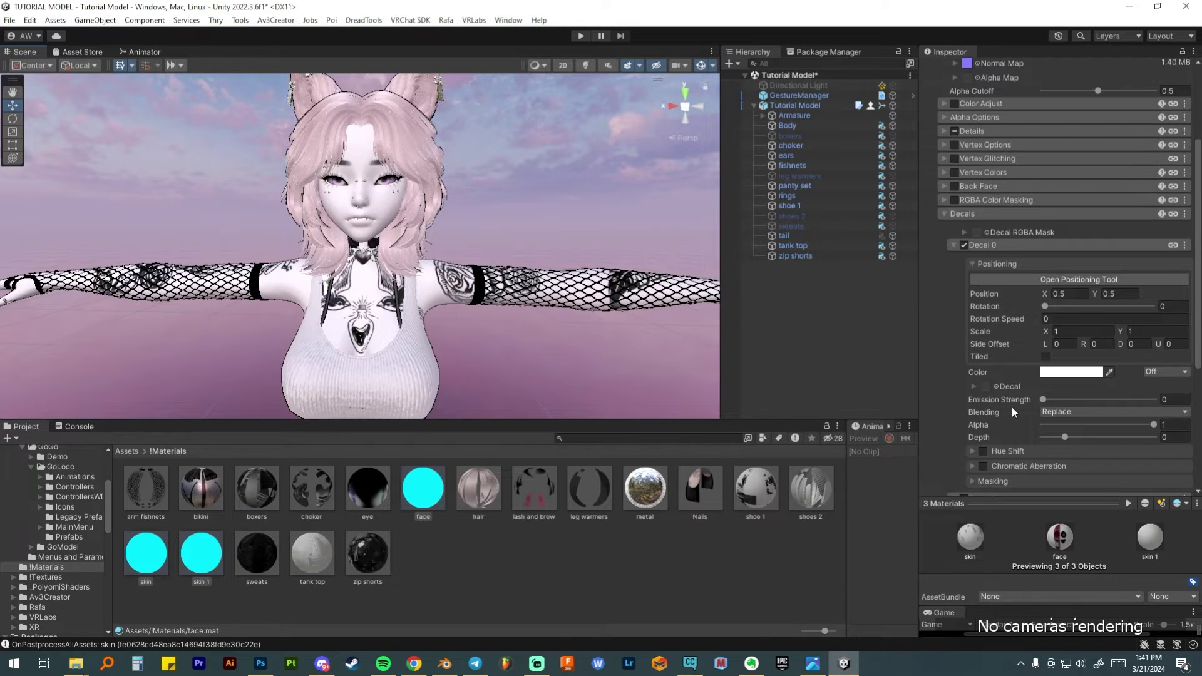
{"action": "left_click", "coordinate": [1056, 413]}
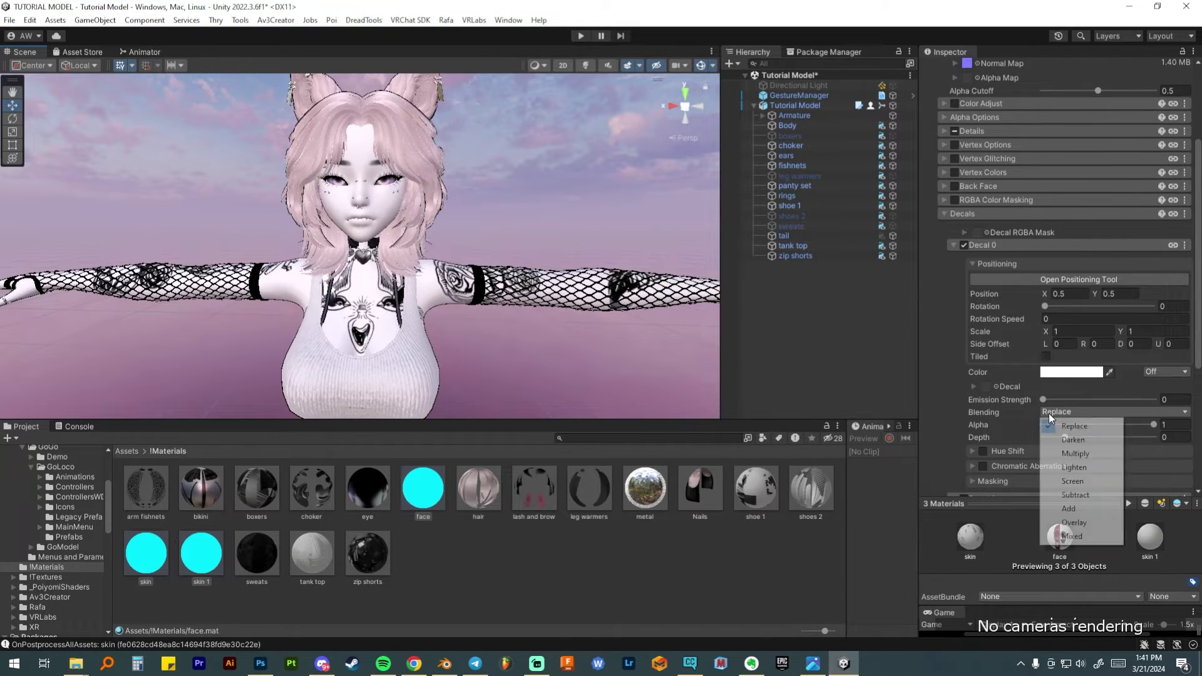
{"action": "left_click", "coordinate": [1059, 453]}
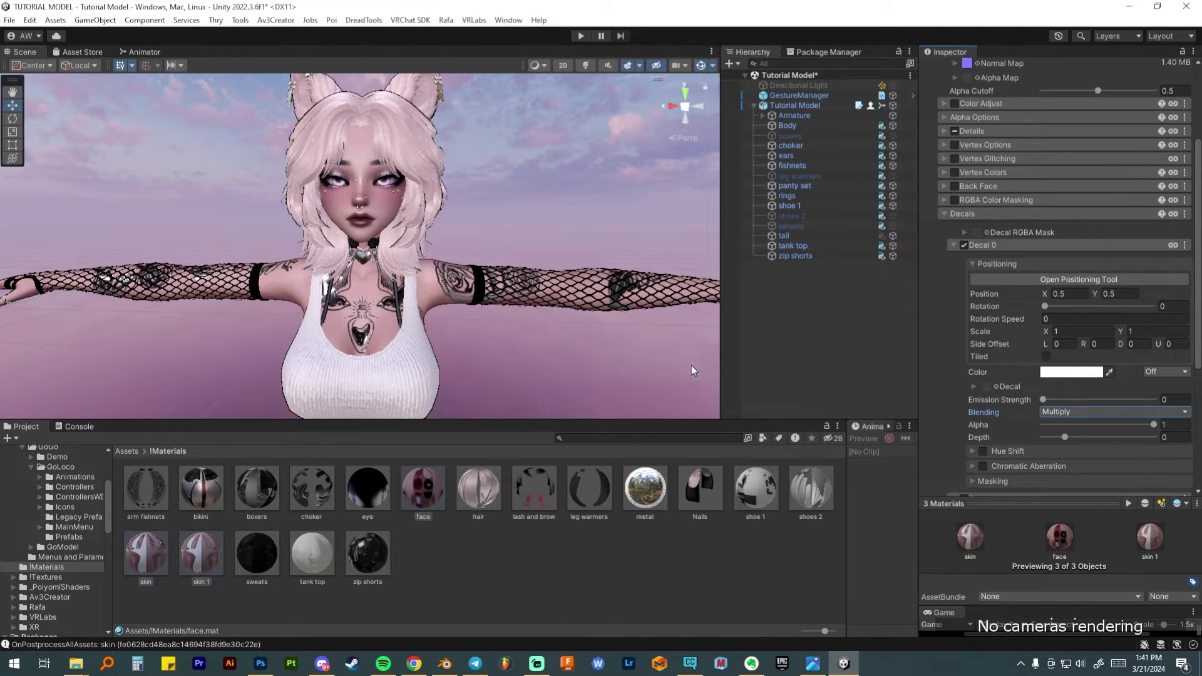
Set Decal 0's color to reddish brown 76453E and lower its alpha to about 0.67.
{"action": "left_click", "coordinate": [1073, 374]}
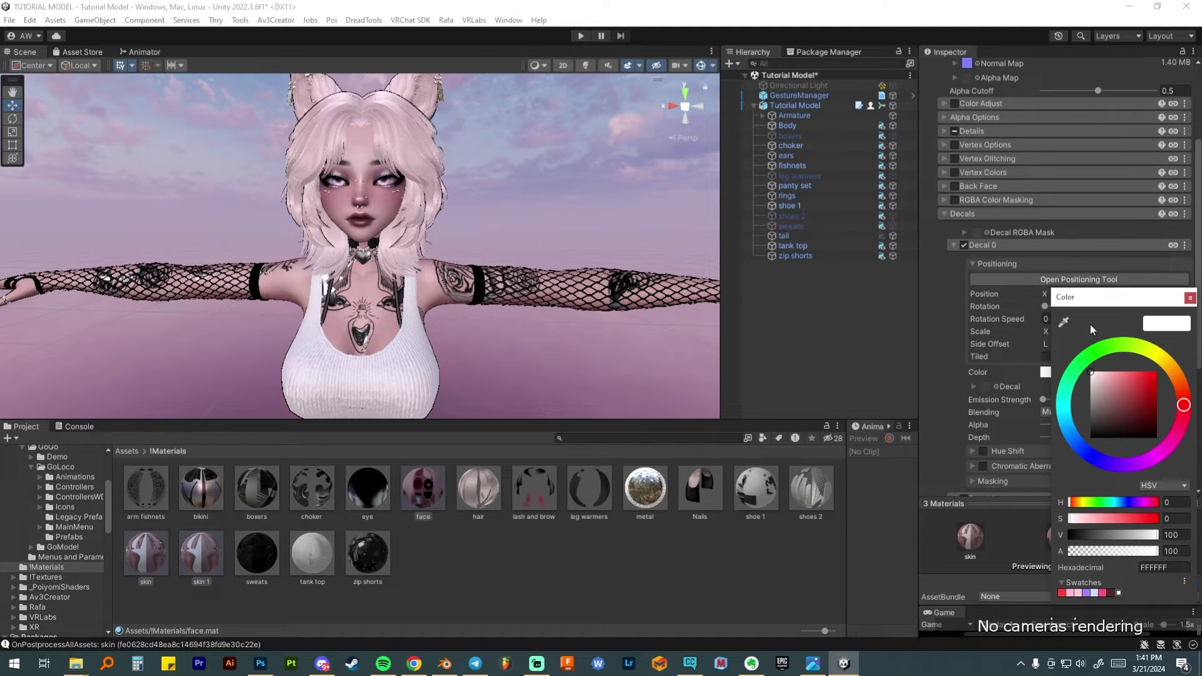
{"action": "mouse_move", "coordinate": [1125, 381]}
{"action": "left_mouse_down"}
{"action": "mouse_move", "coordinate": [1136, 378]}
{"action": "mouse_move", "coordinate": [1125, 401]}
{"action": "left_mouse_up"}
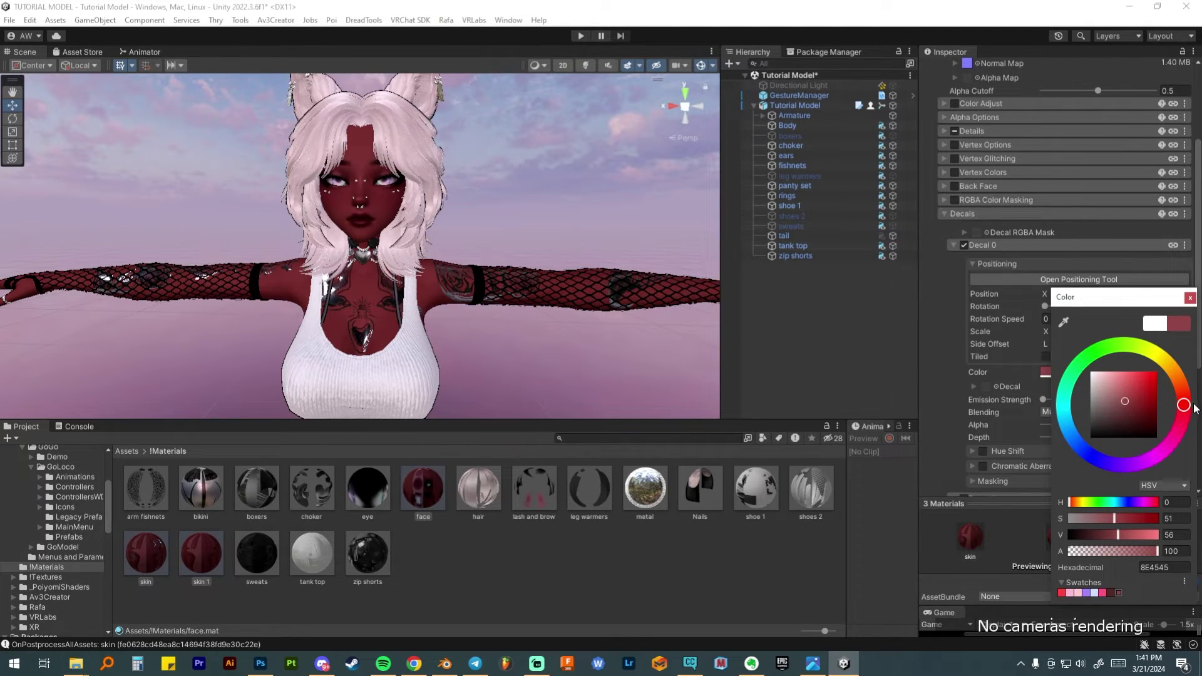
{"action": "mouse_move", "coordinate": [1186, 407]}
{"action": "left_mouse_down"}
{"action": "mouse_move", "coordinate": [1094, 410]}
{"action": "mouse_move", "coordinate": [1124, 408]}
{"action": "left_mouse_up"}
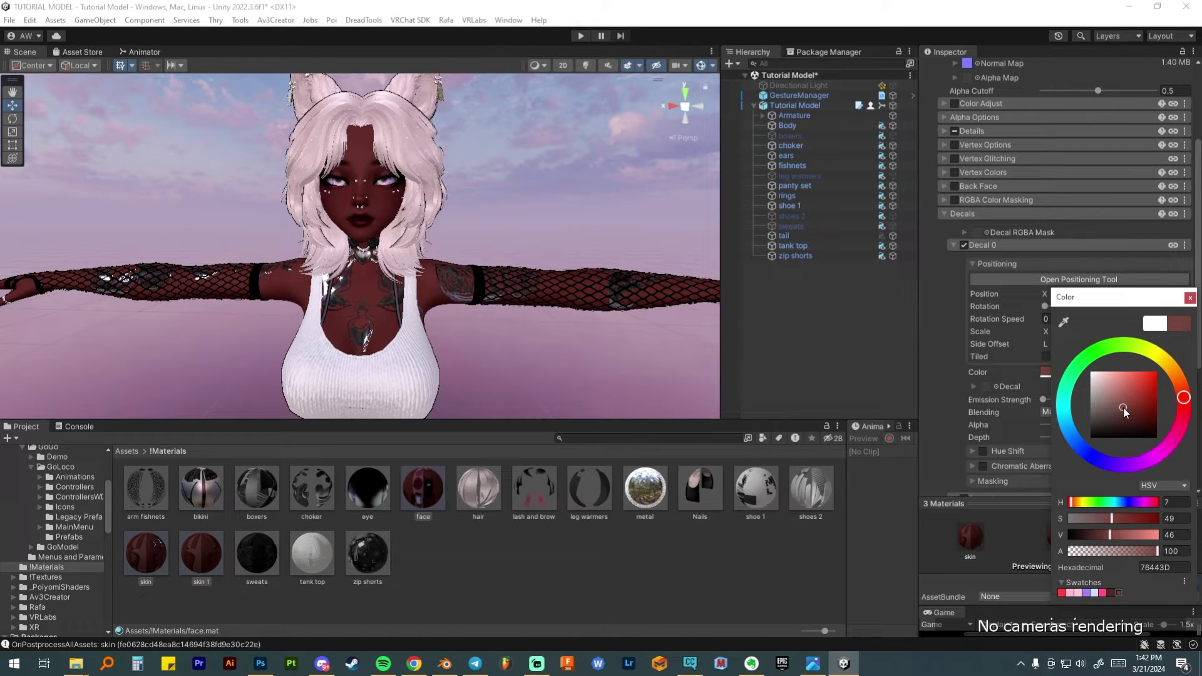
{"action": "left_click_drag", "start_coordinate": [1125, 411], "coordinate": [1125, 409]}
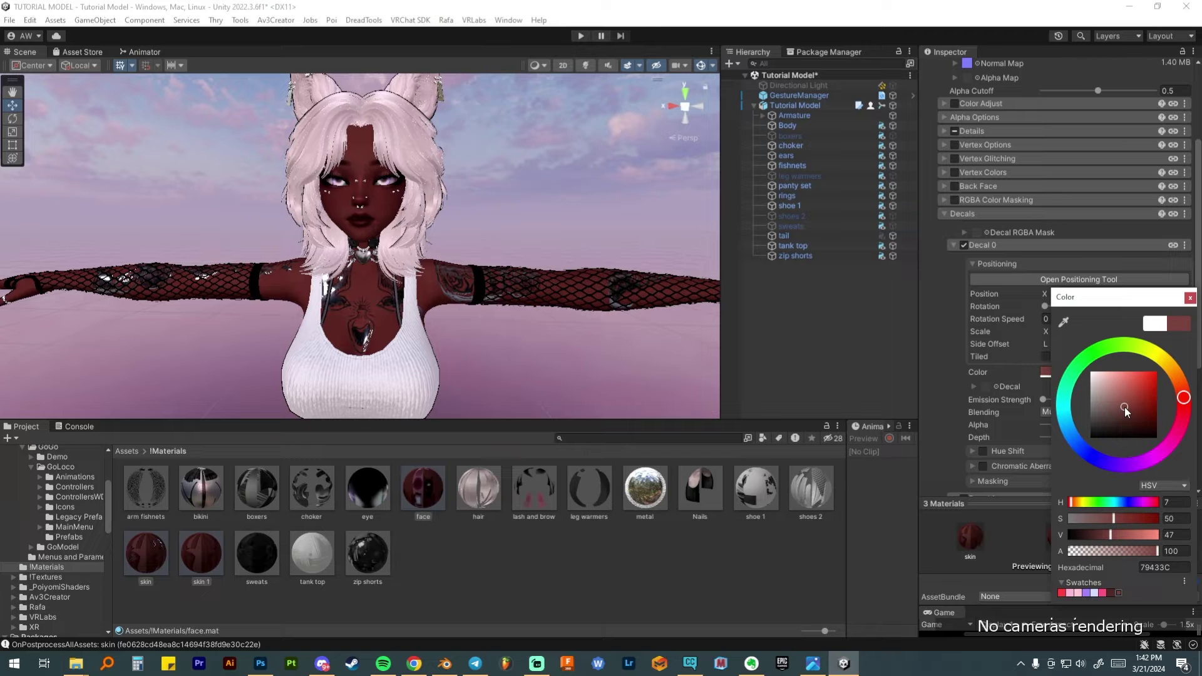
{"action": "left_click_drag", "start_coordinate": [1124, 407], "coordinate": [1120, 409]}
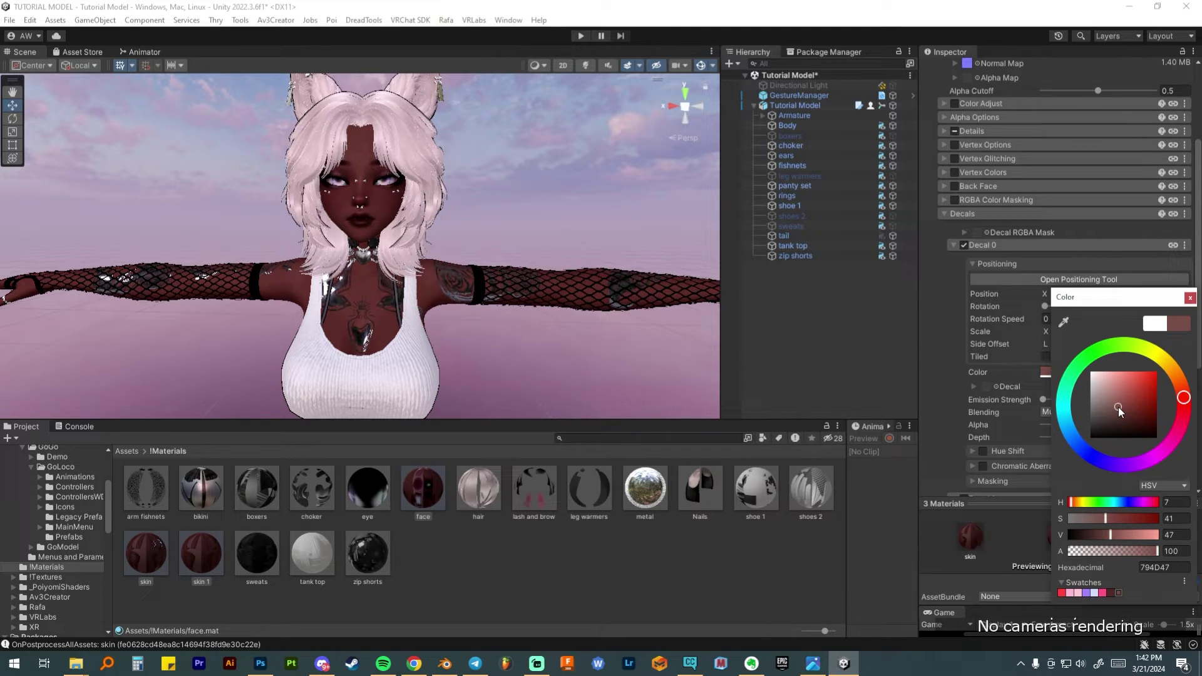
{"action": "left_click_drag", "start_coordinate": [1119, 409], "coordinate": [1124, 409]}
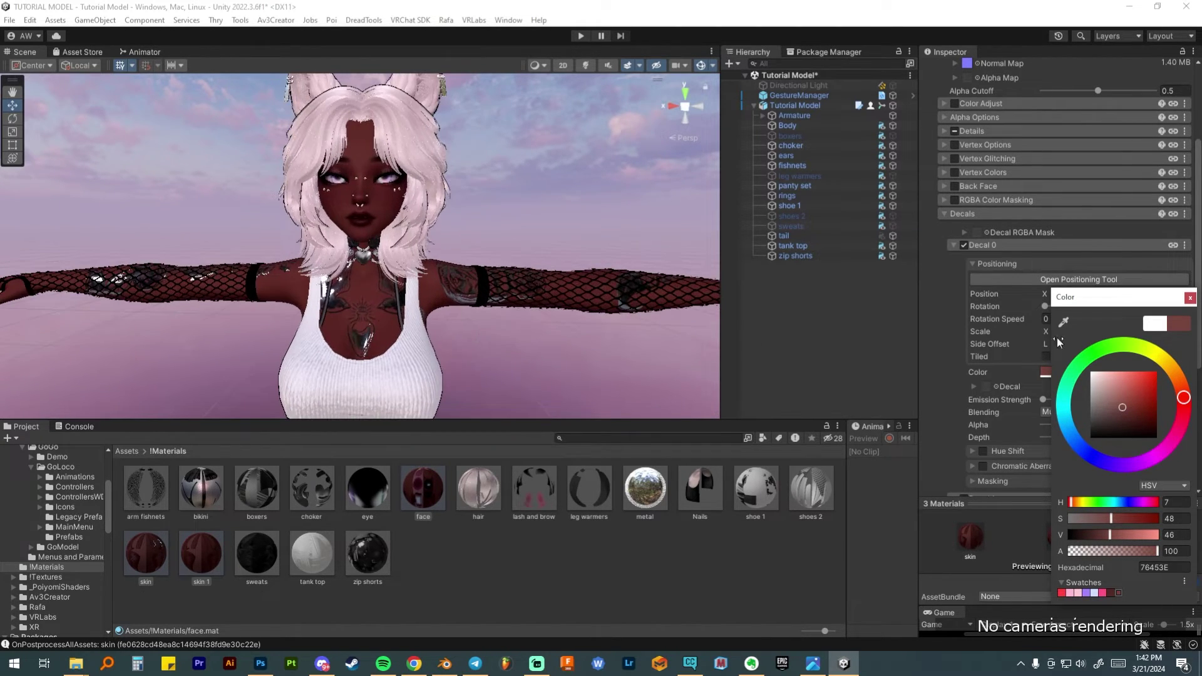
{"action": "left_click", "coordinate": [1189, 298]}
{"action": "scroll", "coordinate": [1090, 422], "scroll_direction": "down", "scroll_amount": 1}
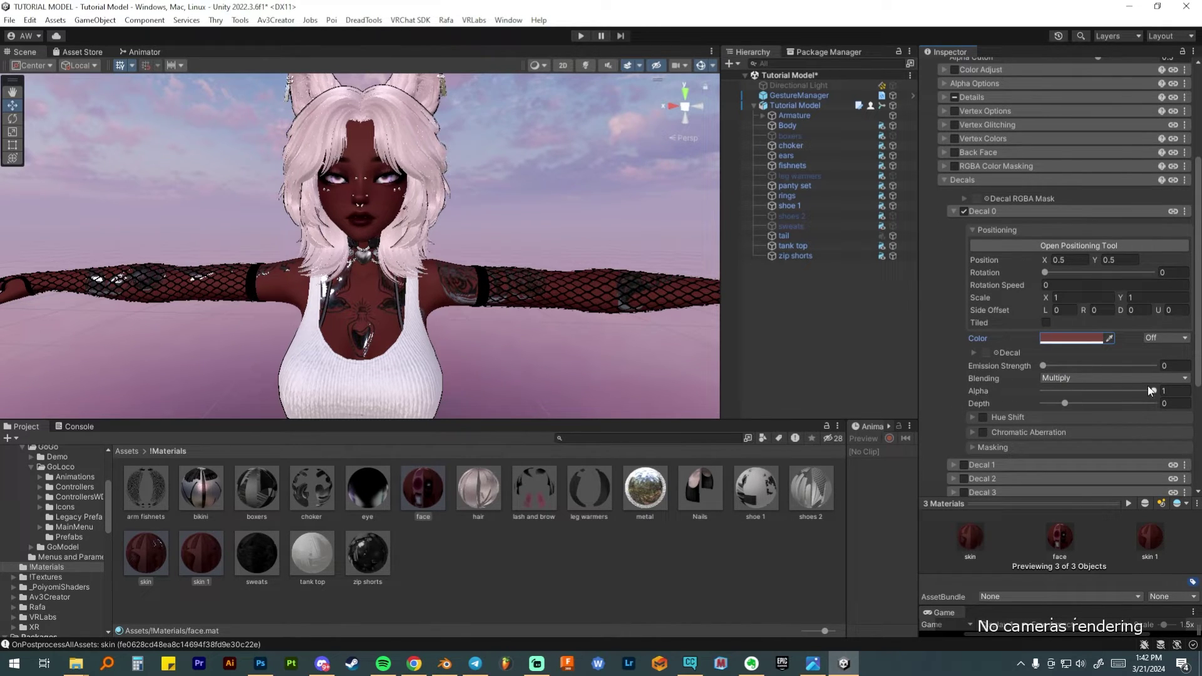
{"action": "left_click_drag", "start_coordinate": [1152, 390], "coordinate": [1117, 399]}
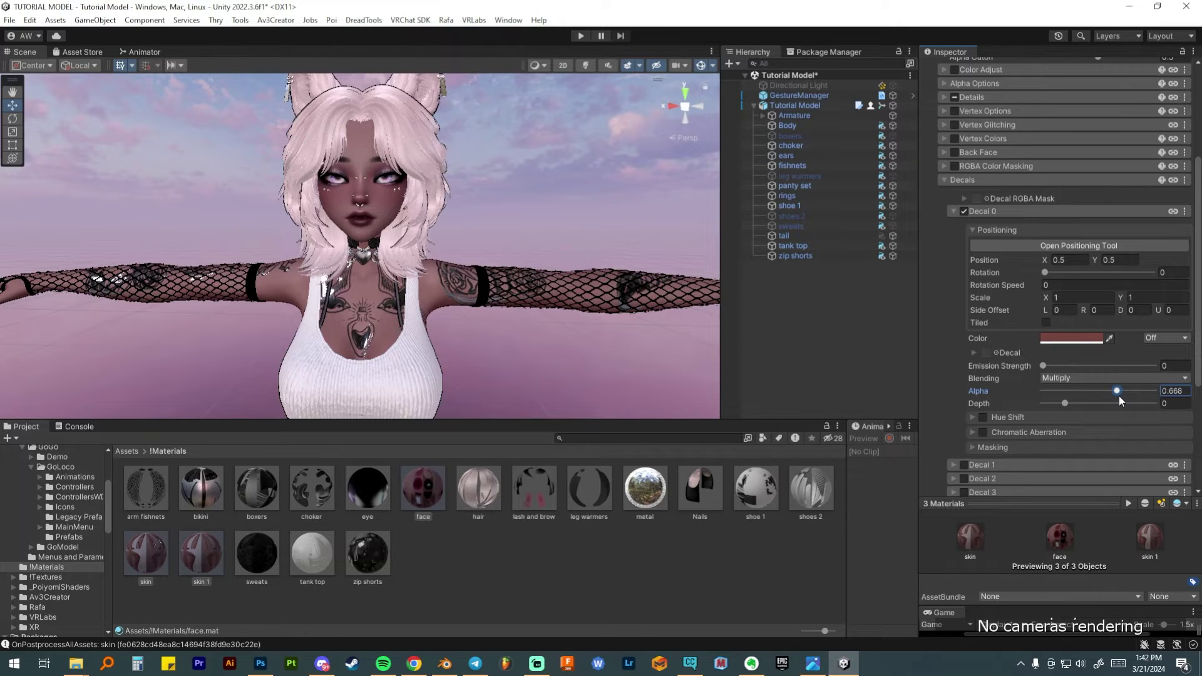
Try a more saturated red, about 95392E, as Decal 0's color and raise its alpha to 1.
{"action": "left_click", "coordinate": [1077, 338]}
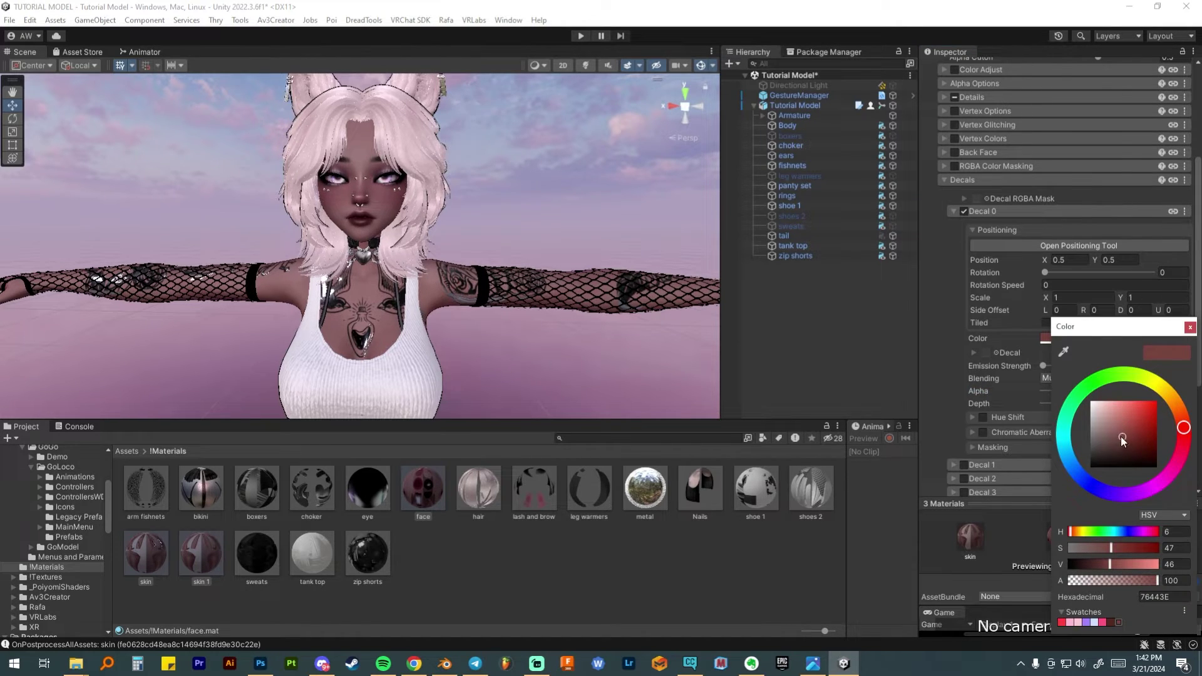
{"action": "left_click_drag", "start_coordinate": [1122, 438], "coordinate": [1139, 428]}
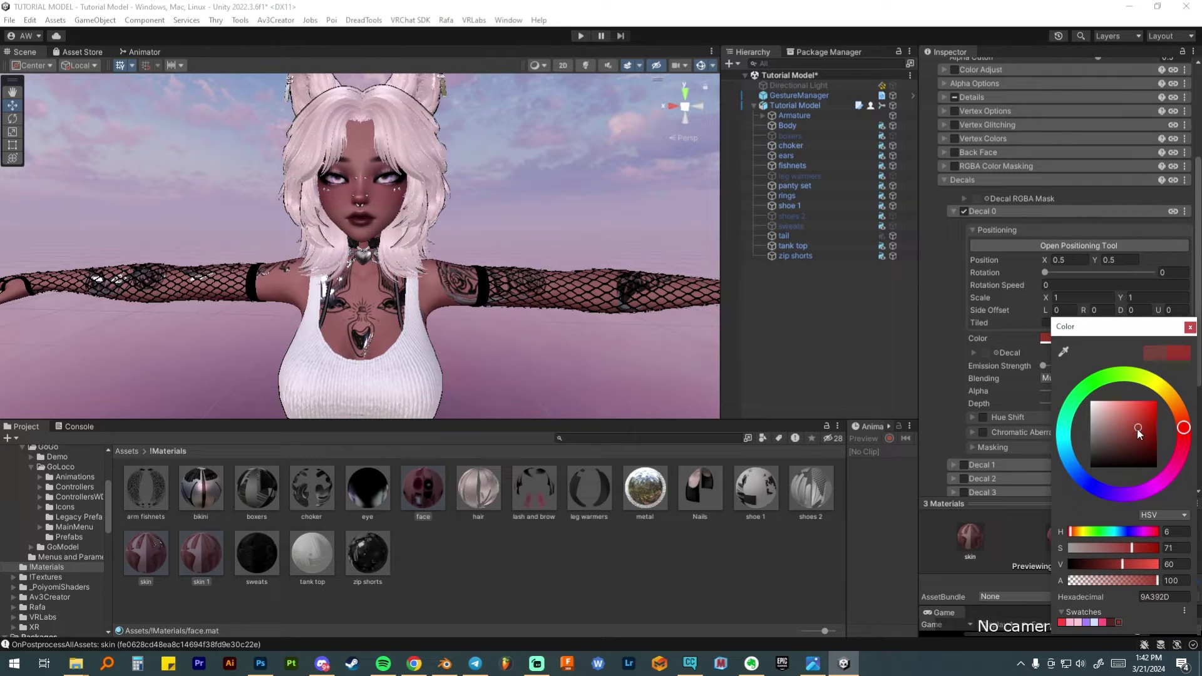
{"action": "left_click", "coordinate": [1190, 327]}
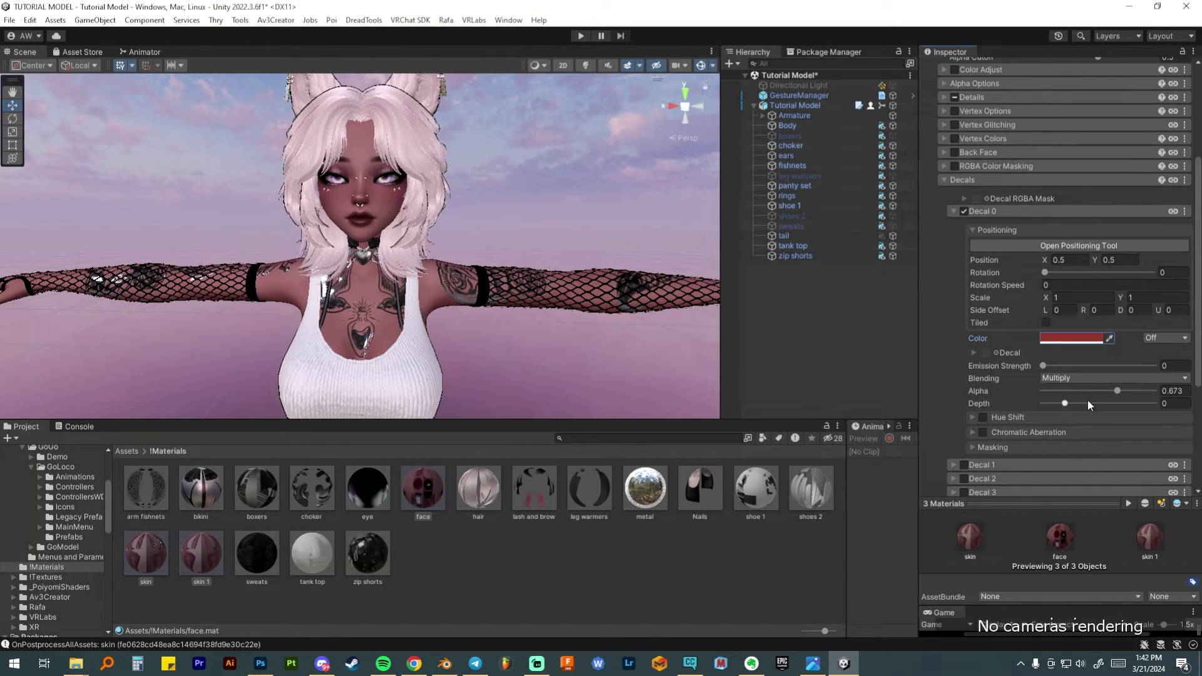
{"action": "left_click_drag", "start_coordinate": [1117, 390], "coordinate": [1159, 391]}
{"action": "left_click", "coordinate": [1165, 391]}
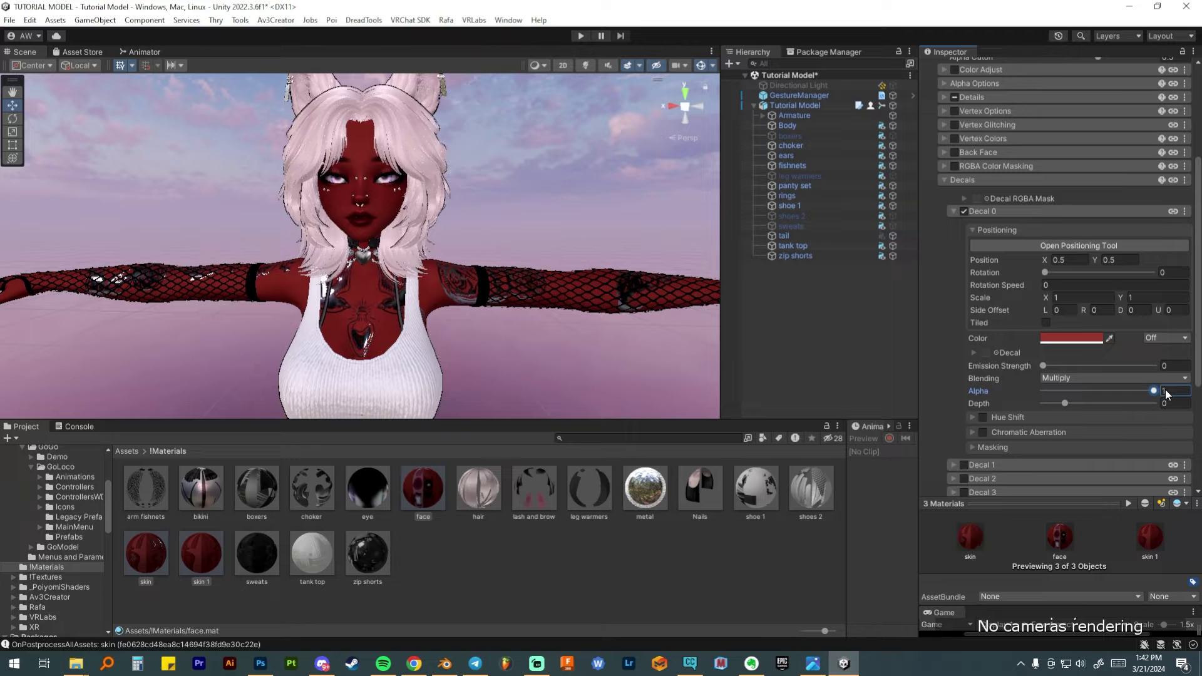
Try the softer red 824C46 as Decal 0's color at full alpha and check it on the avatar.
{"action": "left_click", "coordinate": [1094, 339]}
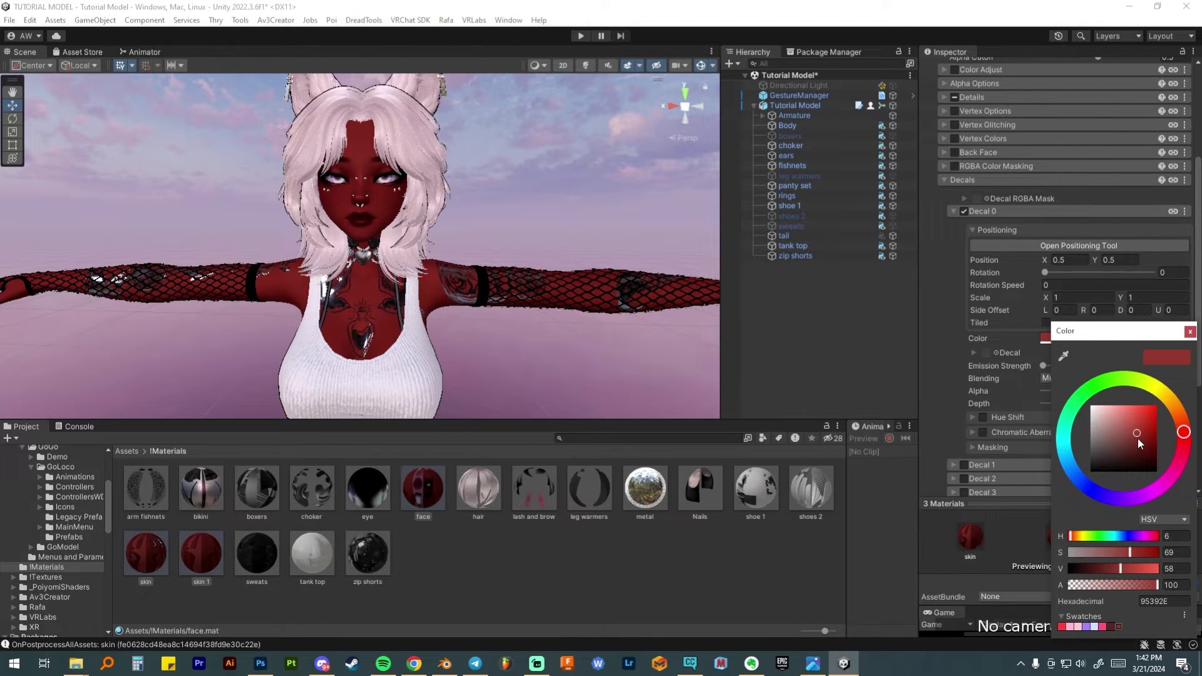
{"action": "left_click_drag", "start_coordinate": [1137, 438], "coordinate": [1122, 438]}
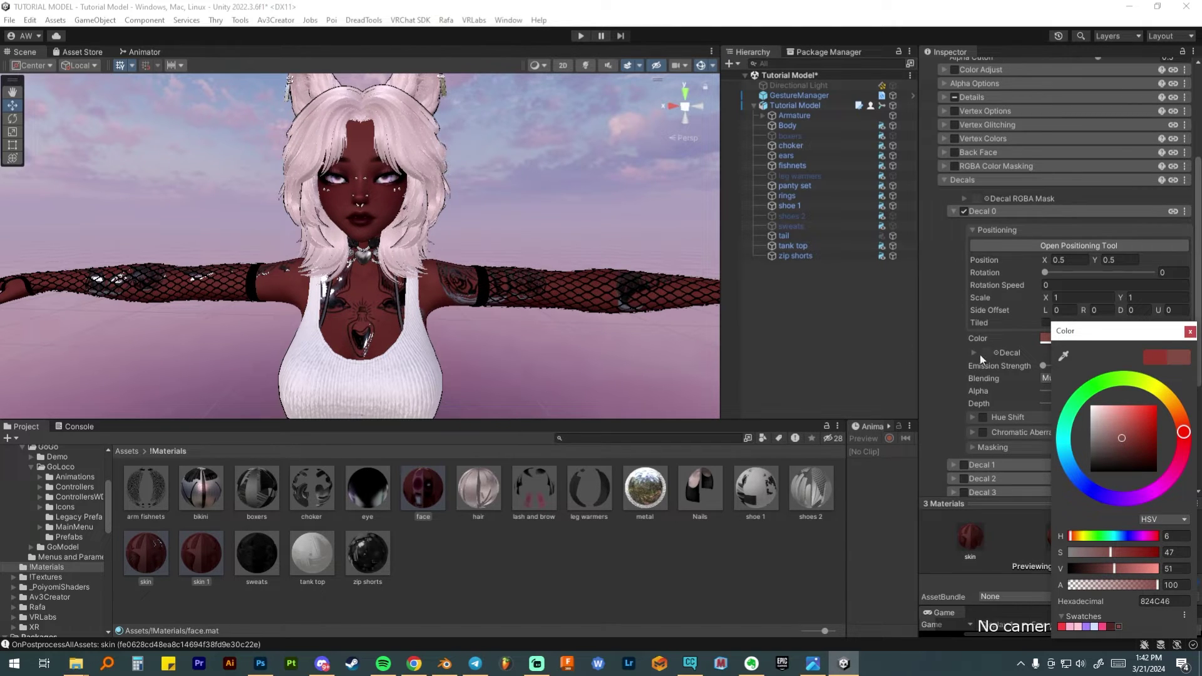
{"action": "scroll", "coordinate": [426, 287], "scroll_direction": "down", "scroll_amount": 2}
{"action": "scroll", "coordinate": [426, 287], "scroll_direction": "up", "scroll_amount": 2}
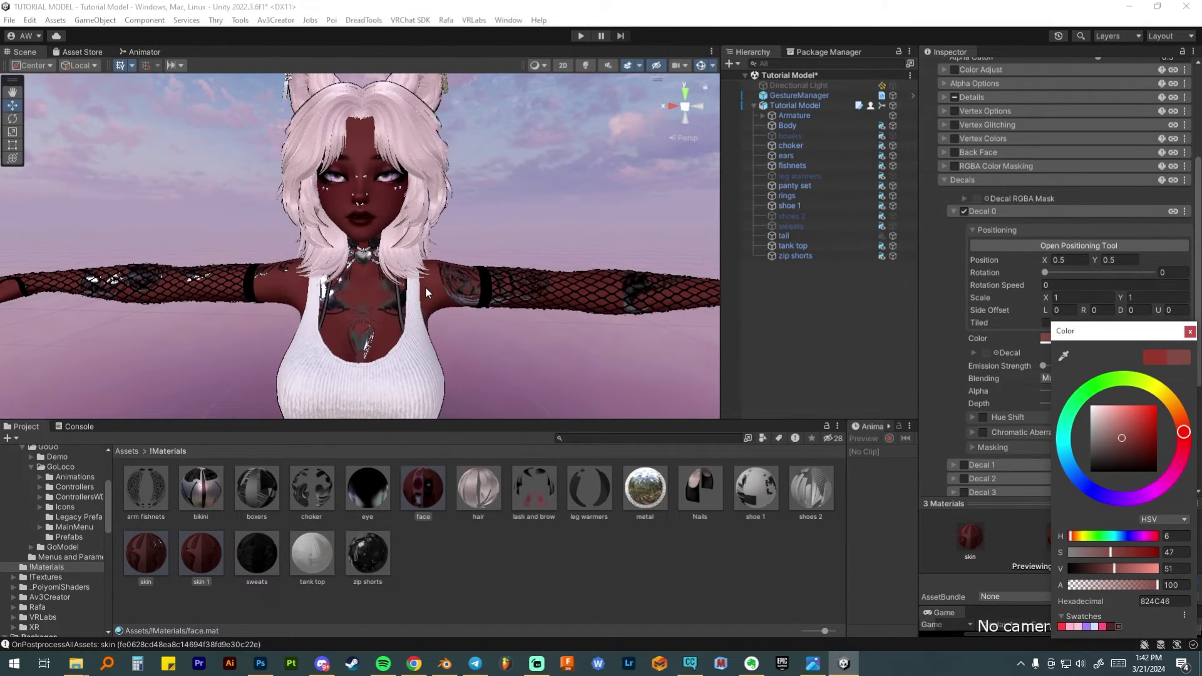
{"action": "scroll", "coordinate": [426, 287], "scroll_direction": "down", "scroll_amount": 1}
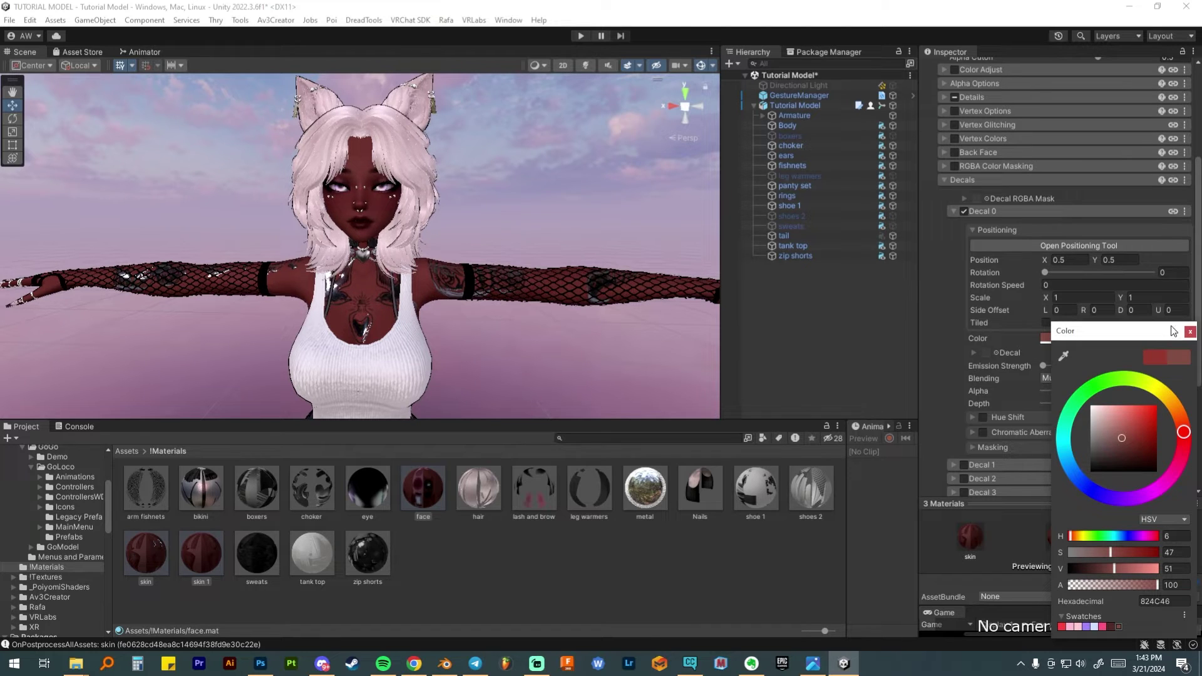
{"action": "left_click", "coordinate": [1192, 332]}
{"action": "mouse_move", "coordinate": [1151, 390]}
{"action": "left_mouse_down"}
{"action": "mouse_move", "coordinate": [1020, 386]}
{"action": "mouse_move", "coordinate": [1165, 390]}
{"action": "left_mouse_up"}
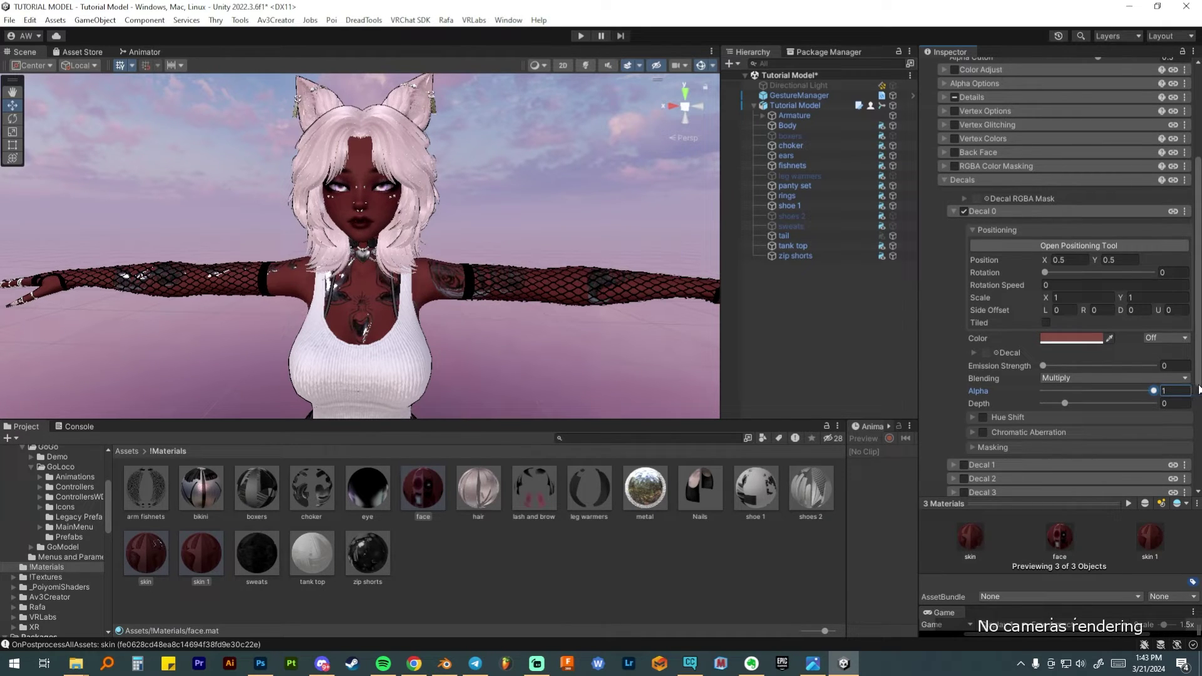
Set Decal 0's color to the darker red 764342 and check the skin tone on the avatar.
{"action": "left_click", "coordinate": [1092, 339]}
{"action": "left_click_drag", "start_coordinate": [1127, 434], "coordinate": [1123, 446]}
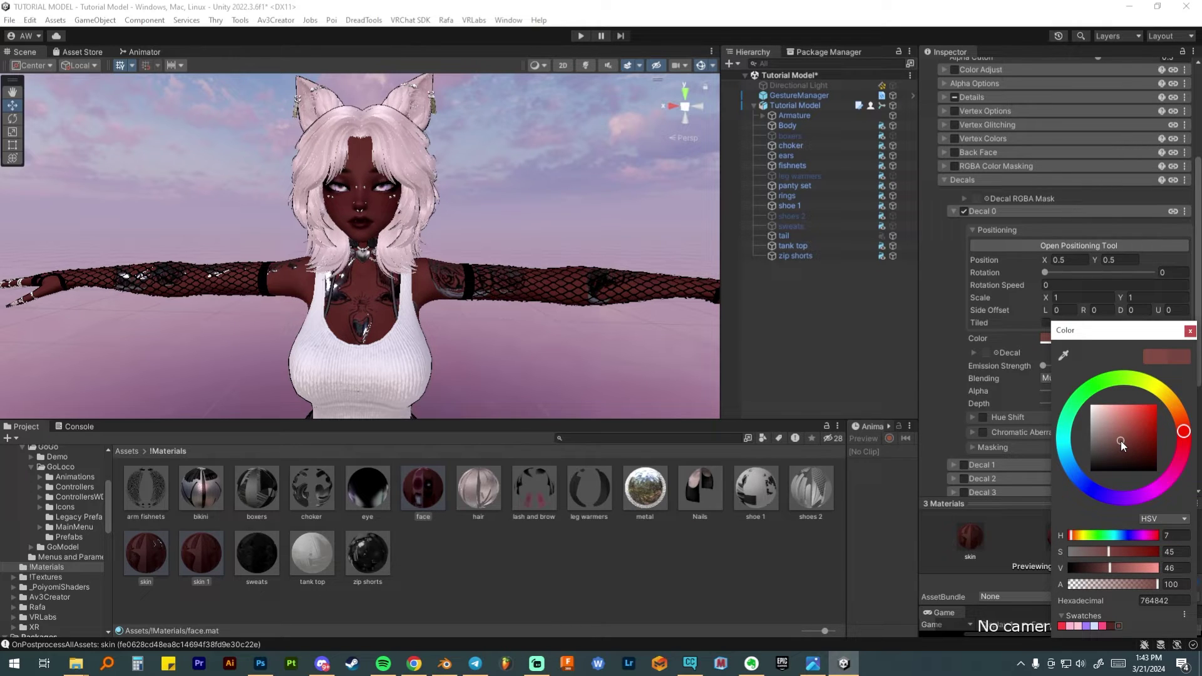
{"action": "left_click", "coordinate": [1184, 436]}
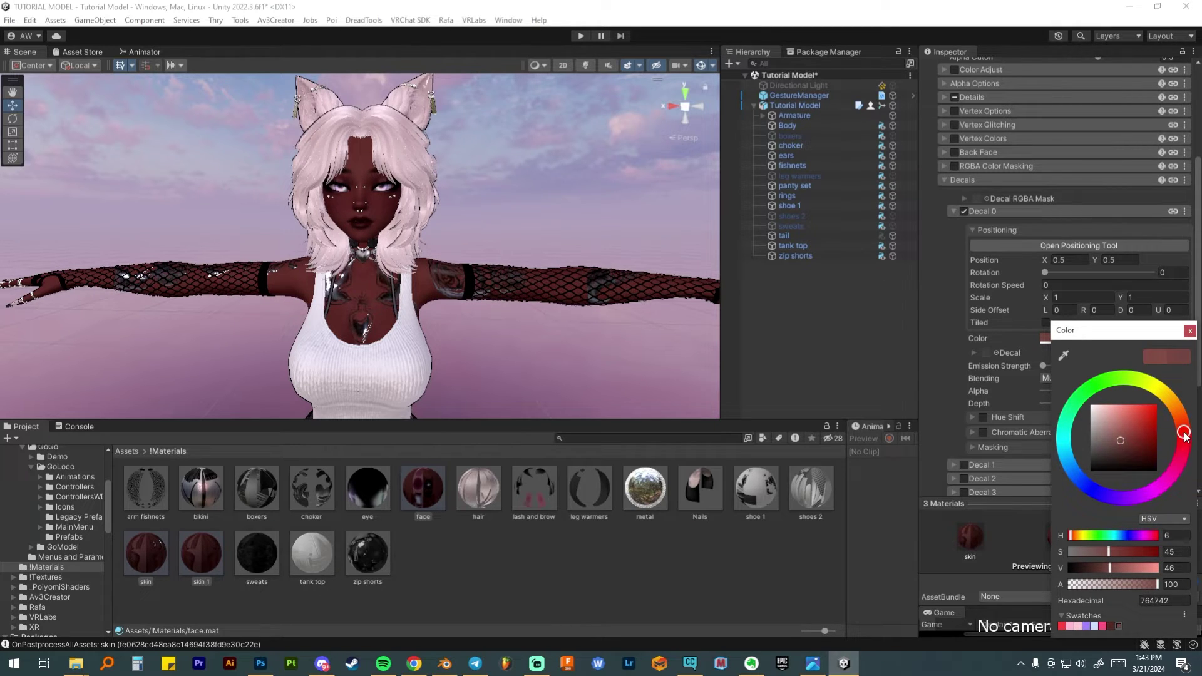
{"action": "left_click_drag", "start_coordinate": [1184, 434], "coordinate": [1183, 436]}
{"action": "scroll", "coordinate": [355, 287], "scroll_direction": "down", "scroll_amount": 2}
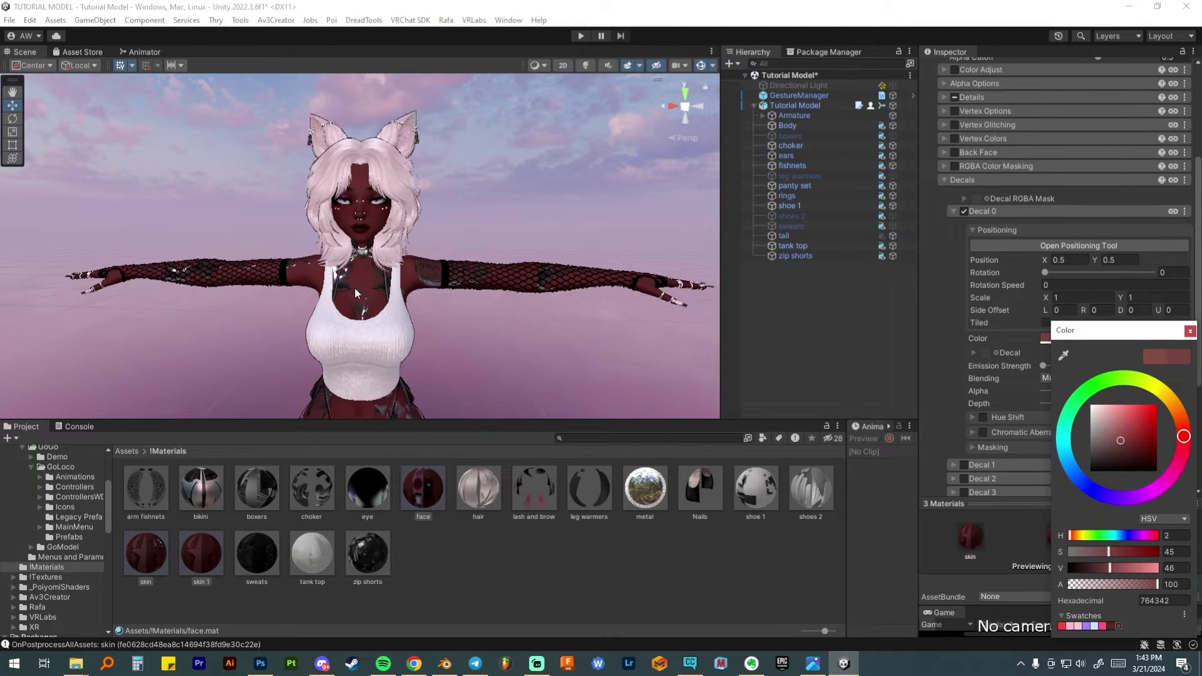
{"action": "scroll", "coordinate": [354, 287], "scroll_direction": "up", "scroll_amount": 2}
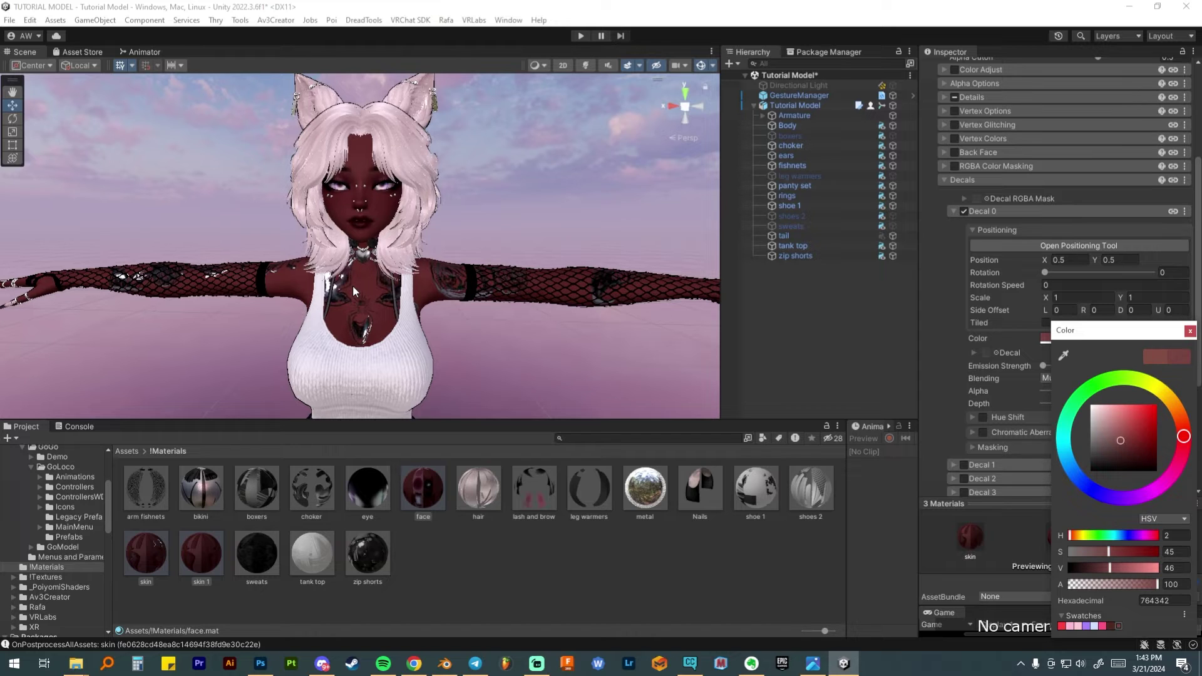
{"action": "scroll", "coordinate": [352, 285], "scroll_direction": "down", "scroll_amount": 2}
{"action": "scroll", "coordinate": [361, 307], "scroll_direction": "up", "scroll_amount": 1}
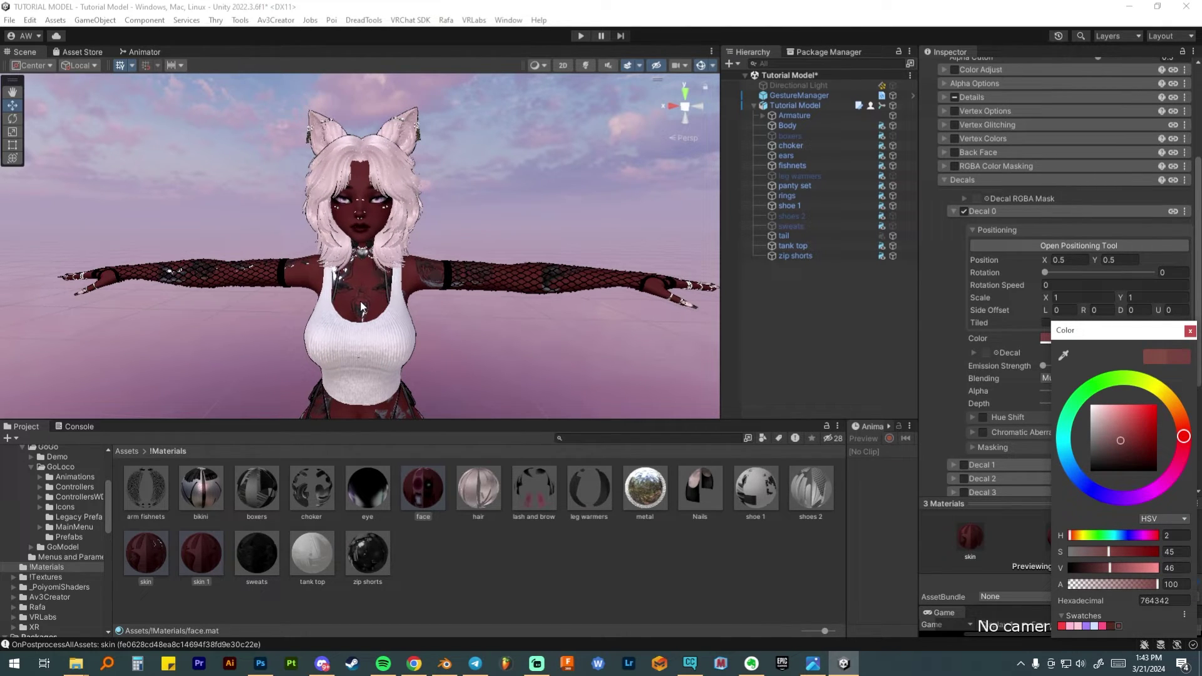
{"action": "left_click", "coordinate": [1190, 332]}
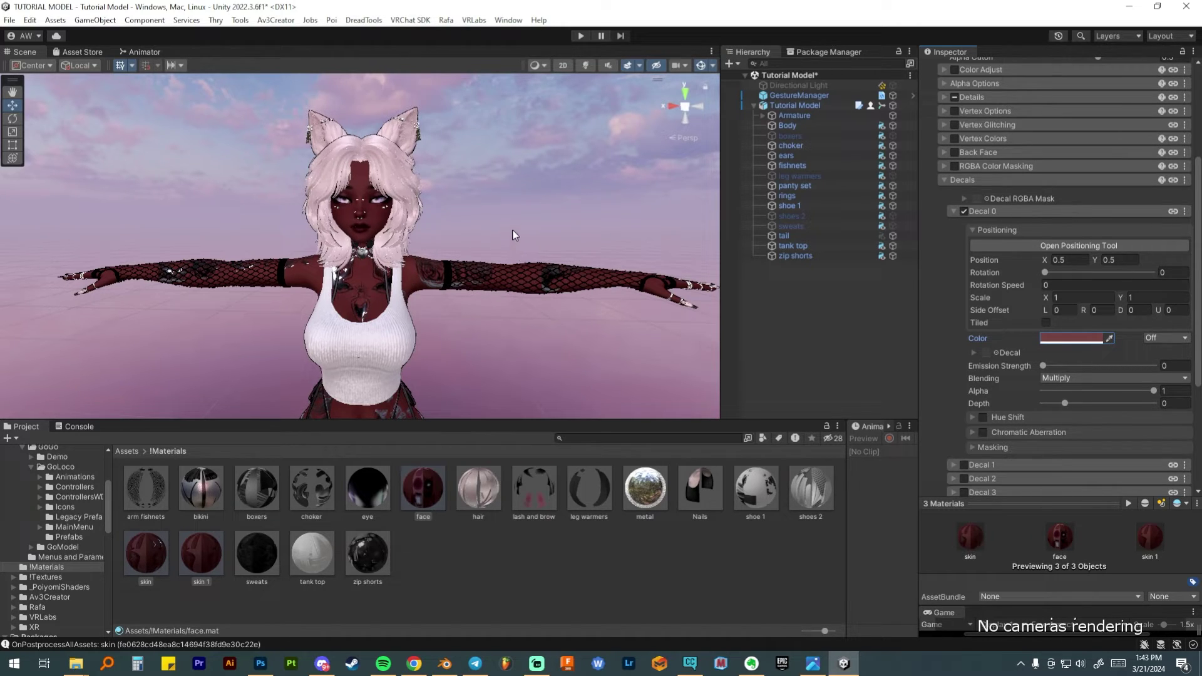
Set Decal 0's alpha to 0 and mark that property as Animated (when locked).
{"action": "left_click_drag", "start_coordinate": [1154, 390], "coordinate": [1036, 389]}
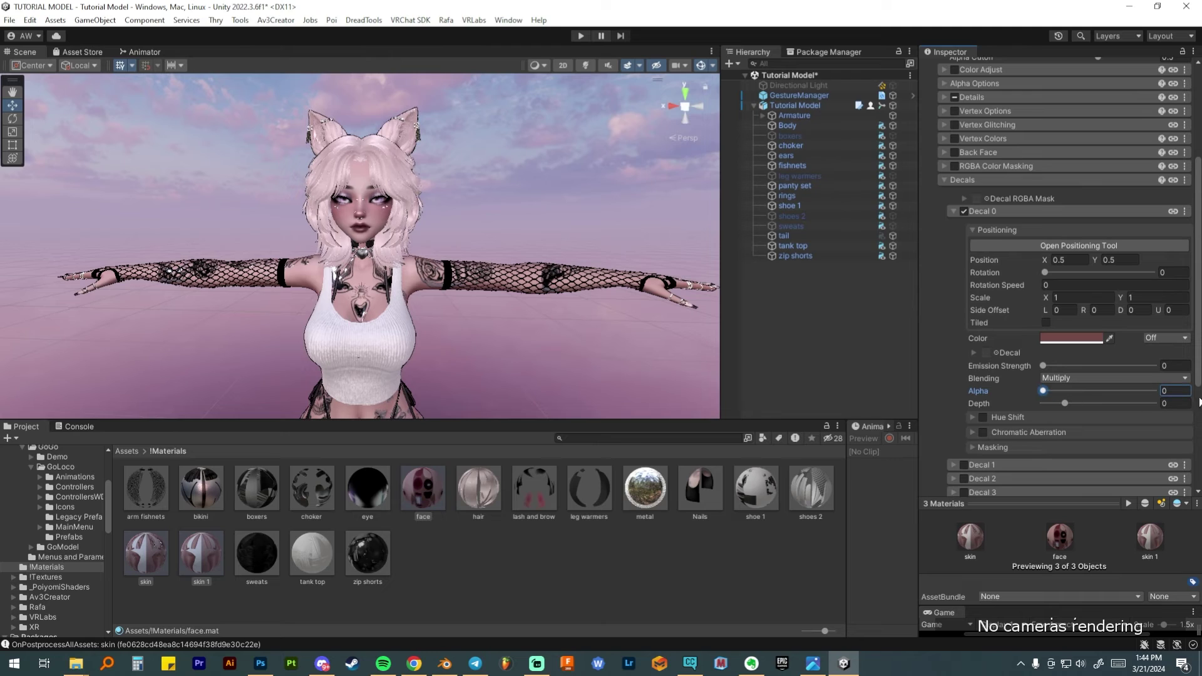
{"action": "right_click", "coordinate": [979, 389]}
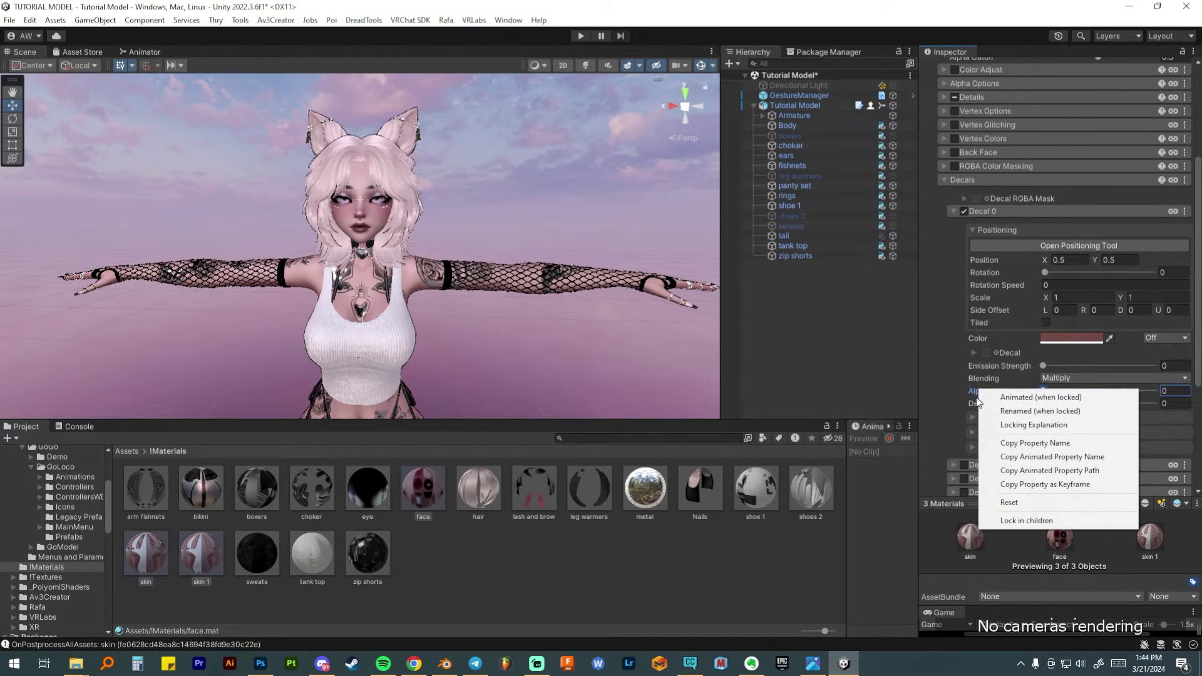
{"action": "left_click", "coordinate": [1028, 398]}
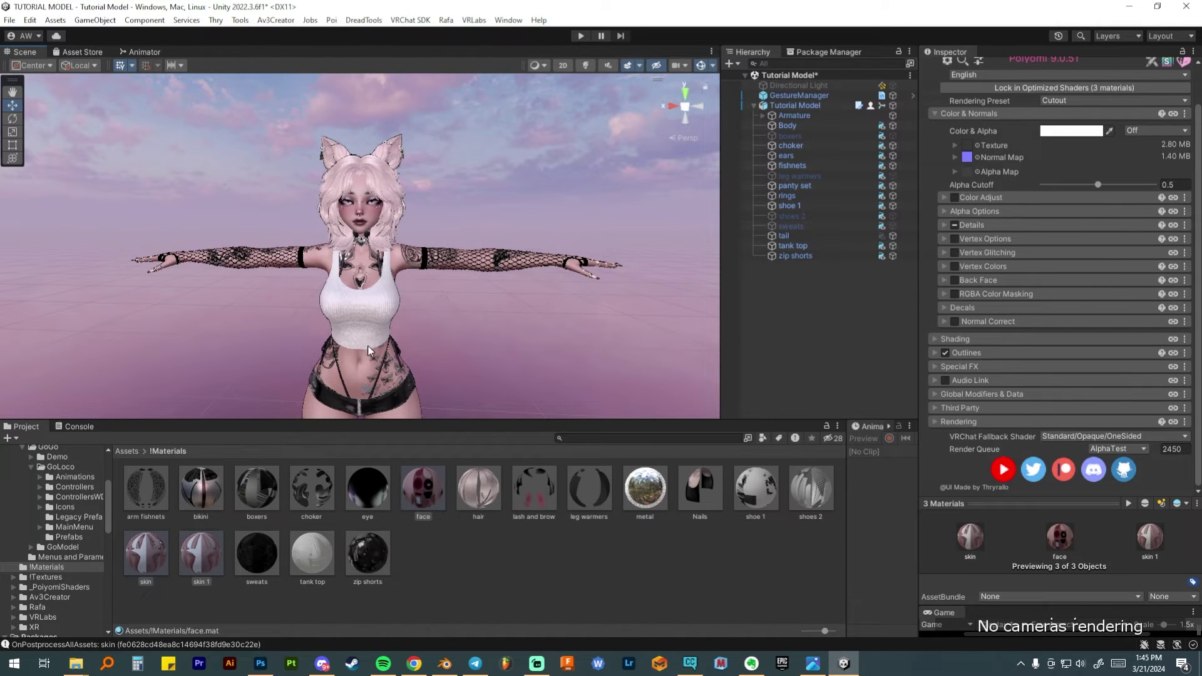
{"action": "left_click_drag", "start_coordinate": [378, 328], "coordinate": [407, 315], "text": "alt"}
{"action": "middle_click_drag", "start_coordinate": [407, 311], "coordinate": [427, 296]}
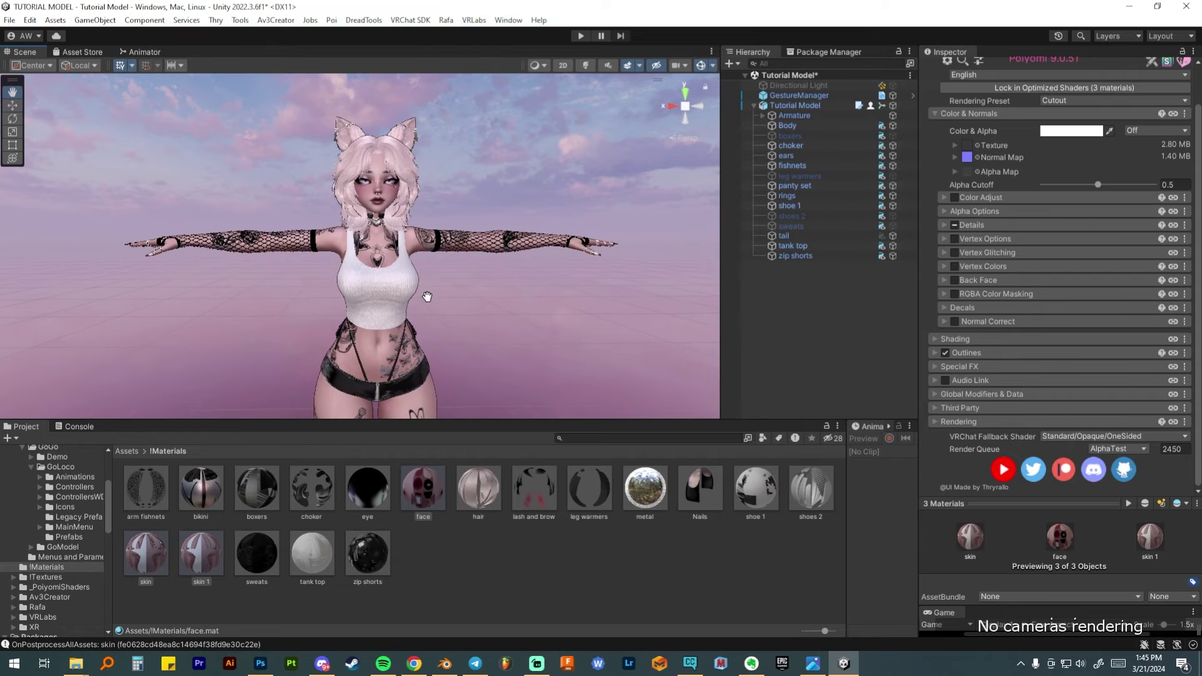
{"action": "scroll", "coordinate": [427, 298], "scroll_direction": "up", "scroll_amount": 3}
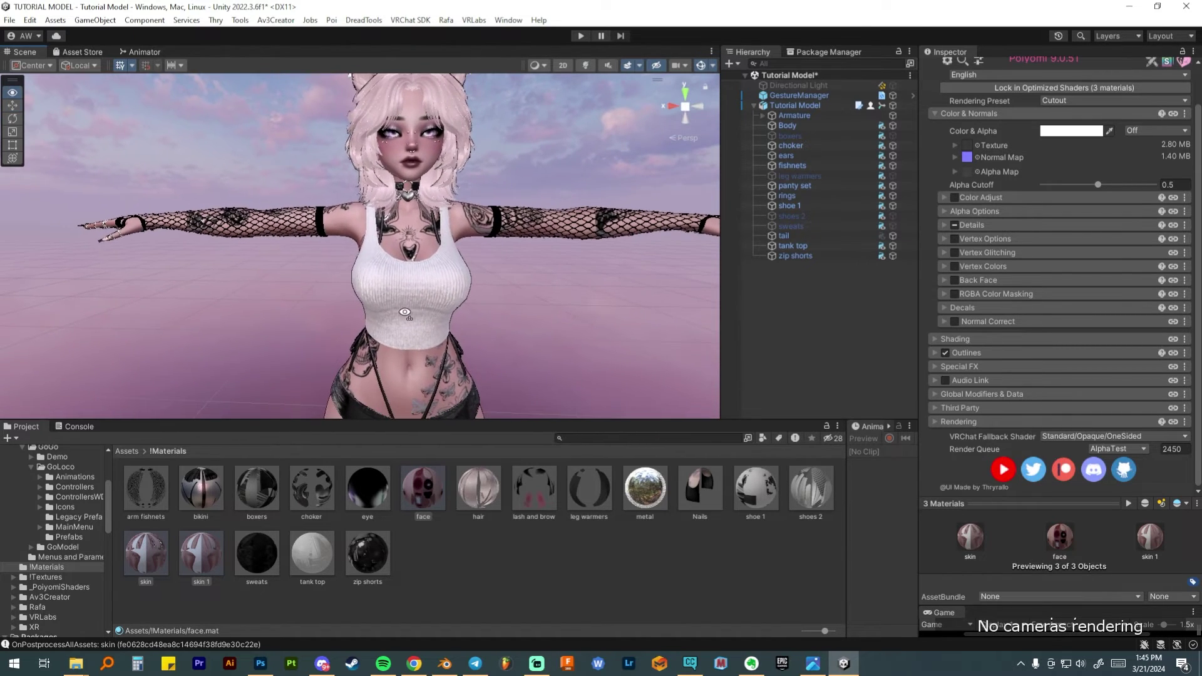
{"action": "middle_click_drag", "start_coordinate": [420, 291], "coordinate": [399, 297]}
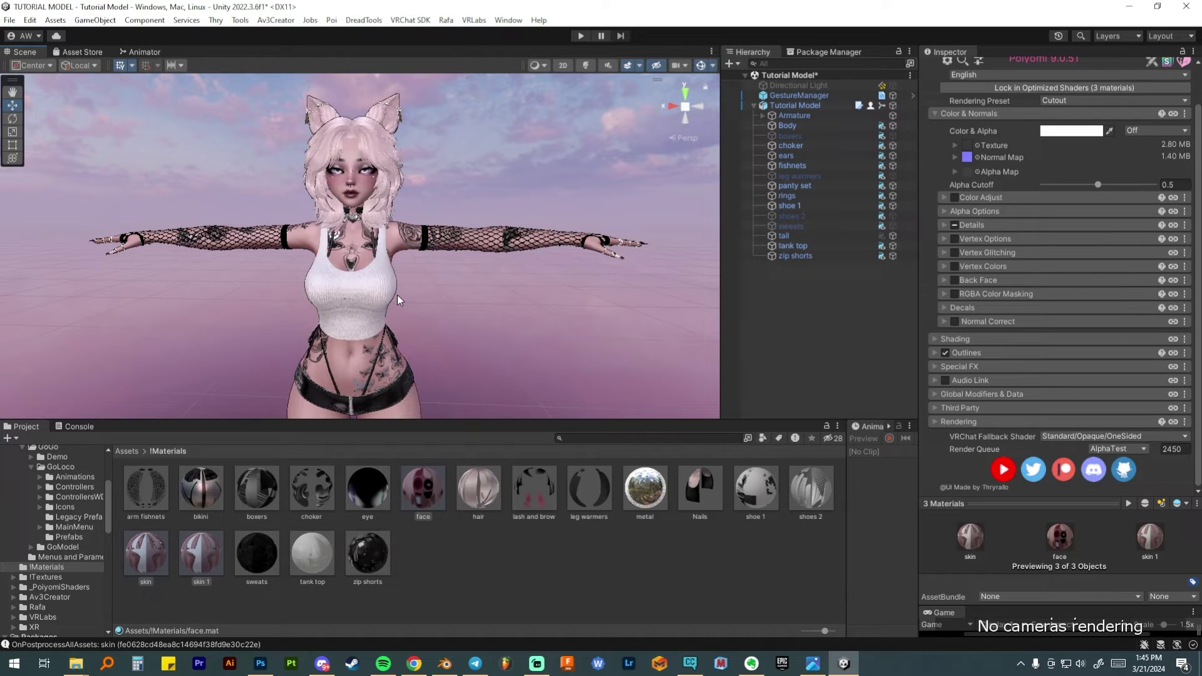
Duplicate the Tutorial Model avatar and hide the original in the scene view.
{"action": "left_click", "coordinate": [754, 106]}
{"action": "left_click", "coordinate": [785, 104]}
{"action": "right_click", "coordinate": [786, 104]}
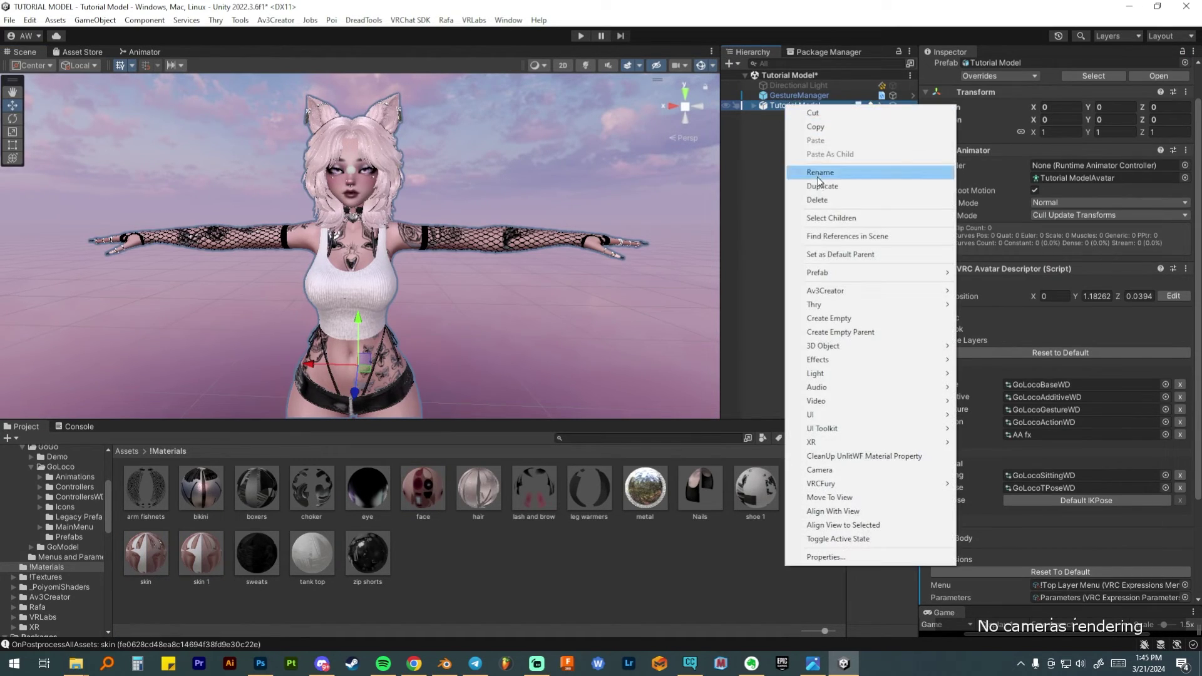
{"action": "left_click", "coordinate": [821, 185]}
{"action": "left_click", "coordinate": [726, 105]}
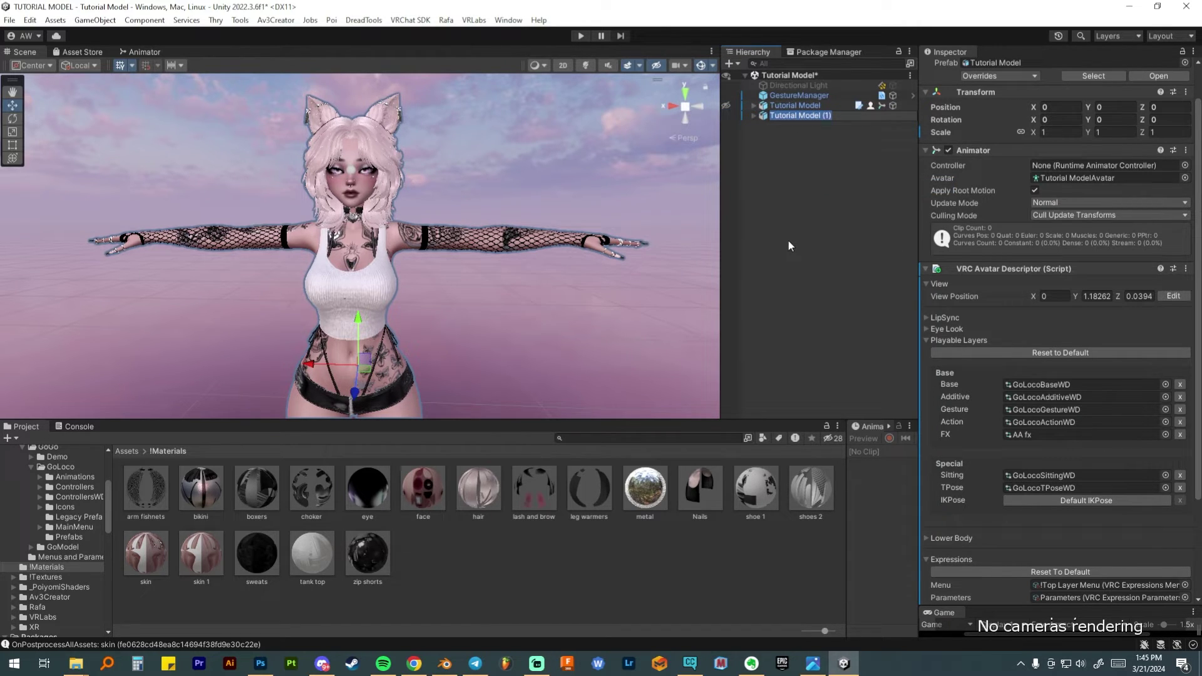
{"action": "left_click", "coordinate": [787, 241]}
Assign the AA fx controller to the Animator of the duplicate, Tutorial Model (1).
{"action": "left_click", "coordinate": [801, 116]}
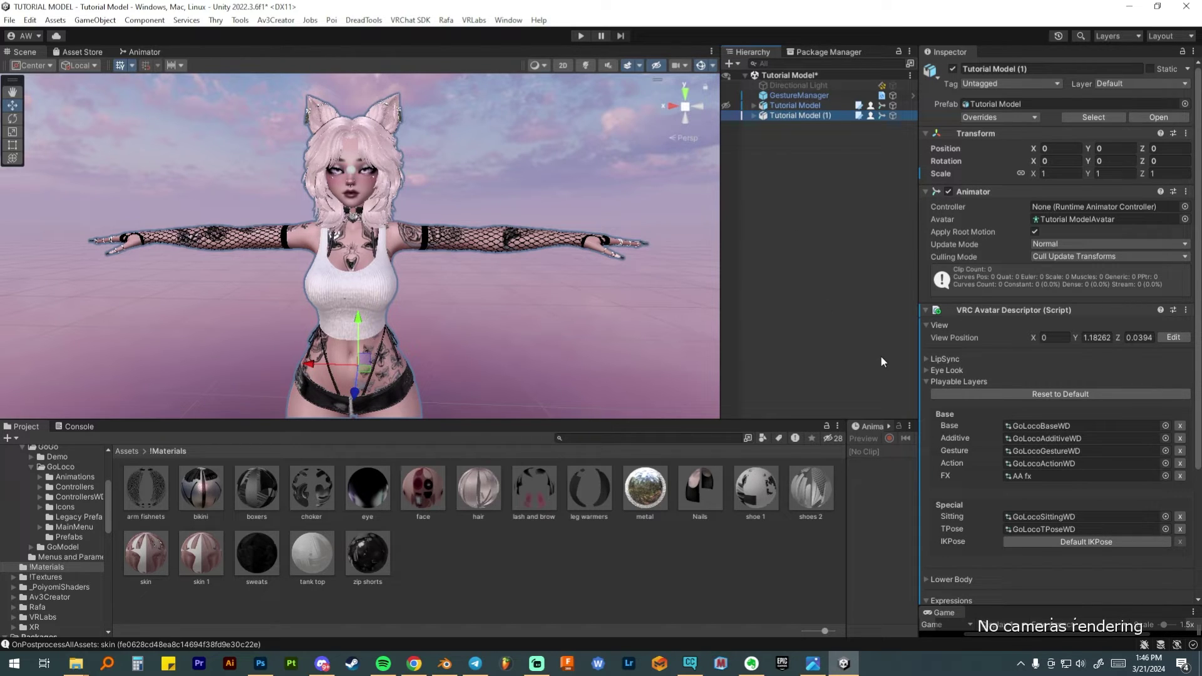
{"action": "left_click", "coordinate": [1185, 207]}
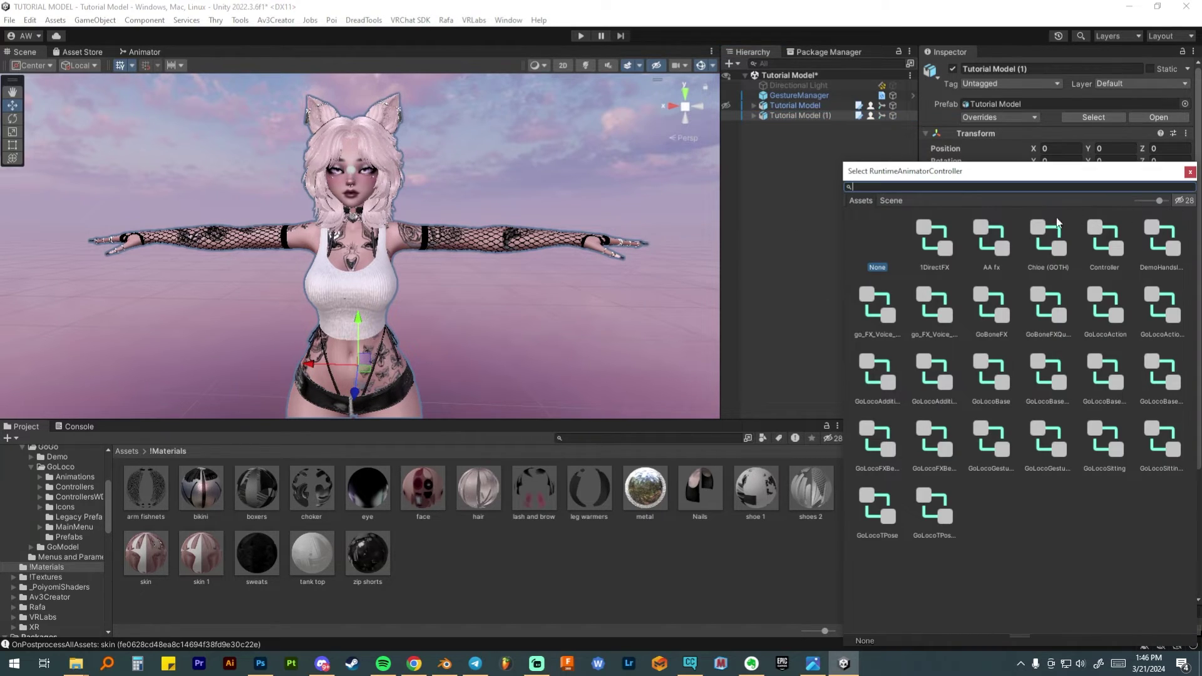
{"action": "double_click", "coordinate": [991, 232]}
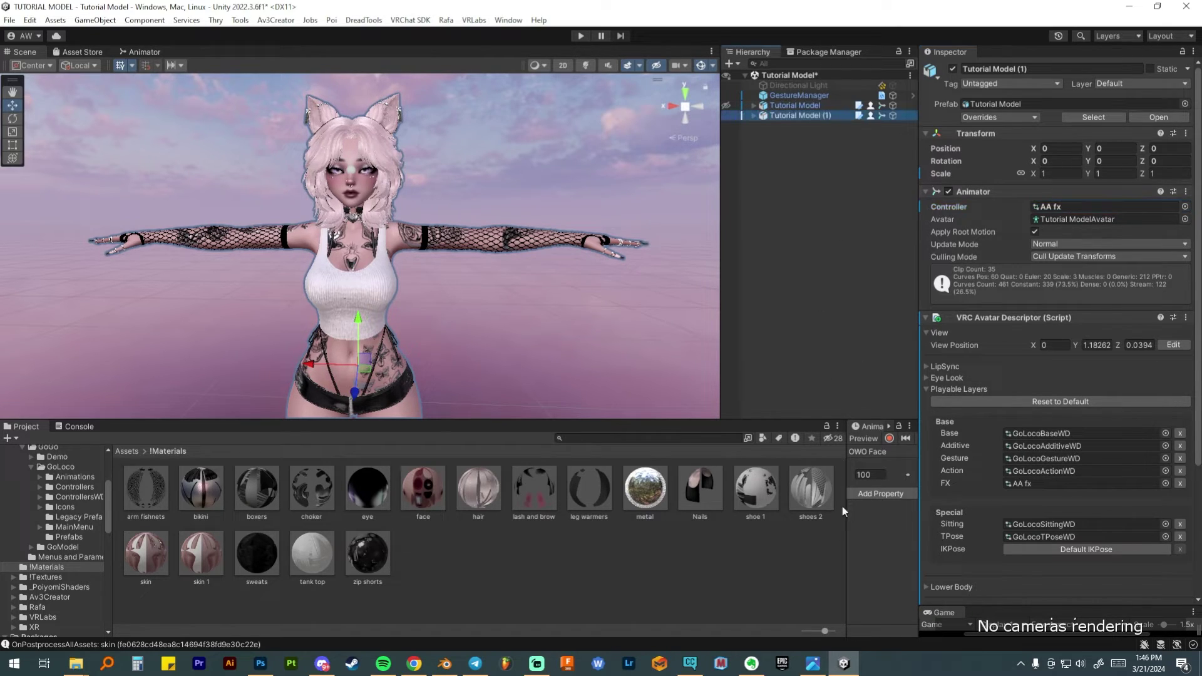
Widen the Animation window and create a new clip named Skin Tone in the !Descriptor Files > Animations folder.
{"action": "left_click_drag", "start_coordinate": [848, 521], "coordinate": [164, 526]}
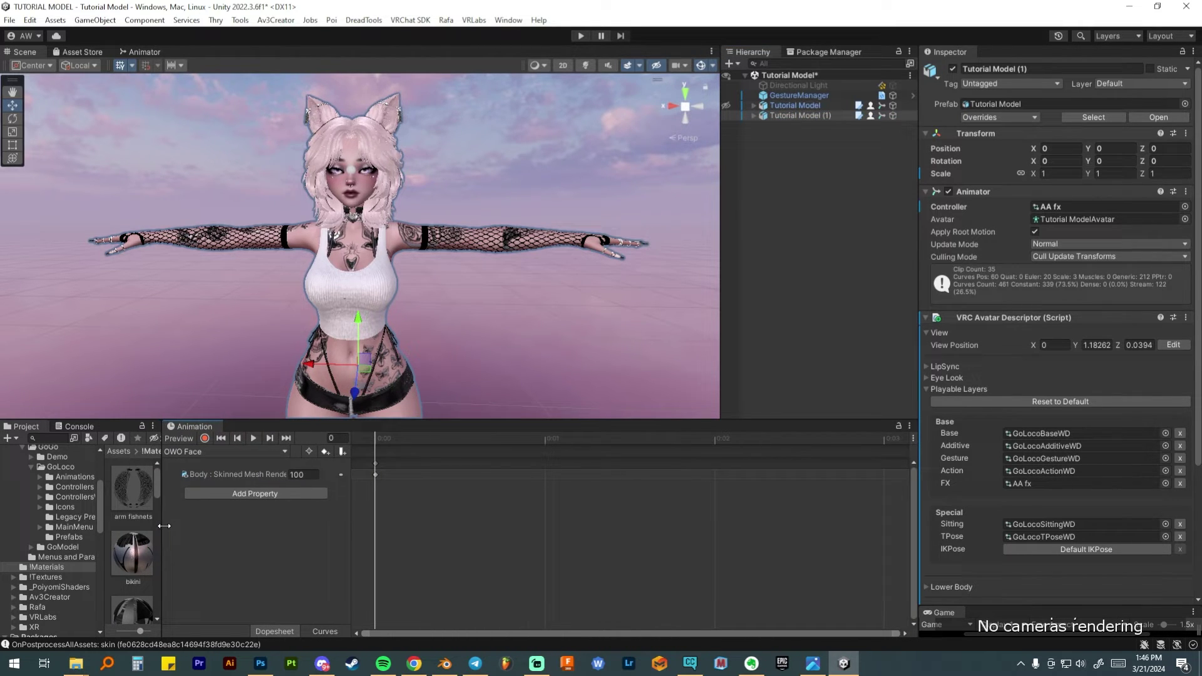
{"action": "left_click", "coordinate": [194, 452]}
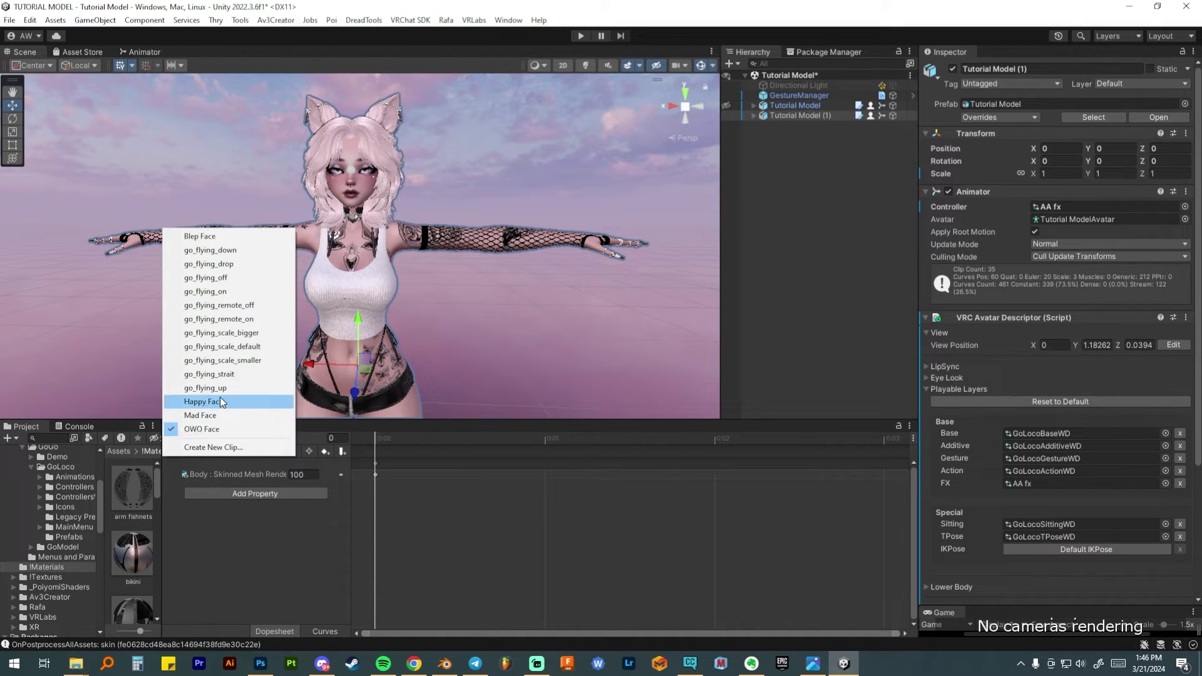
{"action": "left_click", "coordinate": [213, 447]}
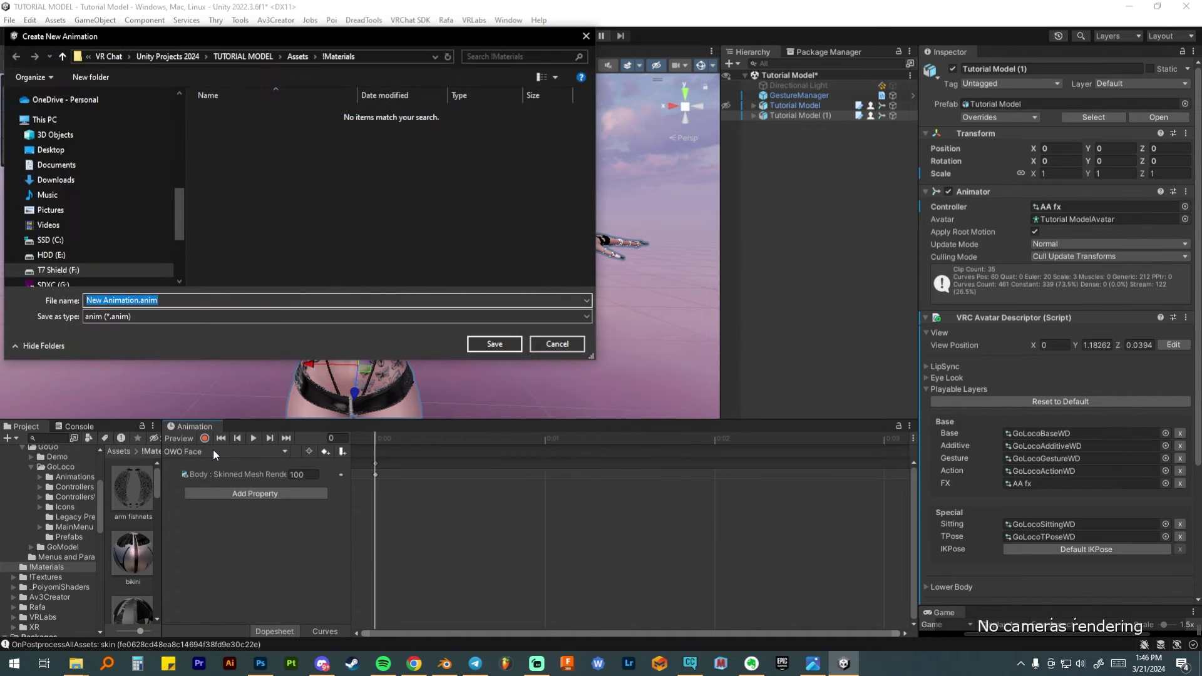
{"action": "type", "text": "Skin Tone"}
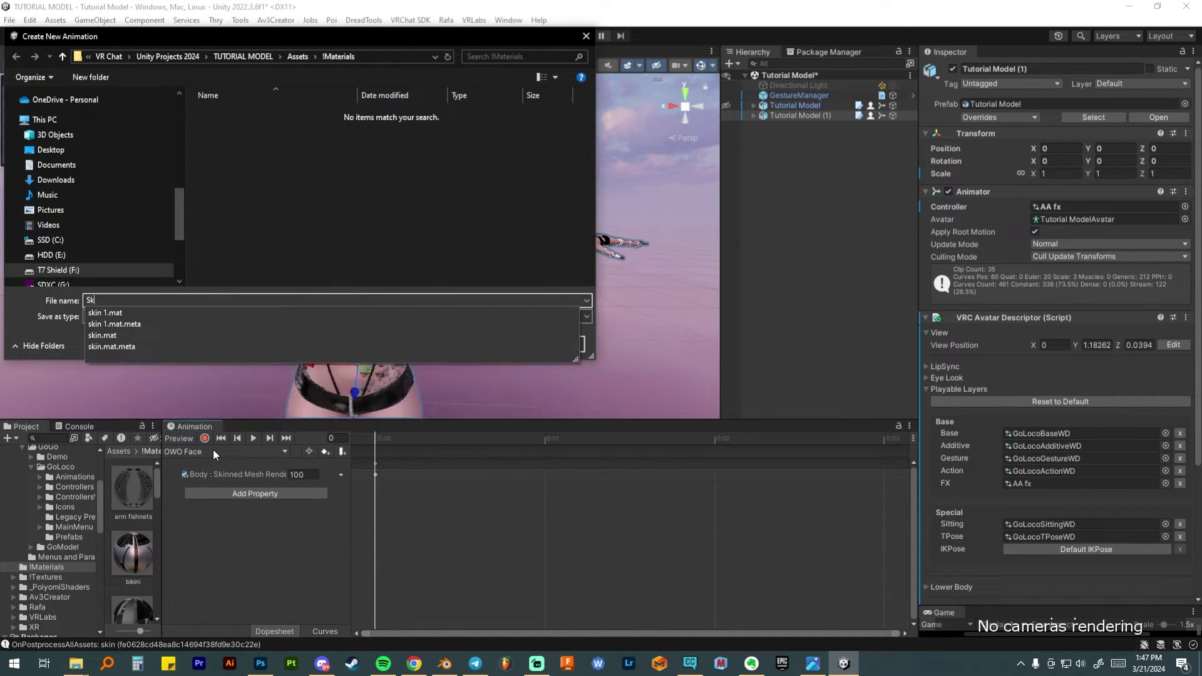
{"action": "left_click", "coordinate": [295, 57]}
{"action": "double_click", "coordinate": [246, 114]}
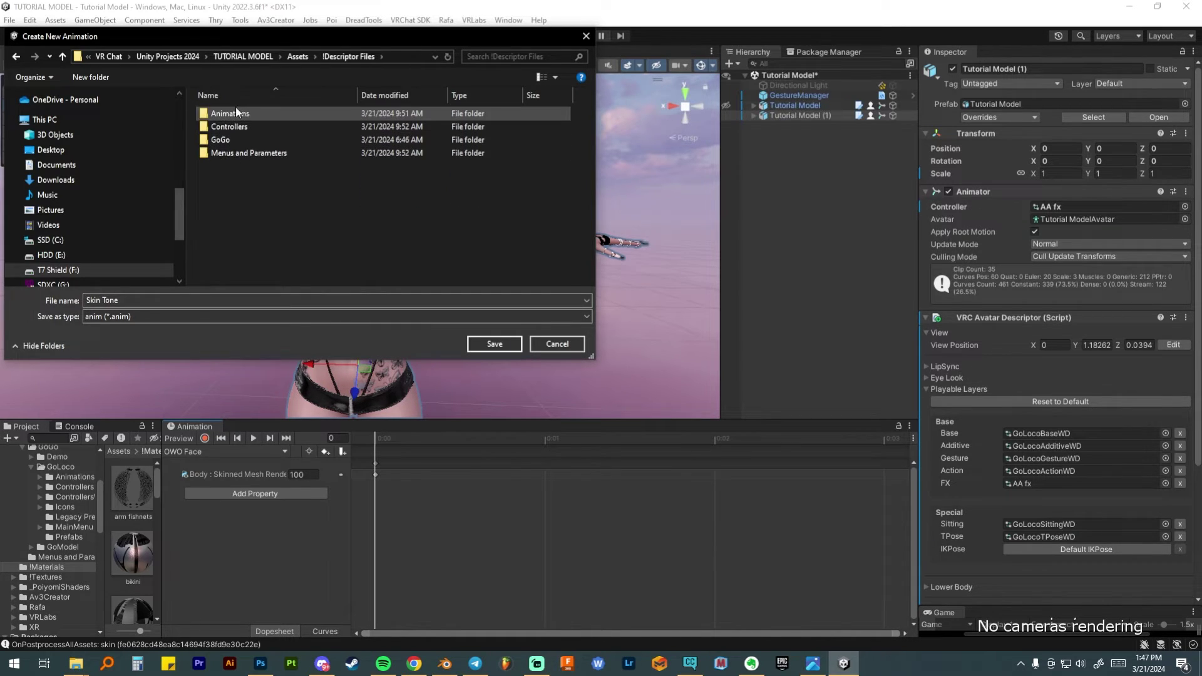
{"action": "double_click", "coordinate": [232, 115]}
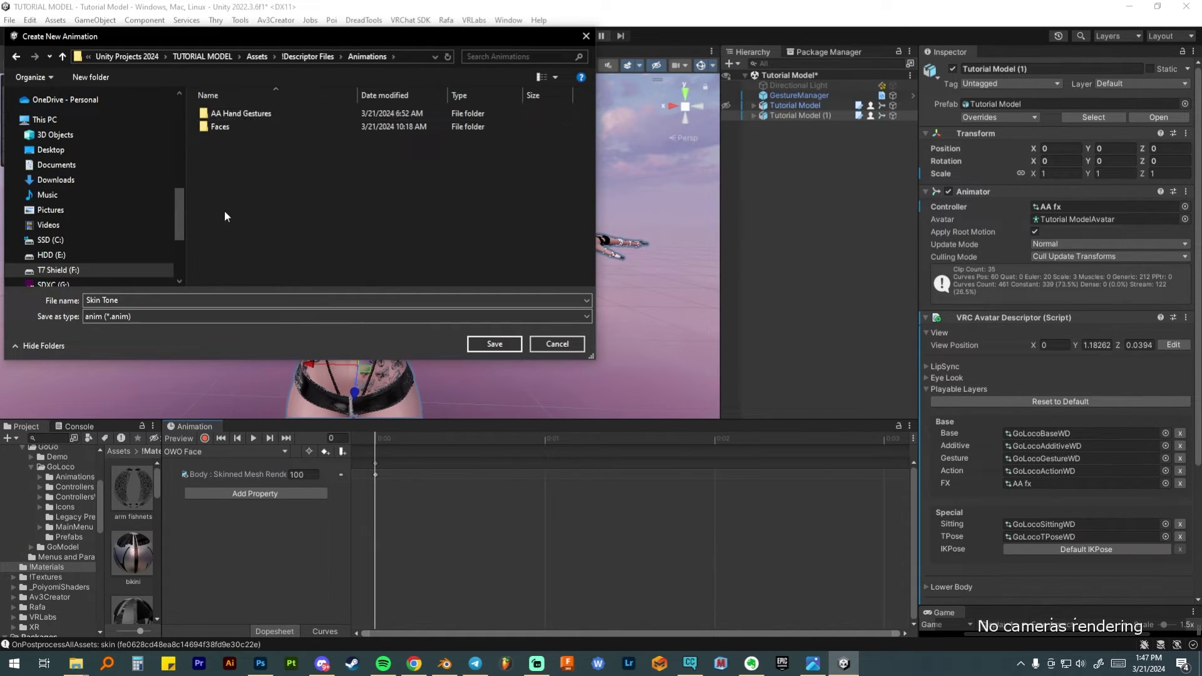
{"action": "left_click", "coordinate": [495, 345]}
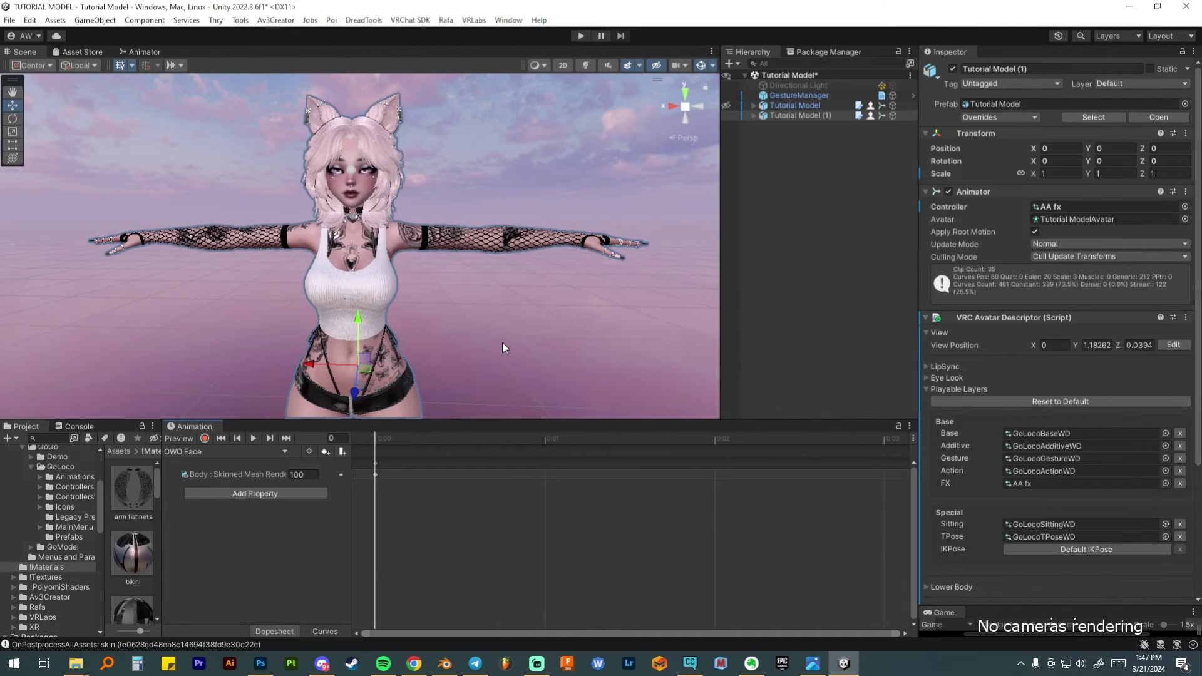
Select the Body mesh of Tutorial Model (1), collapse its BlendShapes and expand its skin material settings.
{"action": "left_click", "coordinate": [753, 115]}
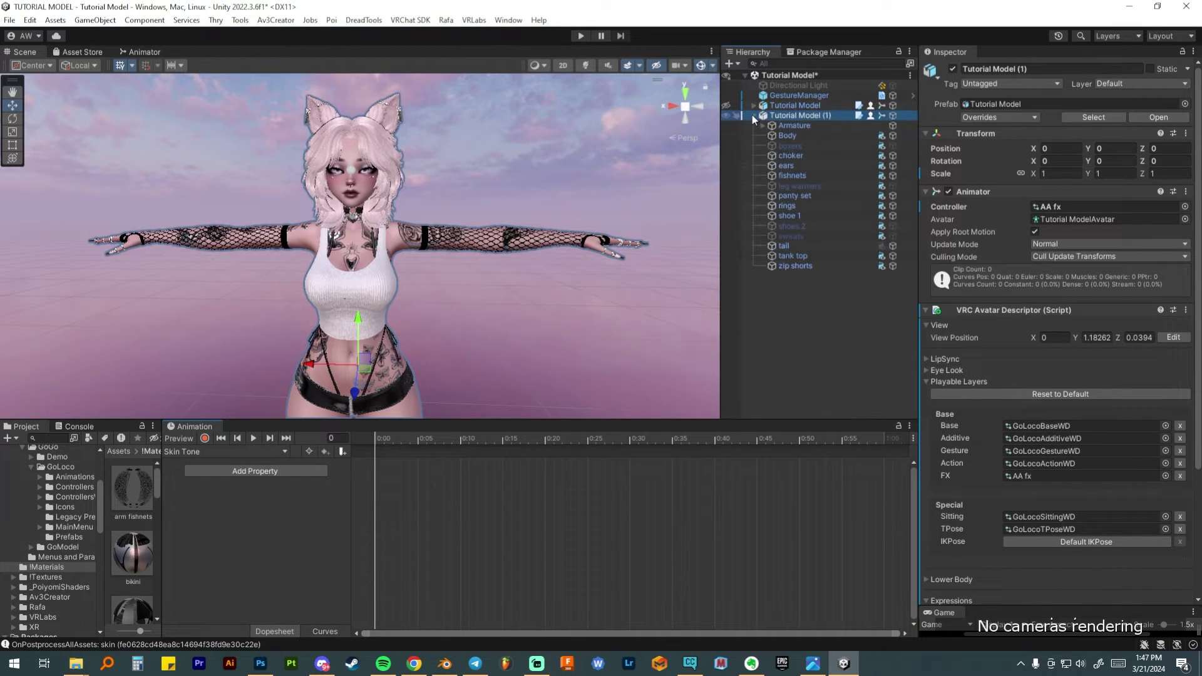
{"action": "left_click", "coordinate": [787, 136]}
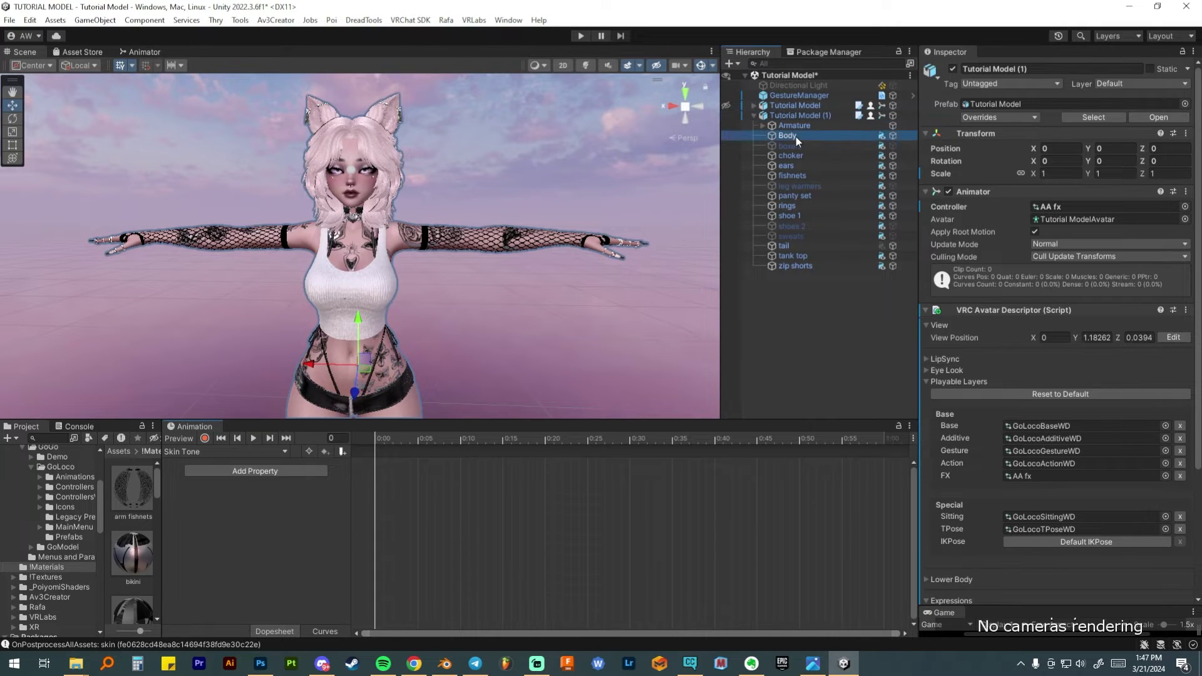
{"action": "left_click", "coordinate": [972, 591]}
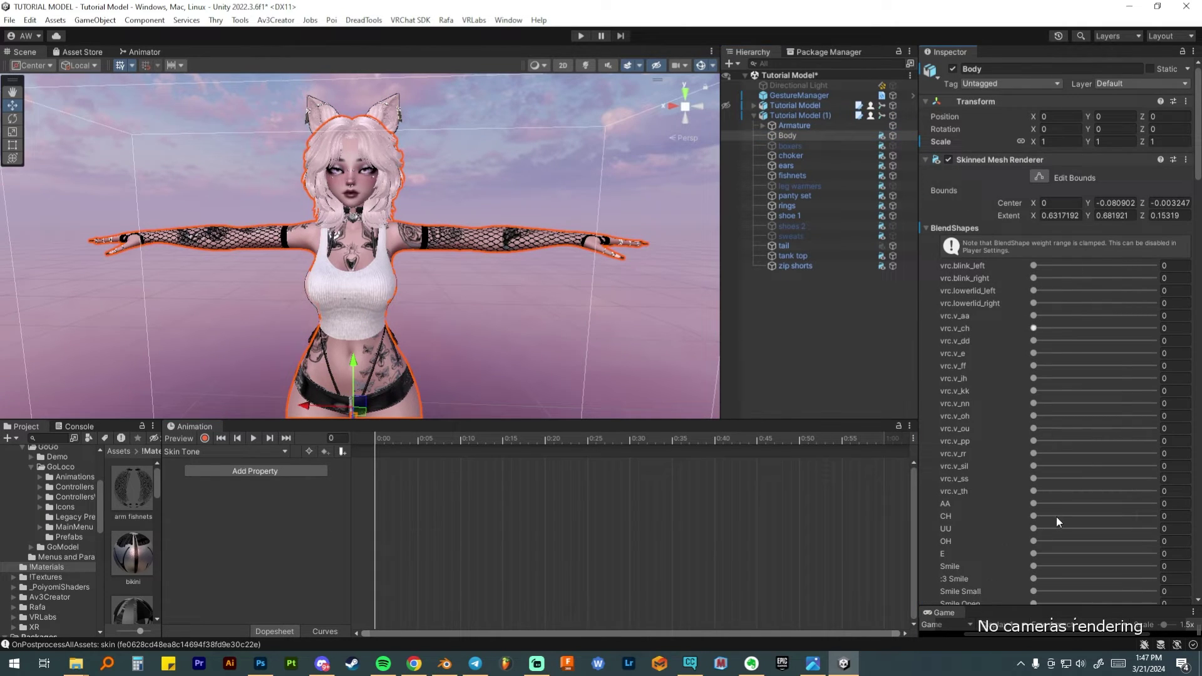
{"action": "left_click", "coordinate": [927, 228]}
{"action": "scroll", "coordinate": [960, 344], "scroll_direction": "down", "scroll_amount": 3}
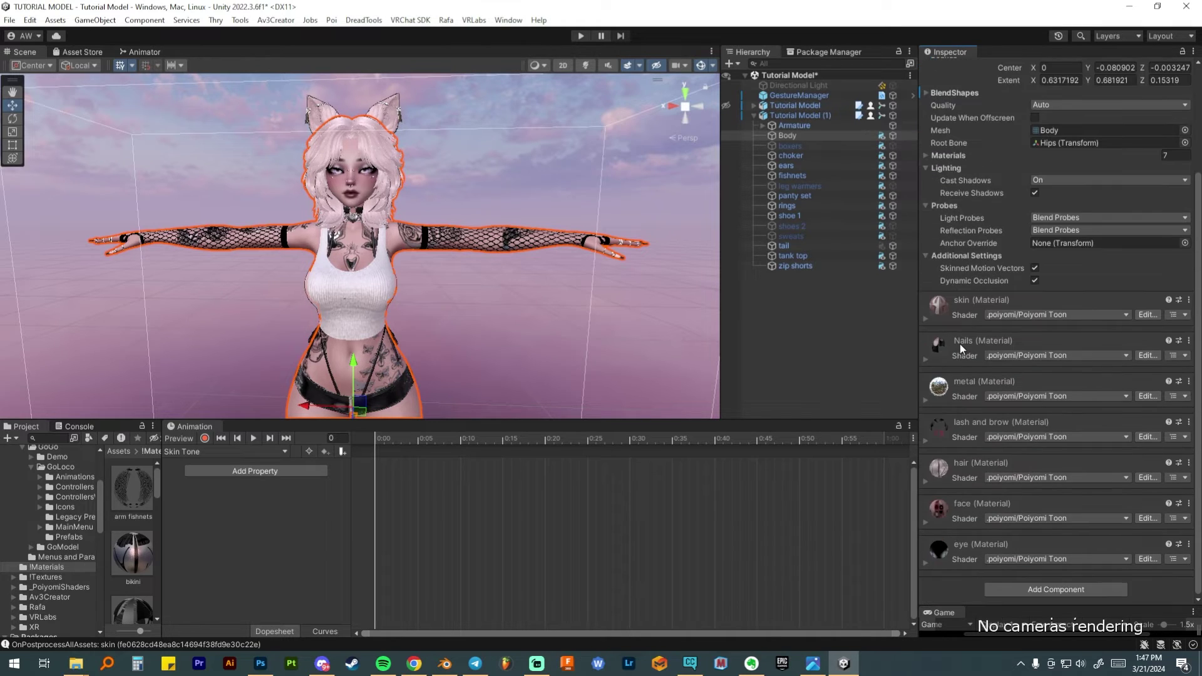
{"action": "left_click", "coordinate": [924, 320]}
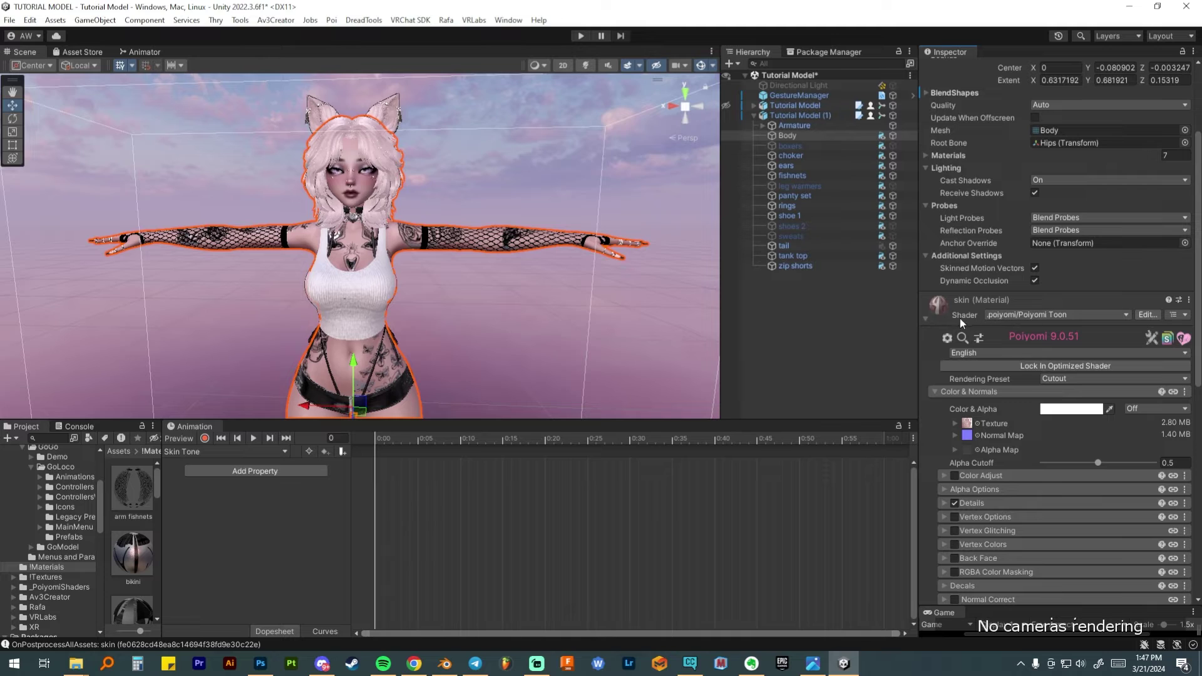
{"action": "scroll", "coordinate": [957, 319], "scroll_direction": "down", "scroll_amount": 2}
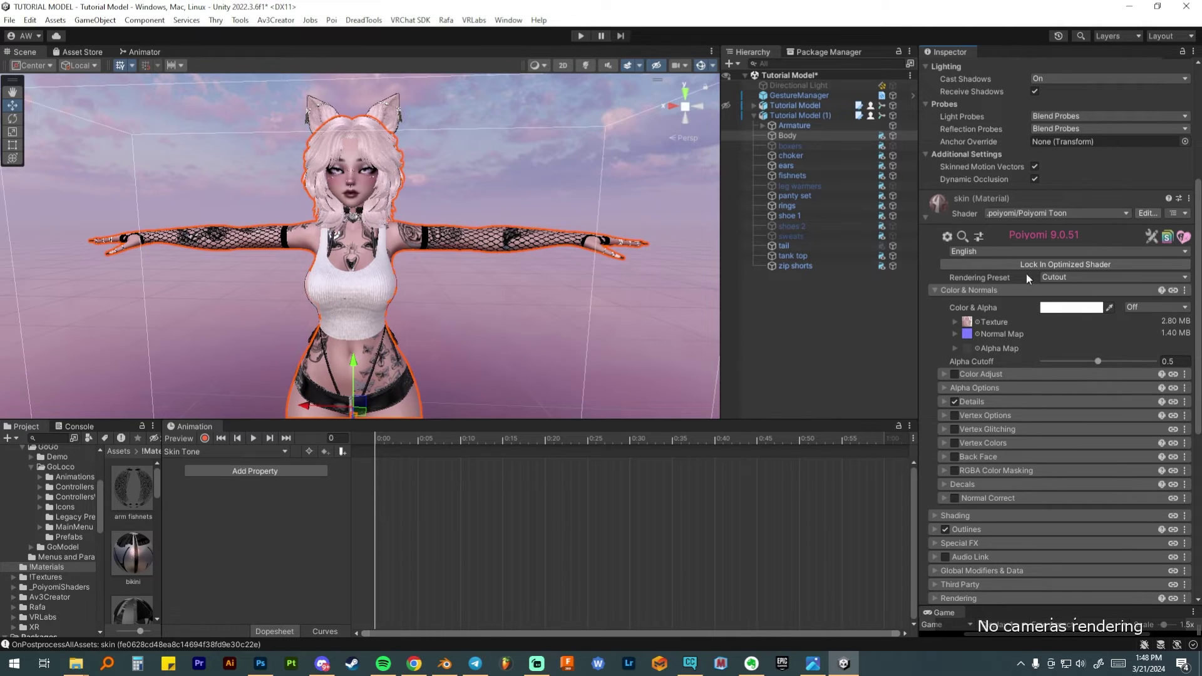
Expand the Body's face material settings and its Decals section.
{"action": "scroll", "coordinate": [1035, 373], "scroll_direction": "down", "scroll_amount": 10}
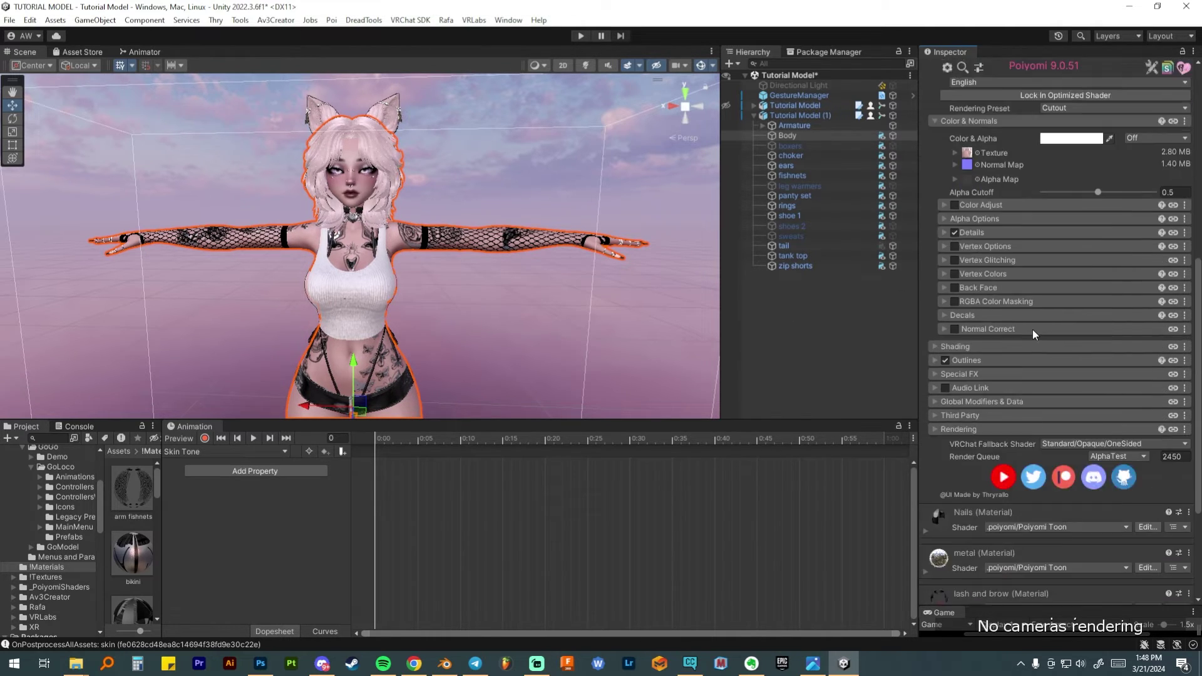
{"action": "left_click", "coordinate": [926, 522]}
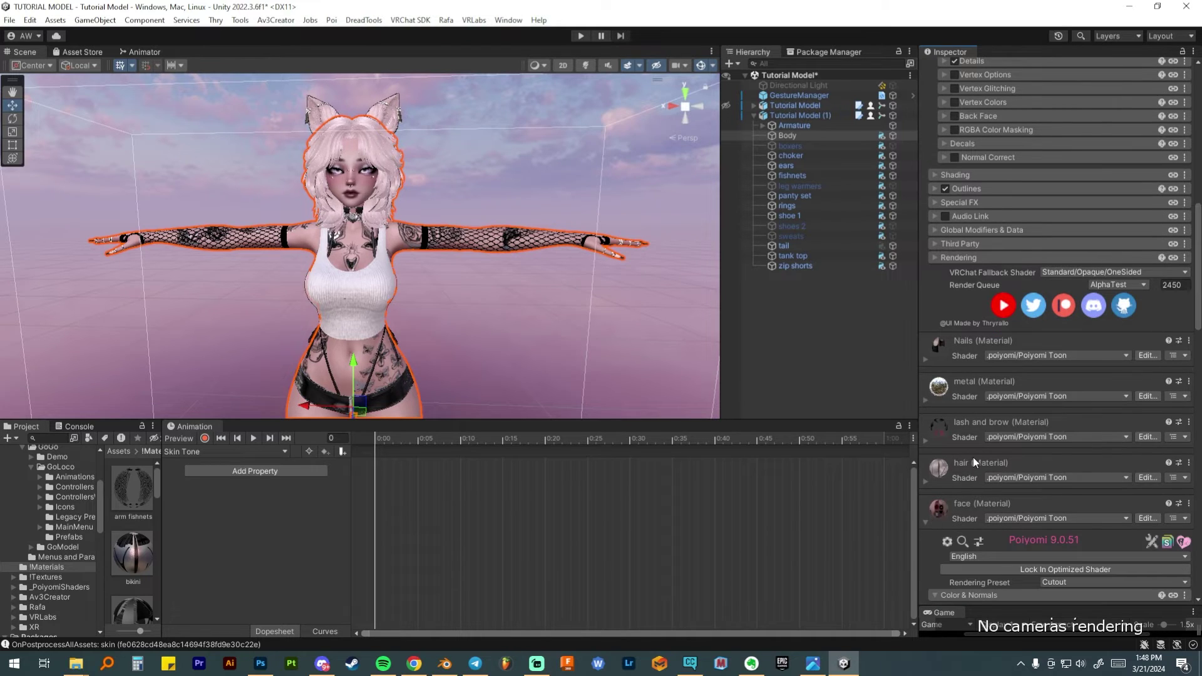
{"action": "scroll", "coordinate": [973, 457], "scroll_direction": "down", "scroll_amount": 5}
{"action": "scroll", "coordinate": [973, 460], "scroll_direction": "down", "scroll_amount": 8}
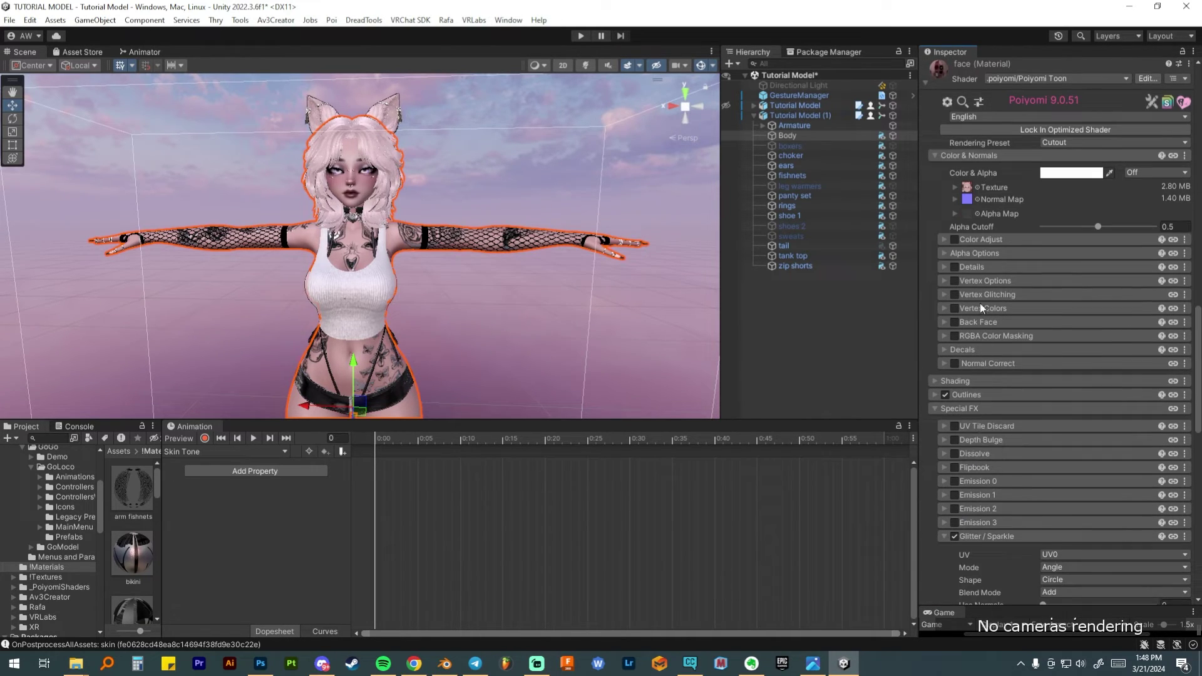
{"action": "left_click", "coordinate": [971, 350]}
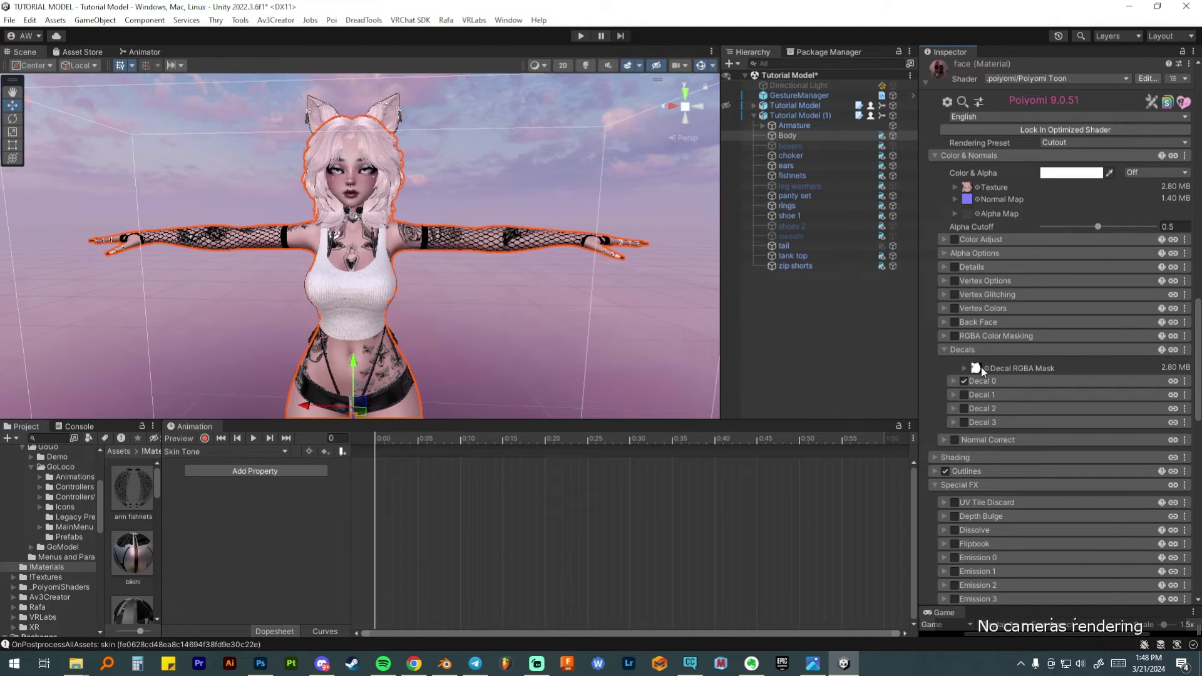
Expand the Decal 0 settings in both the skin and face materials, opening the skin's Decals section as well.
{"action": "scroll", "coordinate": [981, 367], "scroll_direction": "up", "scroll_amount": 13}
{"action": "scroll", "coordinate": [981, 366], "scroll_direction": "down", "scroll_amount": 14}
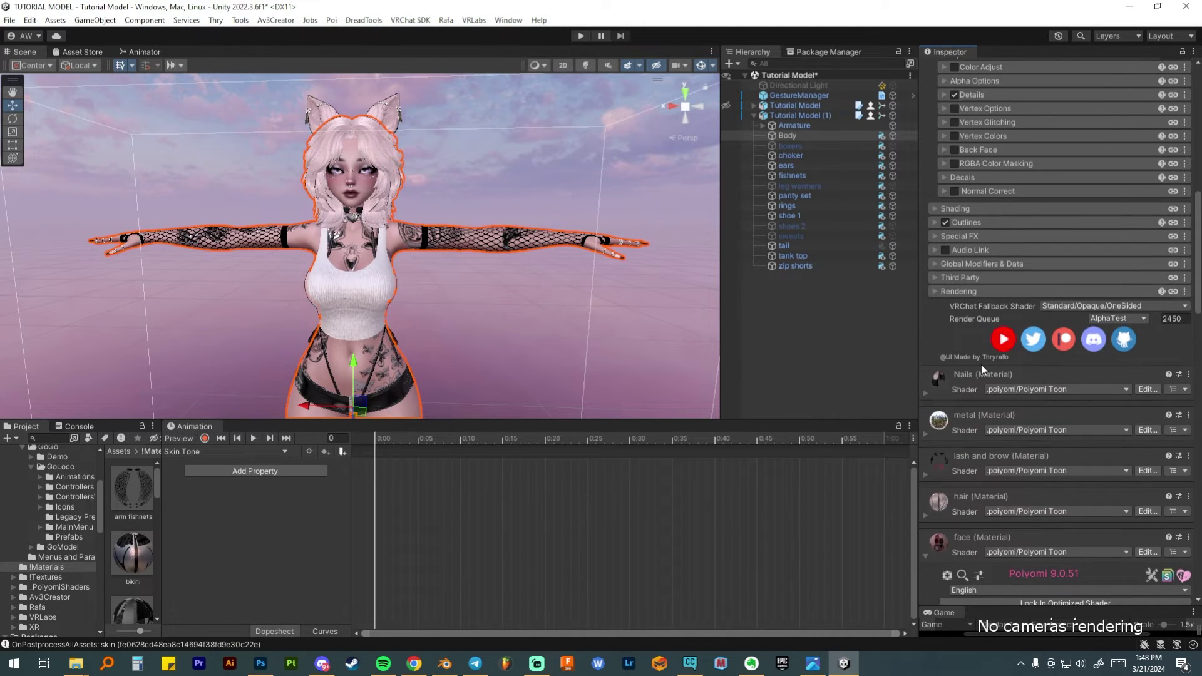
{"action": "scroll", "coordinate": [988, 316], "scroll_direction": "down", "scroll_amount": 1}
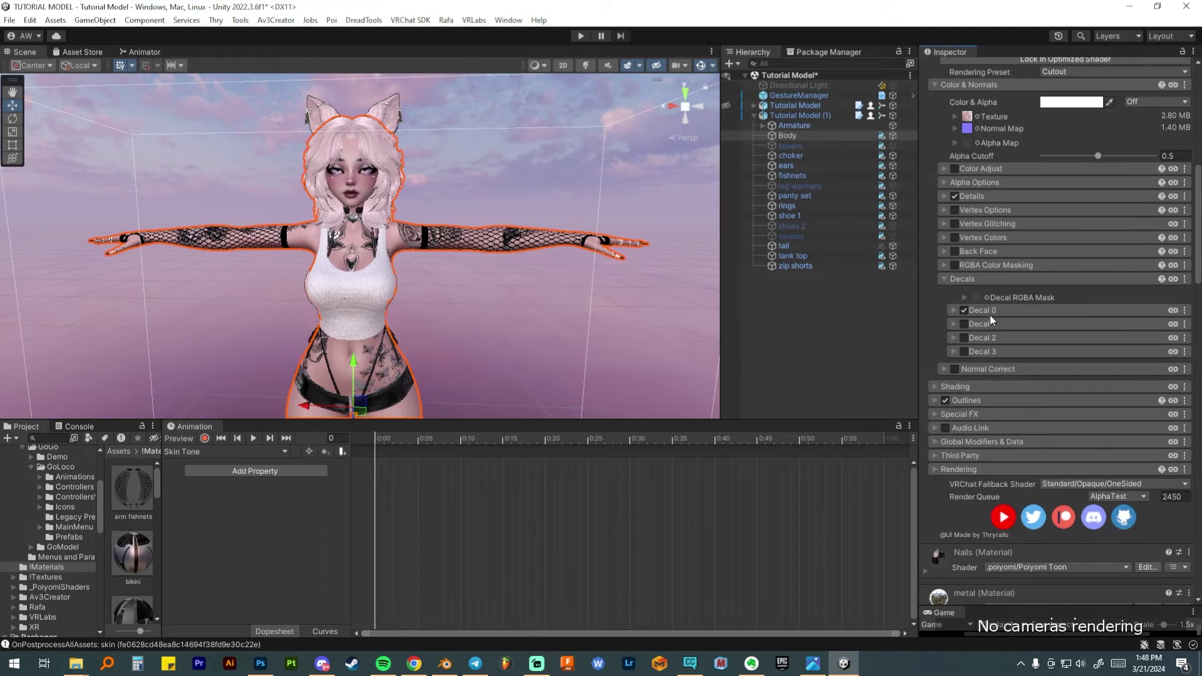
{"action": "left_click", "coordinate": [989, 309]}
{"action": "scroll", "coordinate": [1004, 344], "scroll_direction": "down", "scroll_amount": 12}
{"action": "scroll", "coordinate": [1004, 350], "scroll_direction": "down", "scroll_amount": 16}
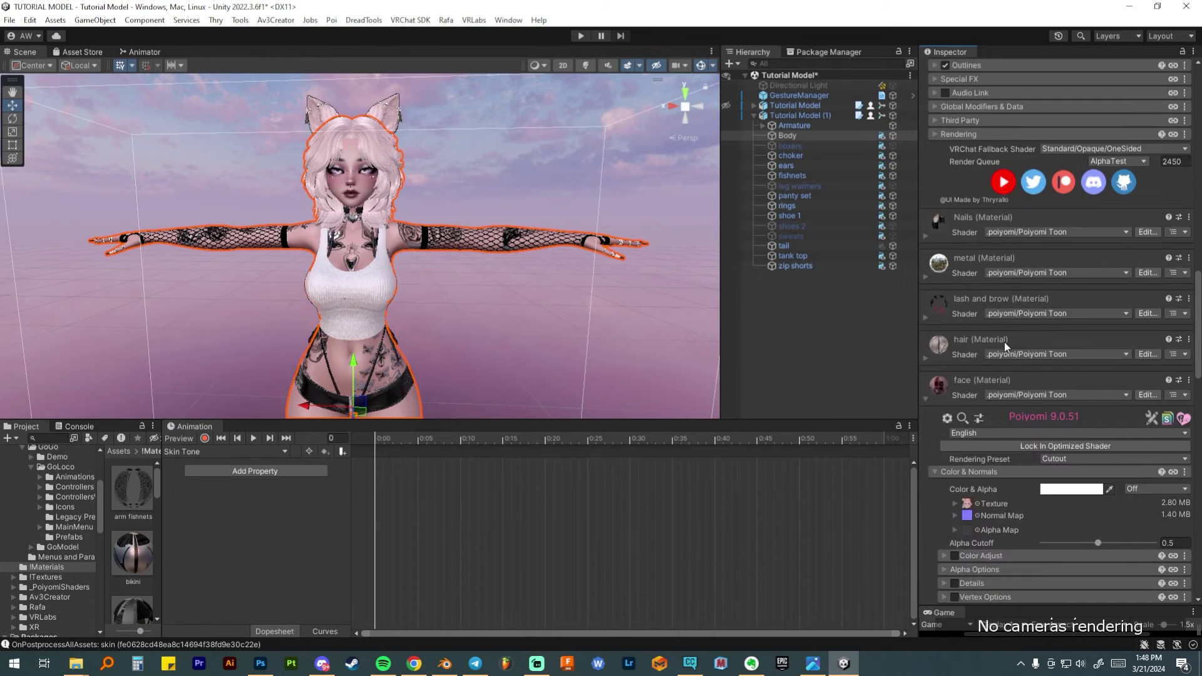
{"action": "left_click", "coordinate": [1004, 326]}
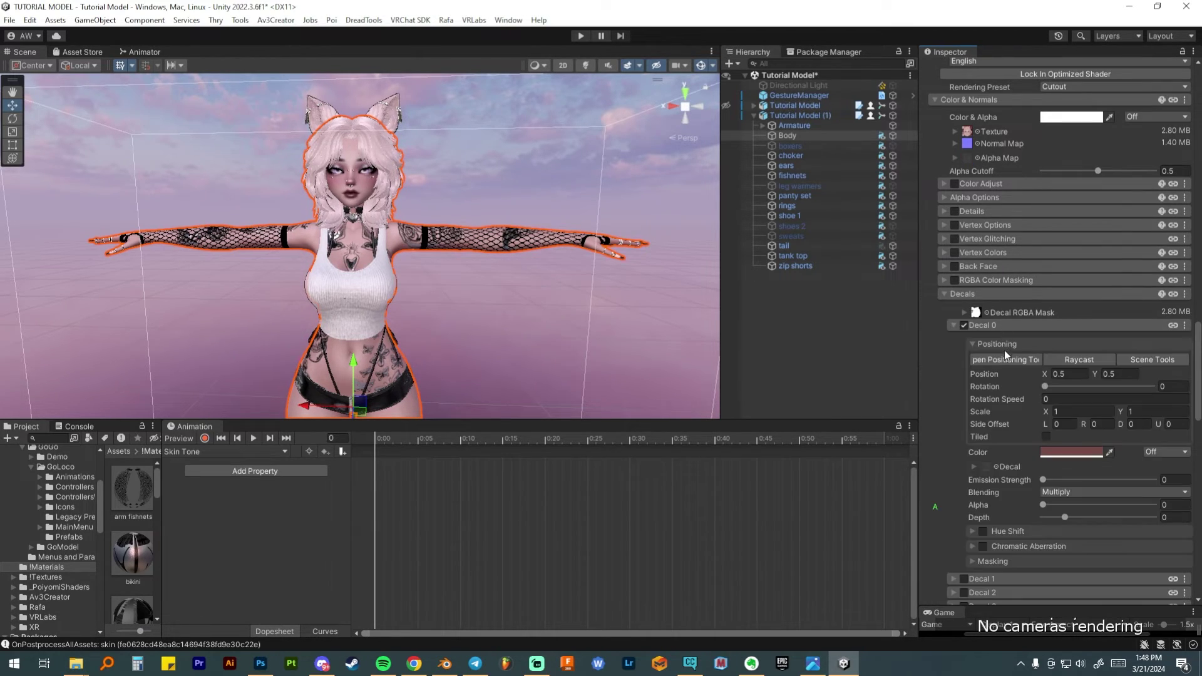
Start recording the Skin Tone clip and key the skin material's Decal 0 alpha at 0 on frame 0.
{"action": "scroll", "coordinate": [1001, 362], "scroll_direction": "down", "scroll_amount": 3}
{"action": "scroll", "coordinate": [1000, 363], "scroll_direction": "up", "scroll_amount": 12}
{"action": "scroll", "coordinate": [1000, 362], "scroll_direction": "up", "scroll_amount": 12}
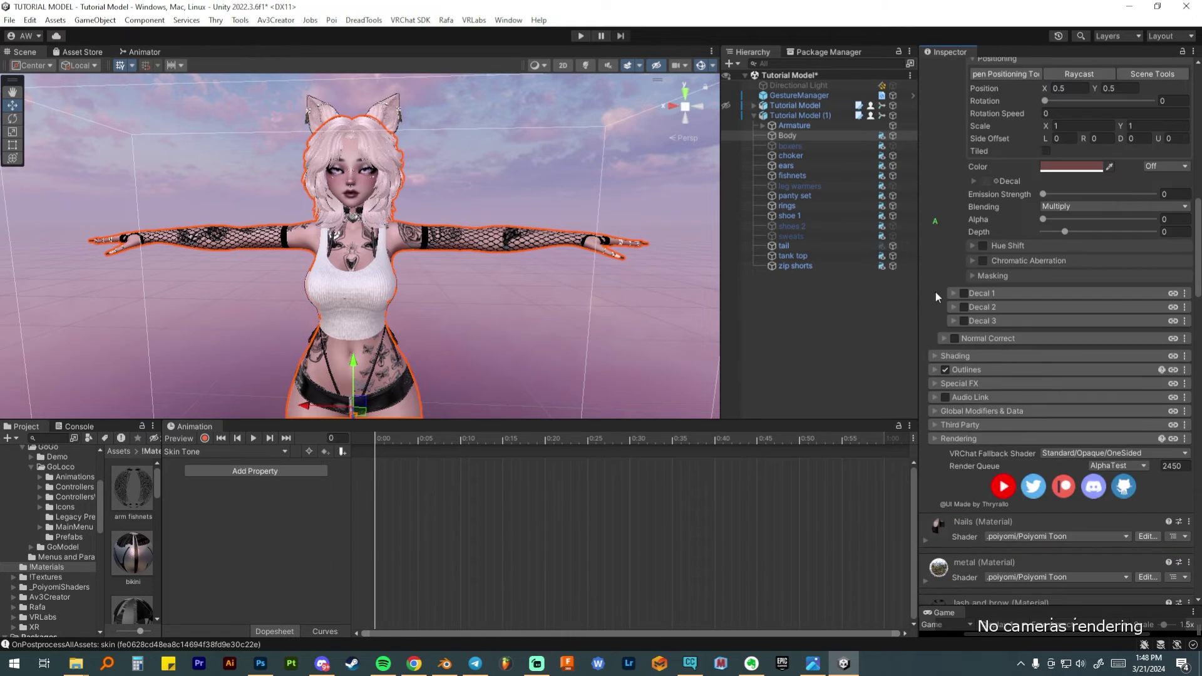
{"action": "scroll", "coordinate": [1036, 276], "scroll_direction": "up", "scroll_amount": 8}
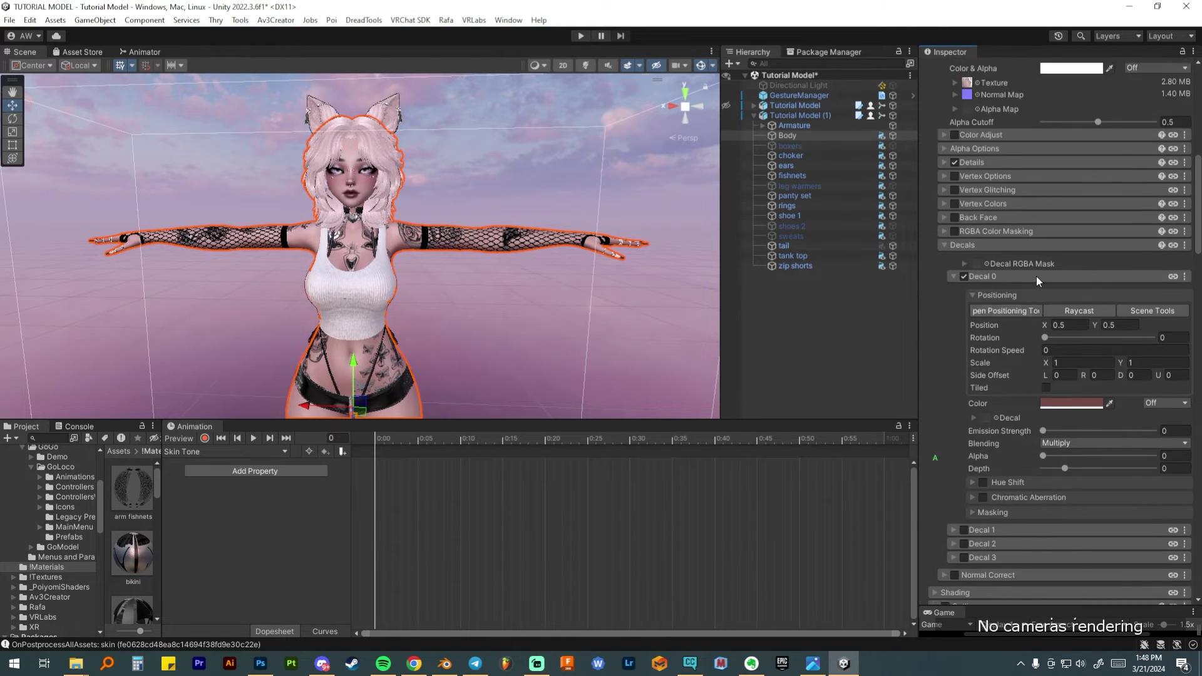
{"action": "left_click", "coordinate": [205, 438]}
{"action": "scroll", "coordinate": [1096, 422], "scroll_direction": "up", "scroll_amount": 4}
{"action": "scroll", "coordinate": [1097, 428], "scroll_direction": "down", "scroll_amount": 6}
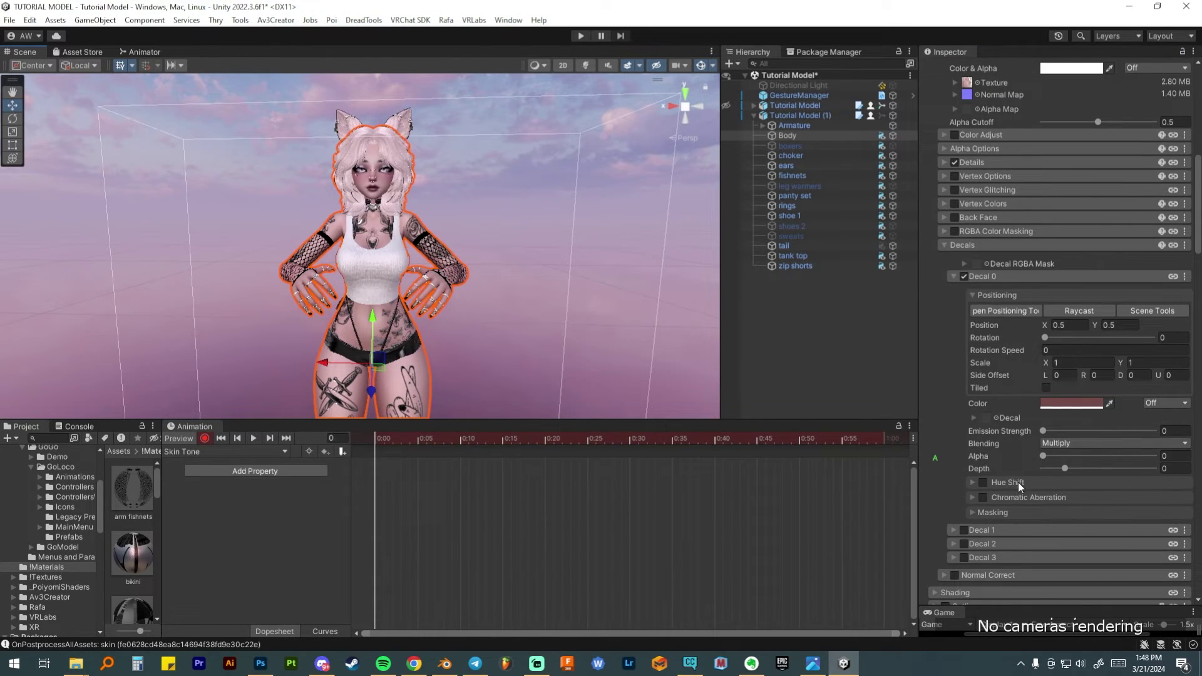
{"action": "mouse_move", "coordinate": [1043, 456]}
{"action": "left_mouse_down"}
{"action": "mouse_move", "coordinate": [1065, 453]}
{"action": "mouse_move", "coordinate": [1043, 455]}
{"action": "left_mouse_up"}
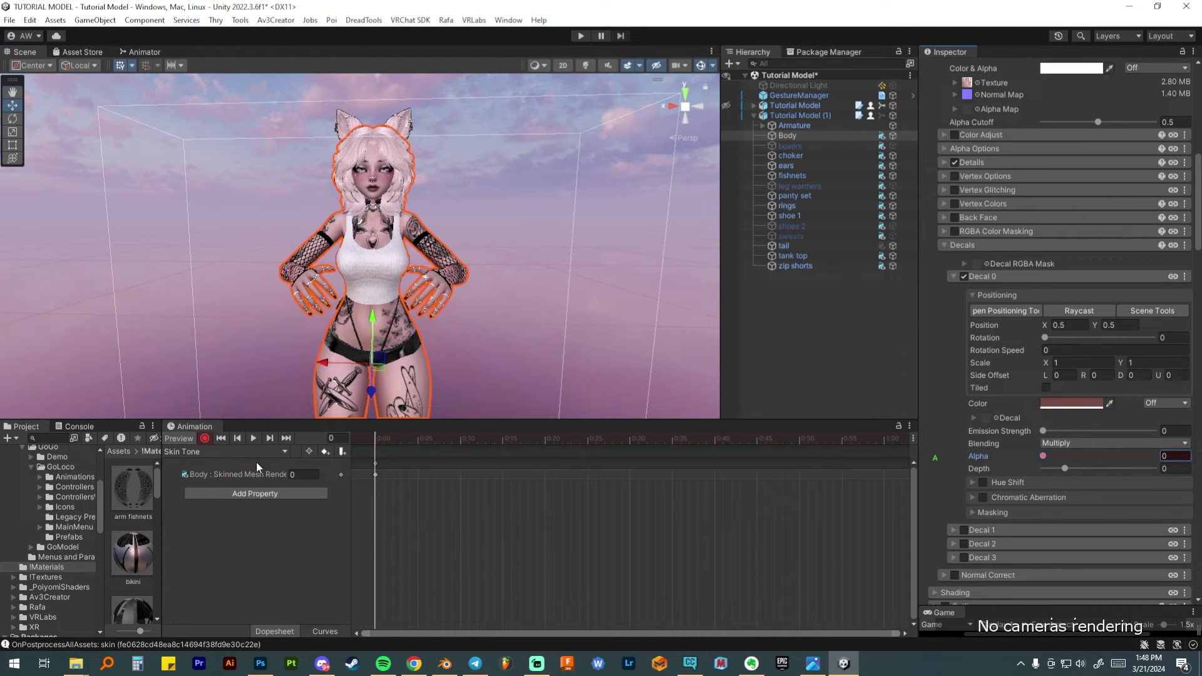
Examine the face material's Decal 0 alpha against the property recorded in the Skin Tone clip.
{"action": "scroll", "coordinate": [1023, 495], "scroll_direction": "down", "scroll_amount": 1}
{"action": "scroll", "coordinate": [1027, 483], "scroll_direction": "up", "scroll_amount": 20}
{"action": "scroll", "coordinate": [1027, 484], "scroll_direction": "down", "scroll_amount": 14}
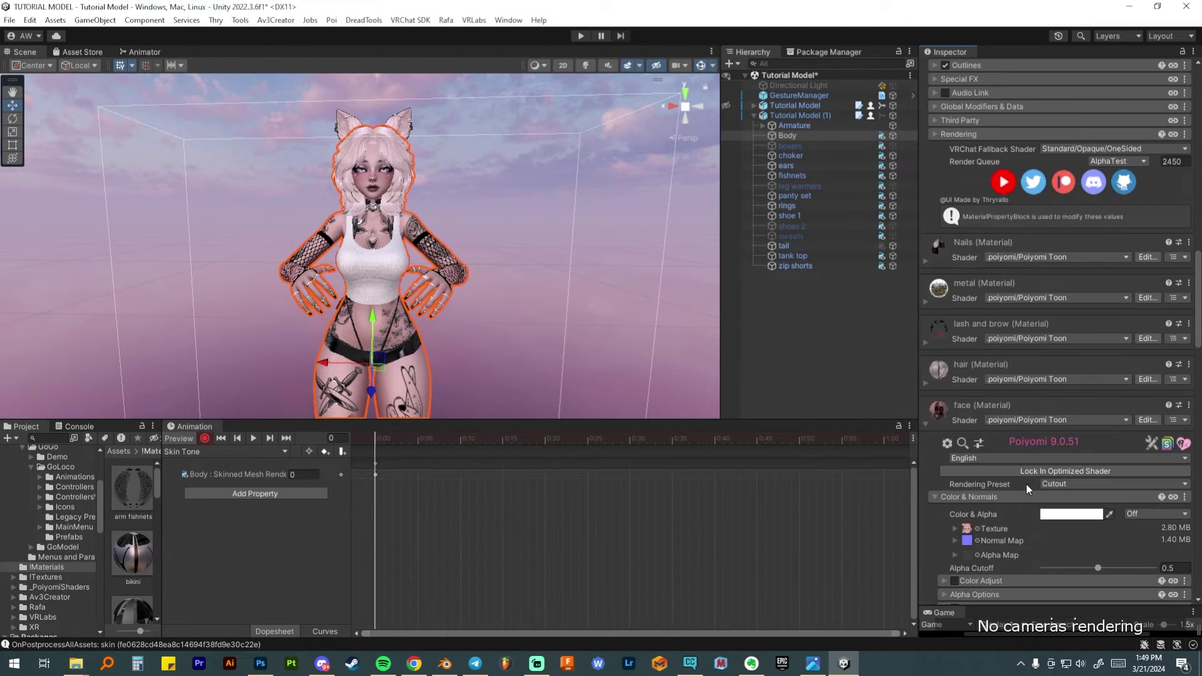
{"action": "scroll", "coordinate": [1027, 484], "scroll_direction": "down", "scroll_amount": 5}
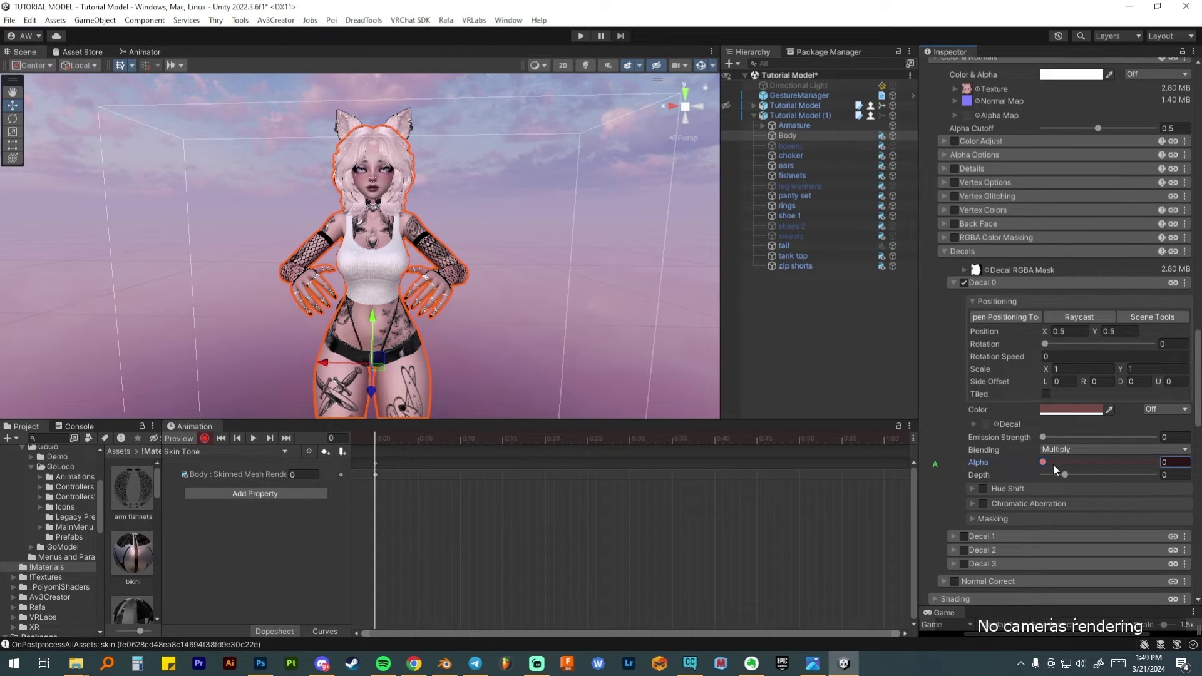
{"action": "scroll", "coordinate": [1019, 528], "scroll_direction": "up", "scroll_amount": 10}
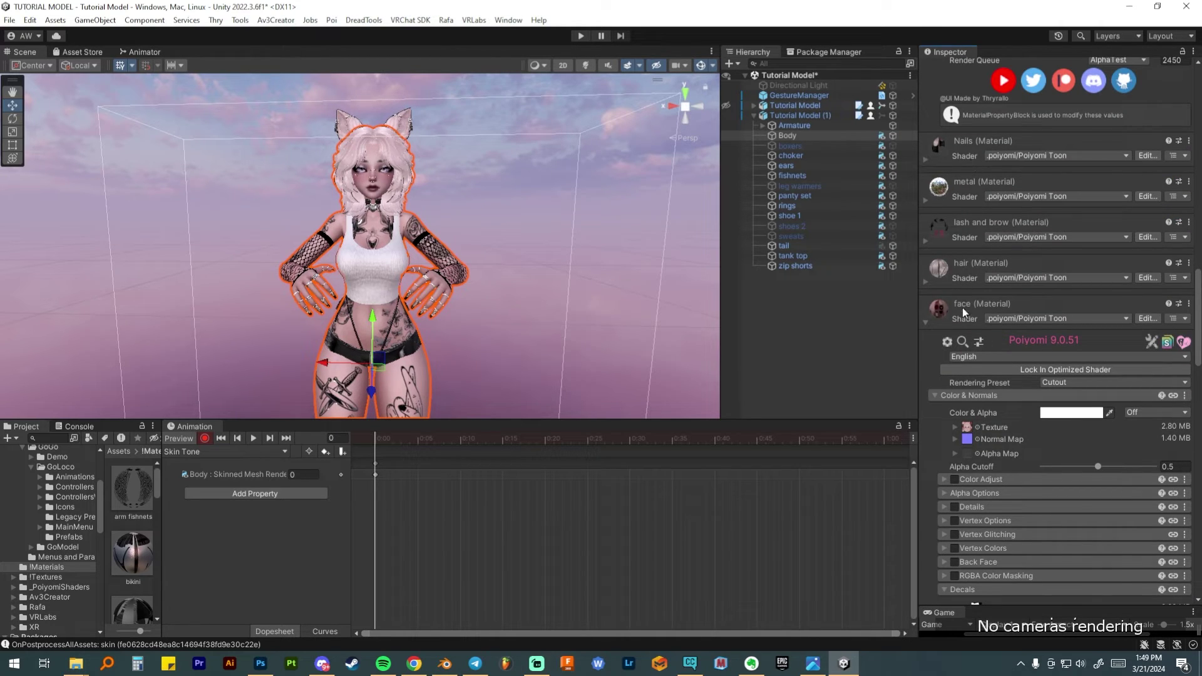
{"action": "scroll", "coordinate": [1056, 474], "scroll_direction": "down", "scroll_amount": 7}
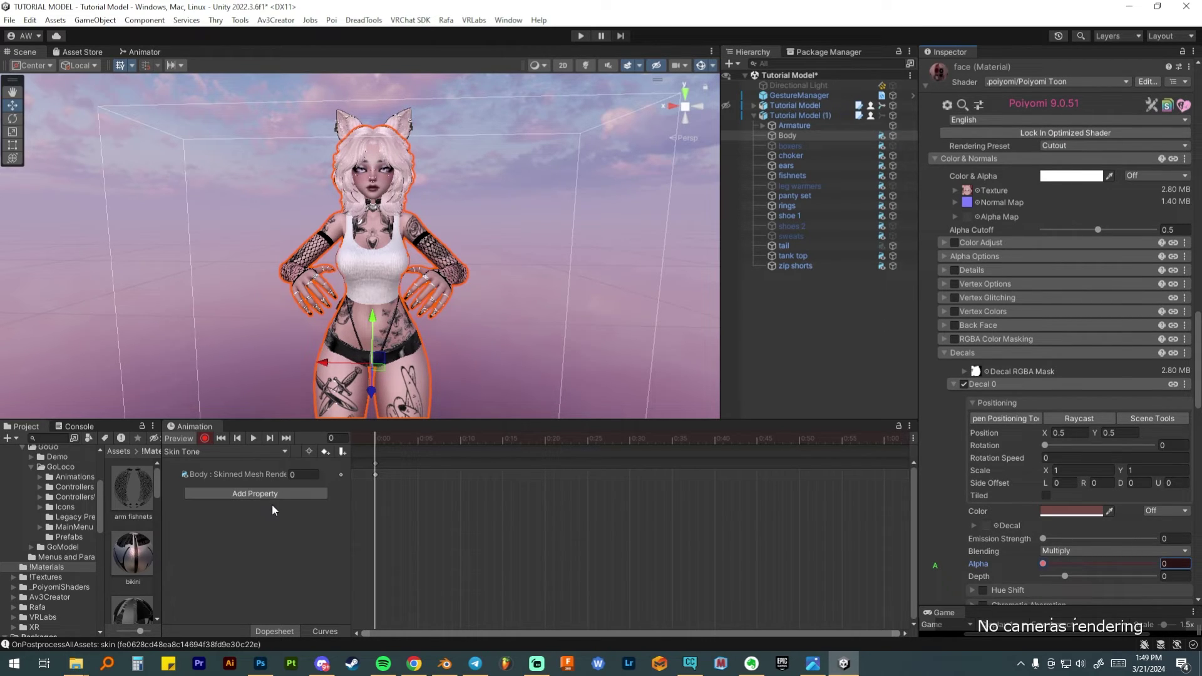
{"action": "scroll", "coordinate": [1029, 485], "scroll_direction": "up", "scroll_amount": 4}
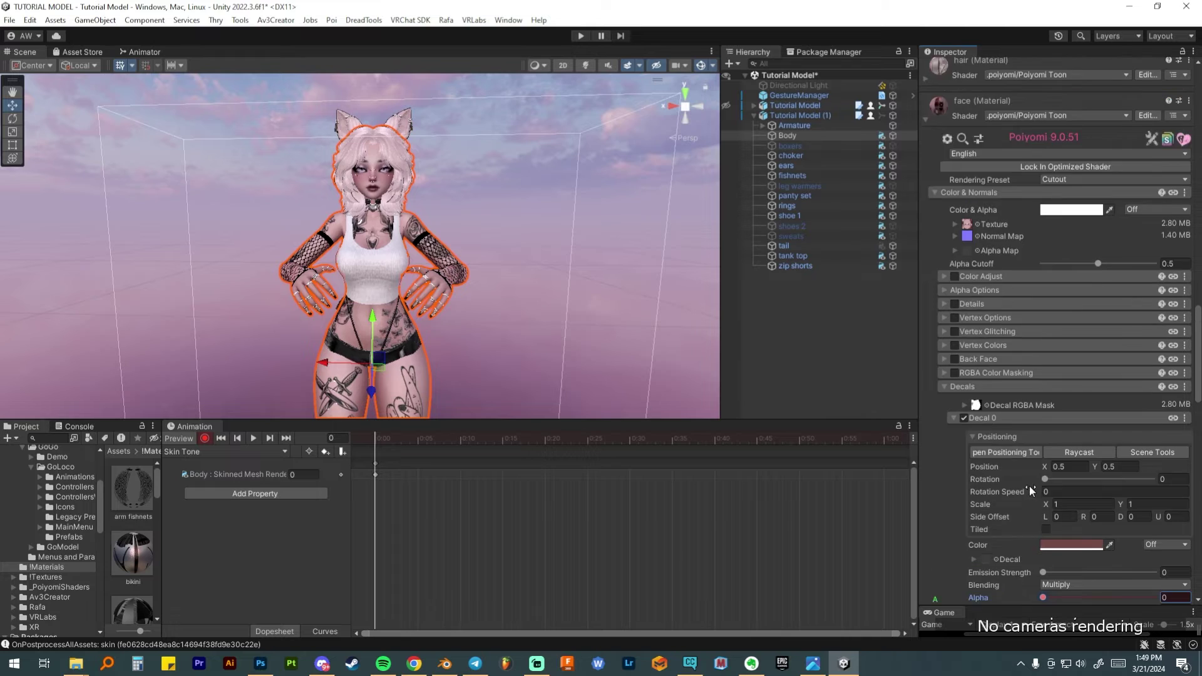
{"action": "scroll", "coordinate": [1069, 358], "scroll_direction": "up", "scroll_amount": 4}
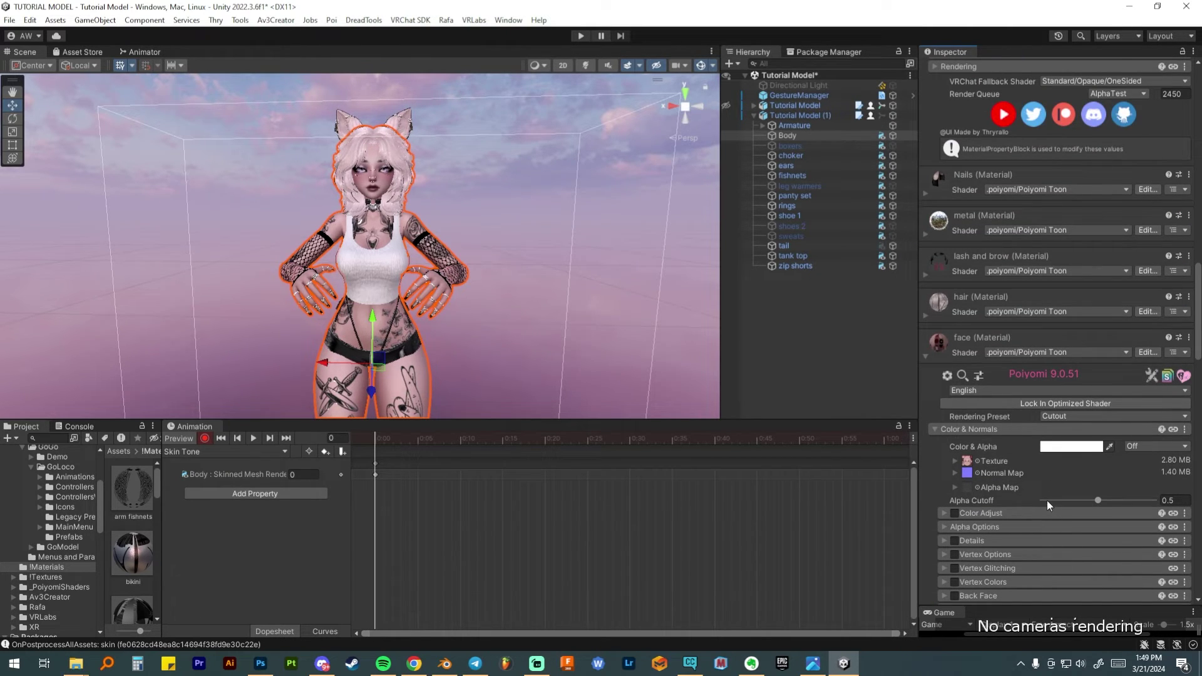
{"action": "scroll", "coordinate": [1041, 483], "scroll_direction": "down", "scroll_amount": 5}
{"action": "scroll", "coordinate": [1012, 549], "scroll_direction": "down", "scroll_amount": 3}
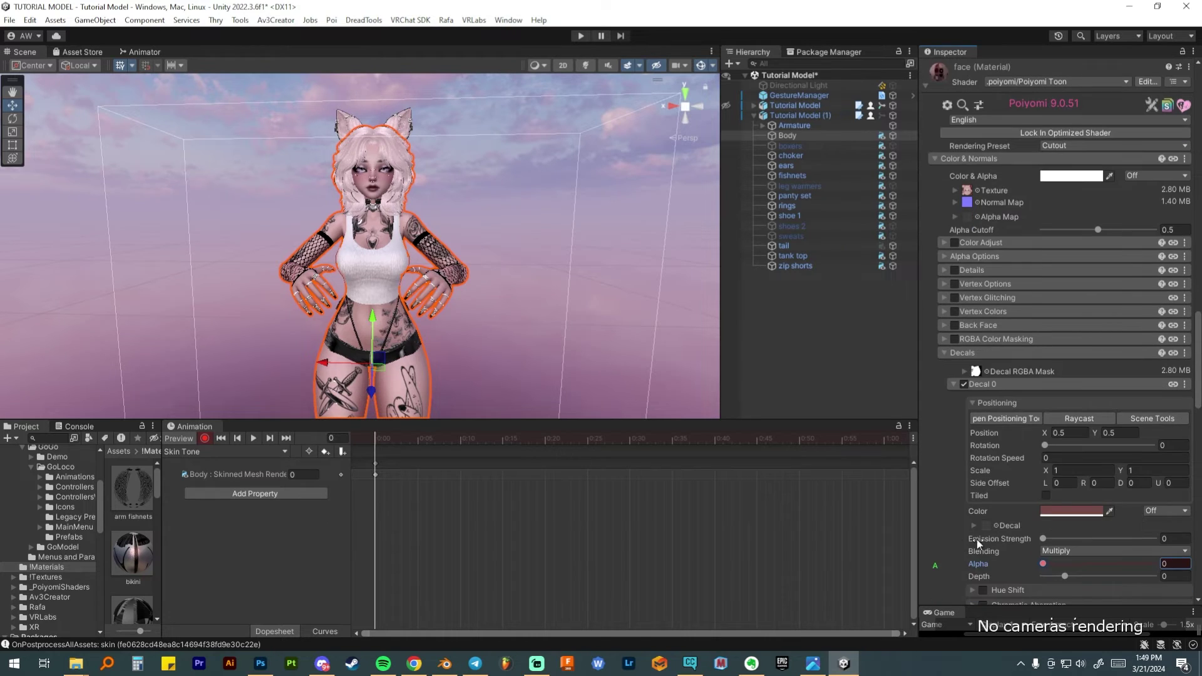
{"action": "scroll", "coordinate": [1072, 542], "scroll_direction": "up", "scroll_amount": 9}
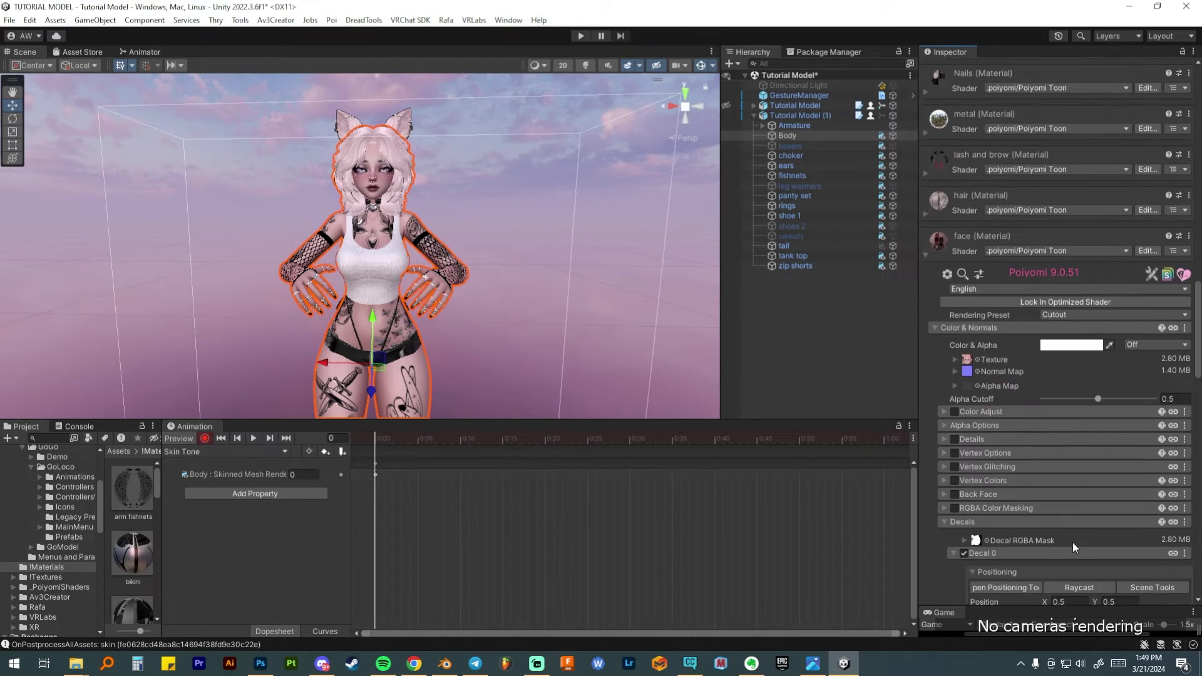
{"action": "scroll", "coordinate": [361, 486], "scroll_direction": "down", "scroll_amount": 1}
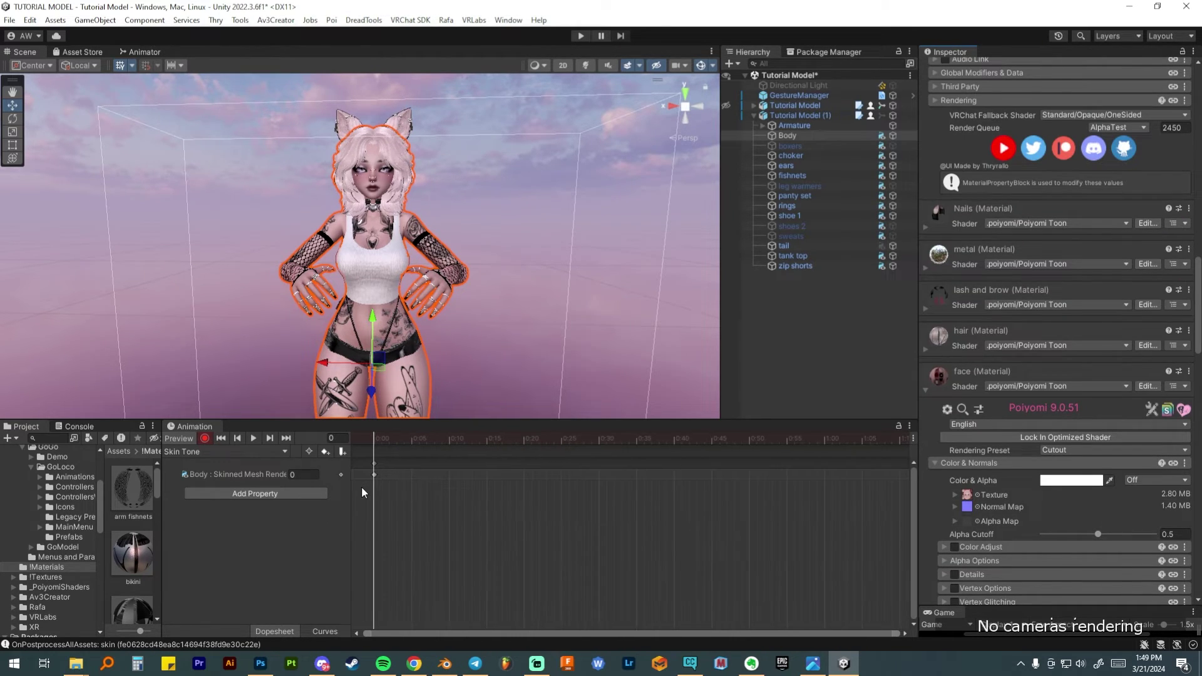
Go to frame 100 of the Skin Tone clip and key Decal 0's alpha at 1 through the face material.
{"action": "left_click", "coordinate": [337, 438]}
{"action": "type", "text": "100"}
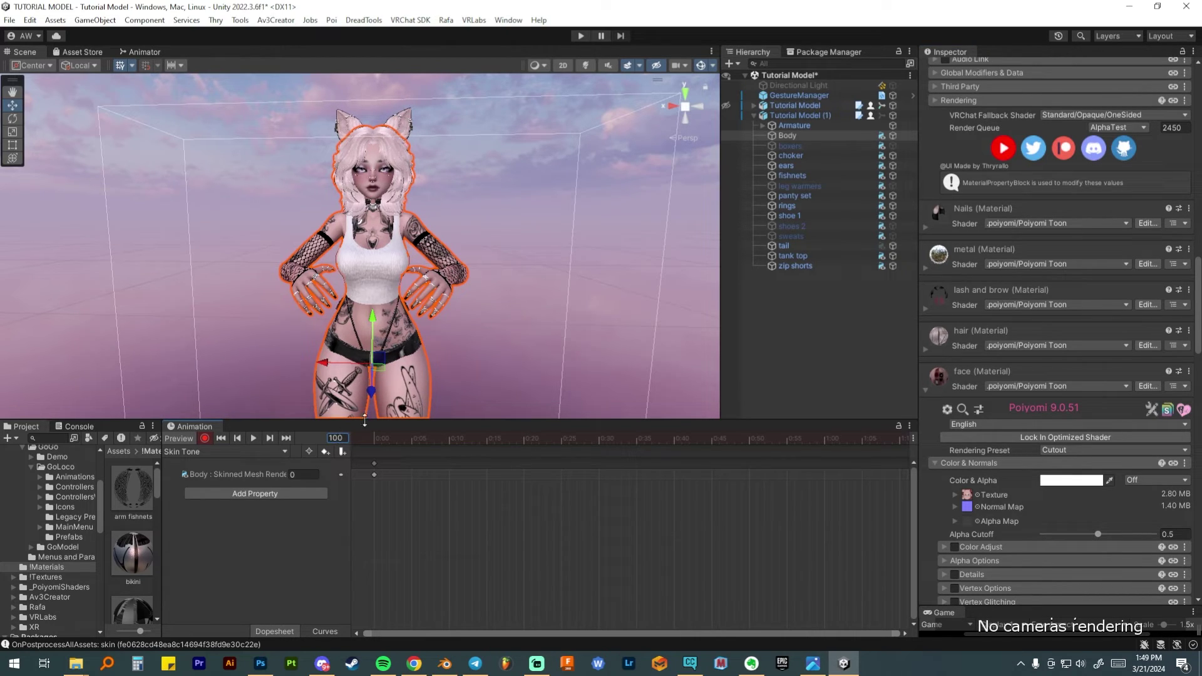
{"action": "scroll", "coordinate": [359, 488], "scroll_direction": "down", "scroll_amount": 5}
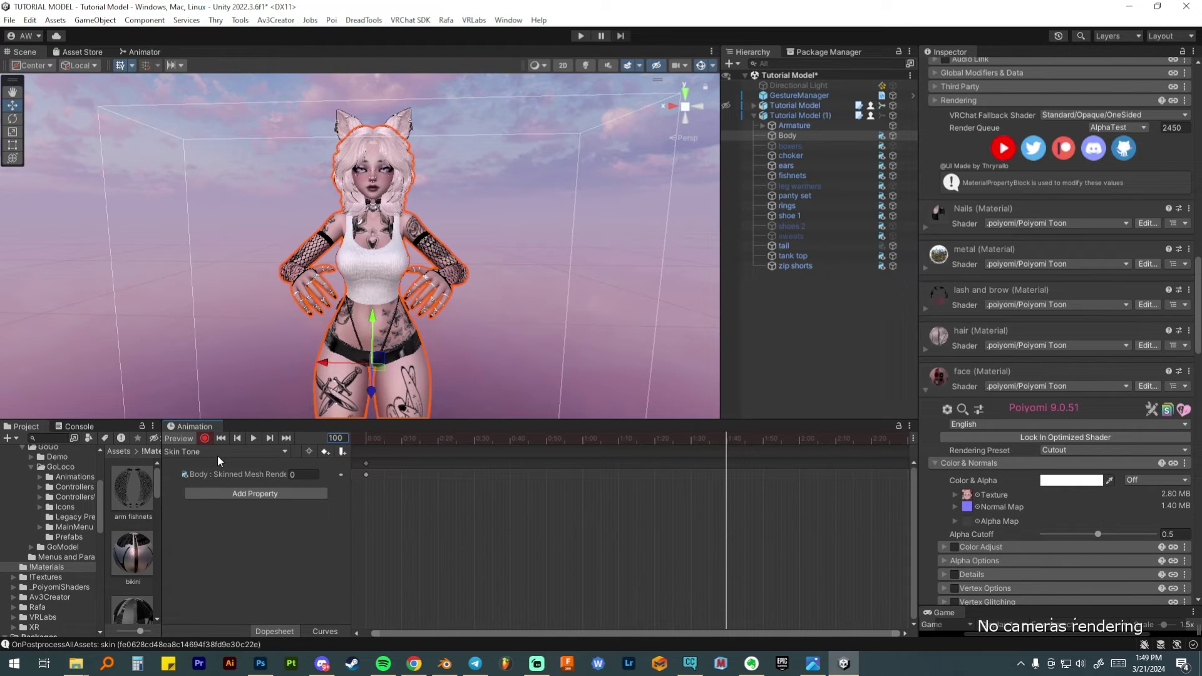
{"action": "scroll", "coordinate": [1113, 425], "scroll_direction": "down", "scroll_amount": 6}
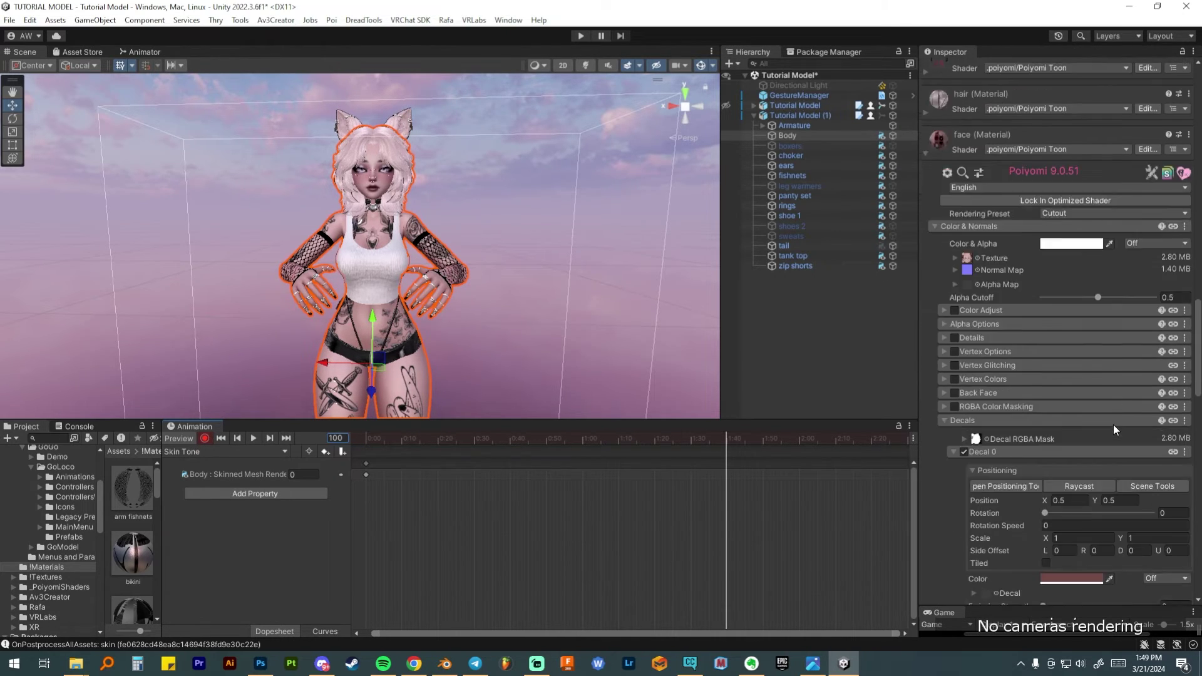
{"action": "scroll", "coordinate": [1114, 426], "scroll_direction": "down", "scroll_amount": 4}
{"action": "left_click_drag", "start_coordinate": [1044, 463], "coordinate": [1154, 462]}
Check Decal 0's alpha in the face and skin materials at frame 100, and stop recording the Skin Tone clip.
{"action": "scroll", "coordinate": [1073, 479], "scroll_direction": "down", "scroll_amount": 20}
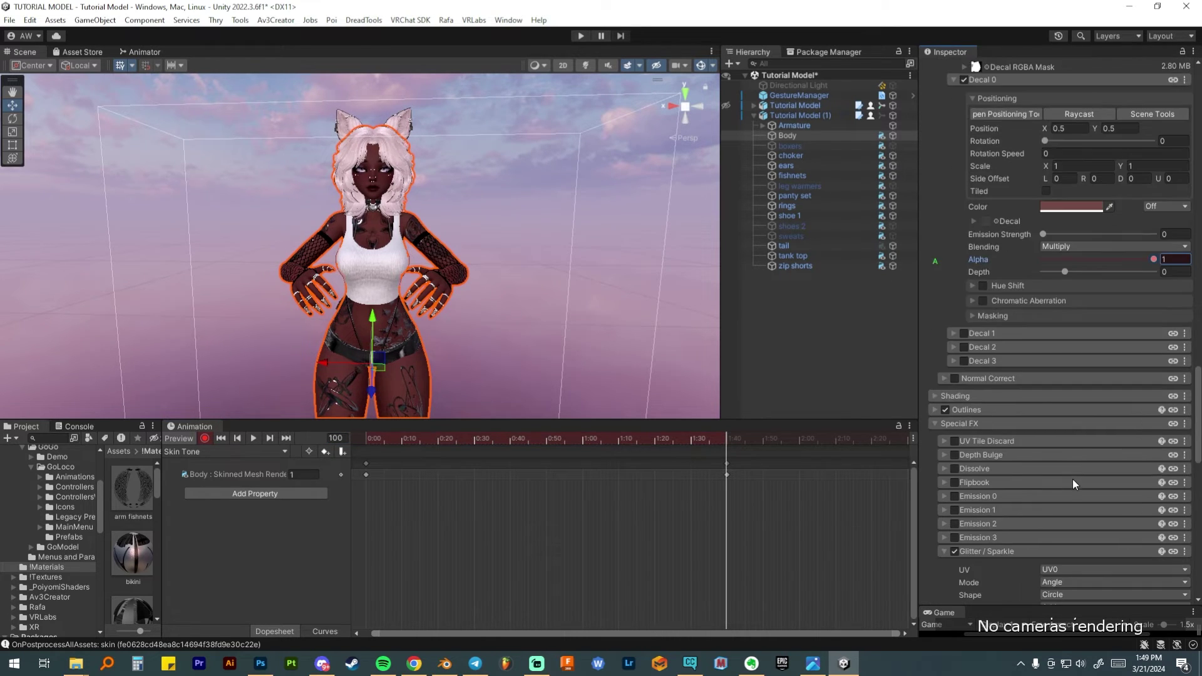
{"action": "scroll", "coordinate": [1075, 475], "scroll_direction": "down", "scroll_amount": 2}
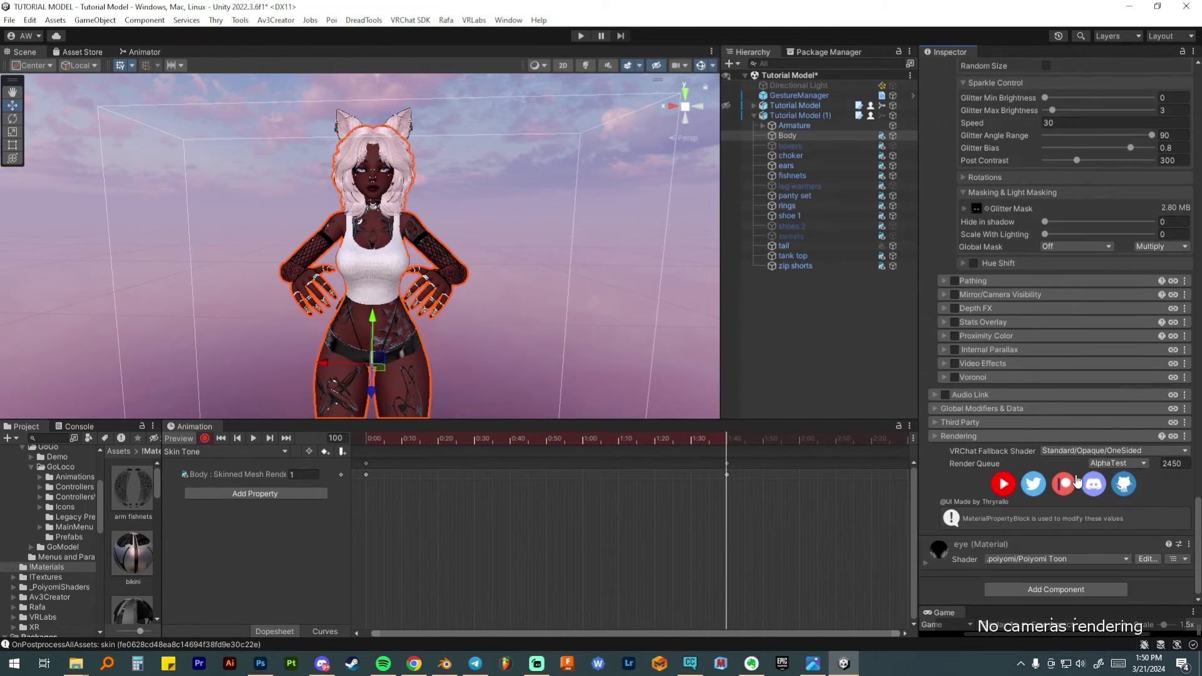
{"action": "scroll", "coordinate": [1065, 426], "scroll_direction": "up", "scroll_amount": 20}
{"action": "scroll", "coordinate": [1137, 386], "scroll_direction": "down", "scroll_amount": 20}
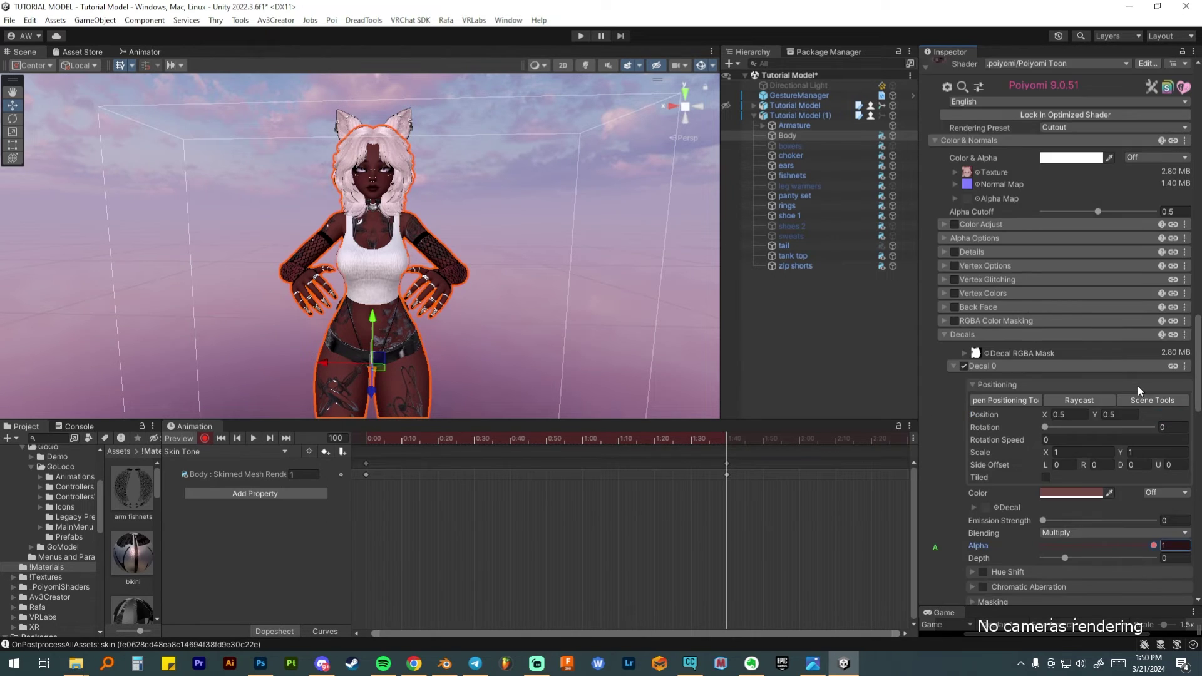
{"action": "scroll", "coordinate": [1137, 386], "scroll_direction": "up", "scroll_amount": 12}
{"action": "scroll", "coordinate": [1137, 386], "scroll_direction": "up", "scroll_amount": 3}
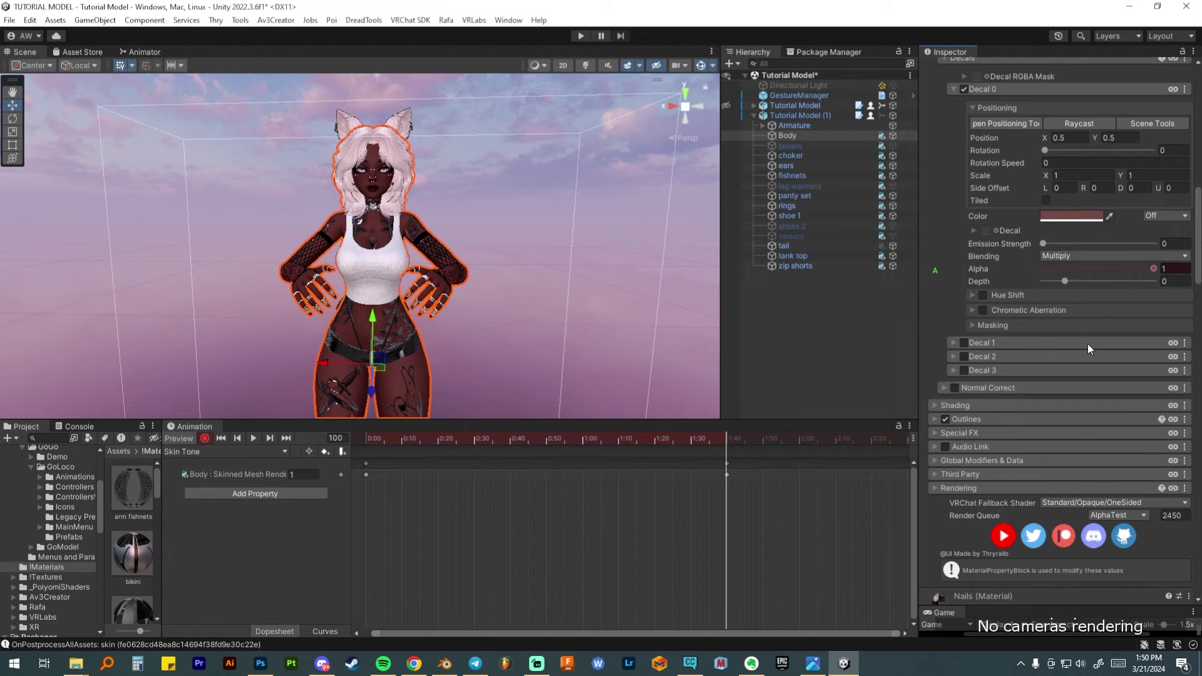
{"action": "left_click", "coordinate": [205, 440]}
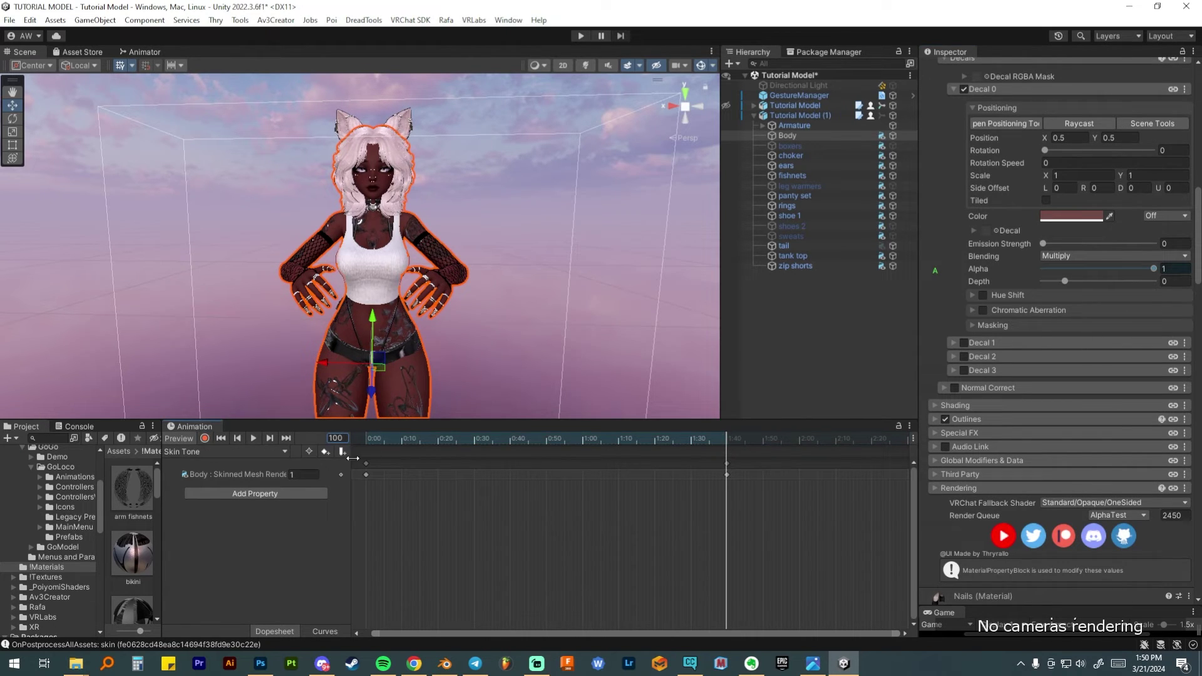
Scrub the Skin Tone clip between frames 0 and 100 to examine the skin tone change on the avatar.
{"action": "left_click_drag", "start_coordinate": [361, 438], "coordinate": [726, 451]}
{"action": "left_click_drag", "start_coordinate": [377, 432], "coordinate": [350, 445]}
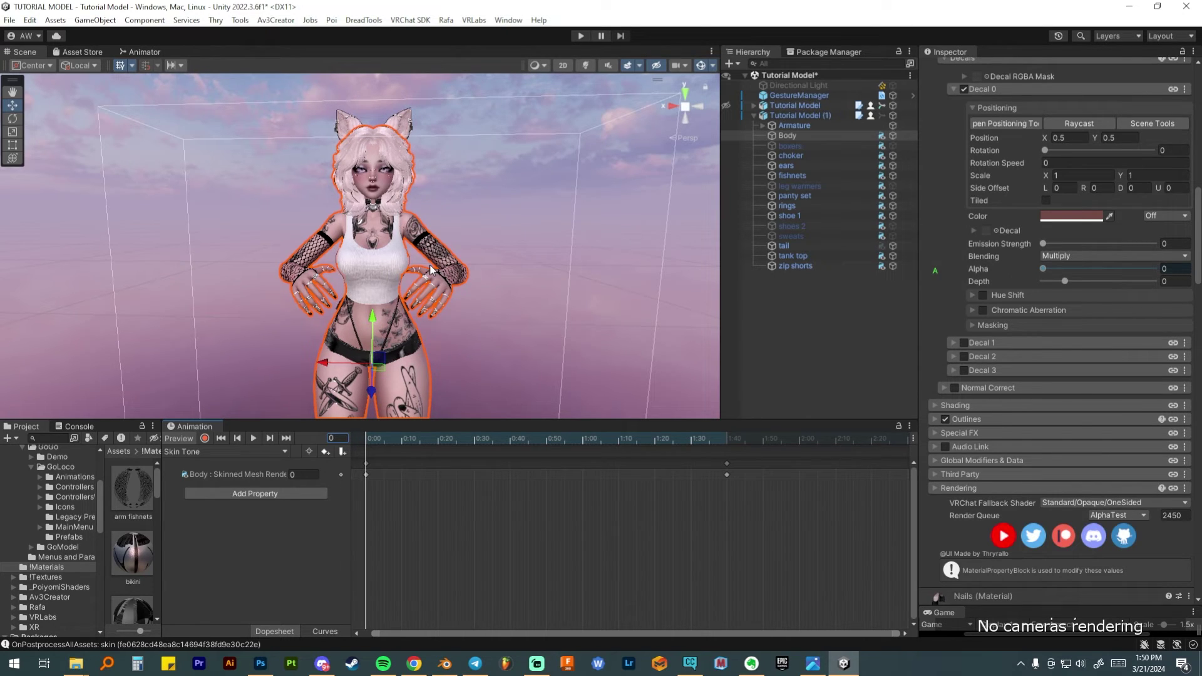
{"action": "left_click_drag", "start_coordinate": [161, 532], "coordinate": [931, 562]}
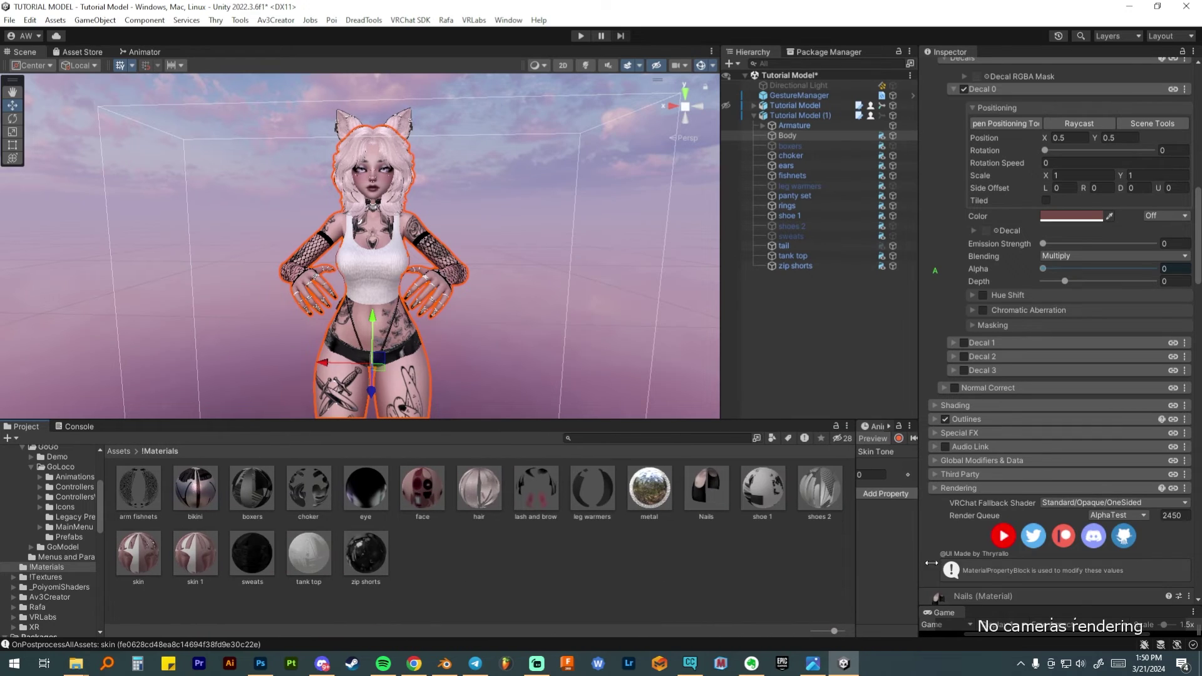
Delete the duplicate avatar Tutorial Model (1) from the scene and select the original Tutorial Model.
{"action": "left_click", "coordinate": [799, 117]}
{"action": "right_click", "coordinate": [799, 117]}
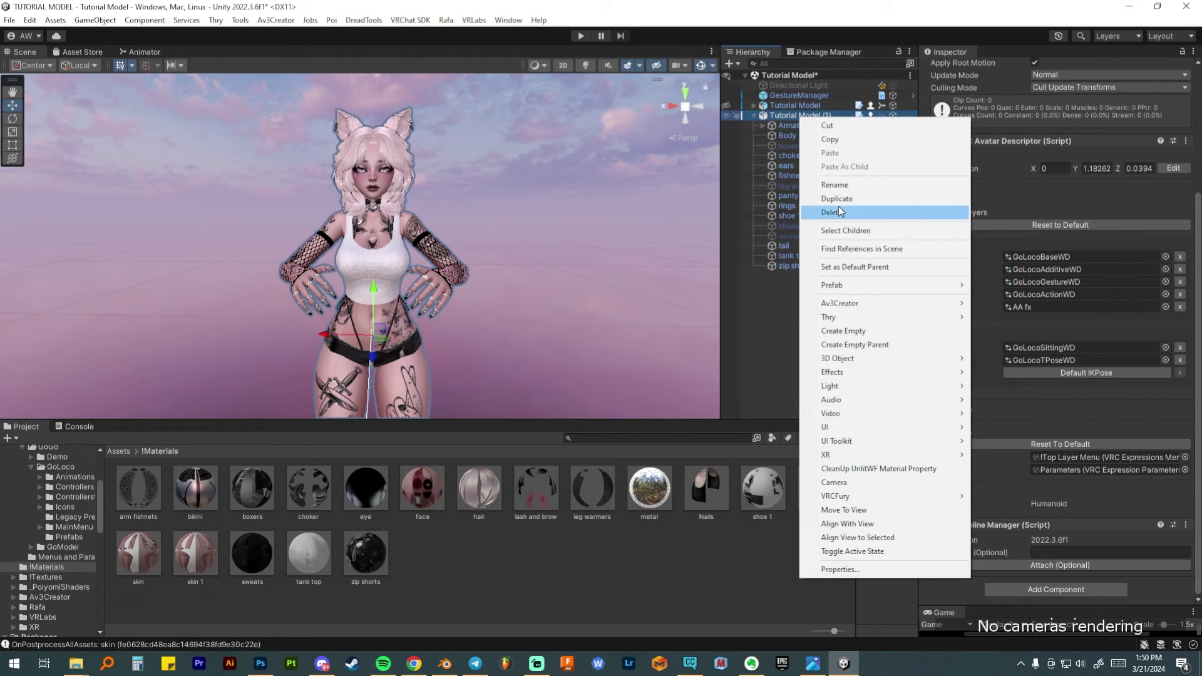
{"action": "left_click", "coordinate": [832, 212]}
{"action": "left_click", "coordinate": [789, 106]}
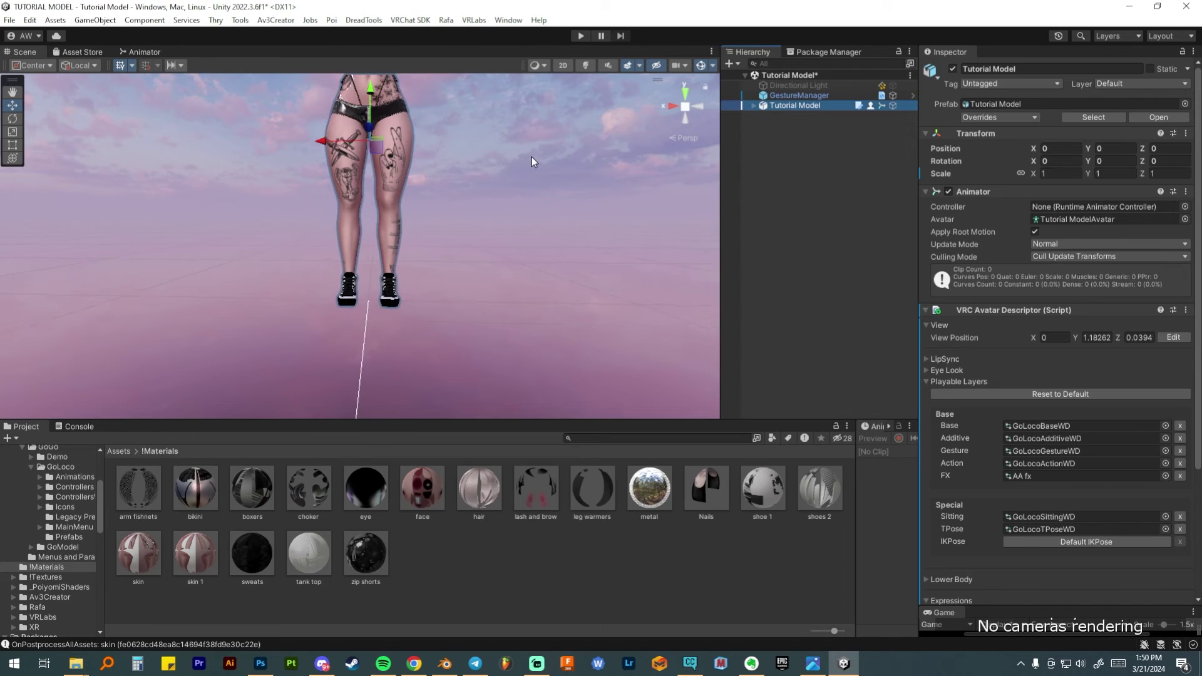
{"action": "scroll", "coordinate": [498, 252], "scroll_direction": "up", "scroll_amount": 3}
Open the Parameters asset in !Descriptor Files/Menus and Parameters with enough width to read its parameter names.
{"action": "left_click", "coordinate": [120, 452]}
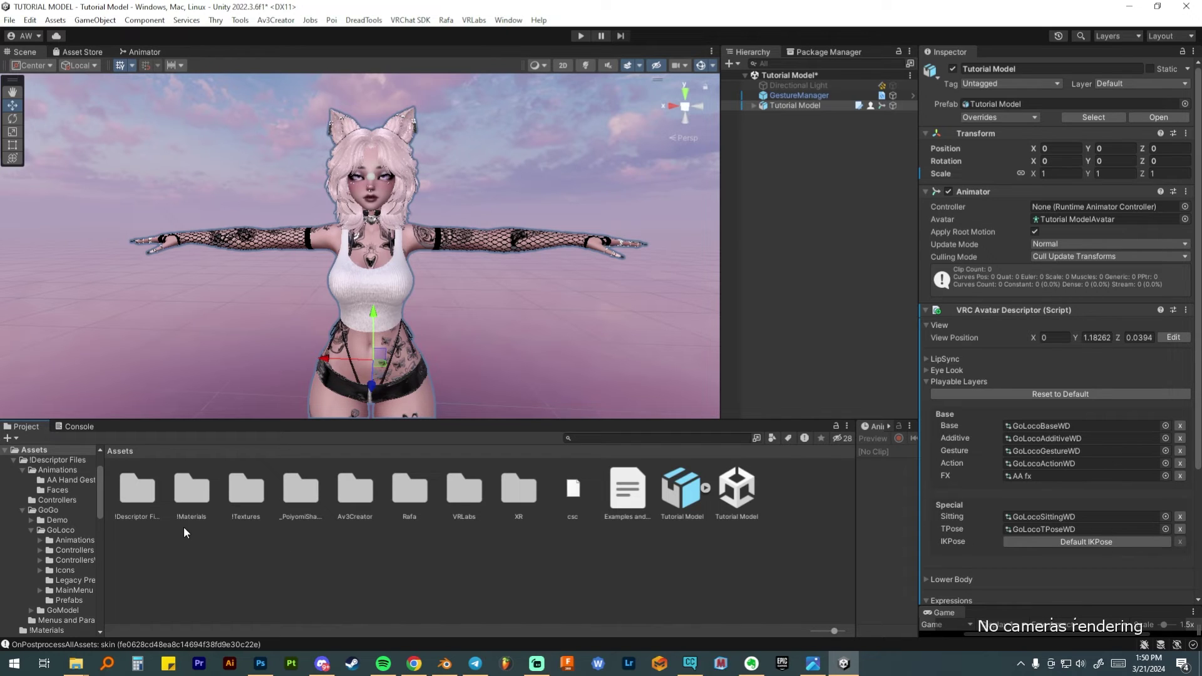
{"action": "double_click", "coordinate": [138, 487]}
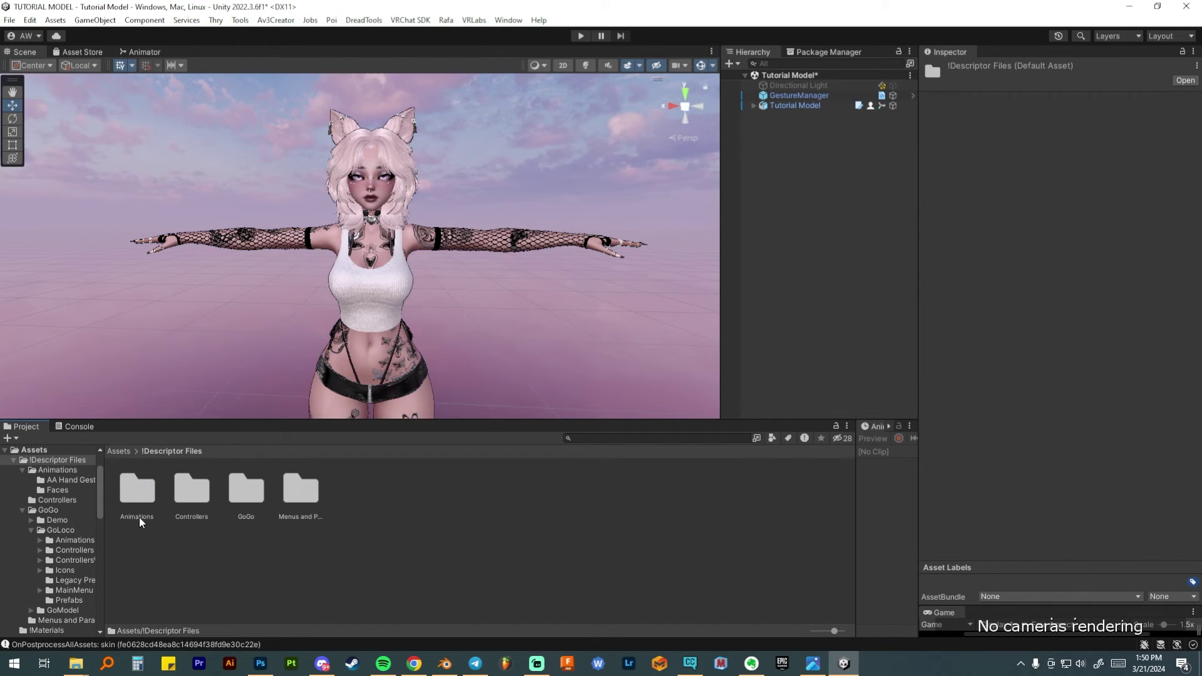
{"action": "double_click", "coordinate": [294, 490]}
{"action": "left_click", "coordinate": [409, 492]}
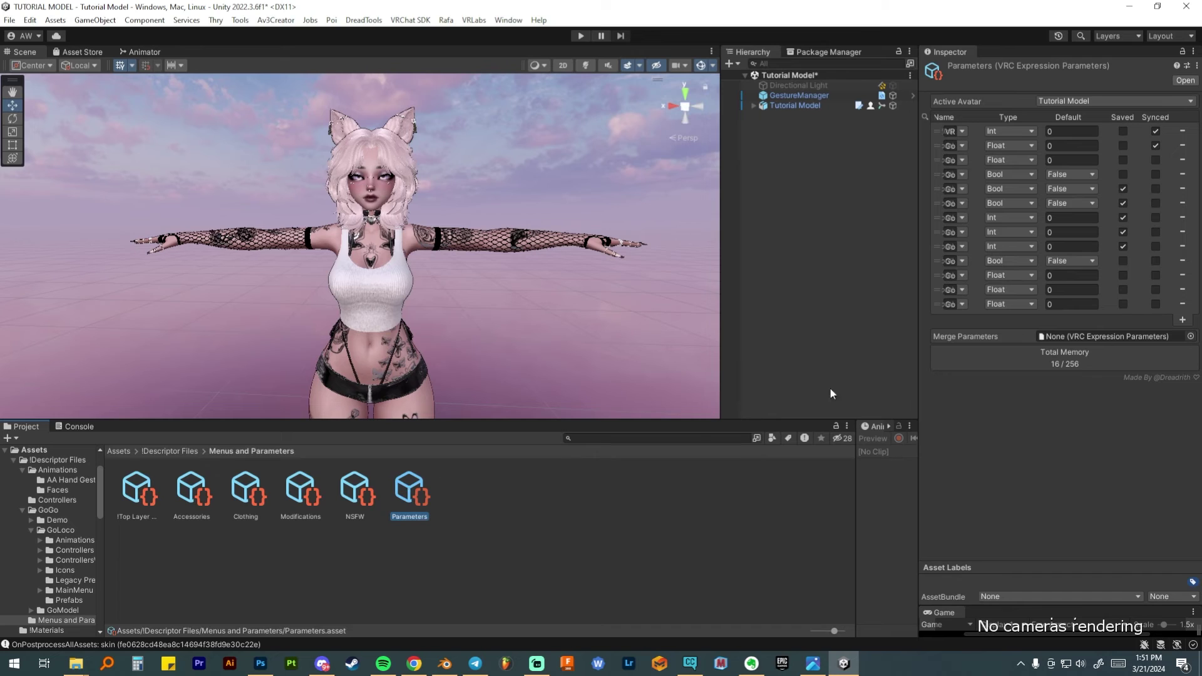
{"action": "left_click_drag", "start_coordinate": [919, 400], "coordinate": [767, 401]}
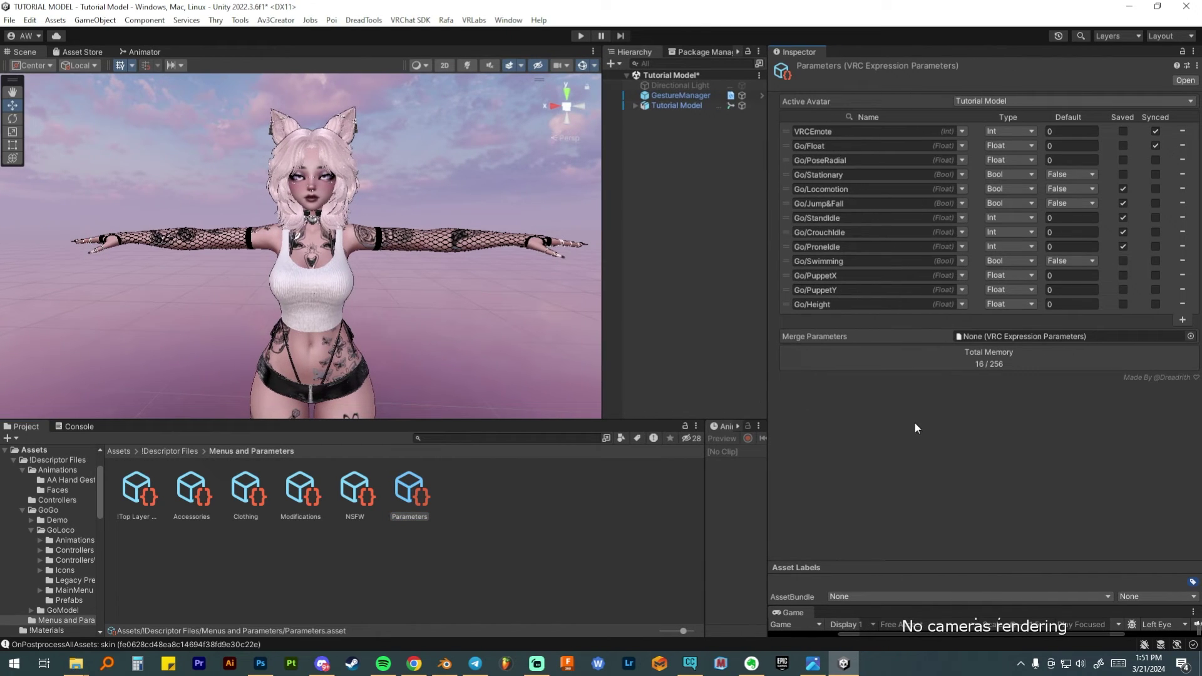
Add a saved and synced Float expression parameter named Skintone and add it to the FX controller.
{"action": "left_click", "coordinate": [1183, 320]}
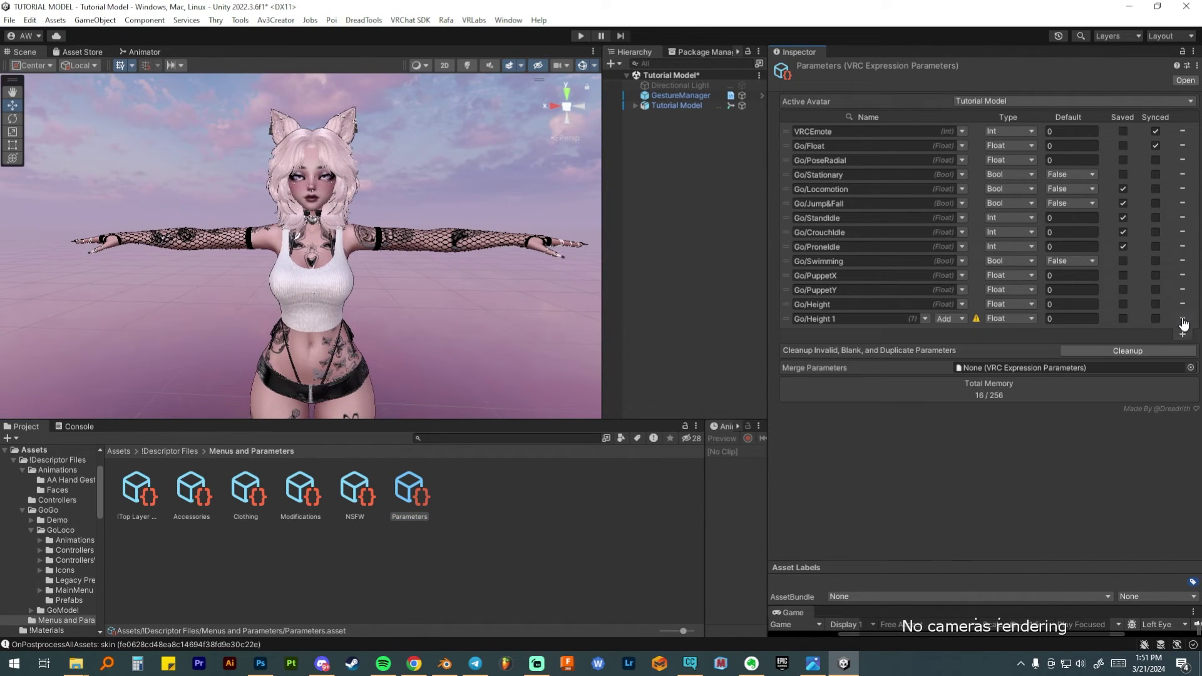
{"action": "left_click", "coordinate": [860, 319]}
{"action": "type", "text": "Skintone"}
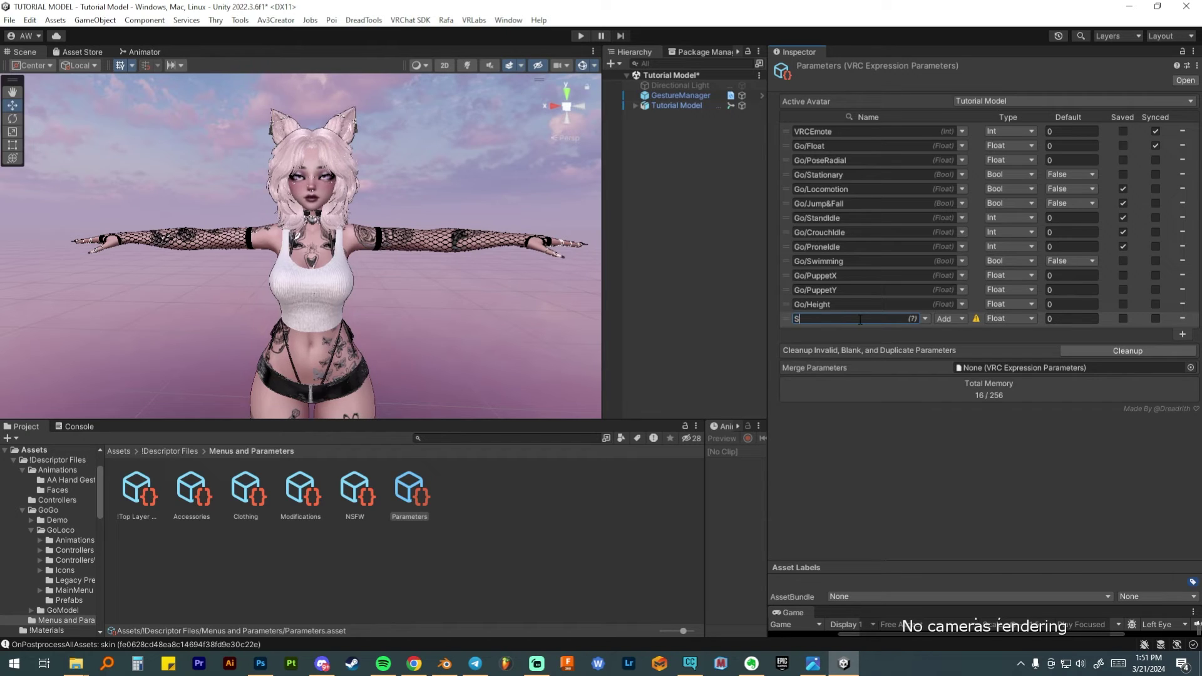
{"action": "key", "text": "Return"}
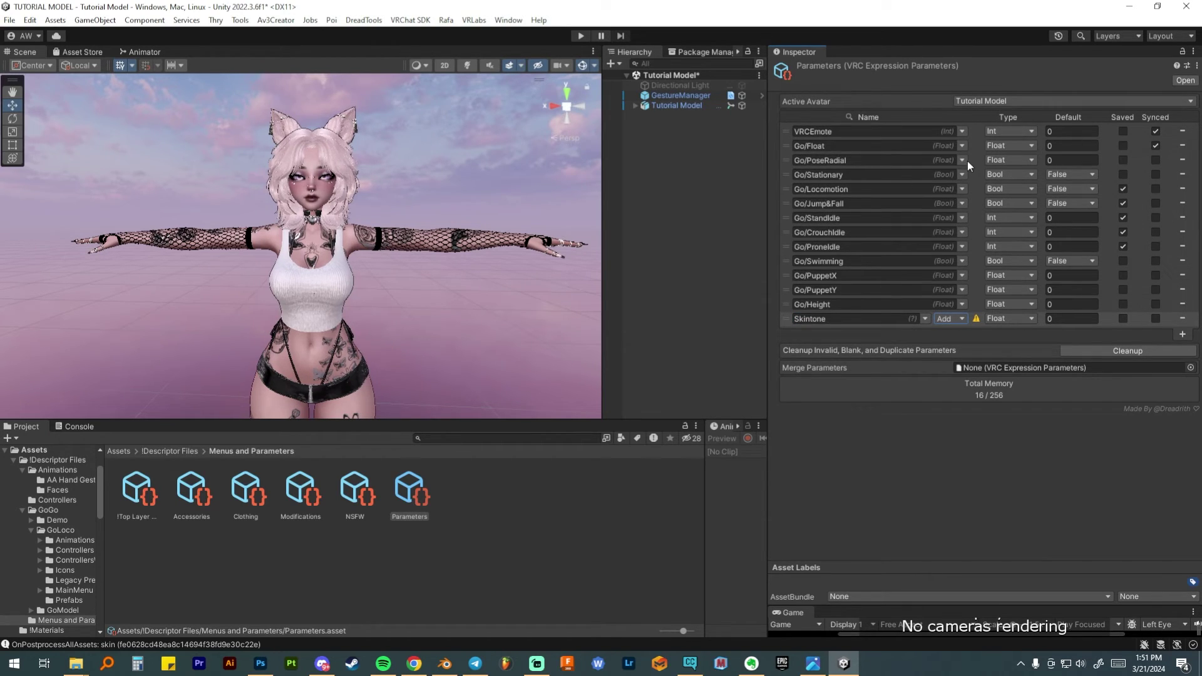
{"action": "left_click", "coordinate": [963, 320]}
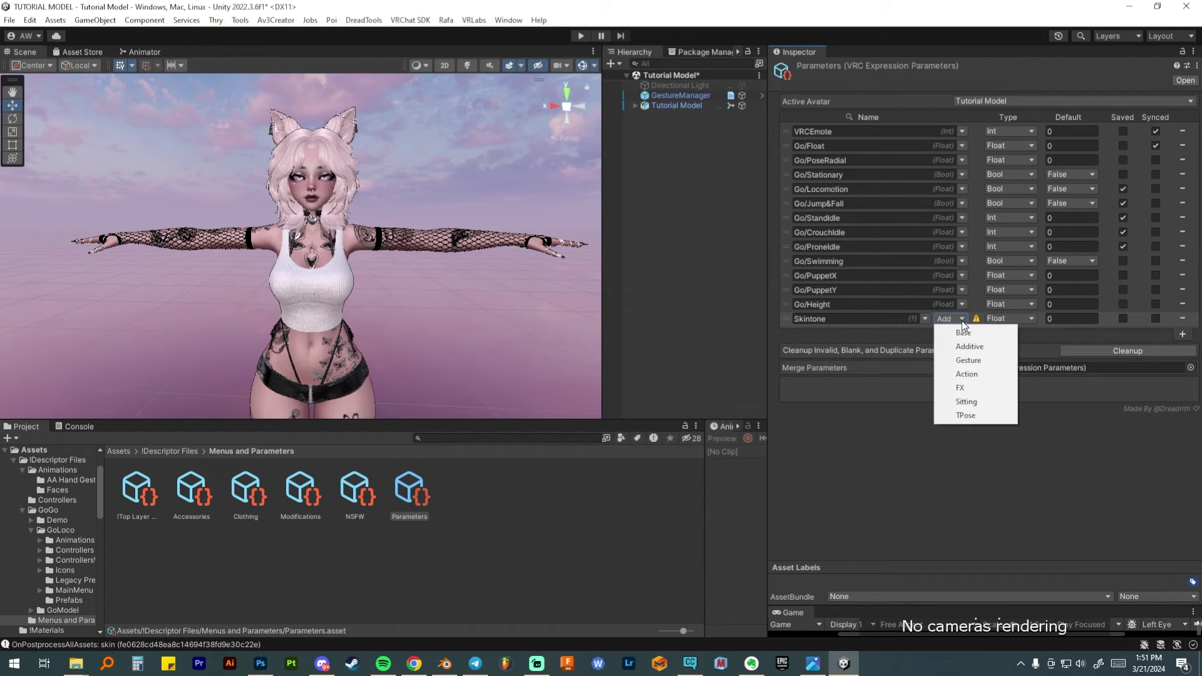
{"action": "left_click", "coordinate": [963, 391]}
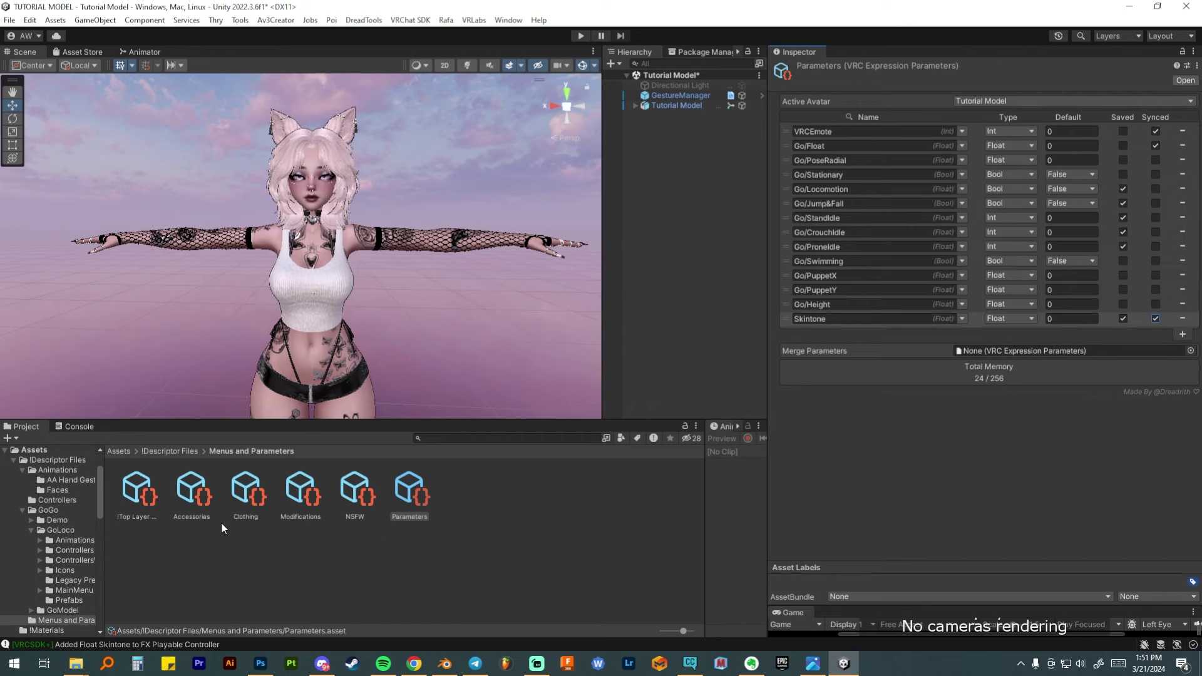
Open the AA fx controller from the Controllers folder and check its parameters for Skintone.
{"action": "left_click", "coordinate": [183, 451]}
{"action": "double_click", "coordinate": [188, 492]}
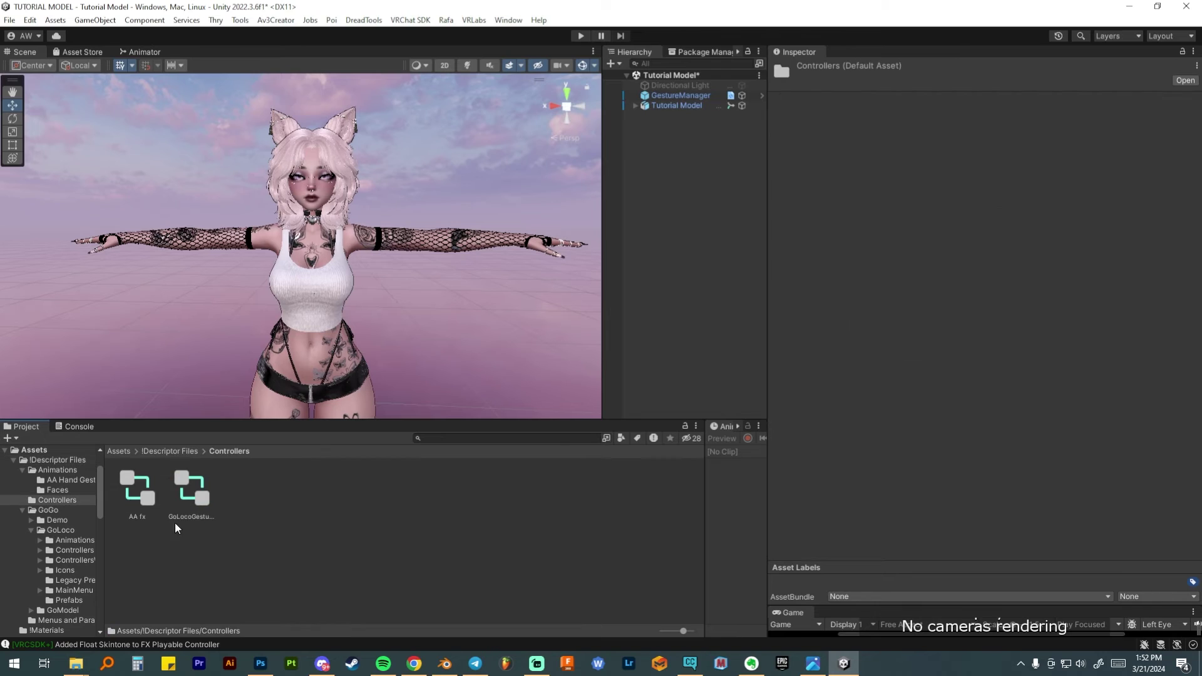
{"action": "double_click", "coordinate": [139, 485]}
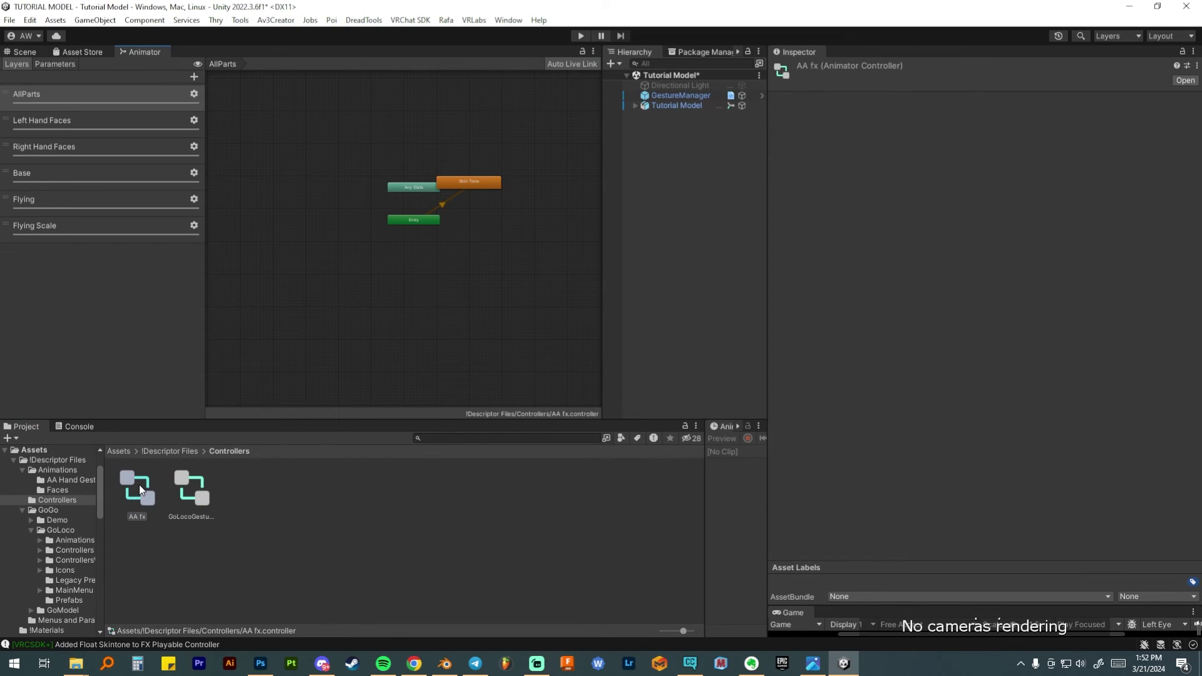
{"action": "left_click", "coordinate": [55, 65]}
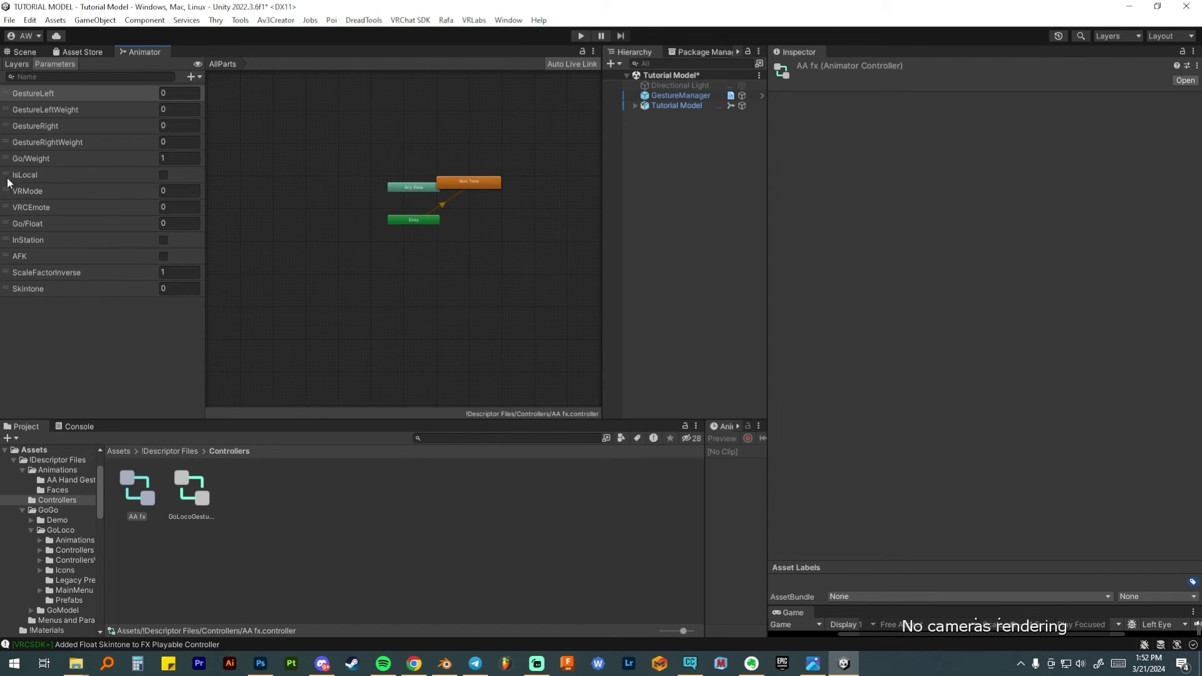
Add a layer named Skintone to the AA fx controller and raise its weight to the maximum.
{"action": "left_click", "coordinate": [17, 65]}
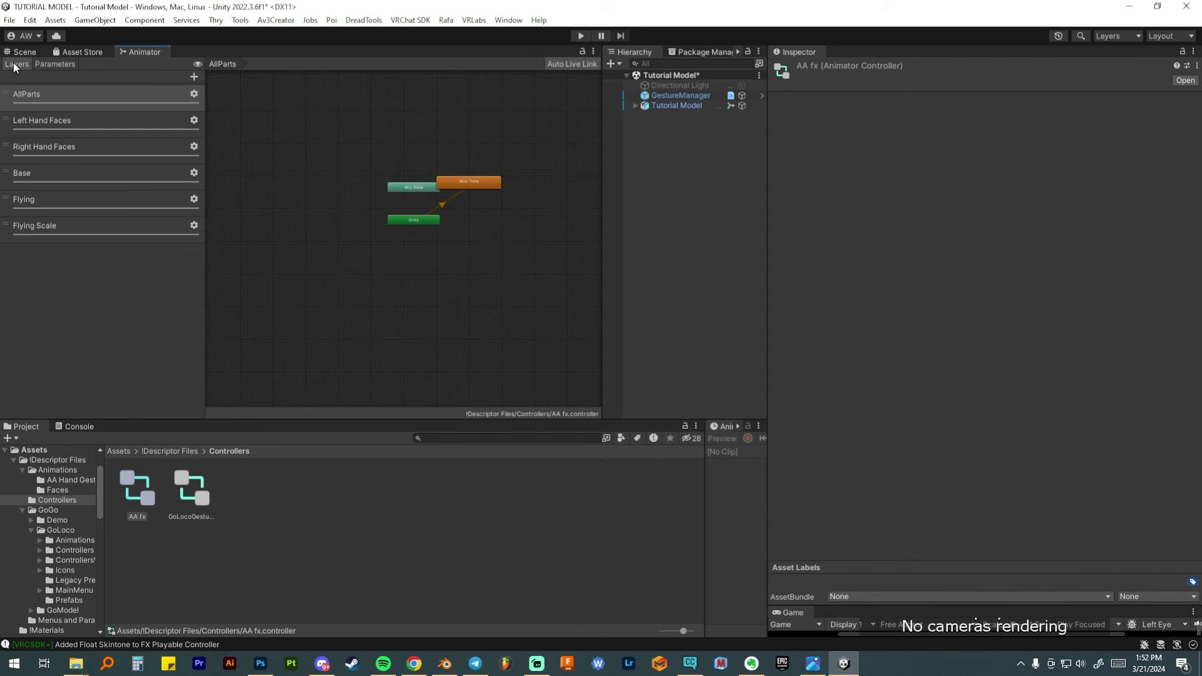
{"action": "left_click", "coordinate": [194, 77]}
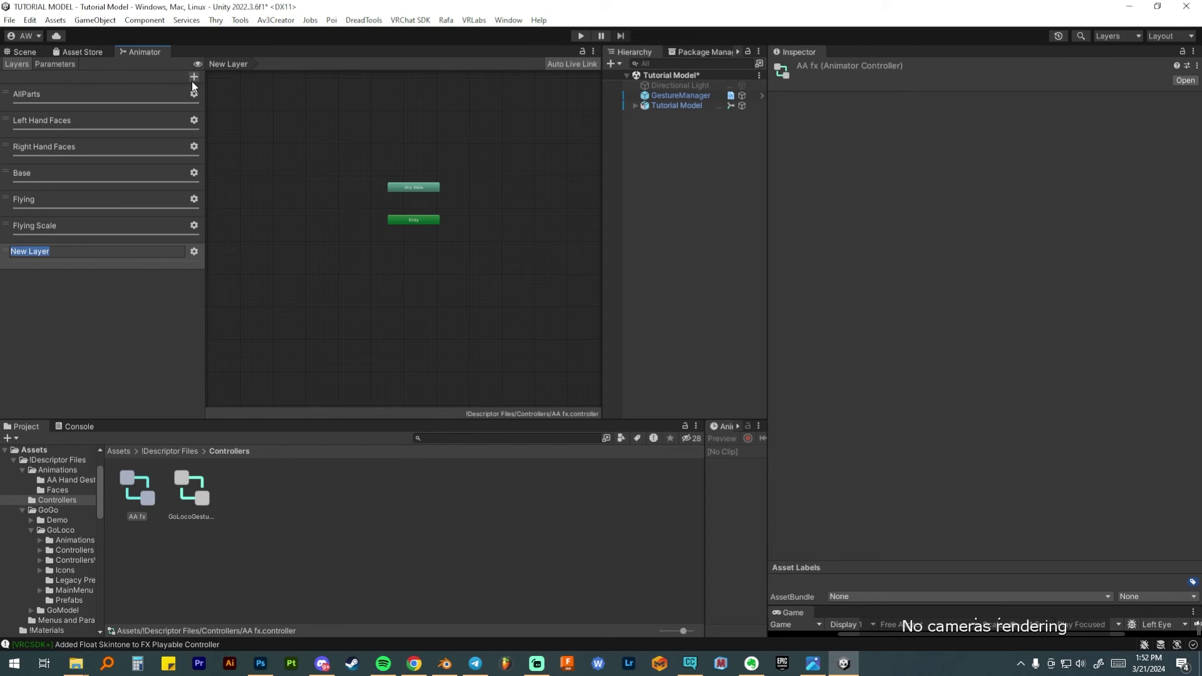
{"action": "type", "text": "Skintone"}
{"action": "key", "text": "Return"}
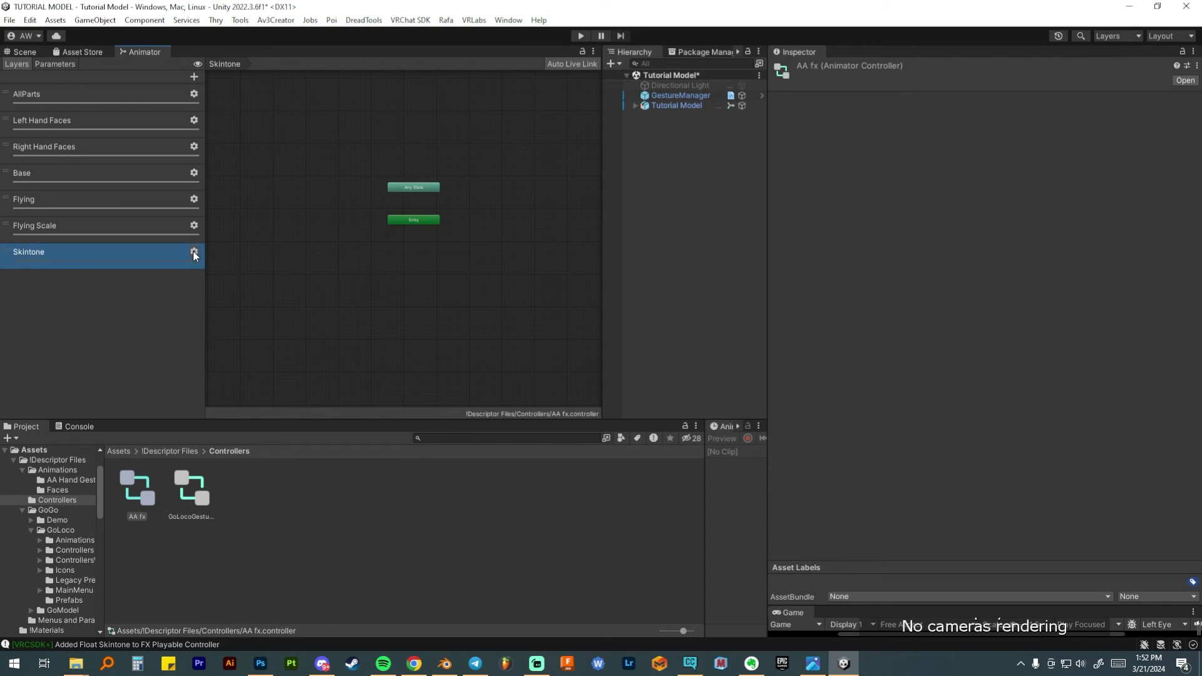
{"action": "left_click", "coordinate": [194, 251]}
{"action": "left_click_drag", "start_coordinate": [284, 253], "coordinate": [391, 260]}
{"action": "left_click", "coordinate": [154, 336]}
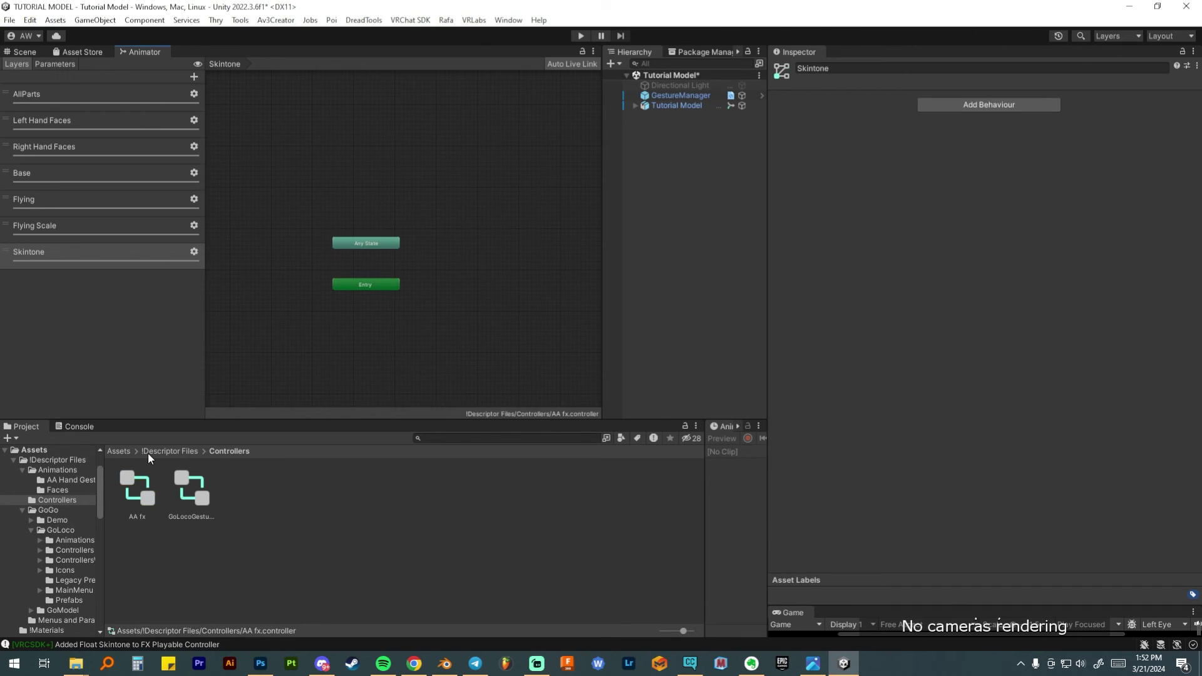
Place the Skin Tone clip from the !Descriptor Files/Animations folder as a state in the Skintone layer.
{"action": "left_click", "coordinate": [147, 451]}
{"action": "left_click", "coordinate": [118, 452]}
{"action": "double_click", "coordinate": [142, 491]}
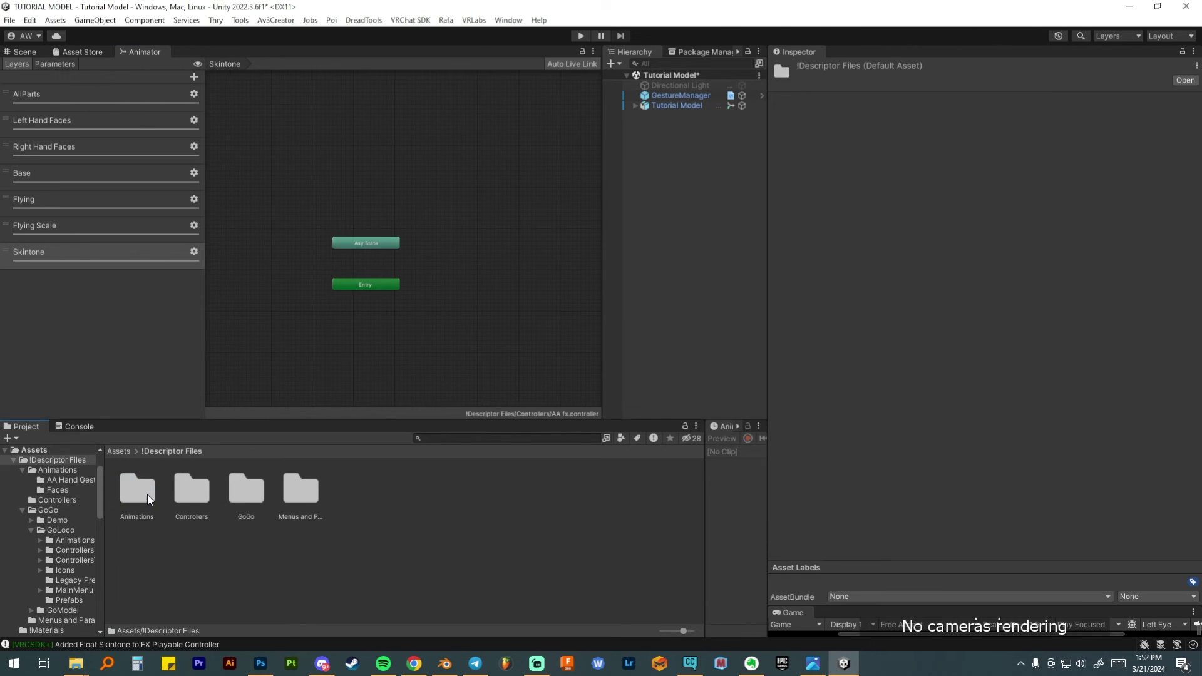
{"action": "double_click", "coordinate": [130, 495]}
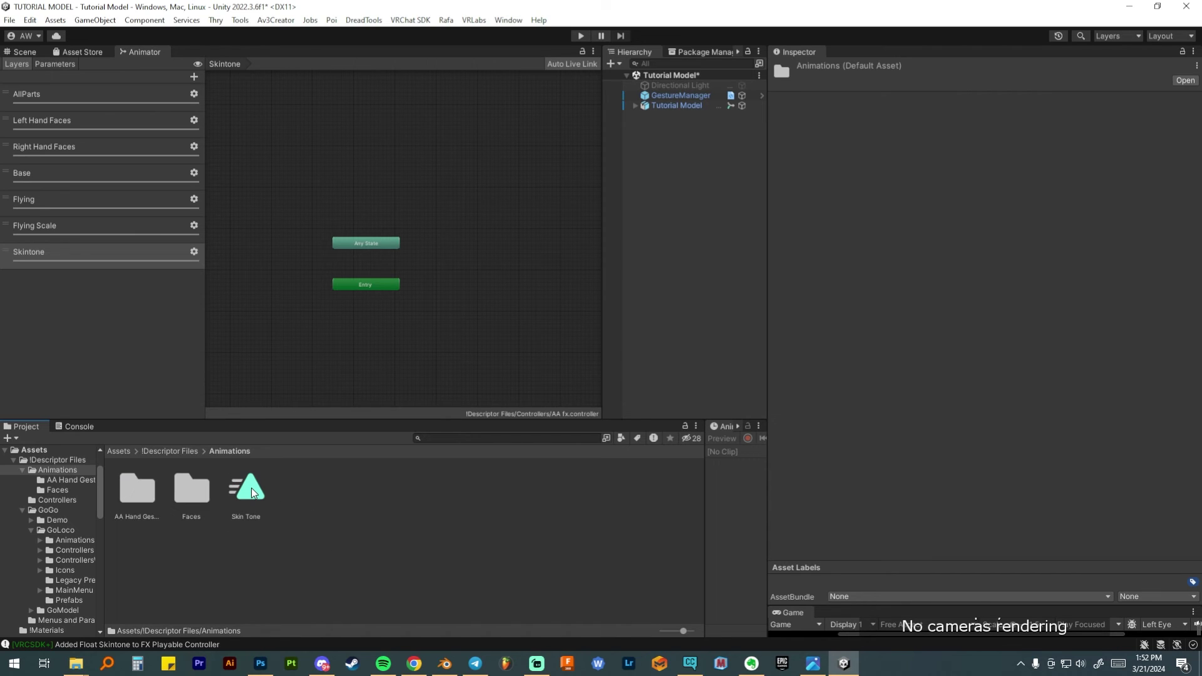
{"action": "left_click_drag", "start_coordinate": [251, 487], "coordinate": [353, 318]}
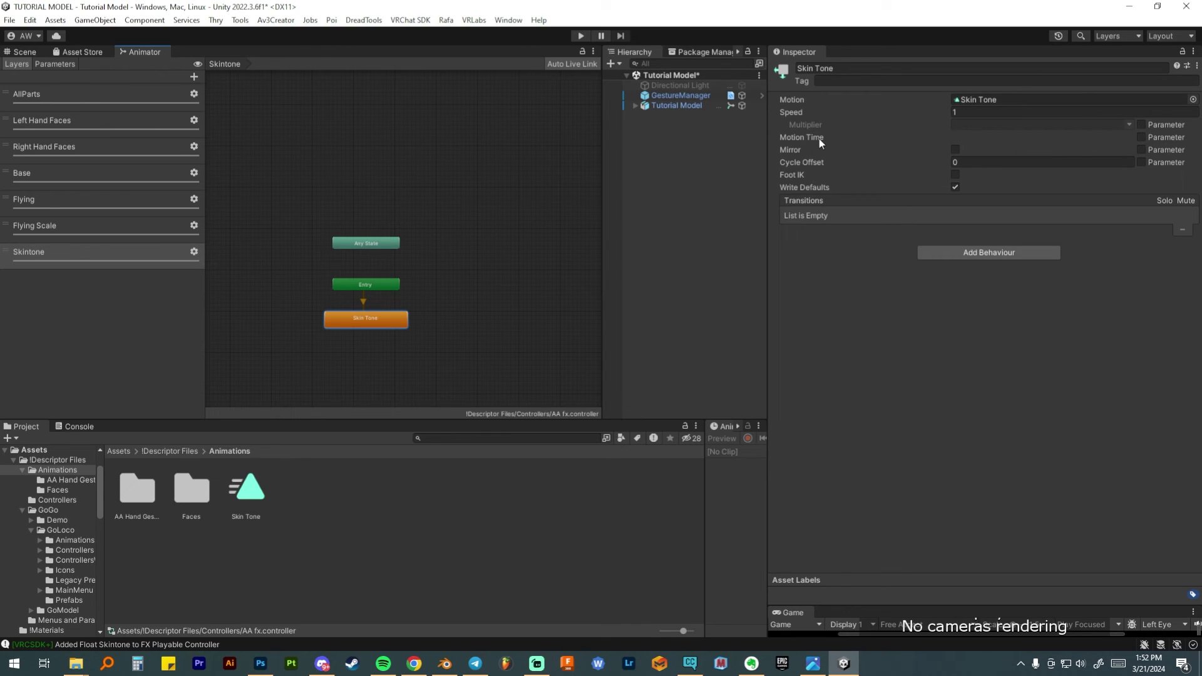
Drive the Skin Tone state's Motion Time with the Skintone parameter and check the controller's parameter list.
{"action": "left_click", "coordinate": [1140, 139]}
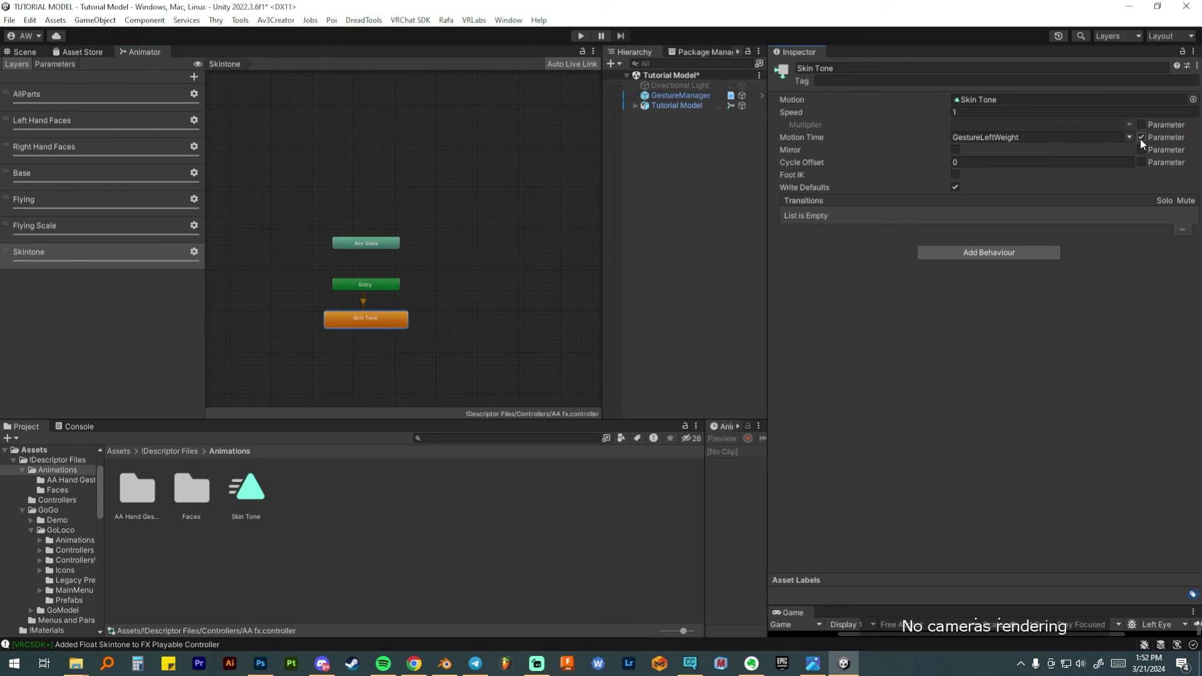
{"action": "left_click", "coordinate": [1128, 137]}
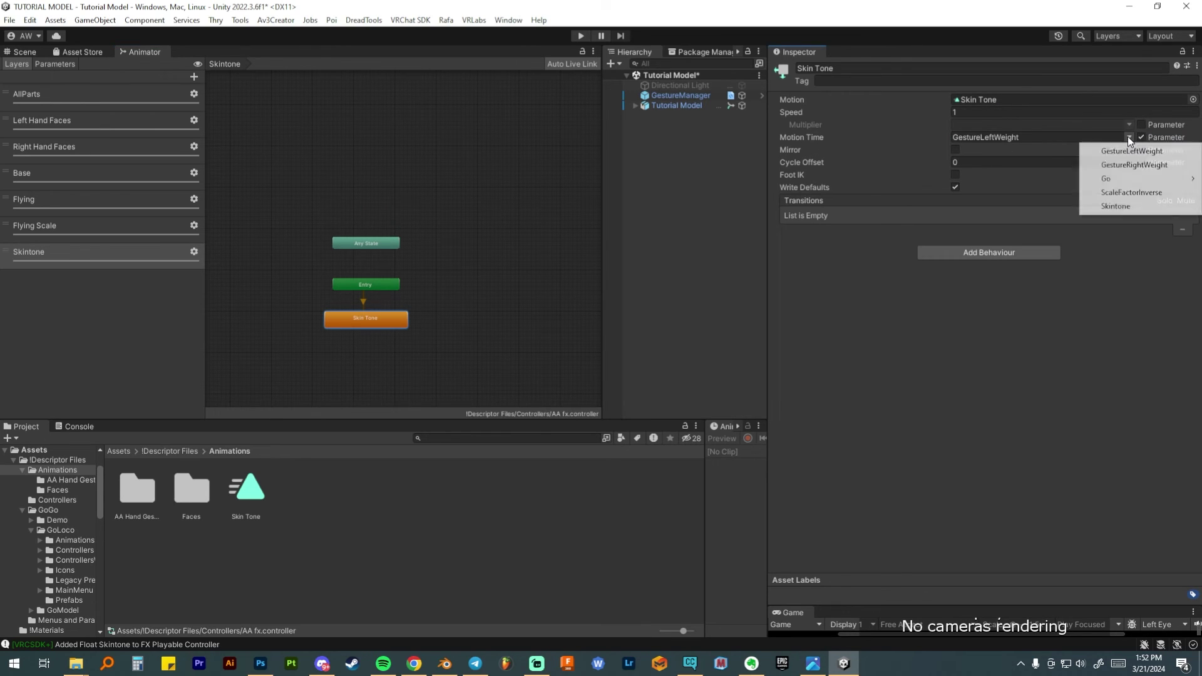
{"action": "left_click", "coordinate": [1118, 207]}
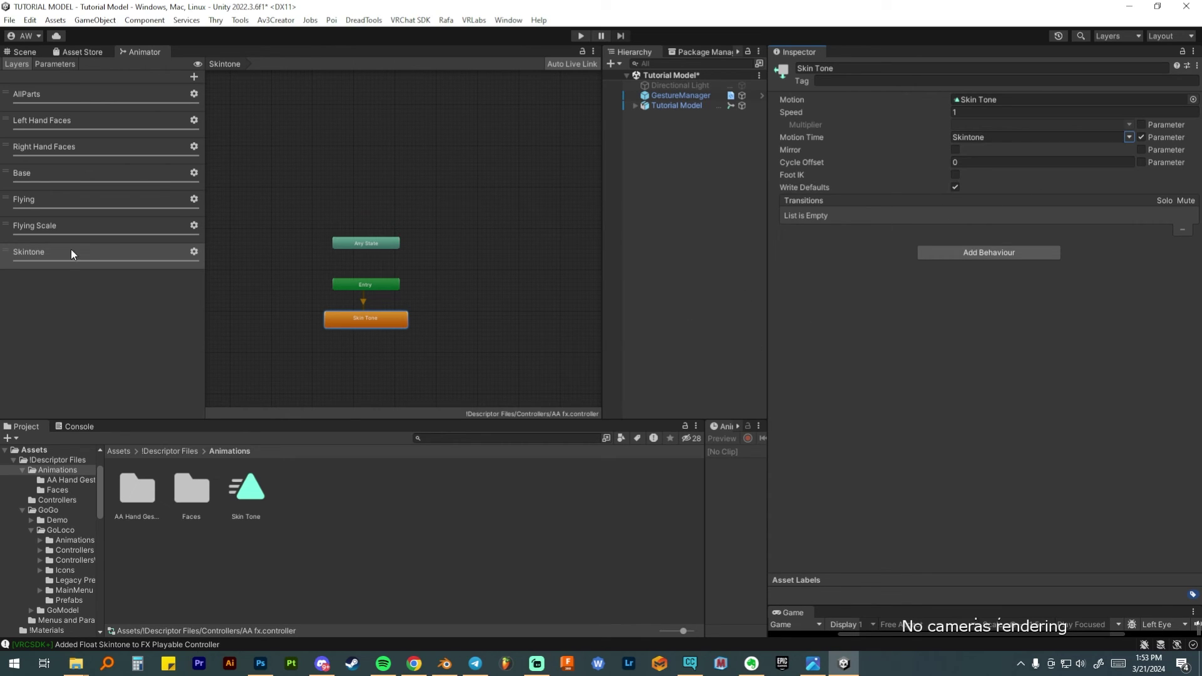
{"action": "left_click", "coordinate": [55, 66]}
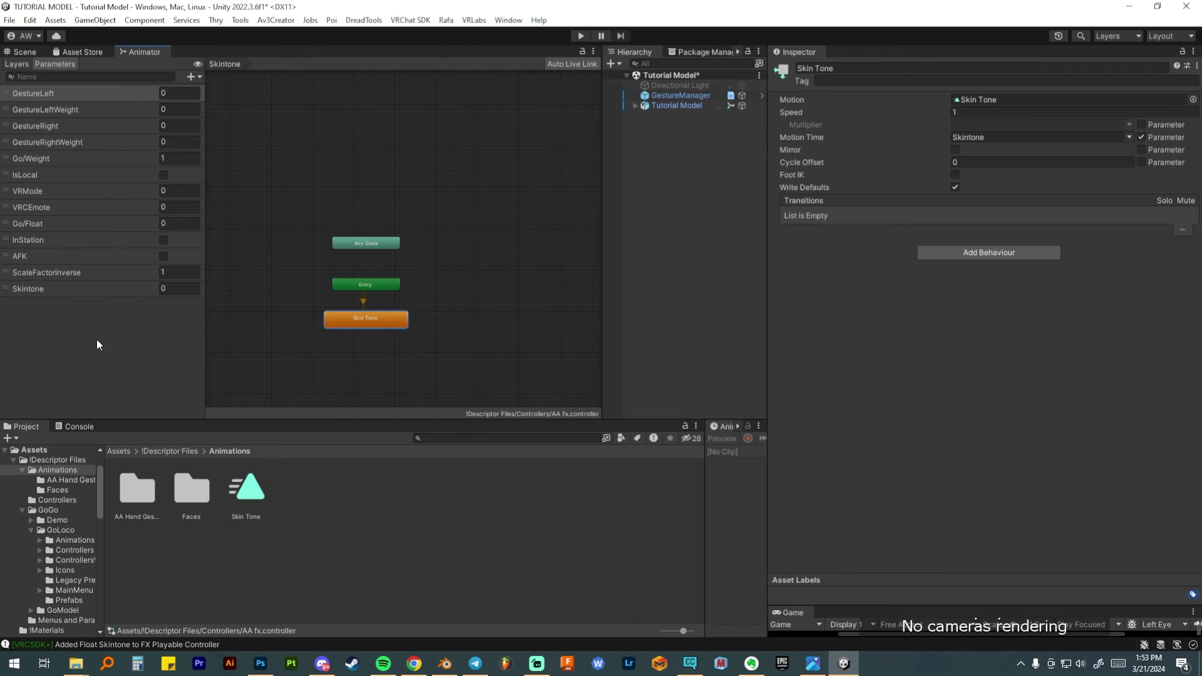
Go through the Tutorial Model's avatar descriptor expressions to open the Modifications expressions menu.
{"action": "left_click", "coordinate": [18, 51]}
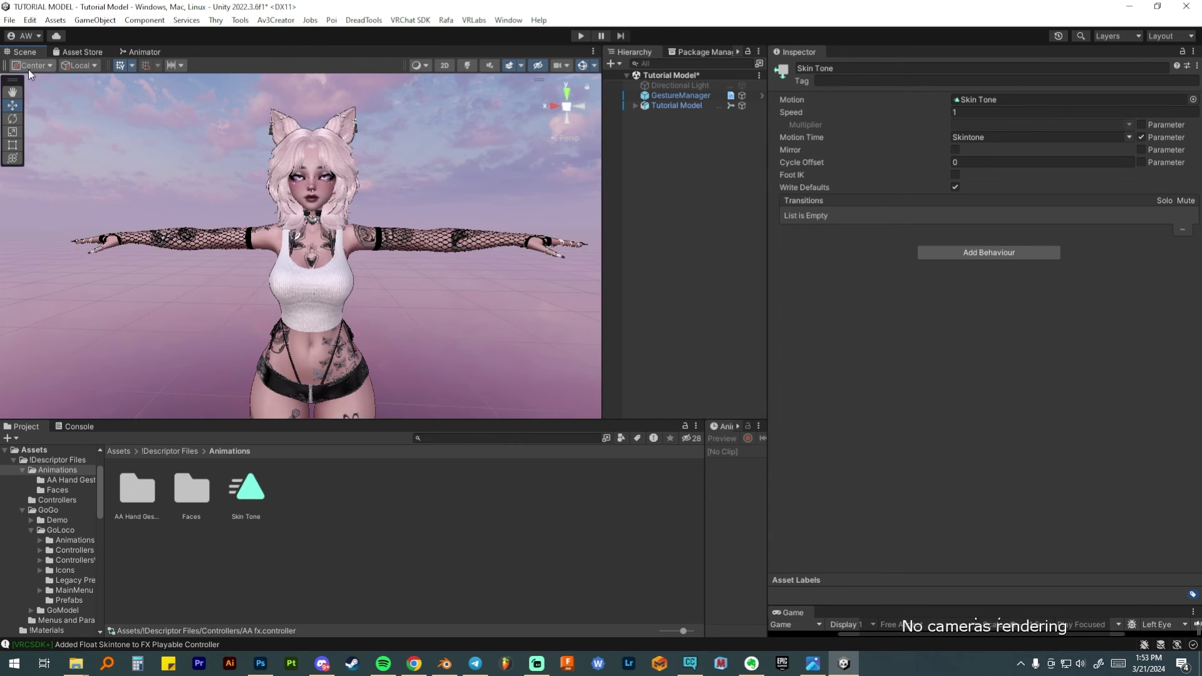
{"action": "left_click", "coordinate": [661, 105]}
{"action": "scroll", "coordinate": [965, 493], "scroll_direction": "down", "scroll_amount": 1}
{"action": "scroll", "coordinate": [964, 493], "scroll_direction": "down", "scroll_amount": 3}
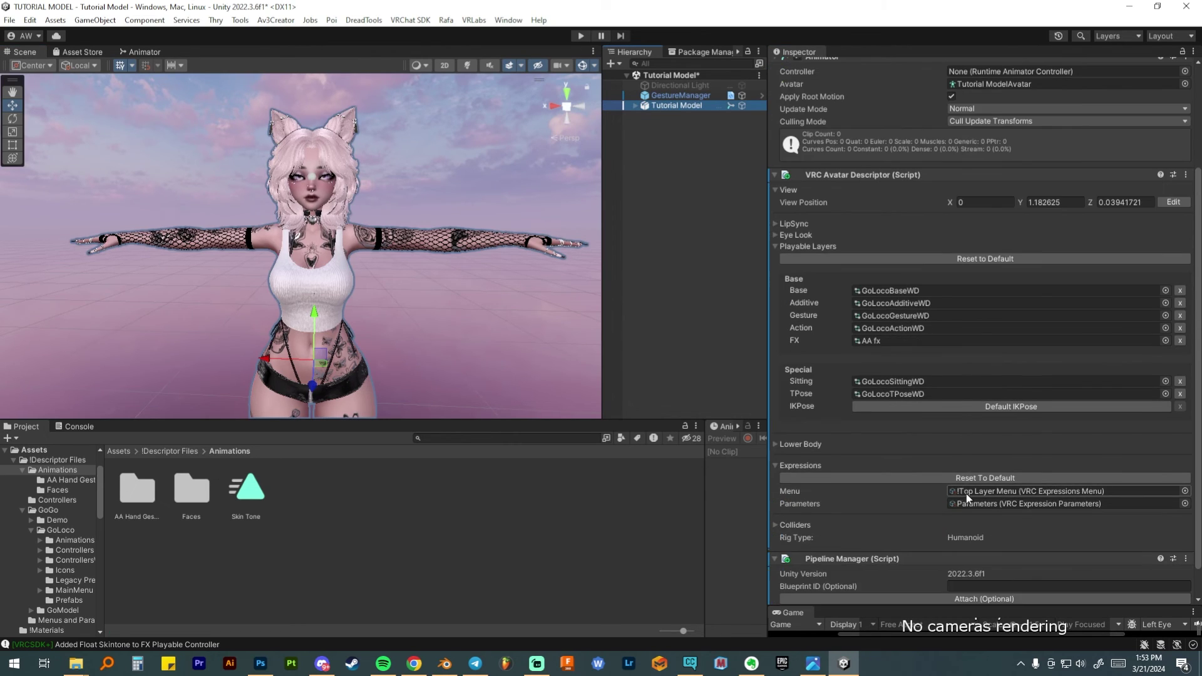
{"action": "double_click", "coordinate": [966, 495]}
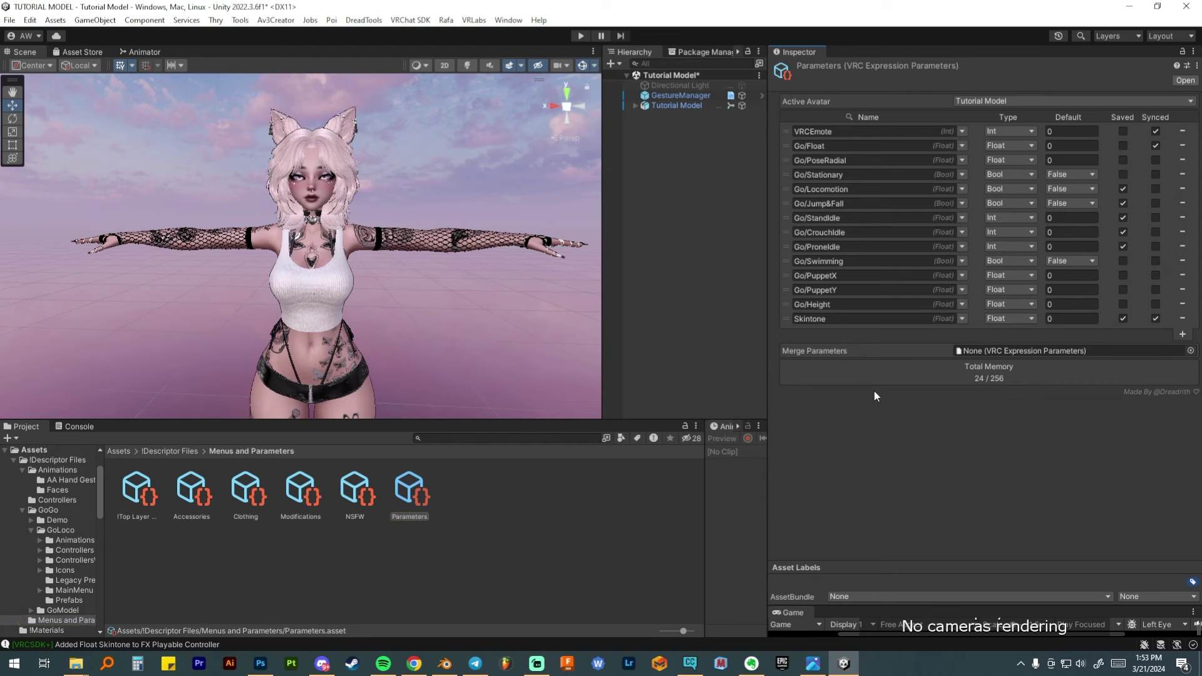
{"action": "left_click", "coordinate": [130, 500]}
{"action": "left_click", "coordinate": [301, 514]}
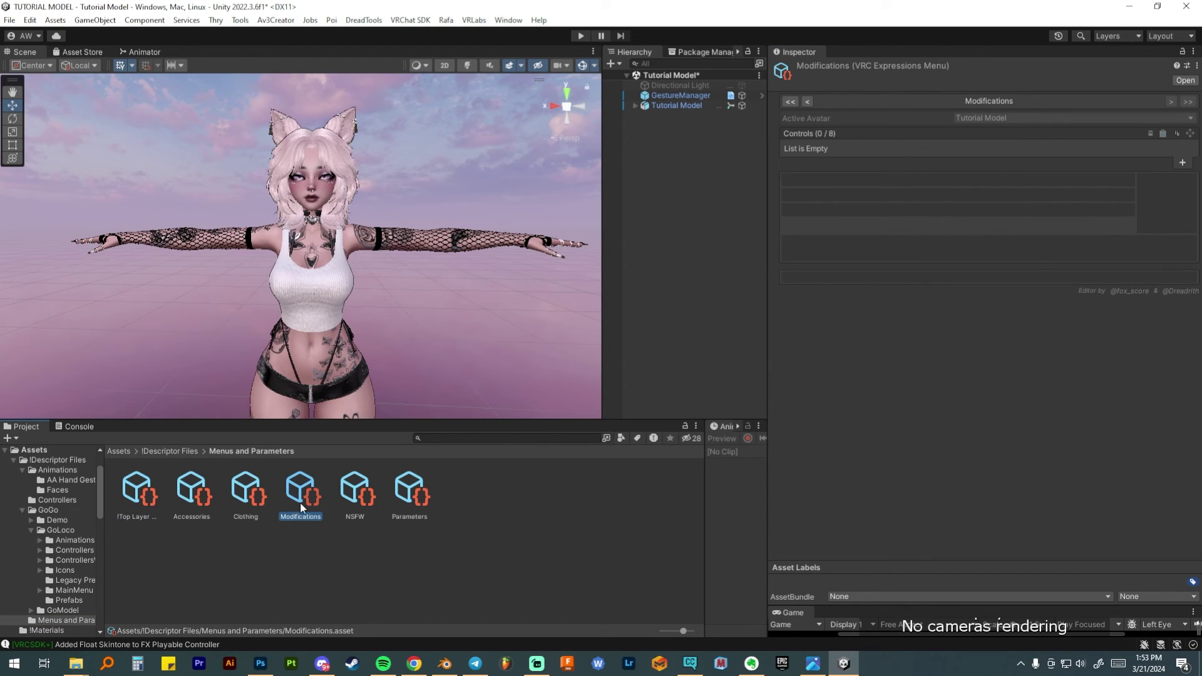
Add a control named Skin Tone to the Modifications menu and set its type to Radial Puppet.
{"action": "left_click", "coordinate": [1183, 164]}
{"action": "left_click", "coordinate": [918, 181]}
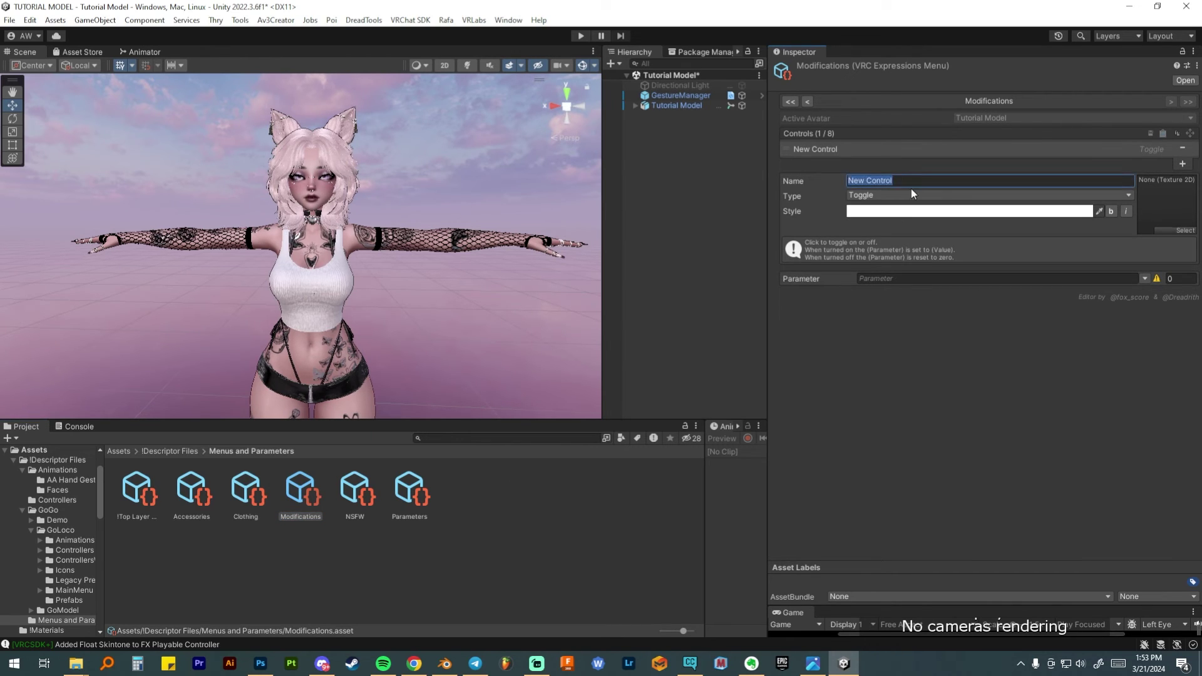
{"action": "type", "text": "Skin Tone"}
{"action": "left_click", "coordinate": [912, 195]}
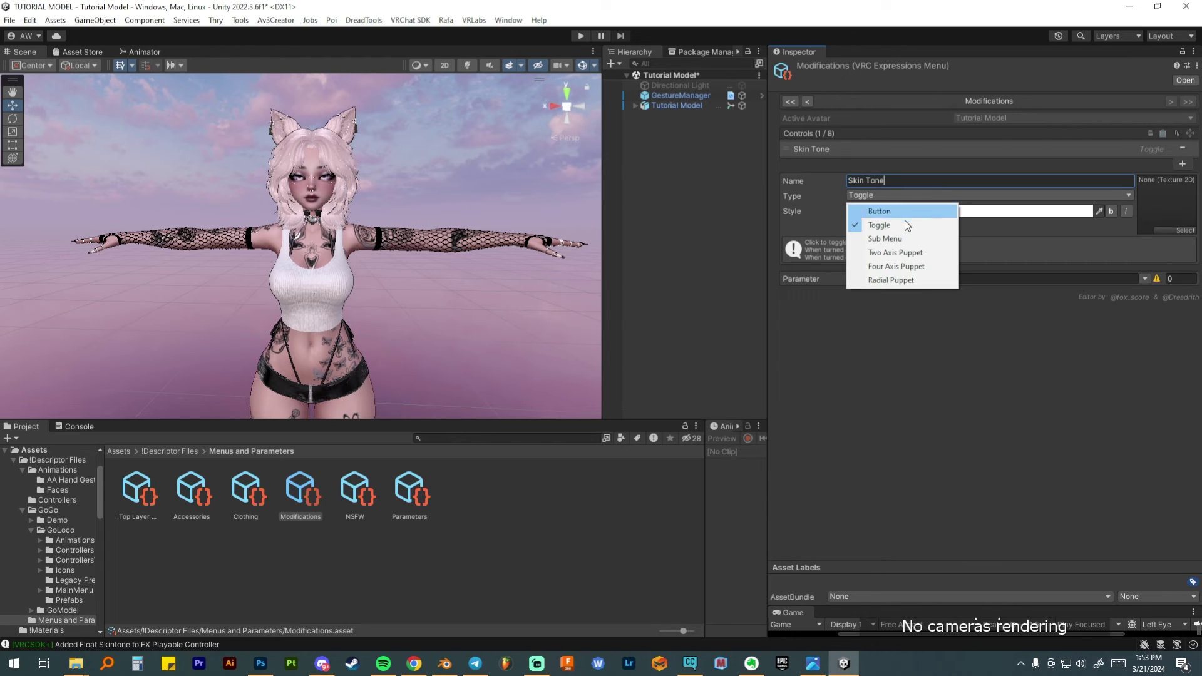
{"action": "left_click", "coordinate": [902, 280]}
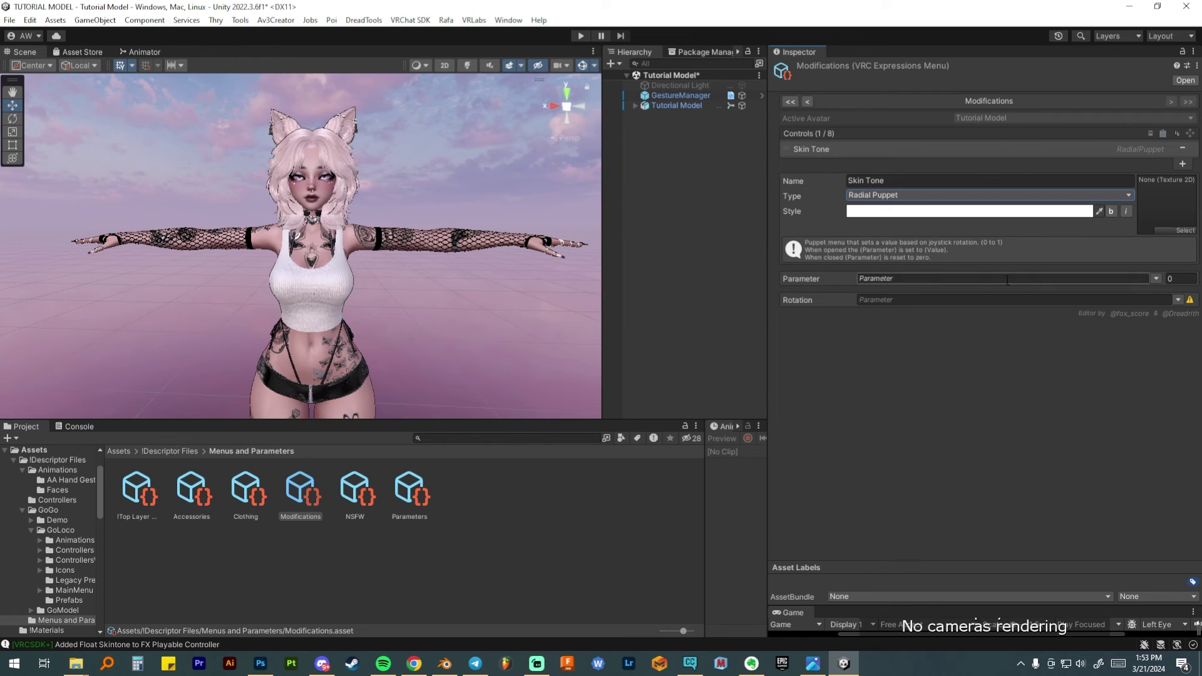
{"action": "left_click", "coordinate": [1169, 278]}
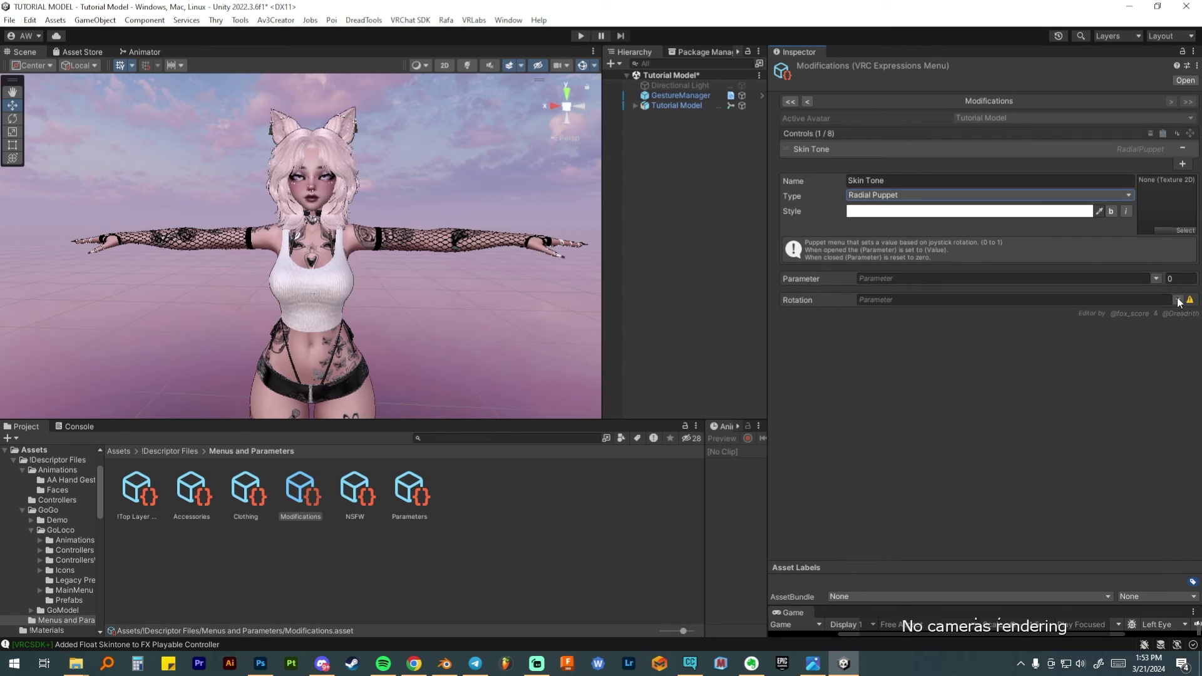
Assign the Skintone float as the rotation parameter of the Skin Tone radial puppet.
{"action": "left_click", "coordinate": [1177, 300]}
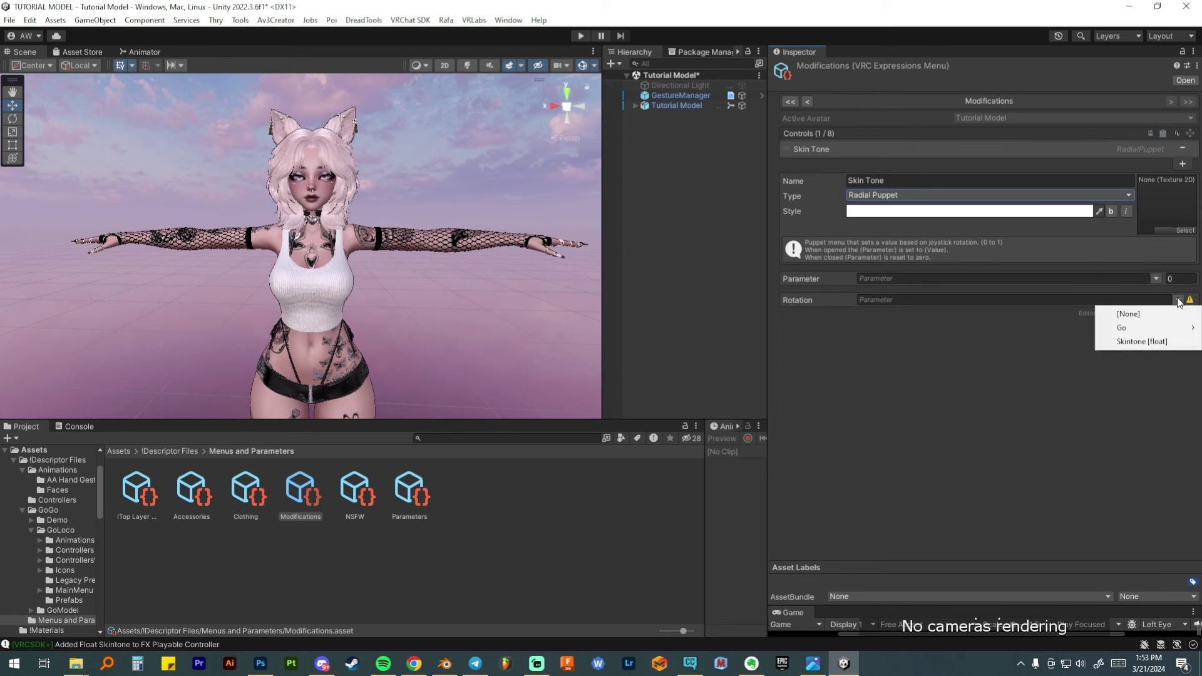
{"action": "left_click", "coordinate": [1129, 342]}
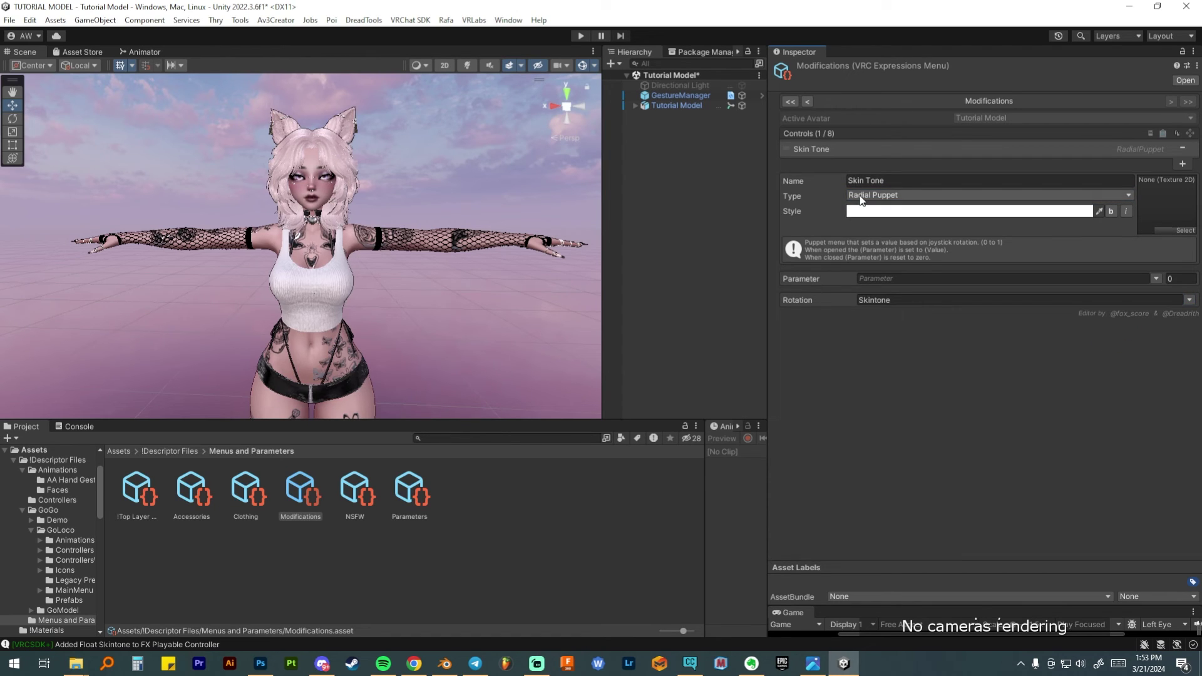
Enter play mode through the GestureManager object and enlarge the Scene view to show more of the avatar.
{"action": "left_click_drag", "start_coordinate": [770, 253], "coordinate": [1025, 250]}
{"action": "left_click", "coordinate": [880, 95]}
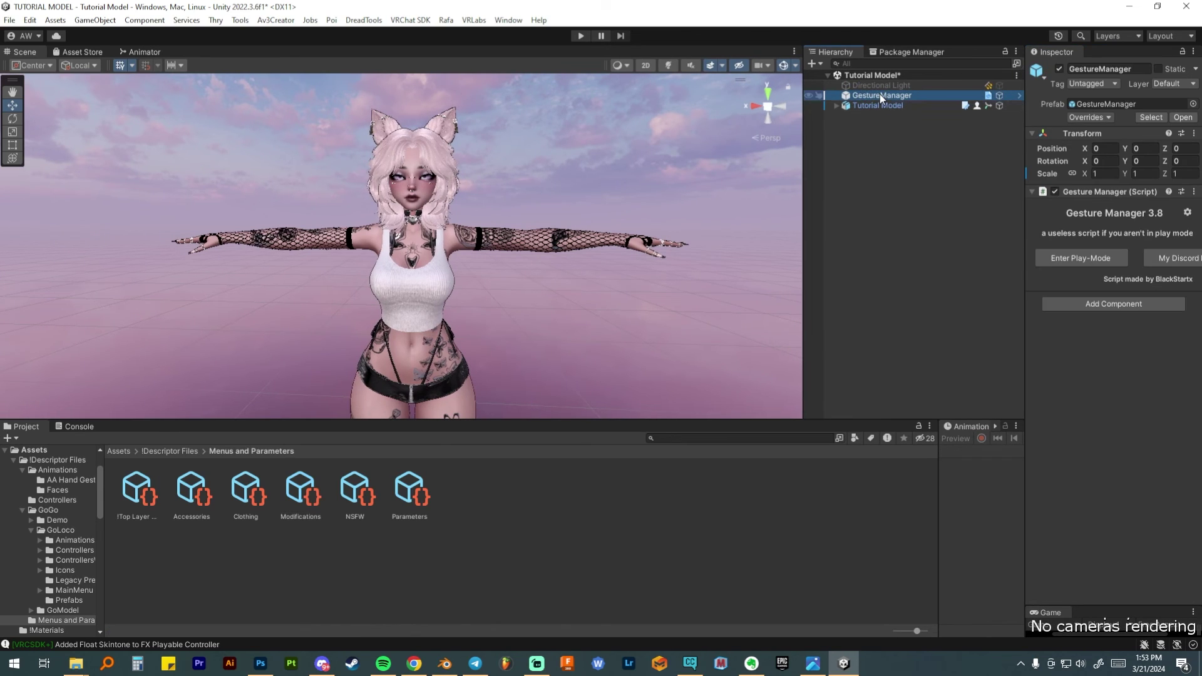
{"action": "left_click_drag", "start_coordinate": [1017, 323], "coordinate": [943, 320]}
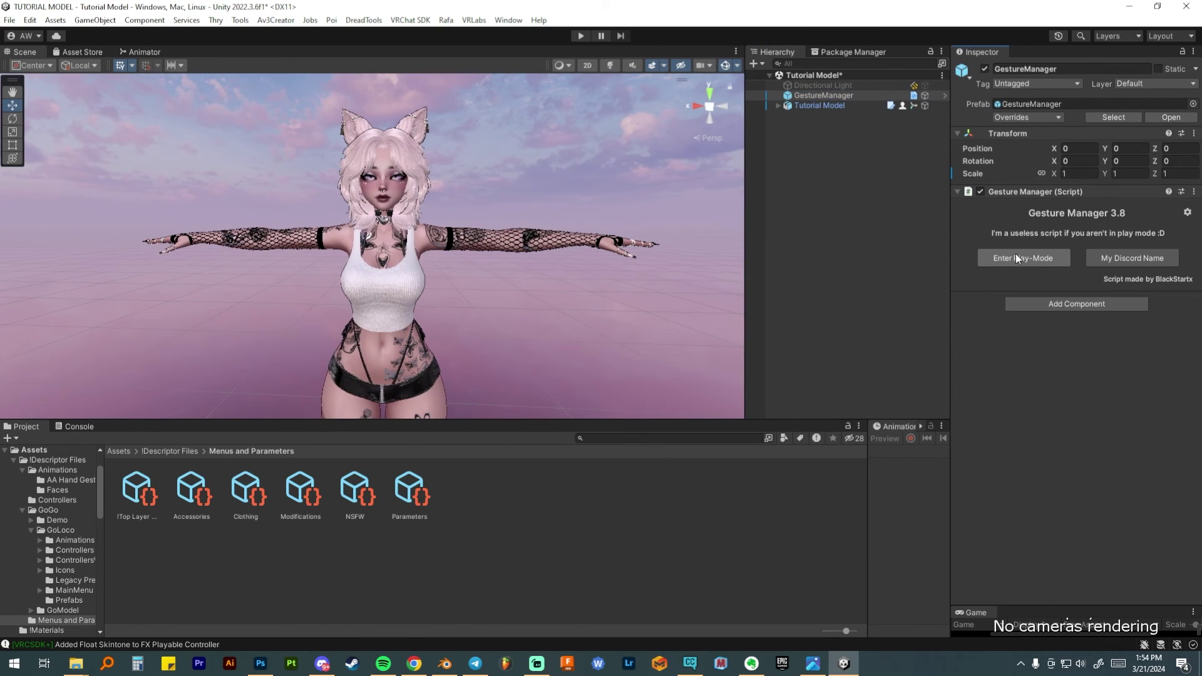
{"action": "left_click", "coordinate": [1017, 259]}
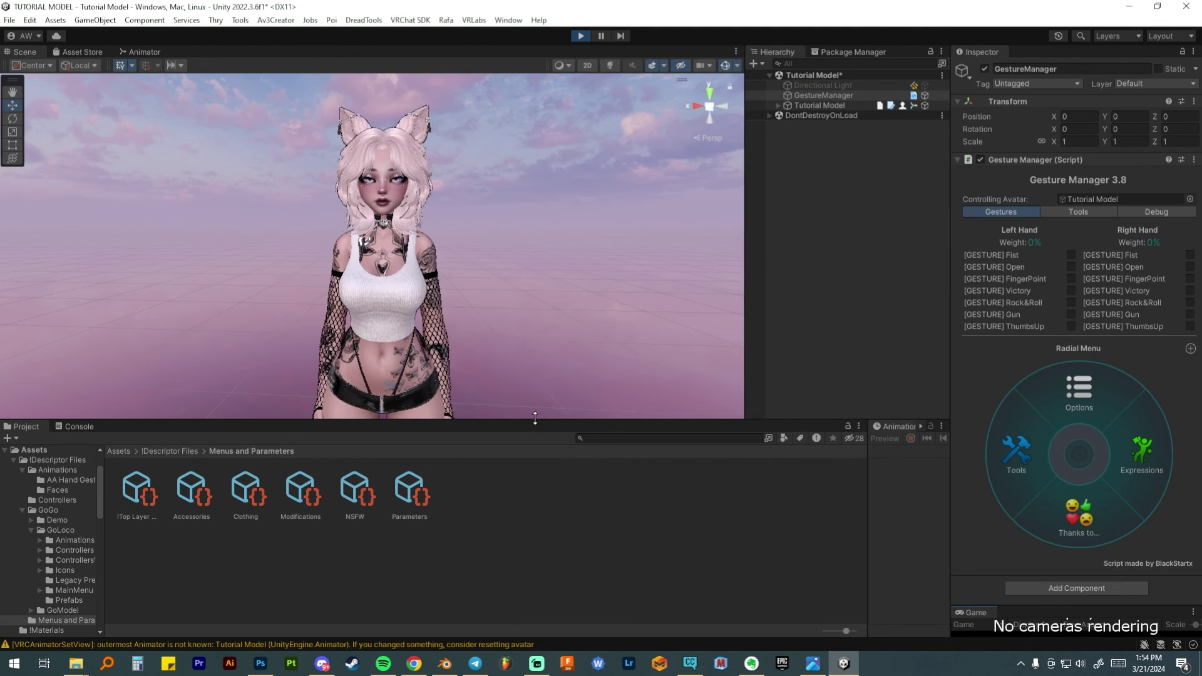
{"action": "left_click_drag", "start_coordinate": [535, 418], "coordinate": [535, 567]}
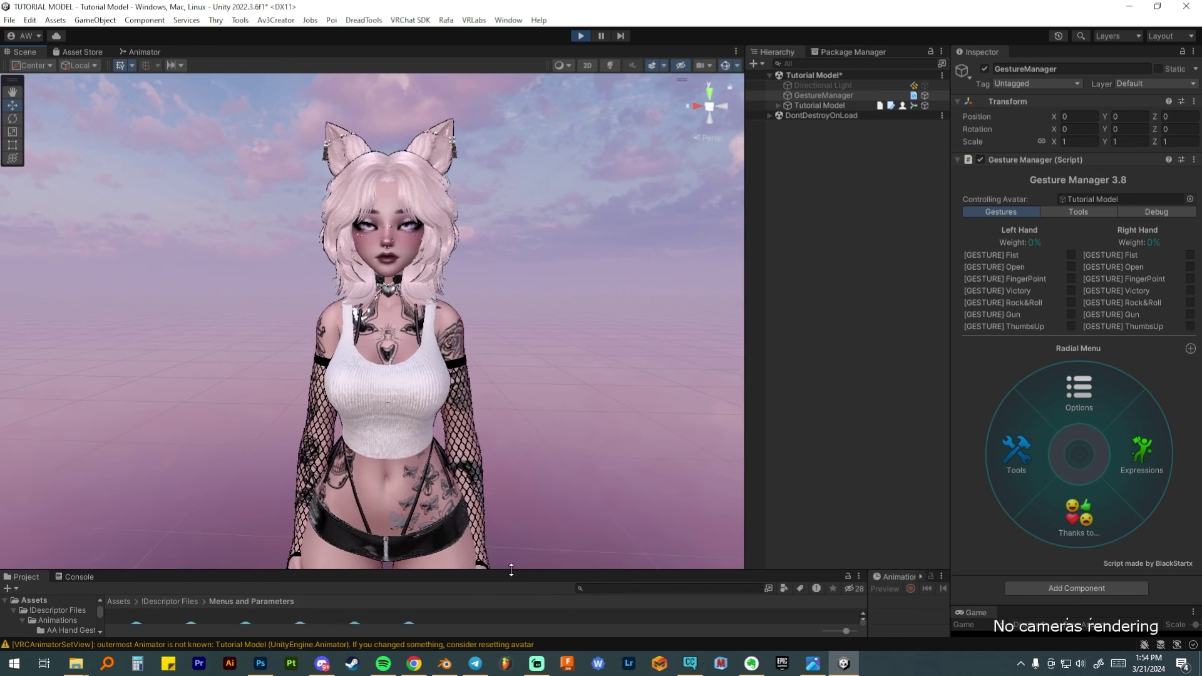
Open Modifications in the avatar's Expressions radial menu and test the Skin Tone puppet up to about 98%.
{"action": "left_click", "coordinate": [1157, 471]}
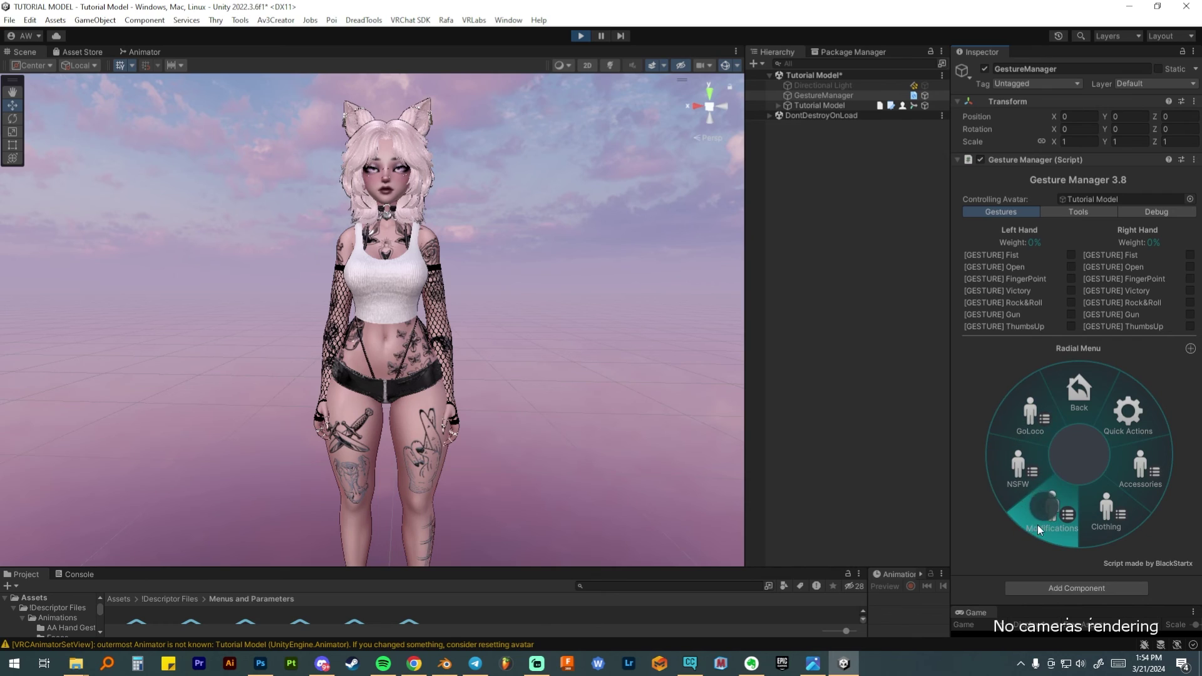
{"action": "left_click", "coordinate": [1053, 515]}
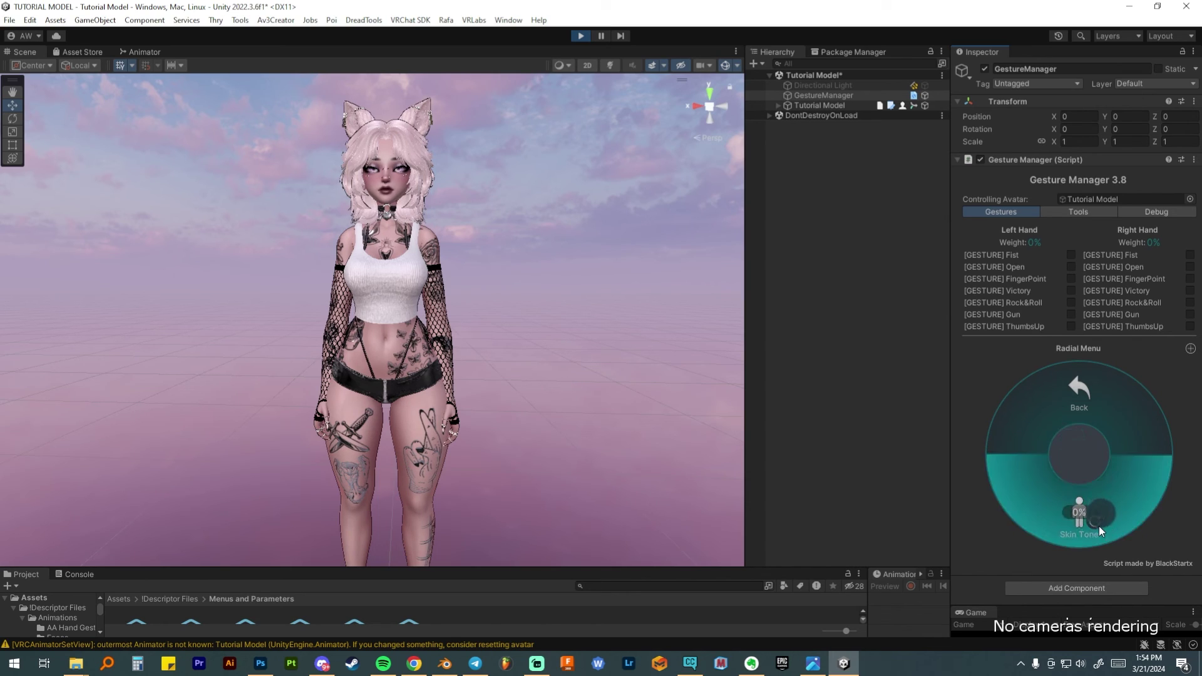
{"action": "left_click_drag", "start_coordinate": [1073, 514], "coordinate": [1061, 490]}
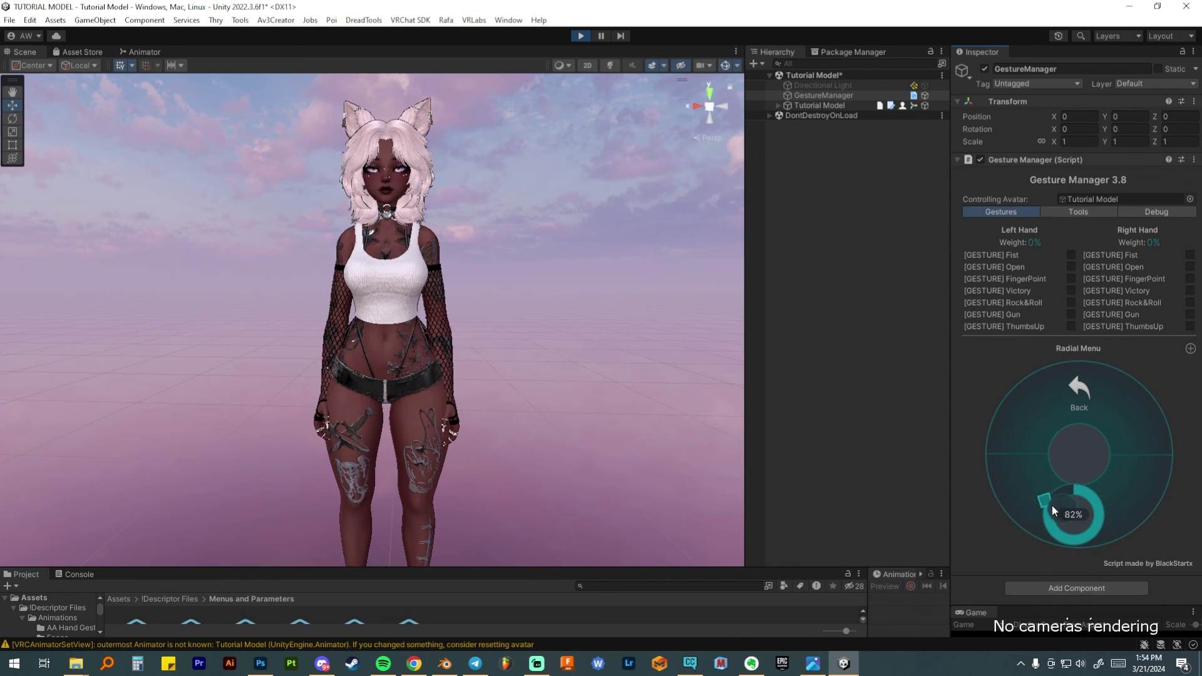
{"action": "left_click_drag", "start_coordinate": [1069, 539], "coordinate": [1069, 490]}
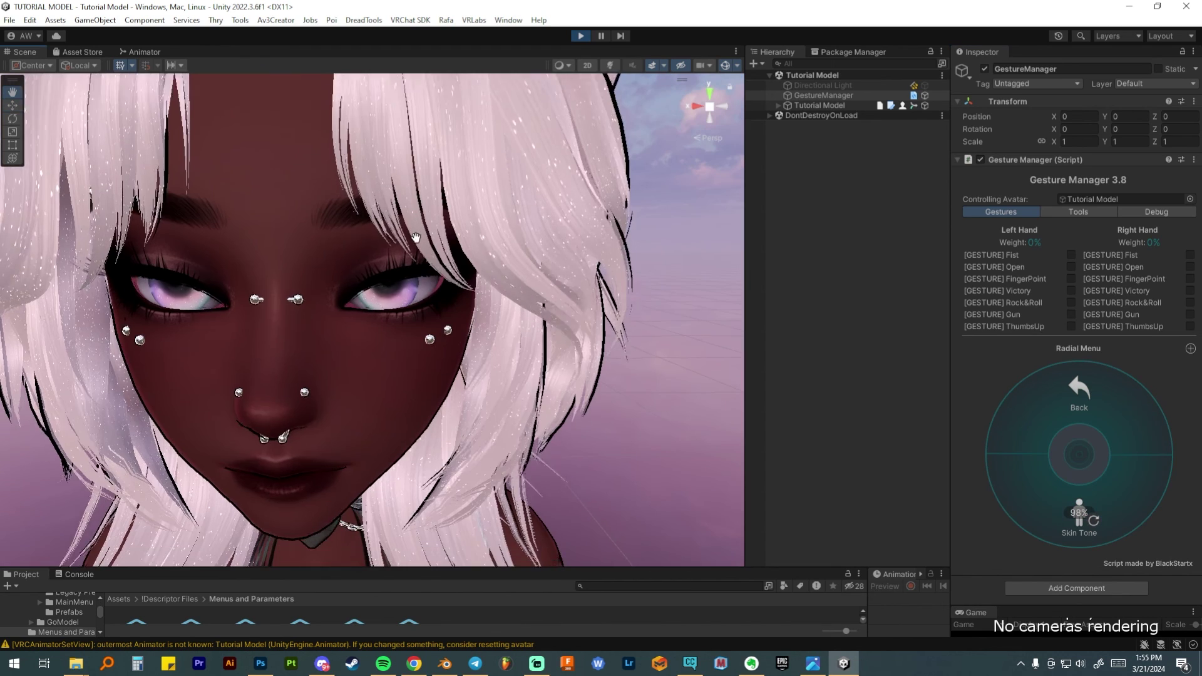
Set the Skin Tone radial to 99% and inspect the avatar's face and chest tattoos up close.
{"action": "scroll", "coordinate": [401, 216], "scroll_direction": "down", "scroll_amount": 2}
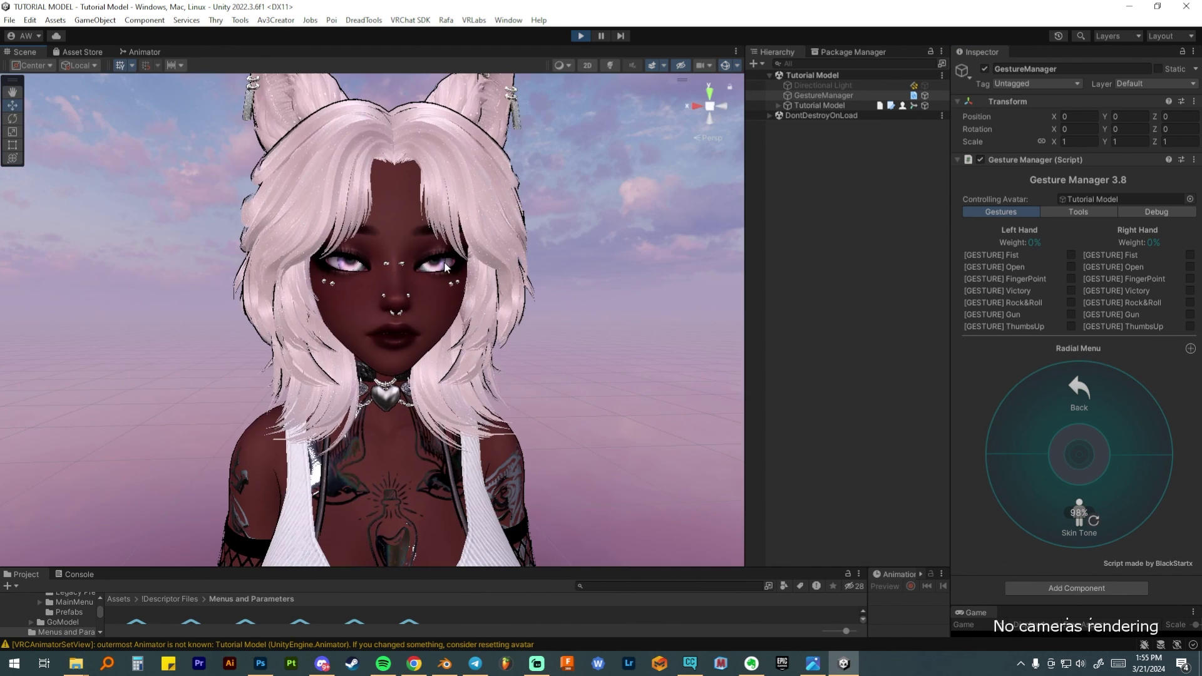
{"action": "left_click", "coordinate": [1079, 520]}
{"action": "left_click_drag", "start_coordinate": [1087, 510], "coordinate": [1091, 476]}
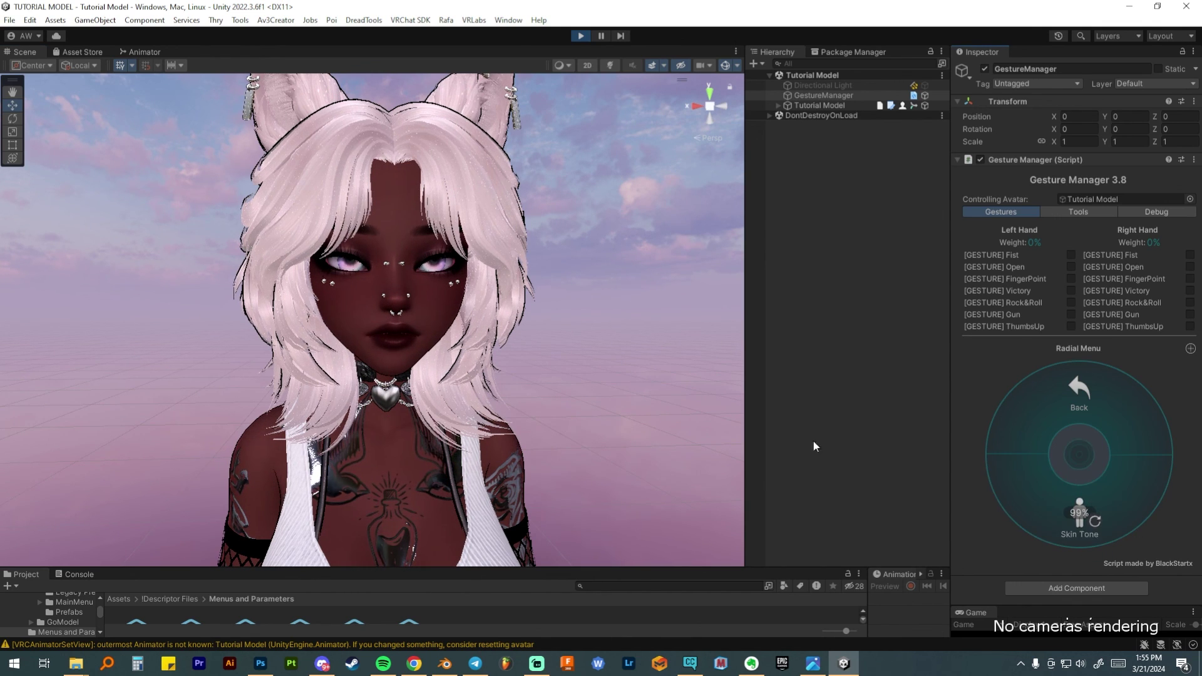
{"action": "left_click_drag", "start_coordinate": [410, 310], "coordinate": [385, 318], "text": "alt"}
{"action": "scroll", "coordinate": [385, 317], "scroll_direction": "up", "scroll_amount": 3}
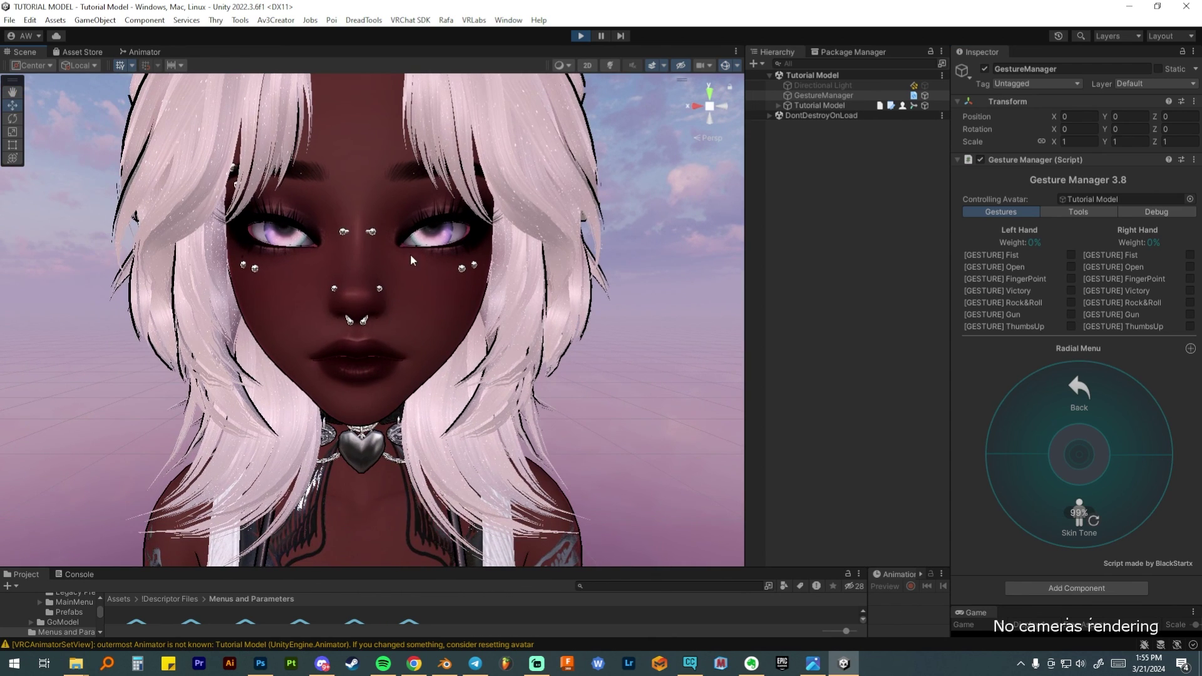
Test the avatar's mouth with the Viseme radial in the Gesture Manager's States menu.
{"action": "left_click", "coordinate": [1079, 389]}
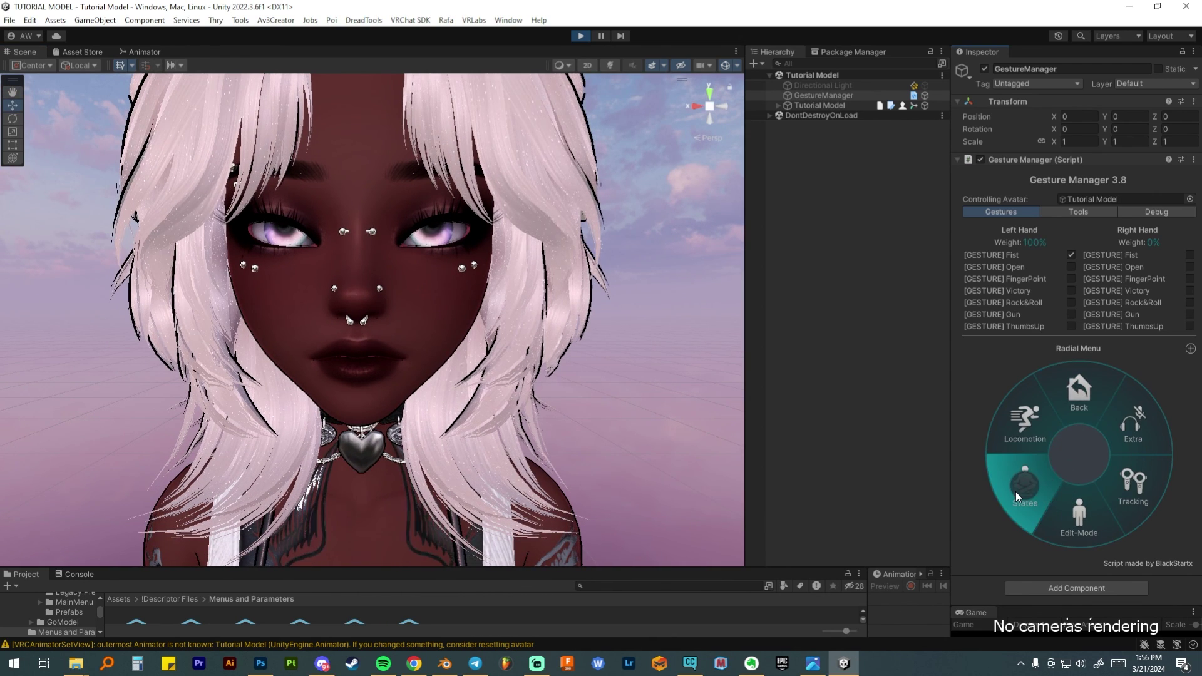
{"action": "left_click", "coordinate": [1031, 476]}
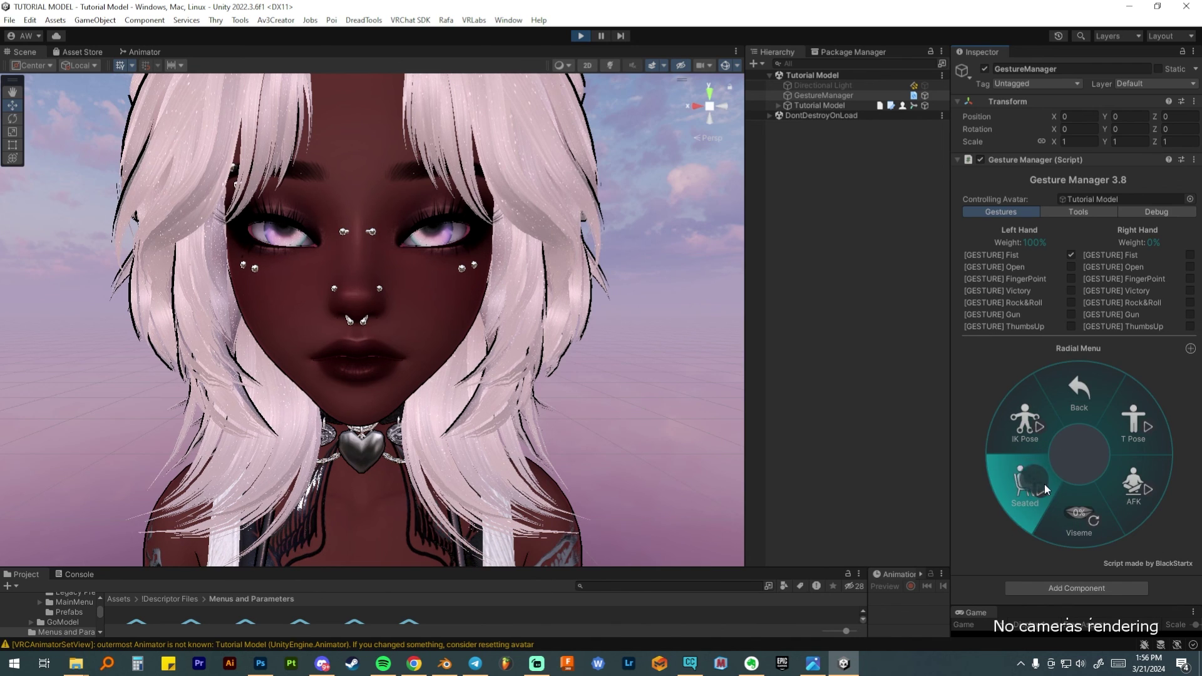
{"action": "left_click_drag", "start_coordinate": [1083, 516], "coordinate": [1105, 537]}
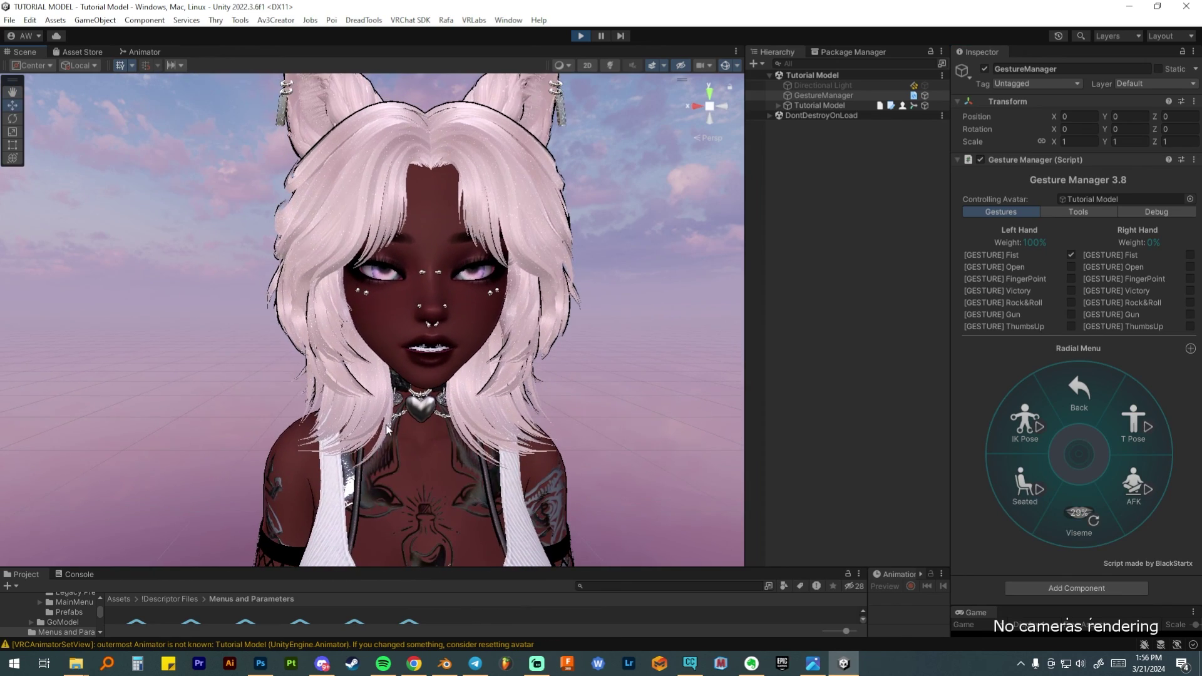
Exit play mode and bring the whole avatar back into view.
{"action": "left_click", "coordinate": [580, 36]}
{"action": "scroll", "coordinate": [491, 352], "scroll_direction": "down", "scroll_amount": 6}
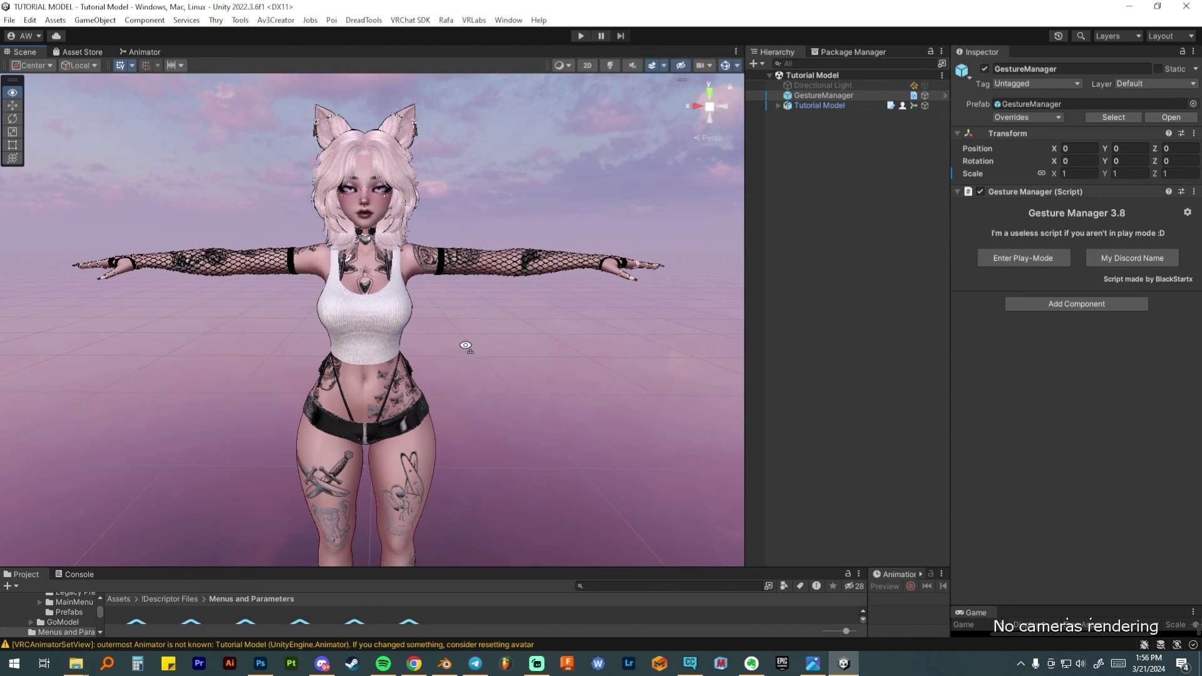
{"action": "middle_click_drag", "start_coordinate": [476, 349], "coordinate": [470, 348]}
{"action": "scroll", "coordinate": [470, 346], "scroll_direction": "up", "scroll_amount": 2}
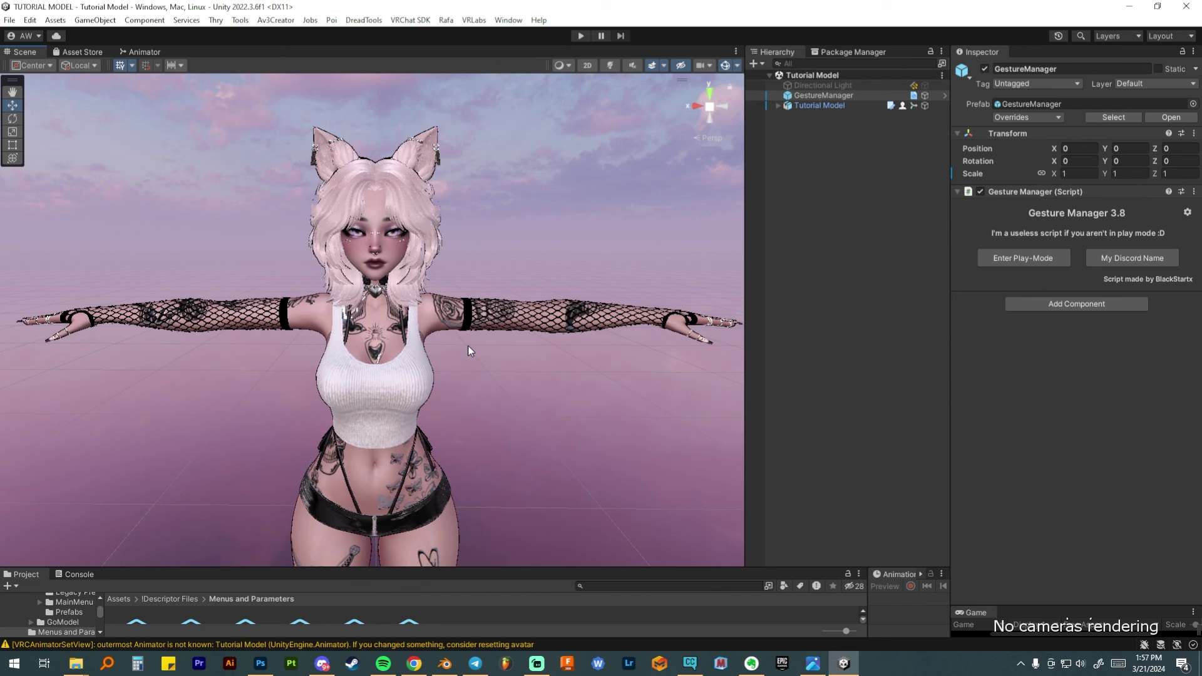
{"action": "scroll", "coordinate": [392, 372], "scroll_direction": "down", "scroll_amount": 3}
{"action": "scroll", "coordinate": [394, 417], "scroll_direction": "down", "scroll_amount": 1}
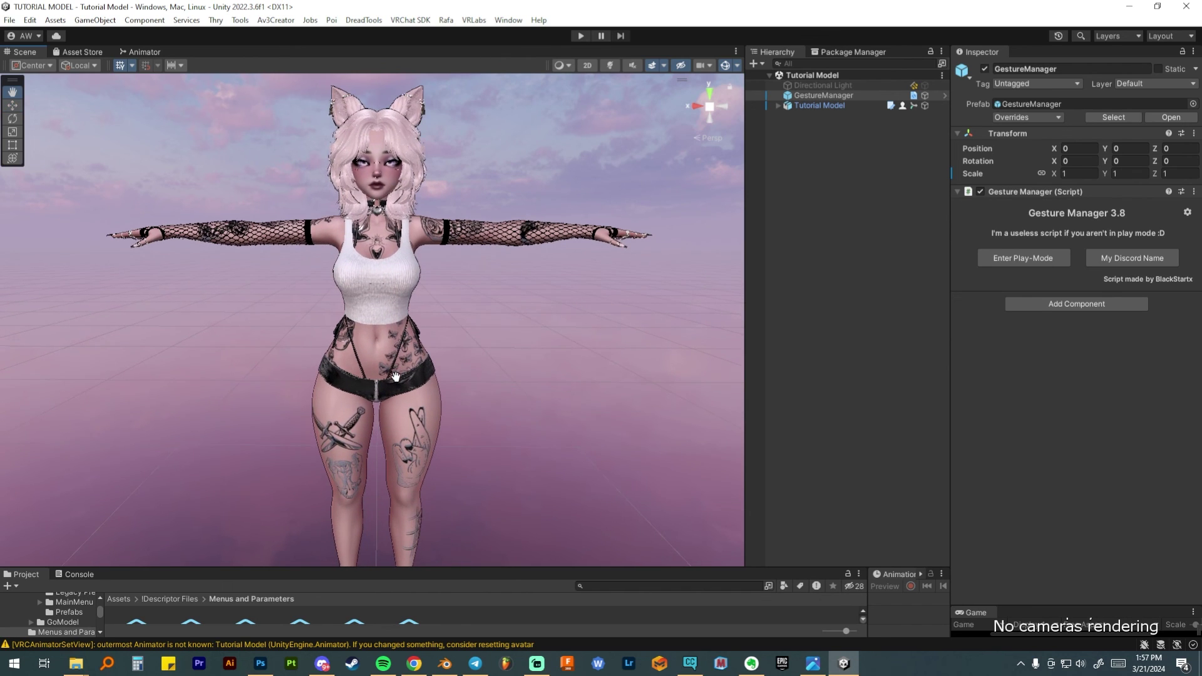
{"action": "mouse_move", "coordinate": [396, 377]}
{"action": "left_mouse_down", "text": "alt"}
{"action": "mouse_move", "coordinate": [430, 347]}
{"action": "mouse_move", "coordinate": [360, 386]}
{"action": "mouse_move", "coordinate": [418, 383]}
{"action": "left_mouse_up", "text": "alt"}
{"action": "scroll", "coordinate": [359, 386], "scroll_direction": "up", "scroll_amount": 5}
{"action": "scroll", "coordinate": [419, 388], "scroll_direction": "down", "scroll_amount": 2}
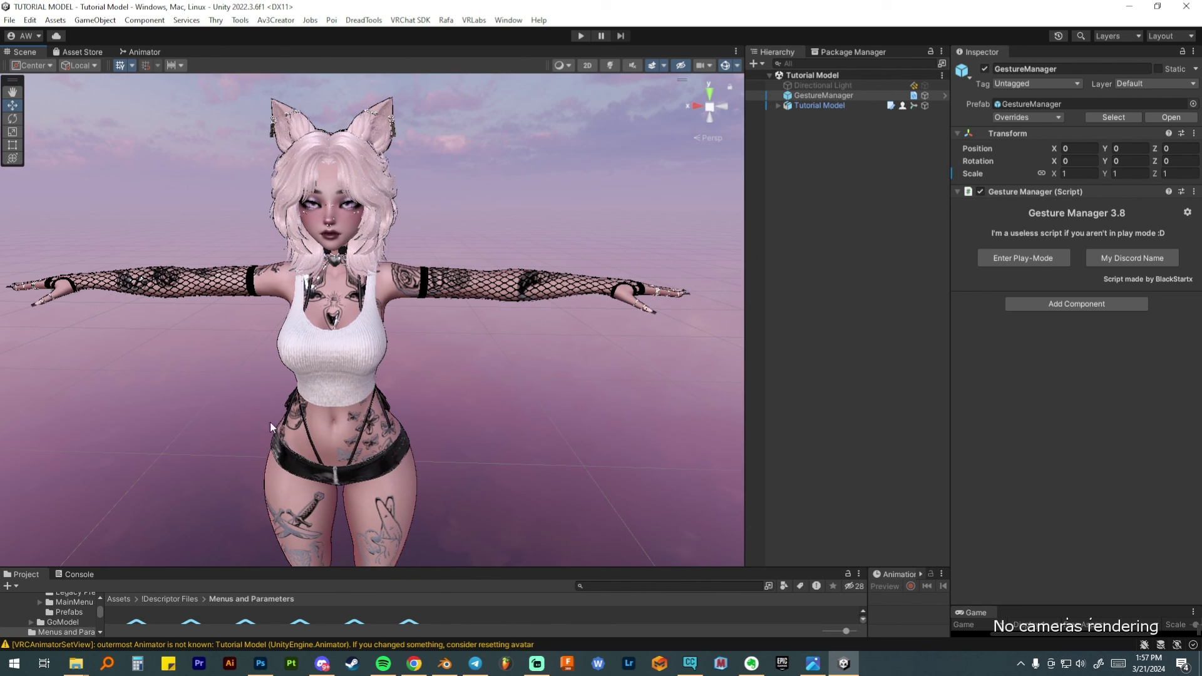
{"action": "middle_click_drag", "start_coordinate": [278, 462], "coordinate": [312, 420]}
{"action": "scroll", "coordinate": [314, 415], "scroll_direction": "down", "scroll_amount": 3}
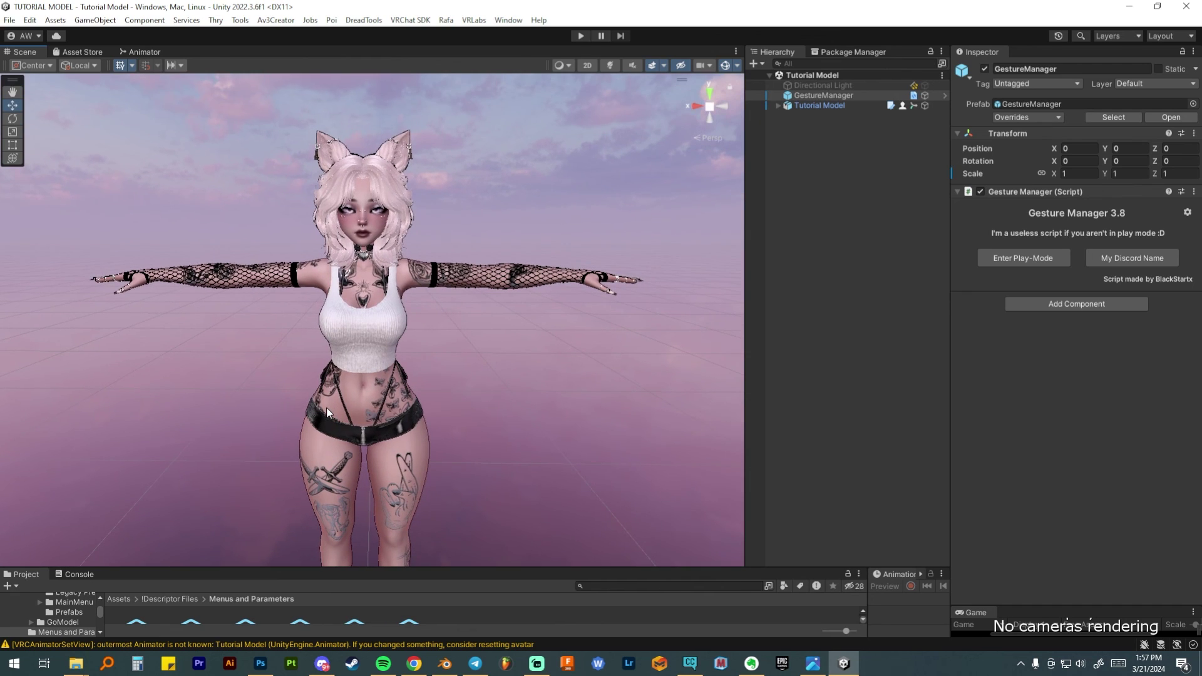